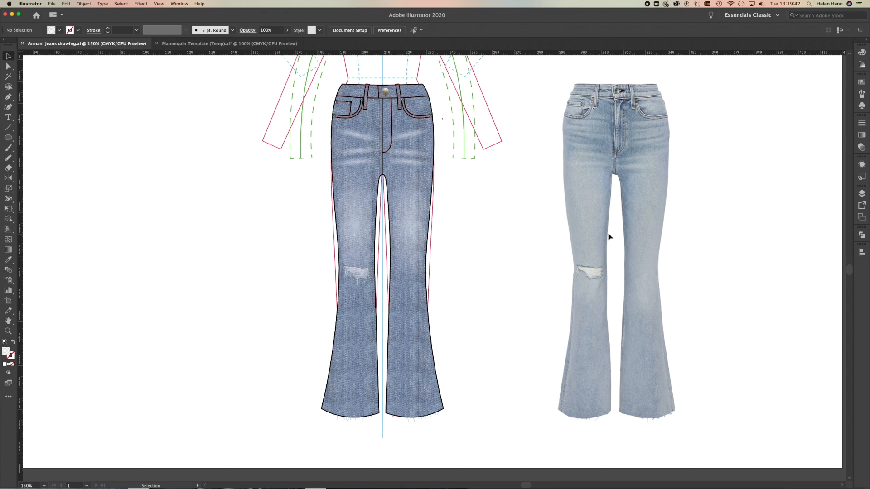
Paste the jeans photo beside the figure in the Mannequin Template document and move it to the Image layer.
left_click(224, 44)
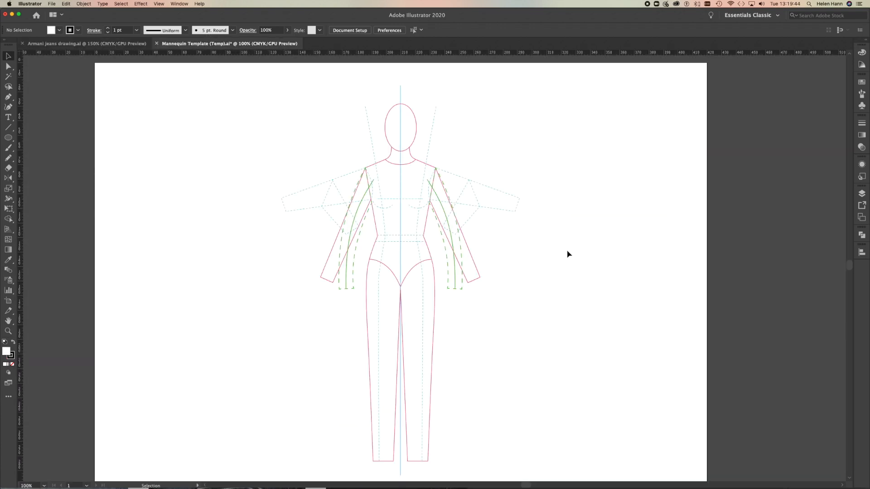
scroll(583, 371, "down", 3)
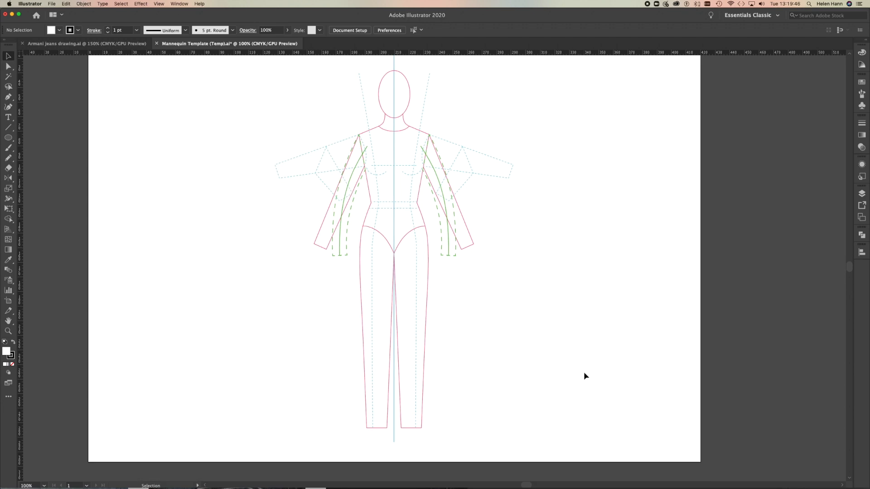
key("super+v")
left_click_drag(448, 194, 574, 230)
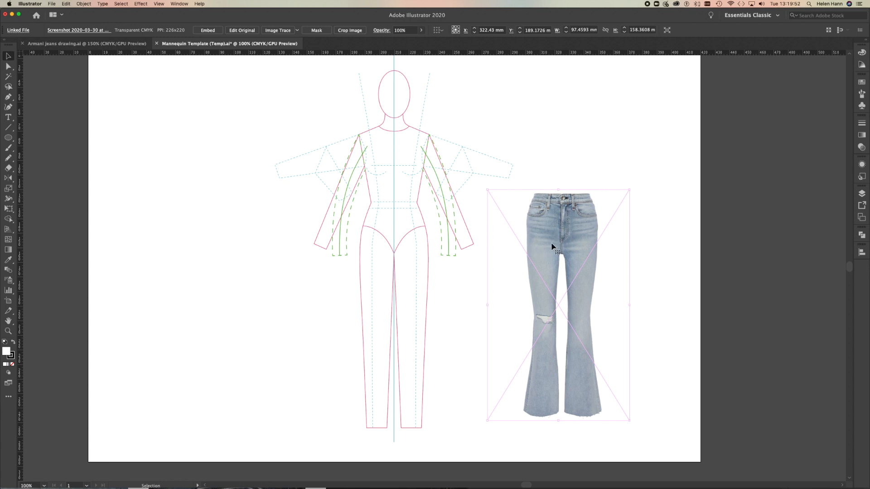
left_click(861, 194)
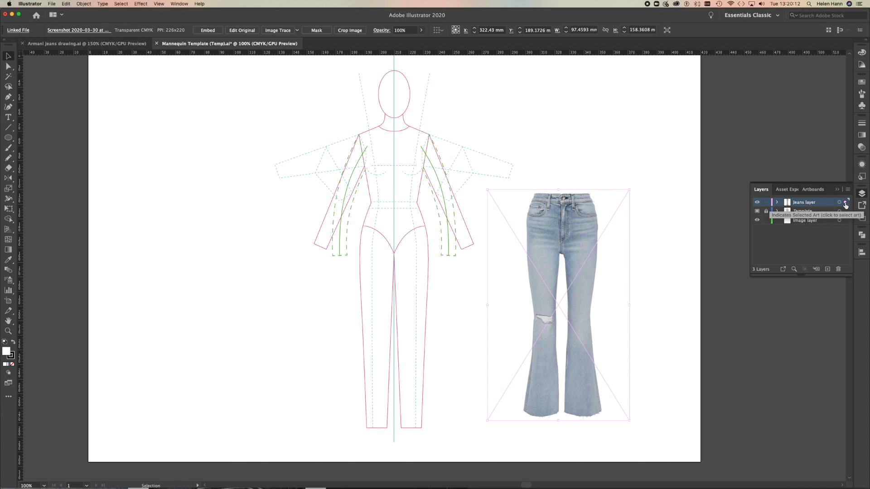
left_click_drag(845, 206, 846, 225)
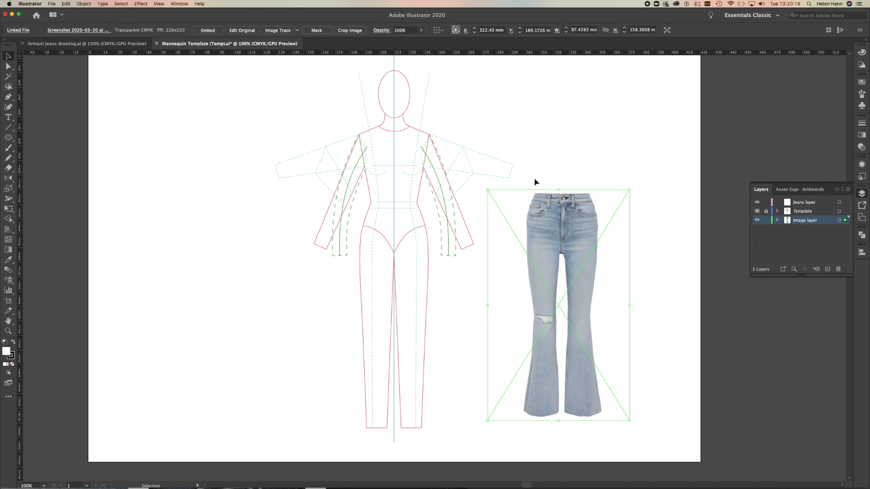
Position the jeans photo over the mannequin's legs, with the waistband just below the waist and the crotch on the centre line.
left_click(586, 259)
left_click_drag(585, 261, 426, 271)
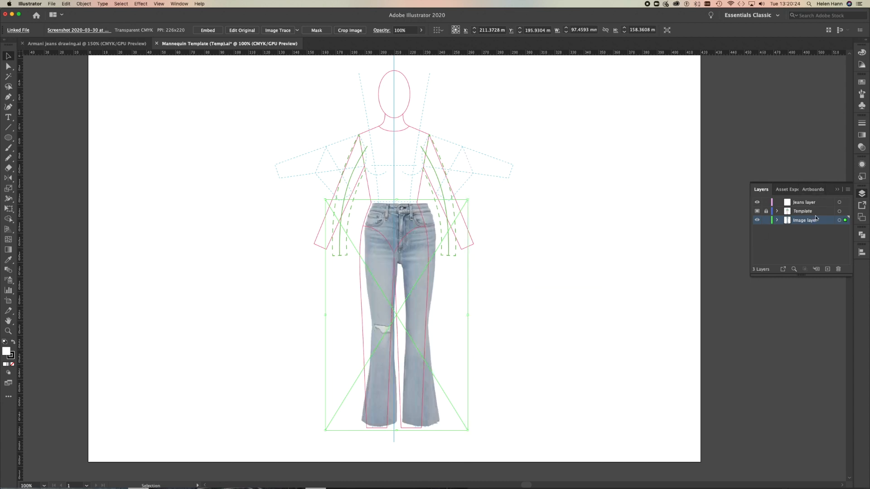
left_click_drag(433, 244, 427, 245)
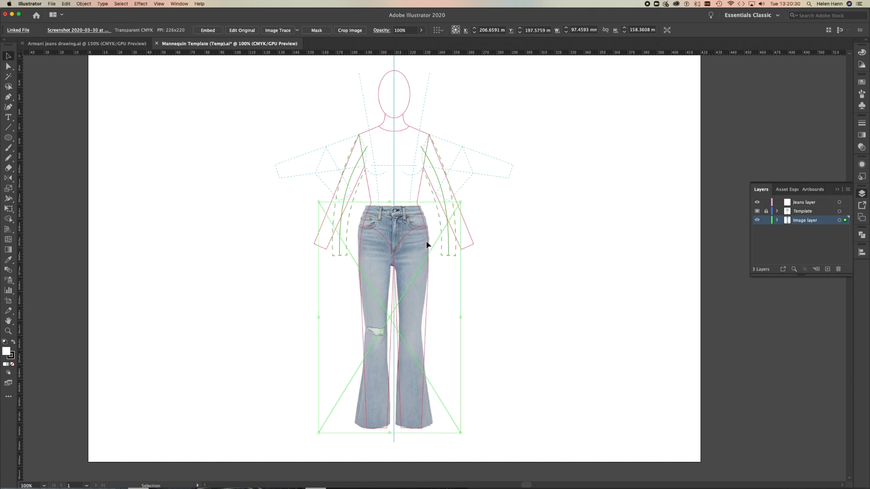
left_click(428, 245)
left_click_drag(440, 250, 442, 248)
left_click(442, 250)
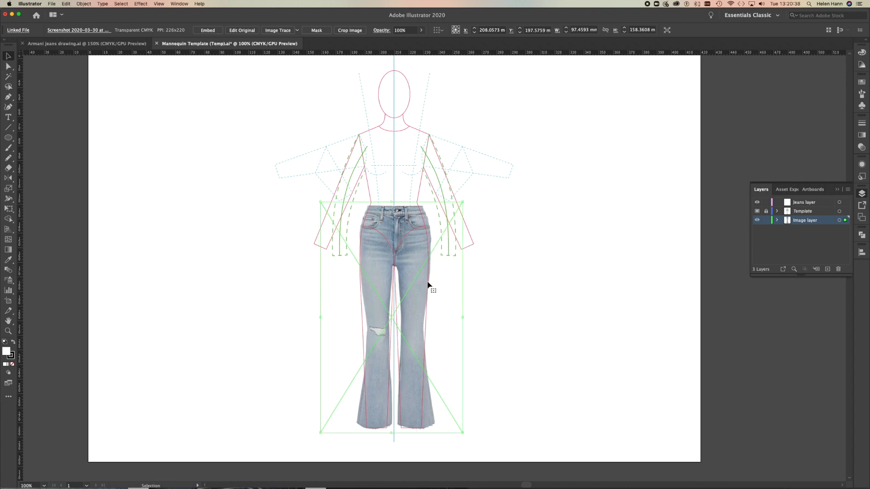
key("Left")
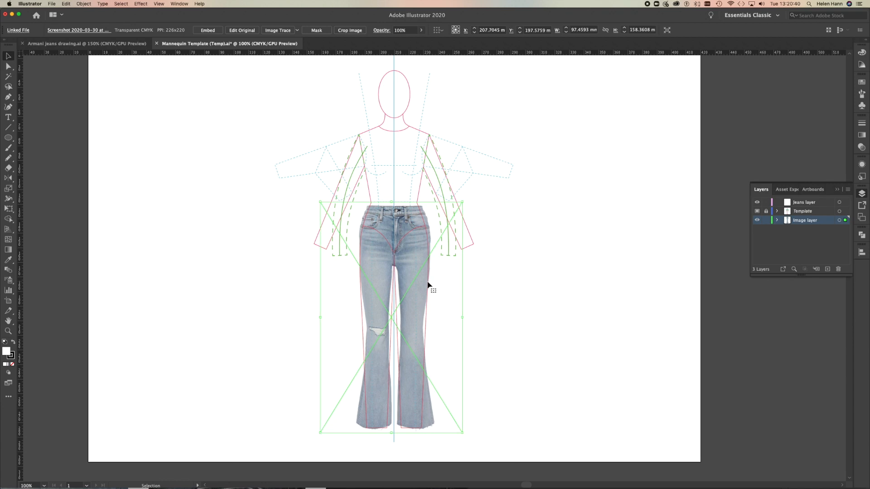
Narrow the jeans photo from both sides to about 94 mm wide so it fits the mannequin's hips.
left_click(462, 319)
left_click_drag(461, 319, 458, 317)
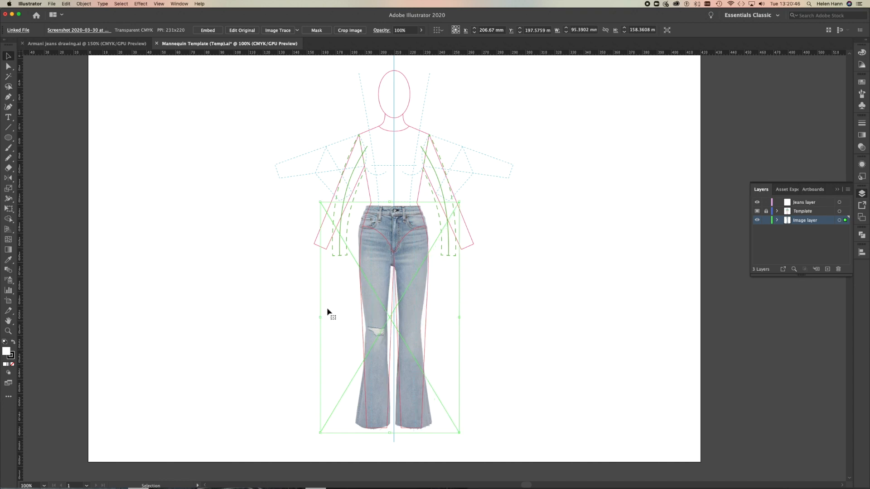
left_click_drag(321, 317, 322, 317)
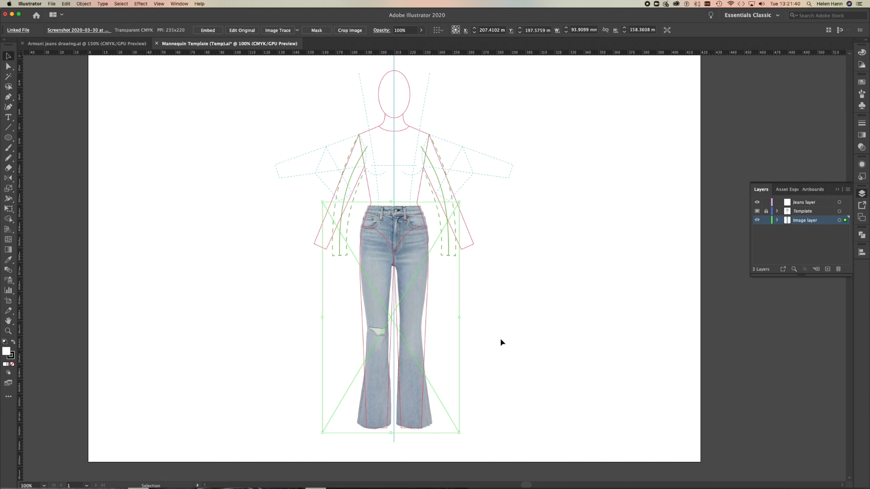
Dim the images on the Image layer to 50% and lock the layer.
double_click(824, 223)
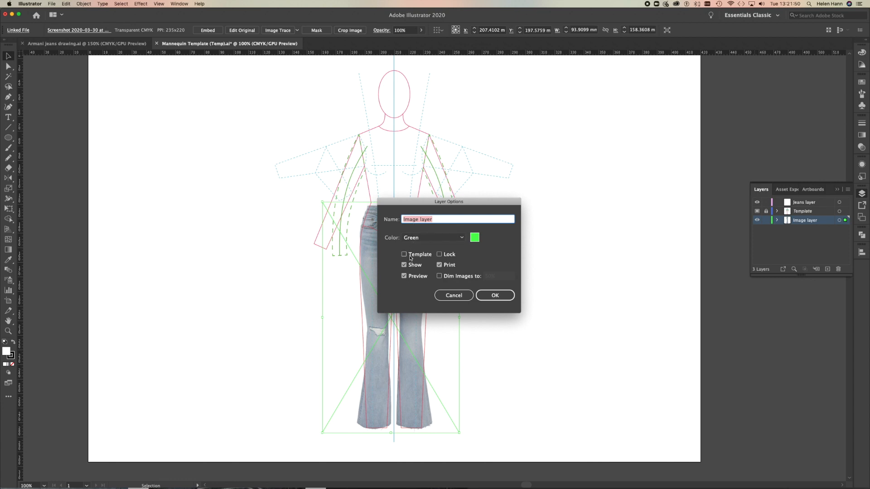
left_click(439, 276)
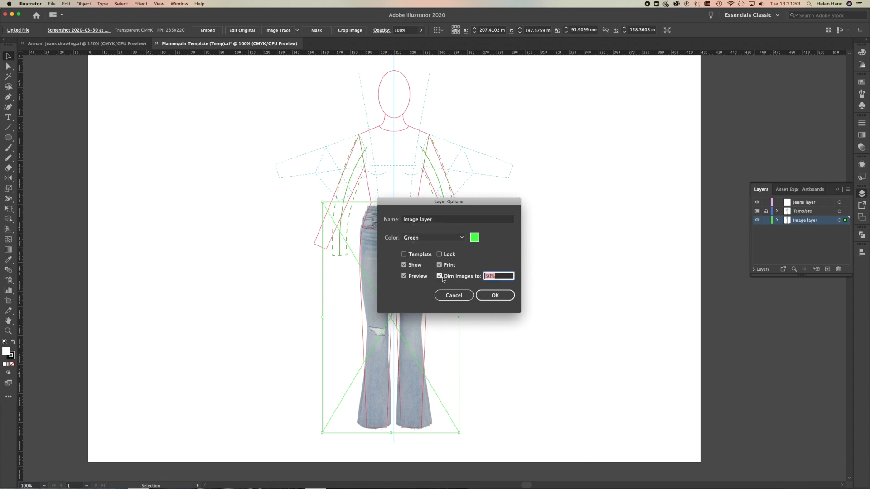
left_click(439, 254)
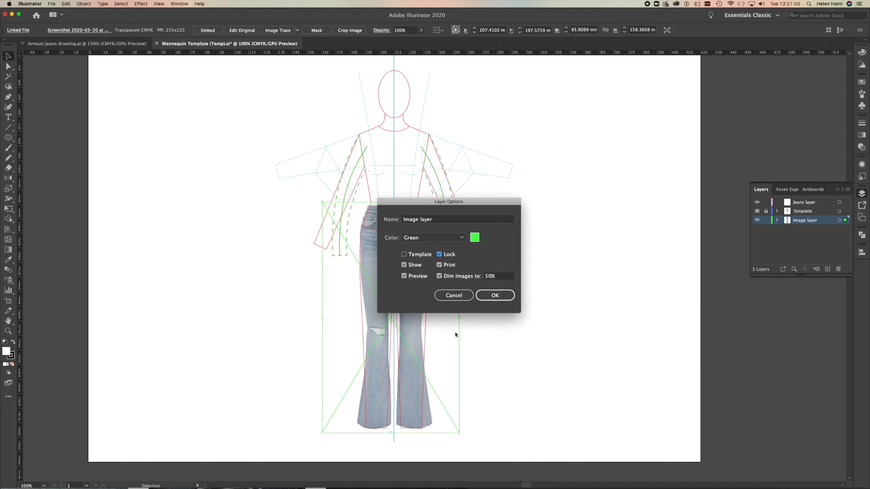
left_click(496, 297)
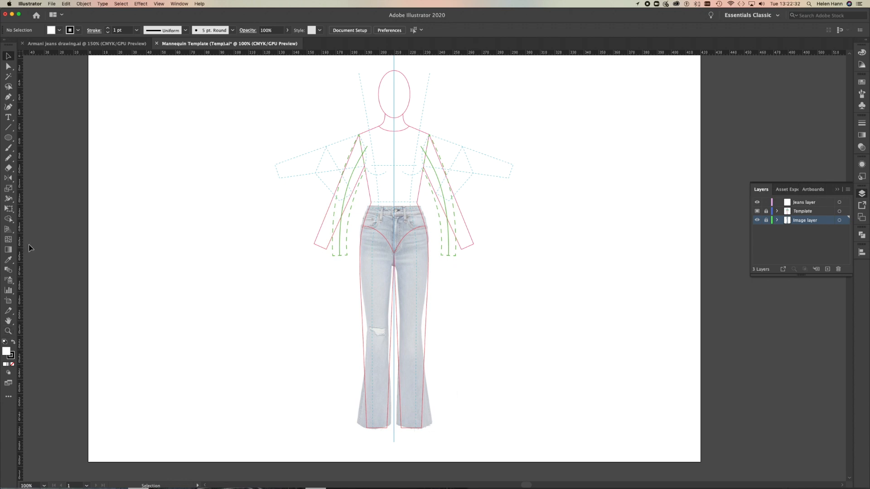
Start a Pen path on the Jeans layer at the waistband's outer corner, on the half showing the unripped leg.
left_click(10, 331)
left_click_drag(401, 346, 454, 353)
key("space")
left_click_drag(492, 381, 495, 346)
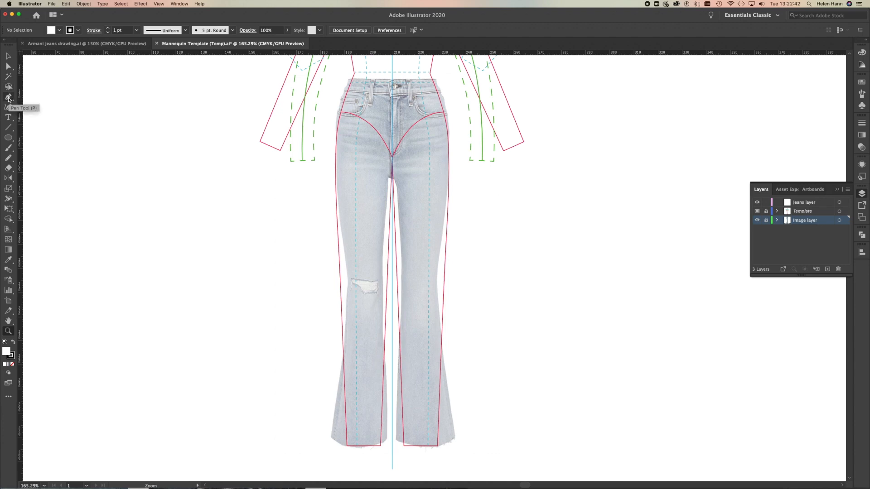
left_click(8, 98)
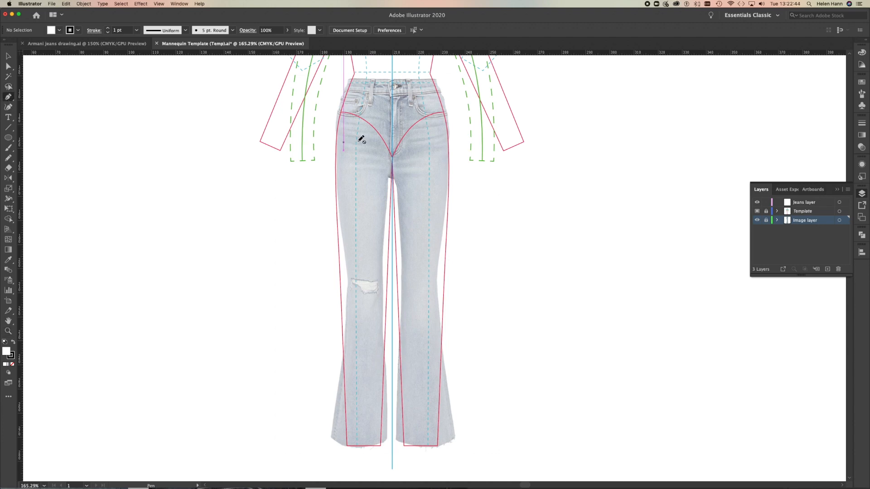
left_click(435, 80)
left_click(811, 203)
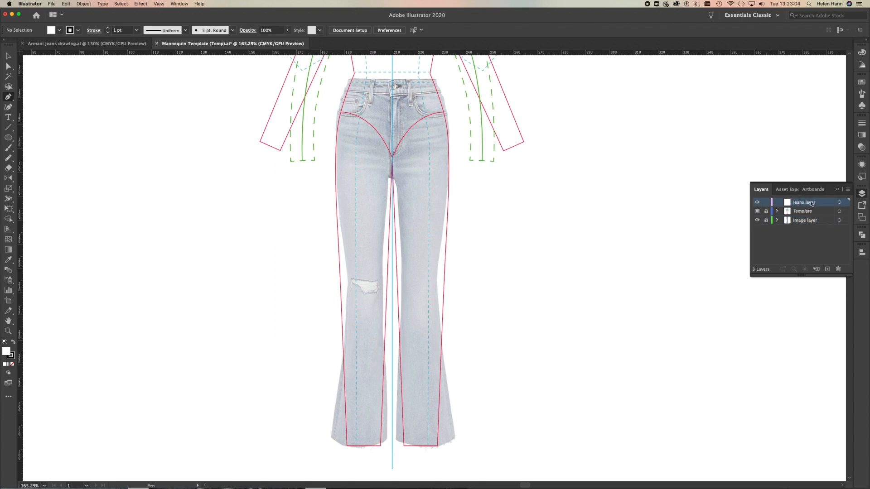
left_click(437, 81)
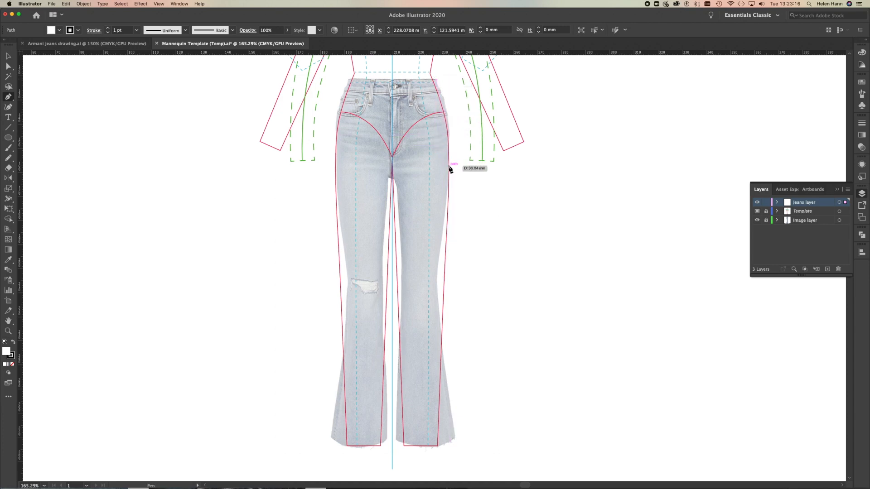
Change the Jeans layer's highlight colour to a strong blue.
double_click(823, 204)
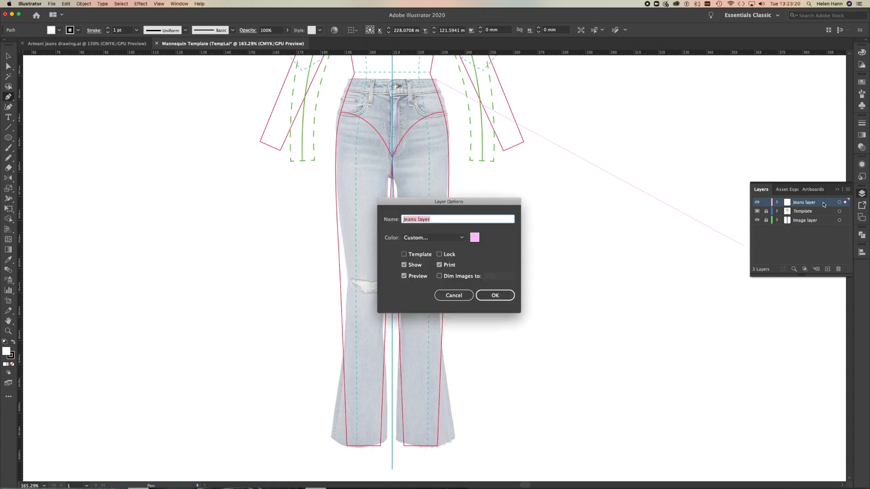
left_click(474, 237)
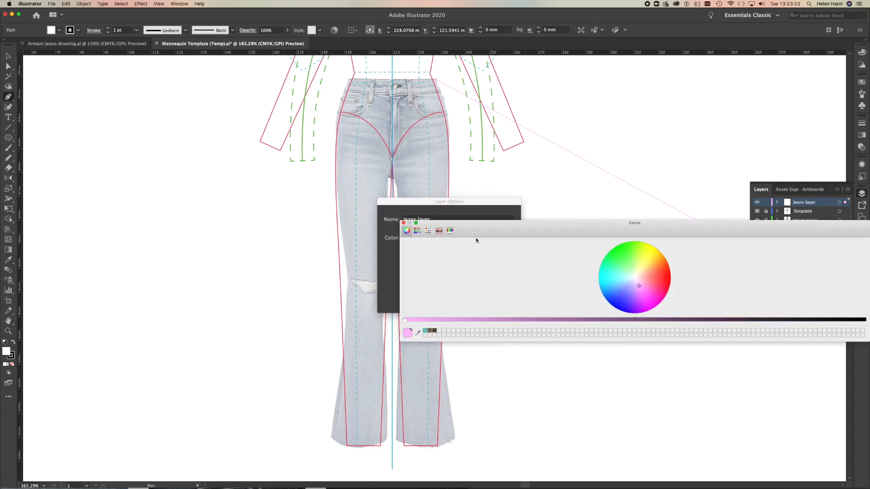
left_click(617, 305)
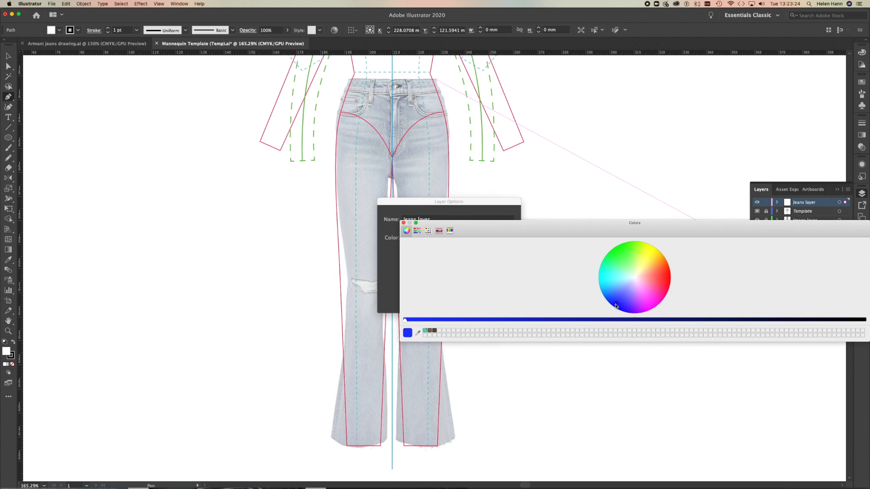
left_click(630, 307)
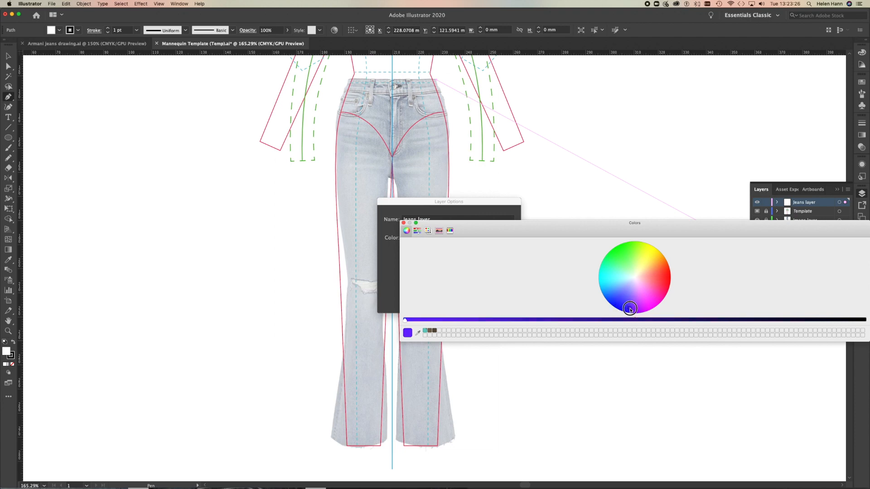
left_click(403, 223)
left_click(500, 294)
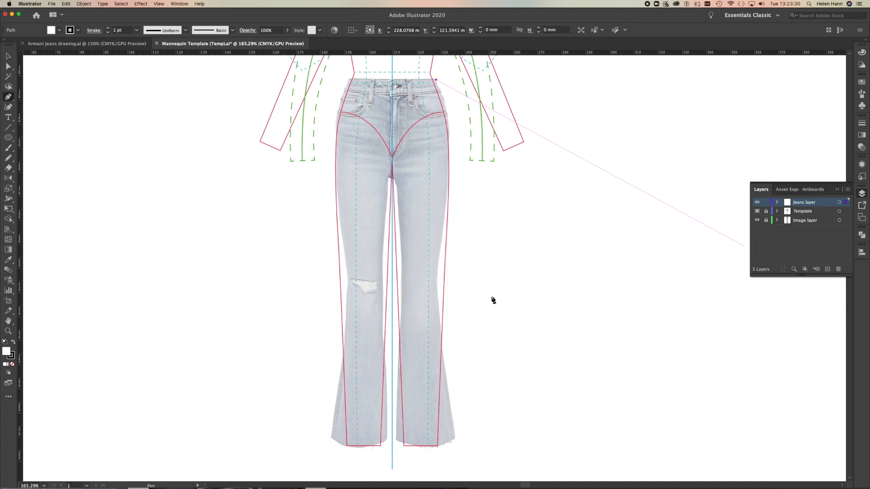
Trace the unripped leg with straight segments through hip, knee, hem and inner knee to the crotch centre line, and remove the path's fill.
left_click_drag(443, 122, 450, 142)
left_click(448, 141)
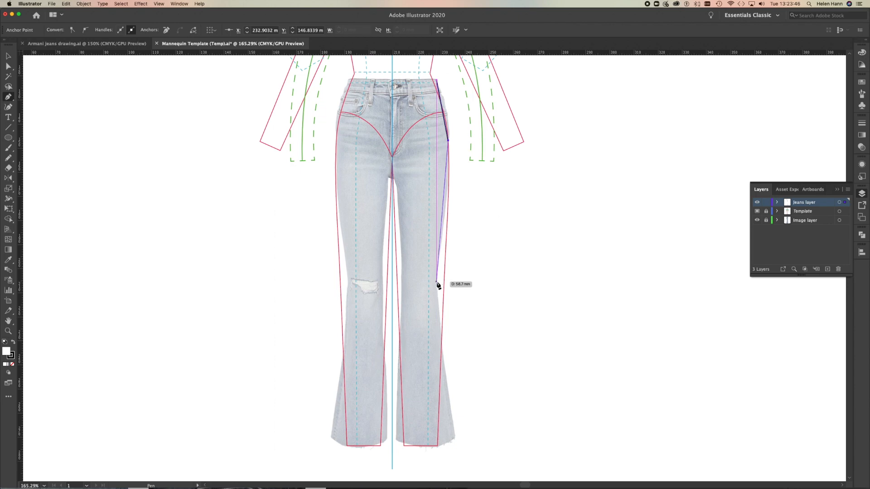
left_click(437, 283)
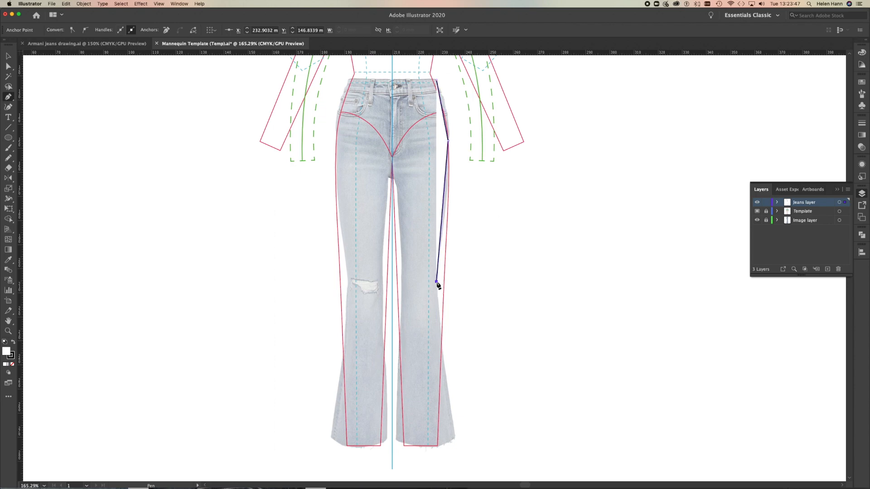
left_click(454, 437)
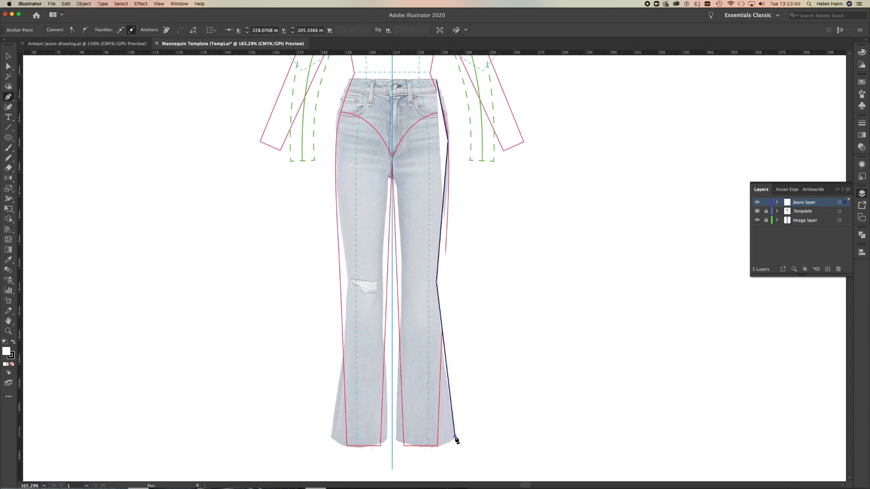
left_click(397, 439)
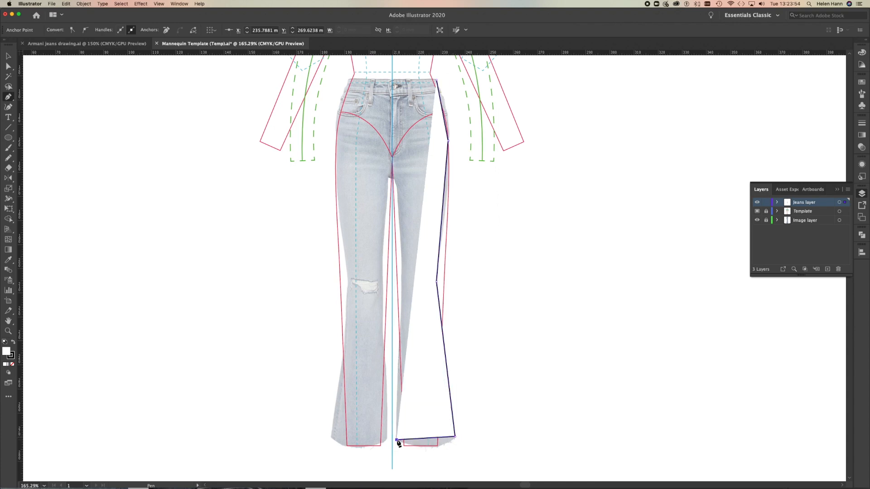
left_click(401, 282)
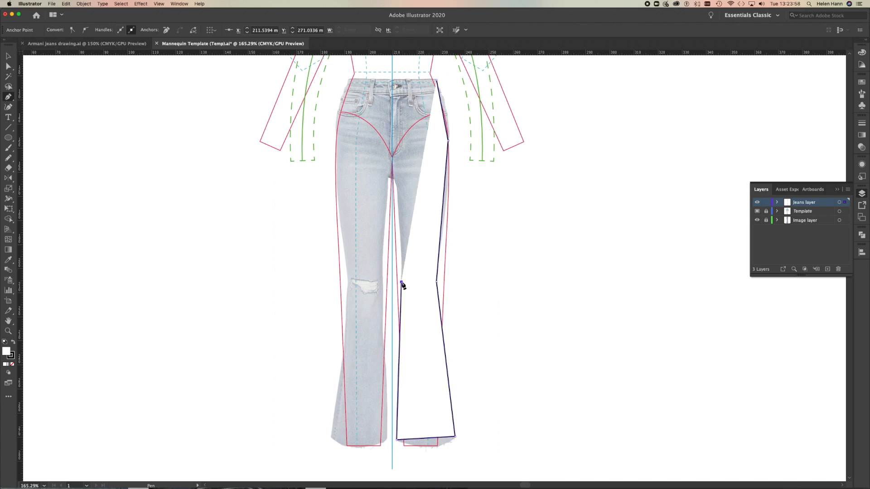
left_click(397, 190)
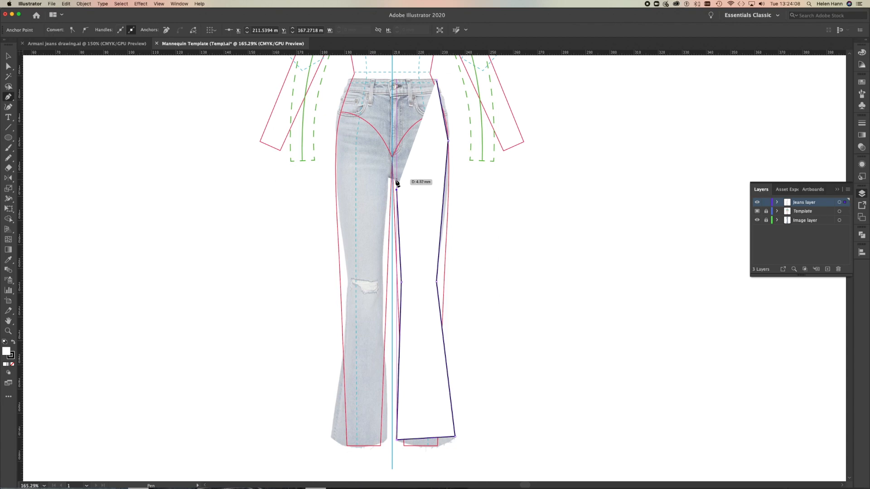
left_click(395, 180)
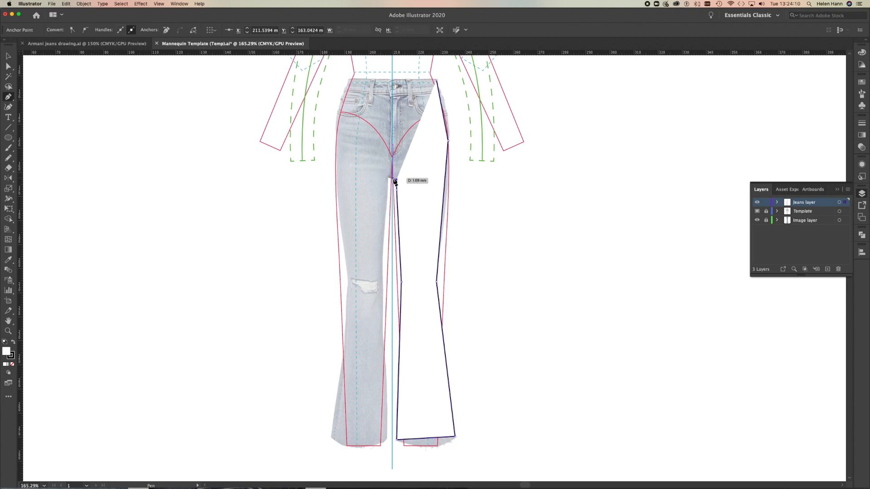
left_click(393, 178)
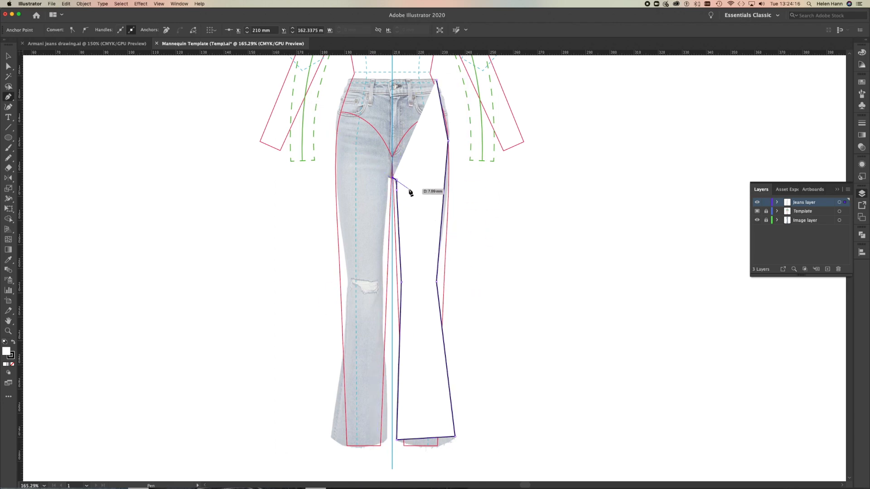
key("Escape")
left_click(13, 365)
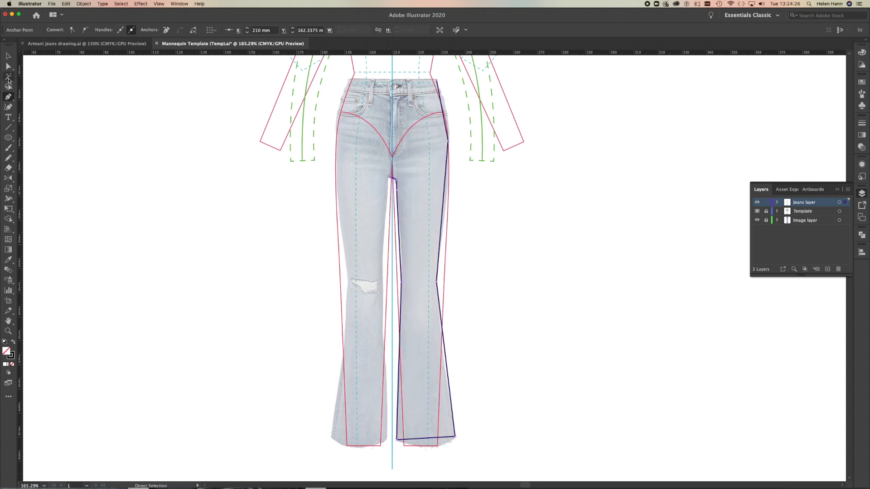
Curve the leg outline's outer side at the hip and knee points with the Anchor Point tool to follow the photo.
left_click(8, 97)
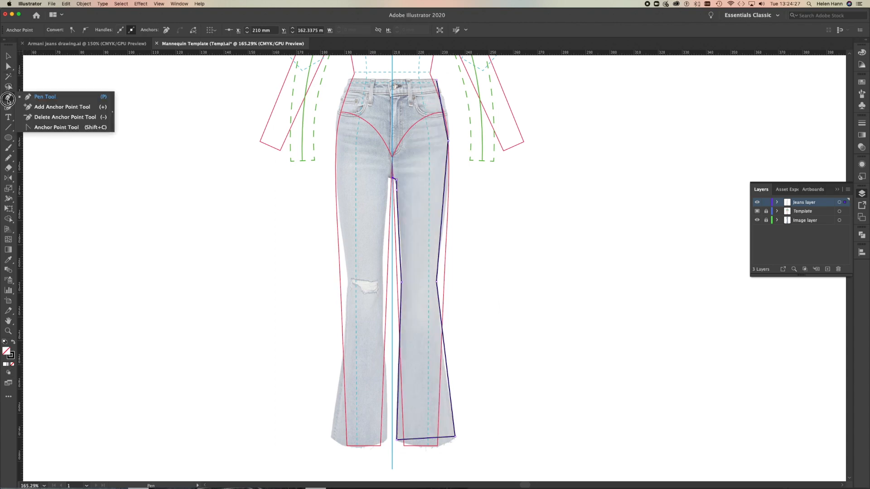
left_click(54, 128)
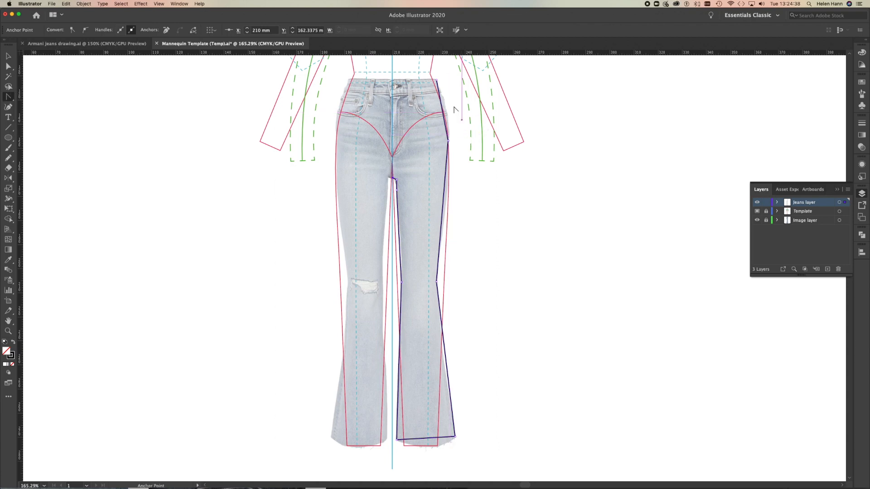
left_click_drag(448, 141, 448, 177)
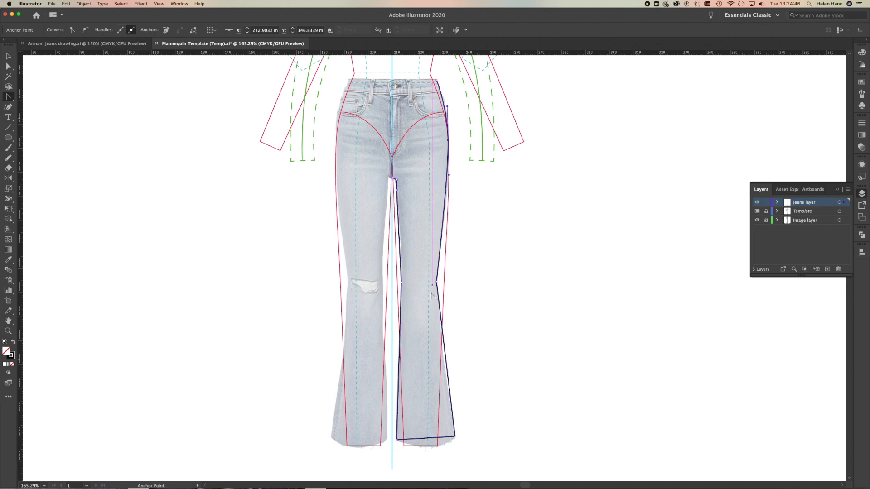
left_click_drag(437, 282, 436, 302)
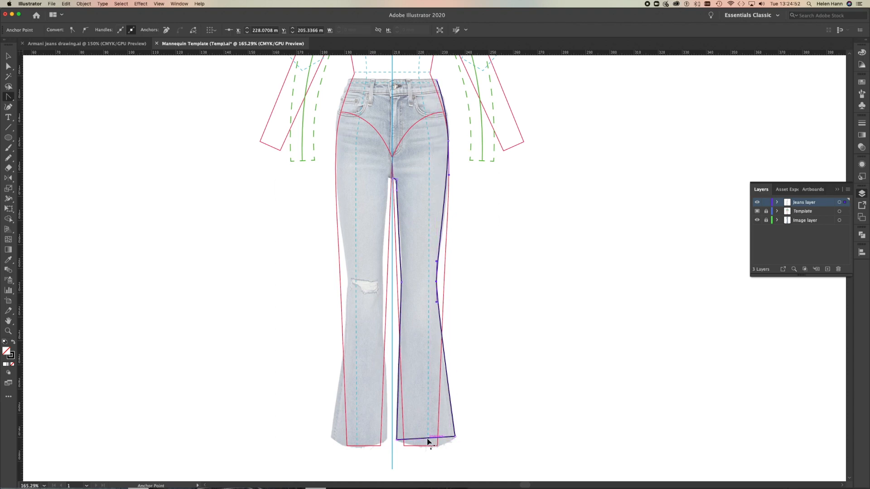
Curve the leg outline's hem downward to follow the photo and smooth its inner knee point with the Anchor Point tool.
left_click_drag(428, 441, 427, 448)
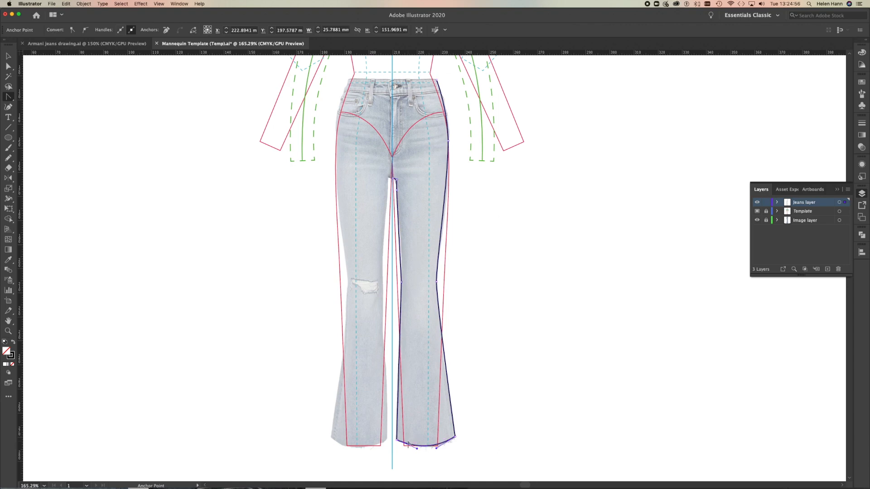
left_click_drag(402, 282, 401, 240)
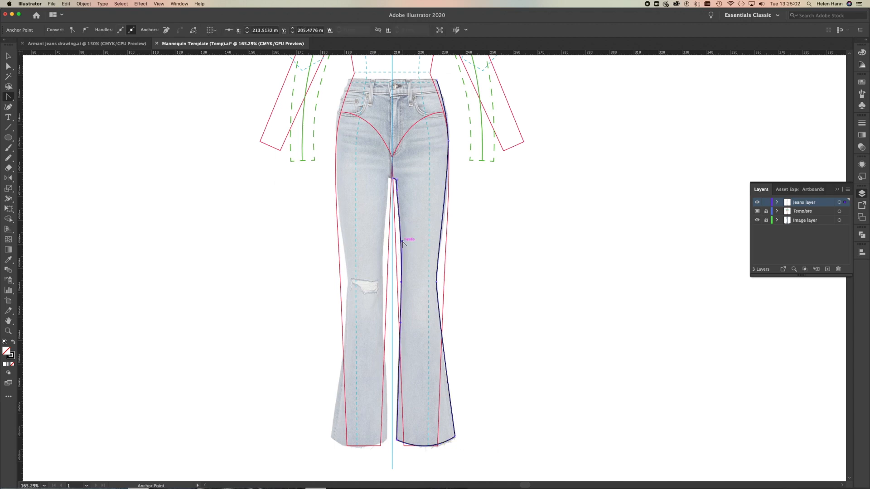
Reposition the leg outline's inner thigh anchor just below the crotch so it follows the photo's edge.
left_click(8, 331)
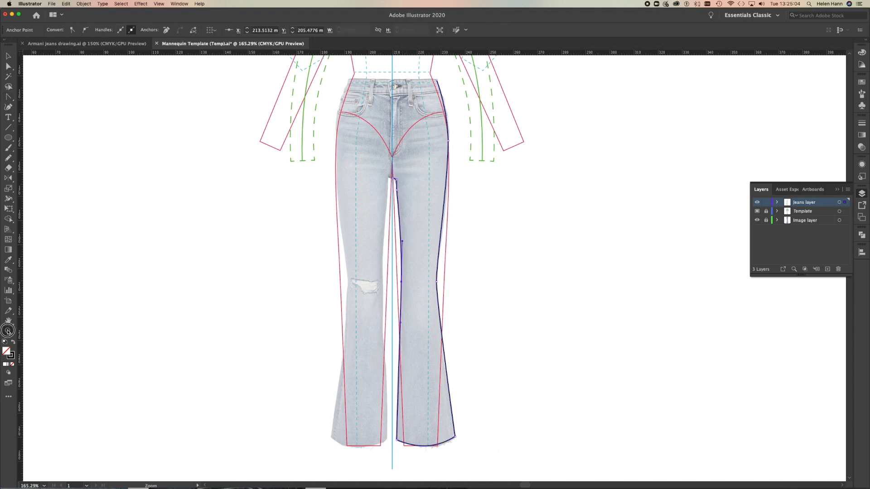
left_click_drag(396, 184, 528, 228)
left_click(8, 66)
left_click_drag(410, 199, 413, 199)
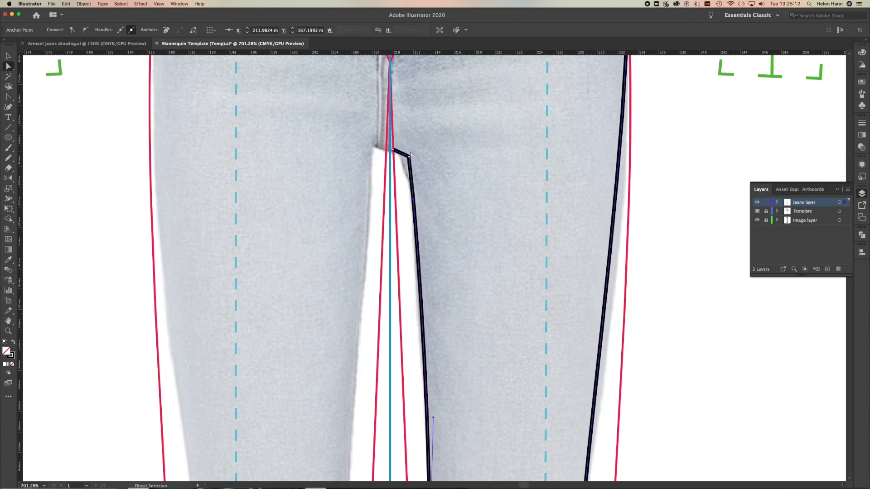
Round the crotch corner and smooth the inner thigh point with the Anchor Point tool, adjusting the corner anchor to follow the photo.
key("shift+c")
mouse_move(410, 156)
left_mouse_down()
mouse_move(415, 169)
mouse_move(402, 140)
mouse_move(415, 160)
left_mouse_up()
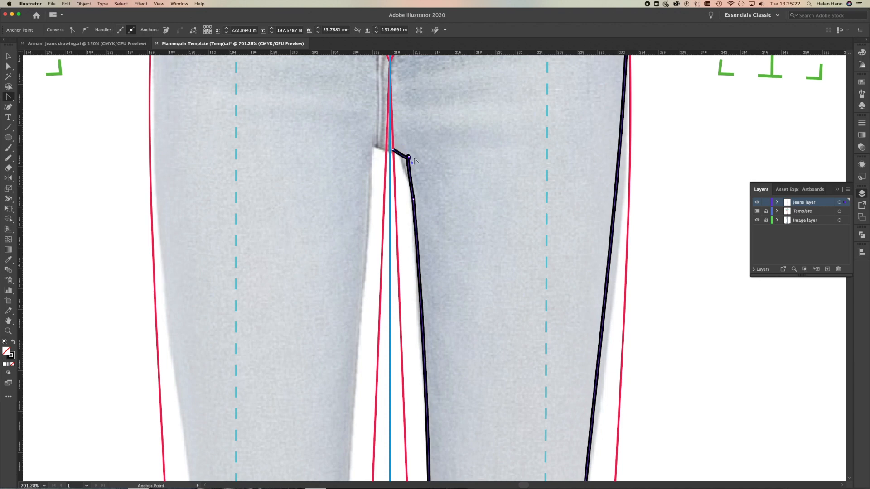
left_click(409, 157)
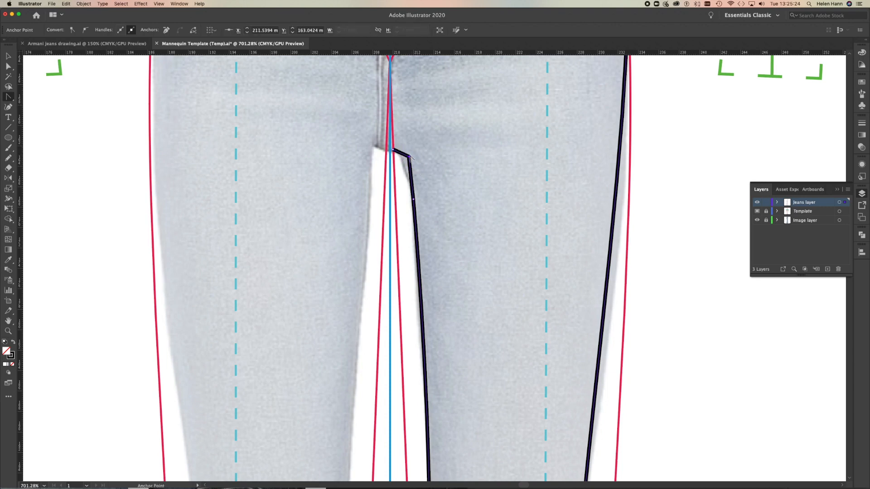
left_click_drag(409, 157, 402, 151)
left_click_drag(413, 199, 417, 221)
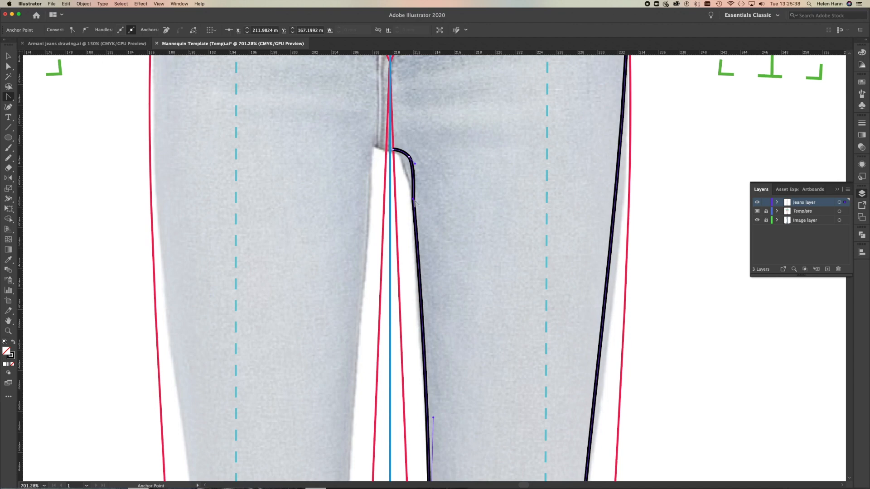
left_click_drag(414, 200, 412, 180)
key("a")
left_click_drag(409, 157, 405, 161)
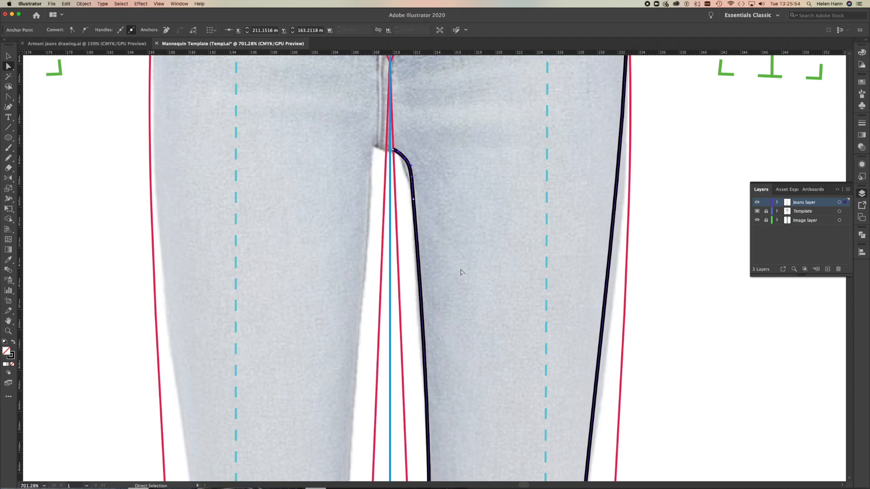
Reflect a copy of the finished leg outline across the template's centre line, using the Vertical axis.
left_click(399, 287, "alt+super")
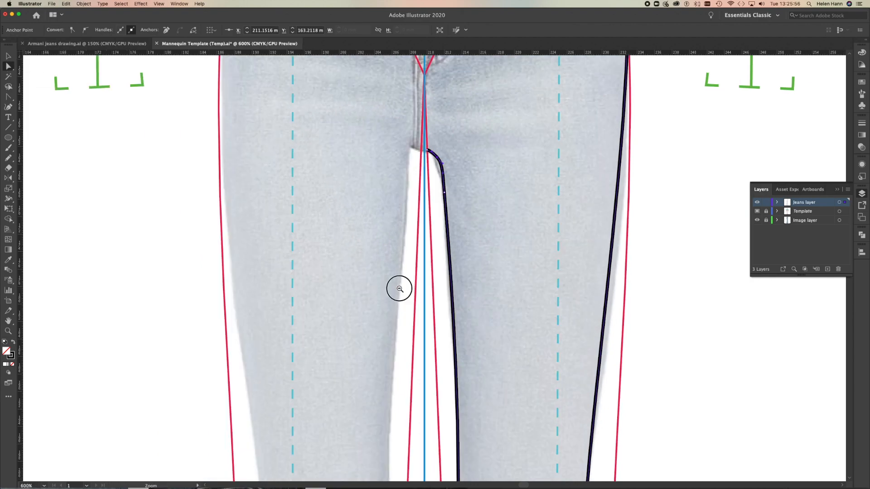
left_click(401, 294, "alt+super")
left_click(444, 356, "alt+super")
left_click(445, 356, "alt+super")
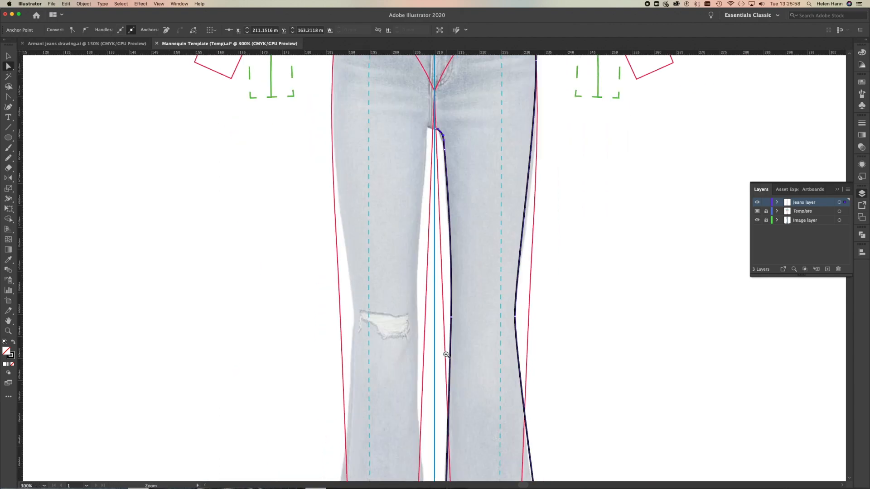
left_click(446, 354, "alt+super")
mouse_move(457, 181)
left_mouse_down()
mouse_move(458, 264)
mouse_move(461, 160)
mouse_move(462, 181)
left_mouse_up()
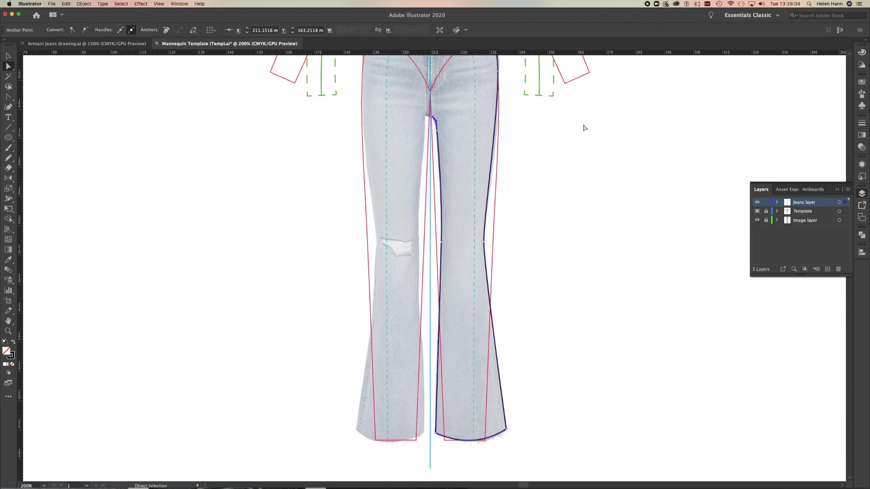
left_click_drag(458, 154, 462, 250)
left_click(8, 55)
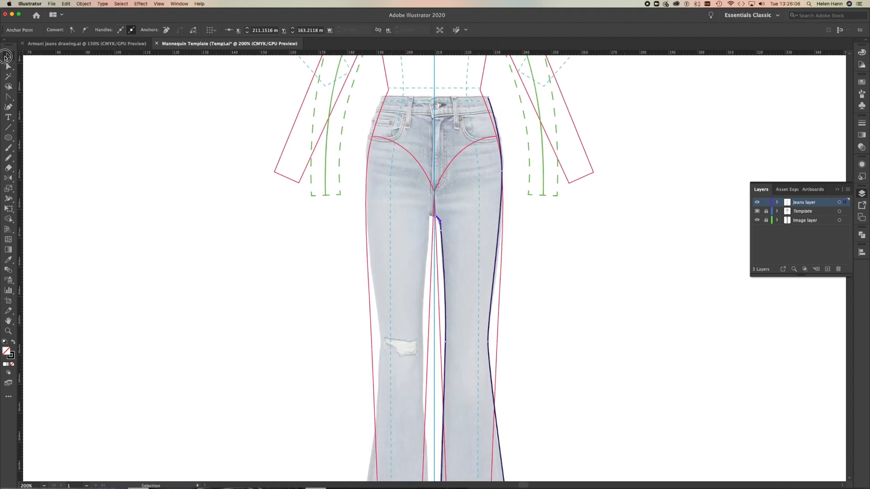
left_click(123, 121)
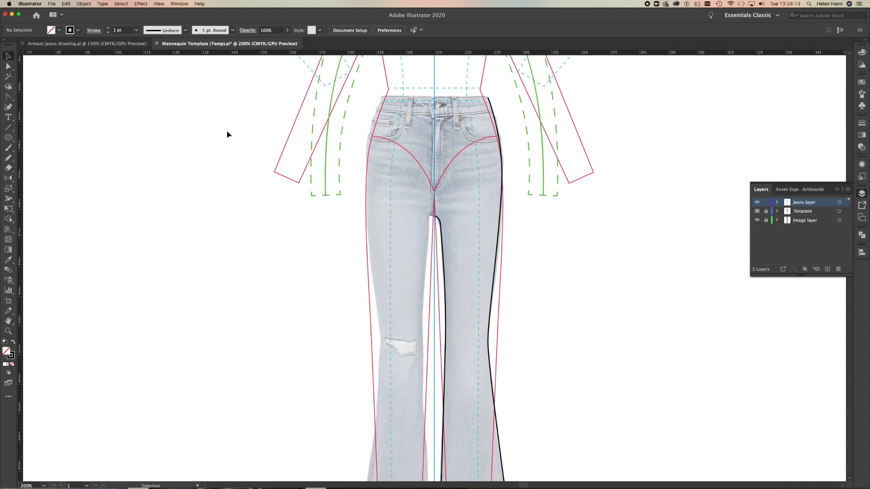
left_click(497, 252)
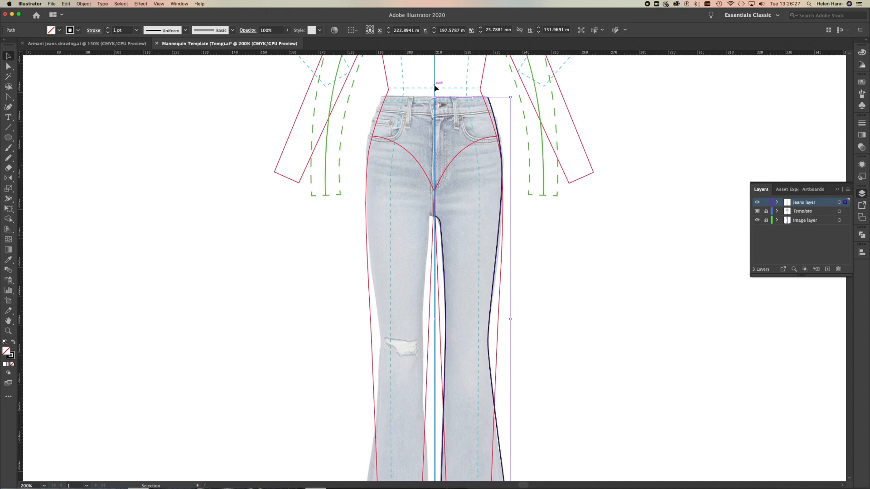
left_click(8, 177)
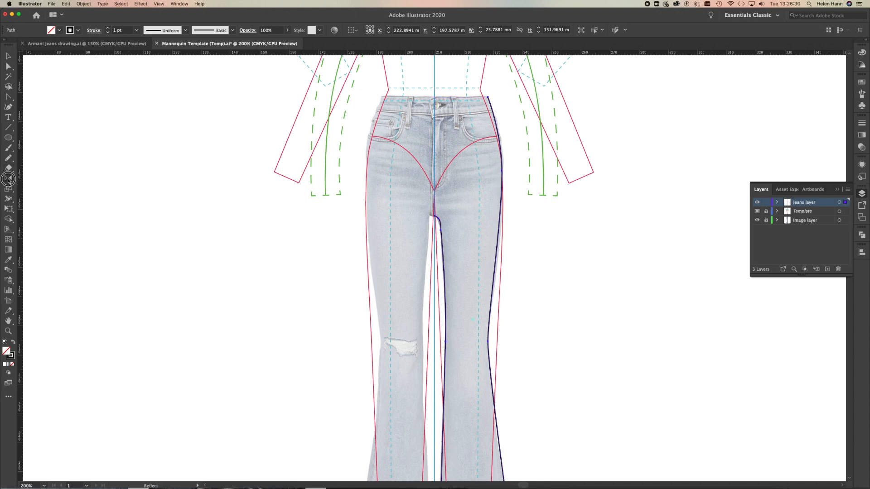
left_click(434, 85, "alt")
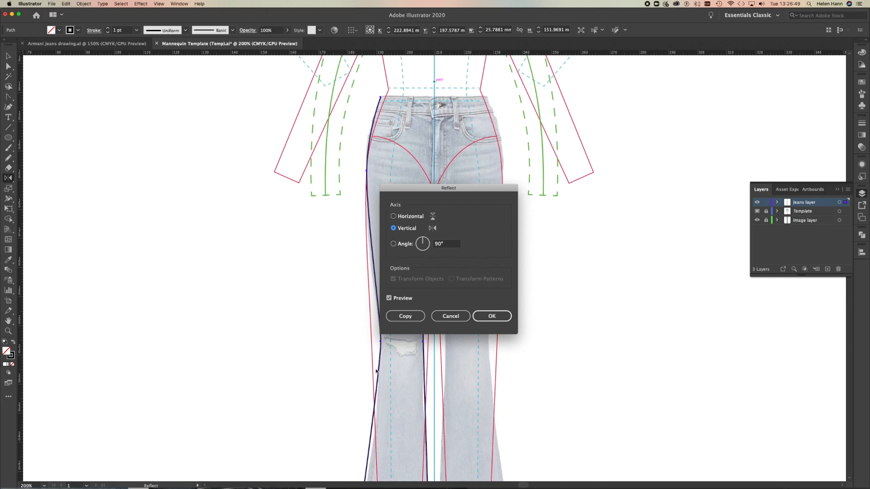
left_click_drag(454, 189, 629, 195)
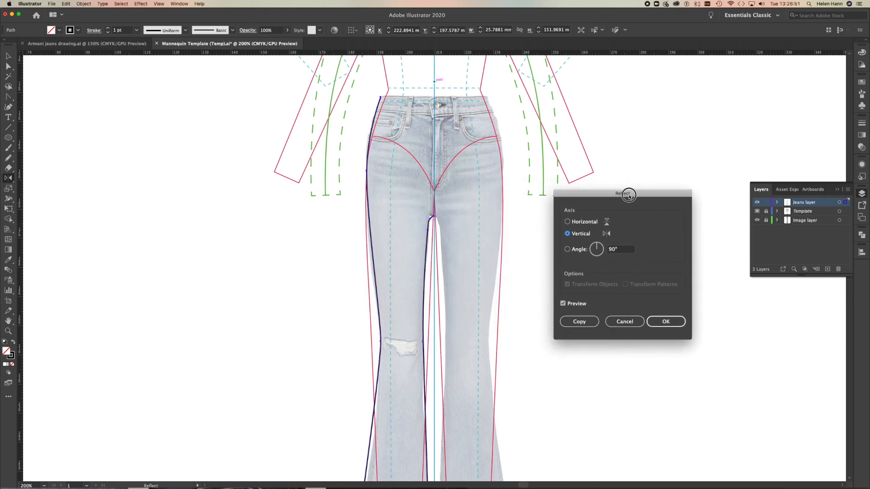
left_click(579, 321)
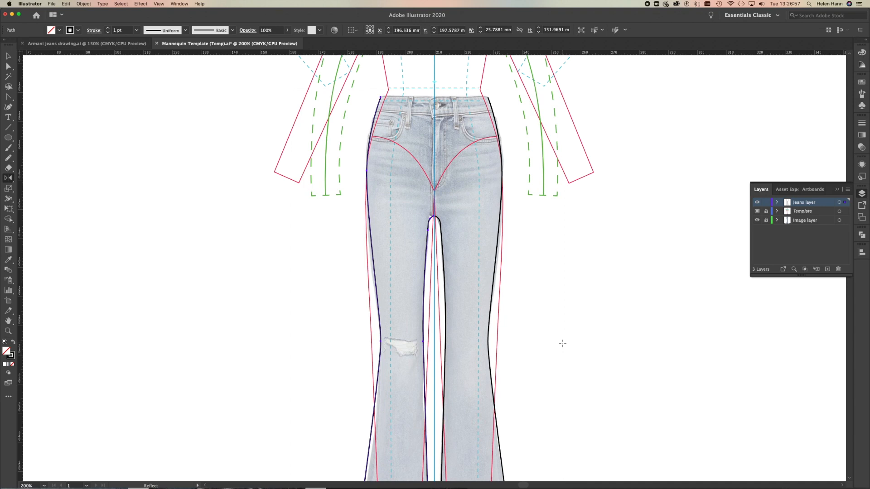
Join the two mirrored leg outlines at both the crotch and the waistband centre into one closed path, and deselect it.
scroll(562, 344, "down", 5)
scroll(562, 343, "up", 6)
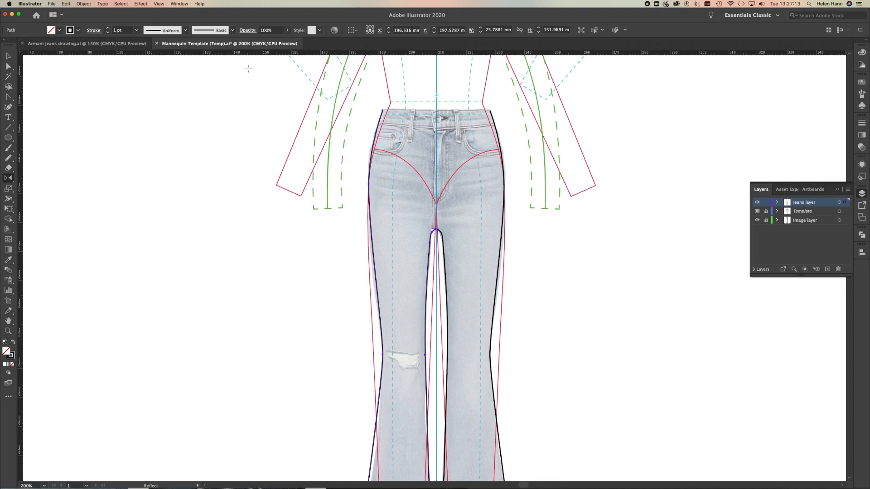
left_click(14, 57)
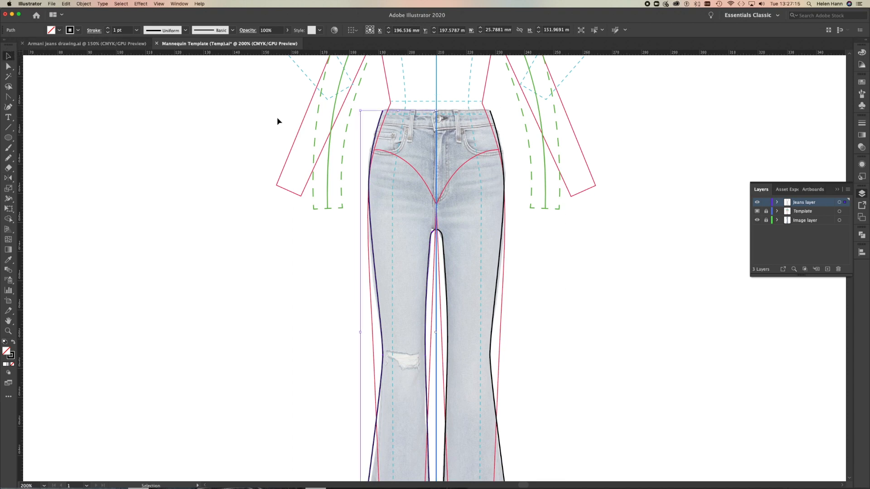
left_click(504, 197, "shift")
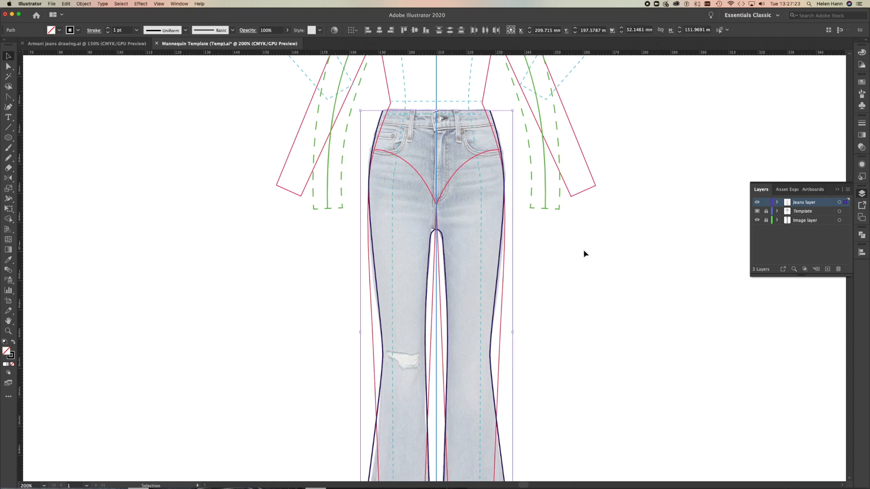
right_click(600, 233)
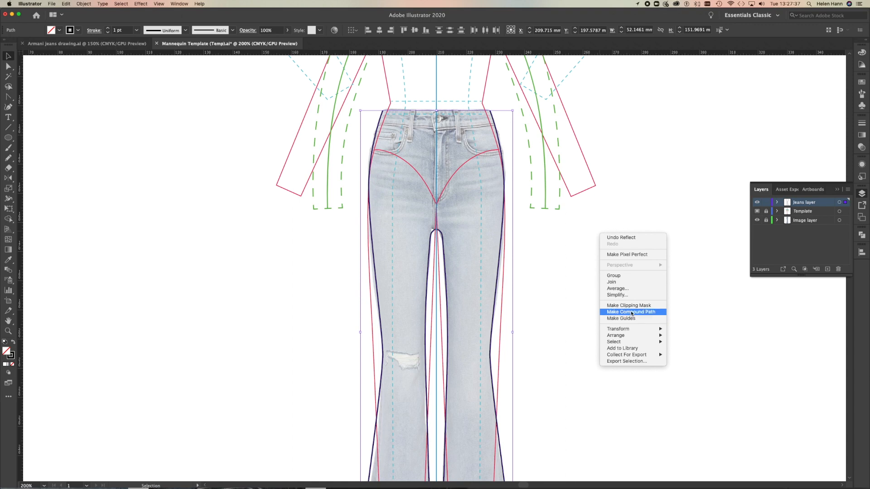
left_click(627, 283)
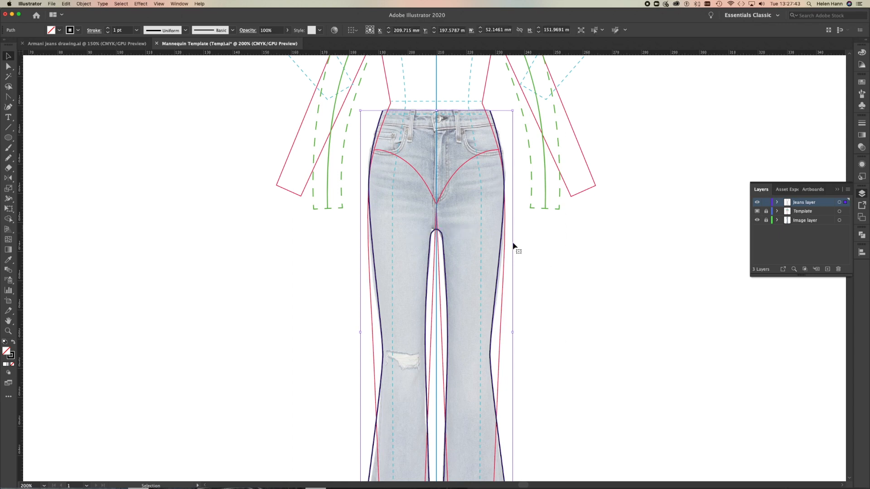
right_click(583, 245)
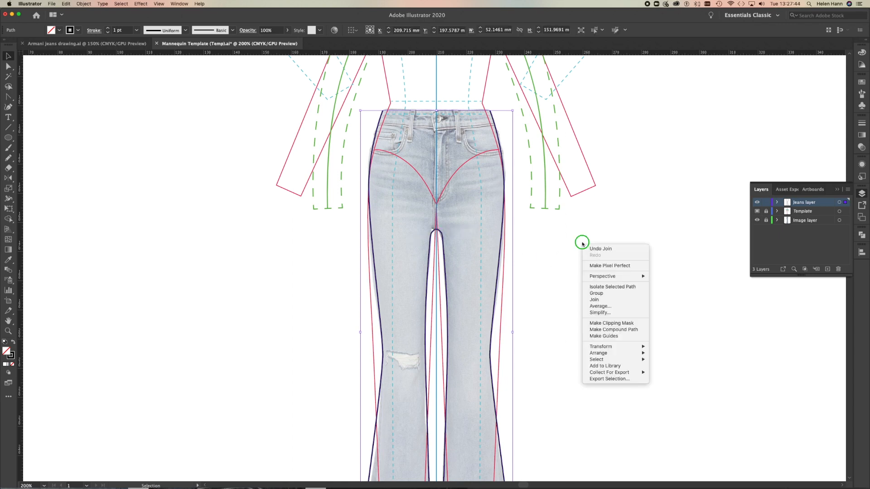
left_click(594, 301)
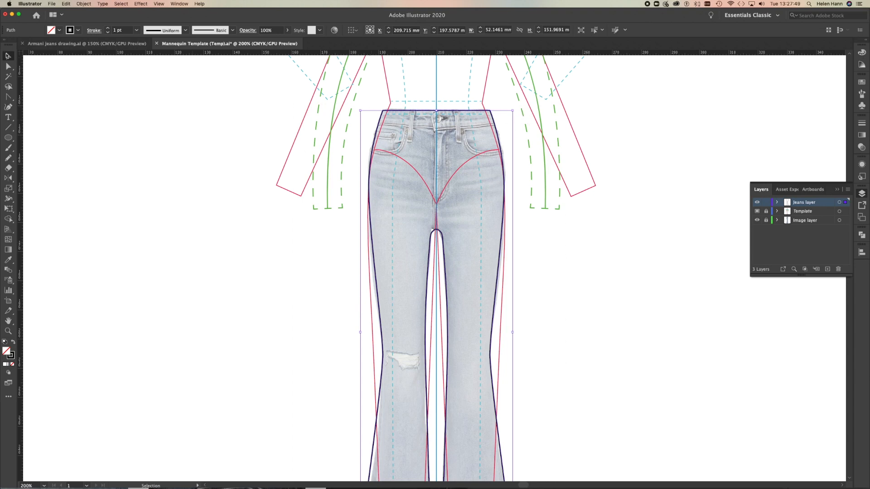
left_click(172, 305)
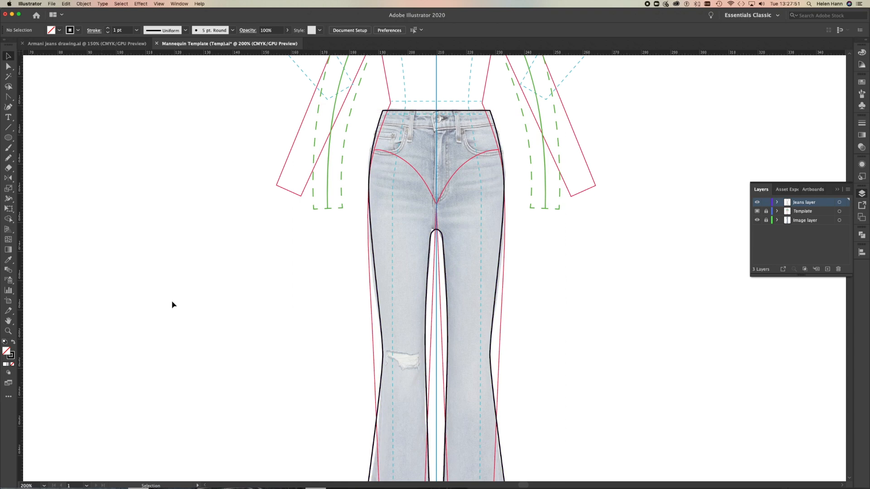
Draw a straight Pen line about 43 mm long across the jeans at the waistband's lower seam, extending past both side edges.
scroll(172, 304, "down", 5)
scroll(172, 297, "up", 3)
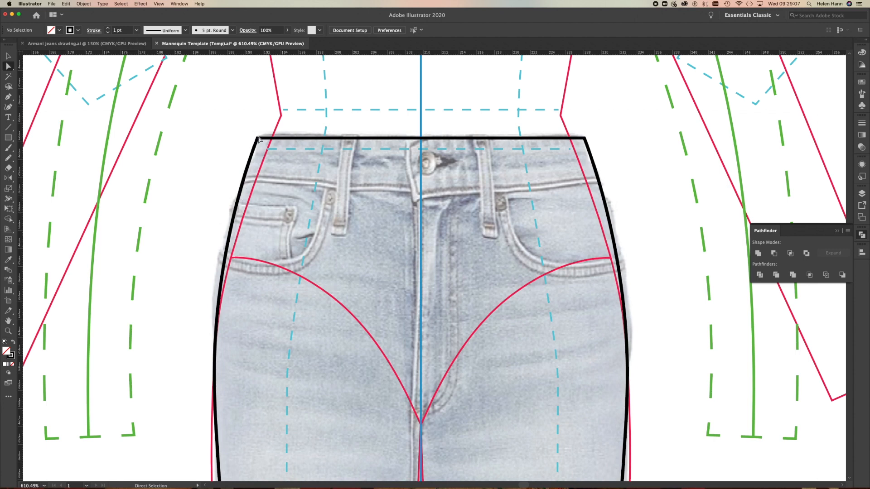
left_click(8, 96)
left_click(231, 180)
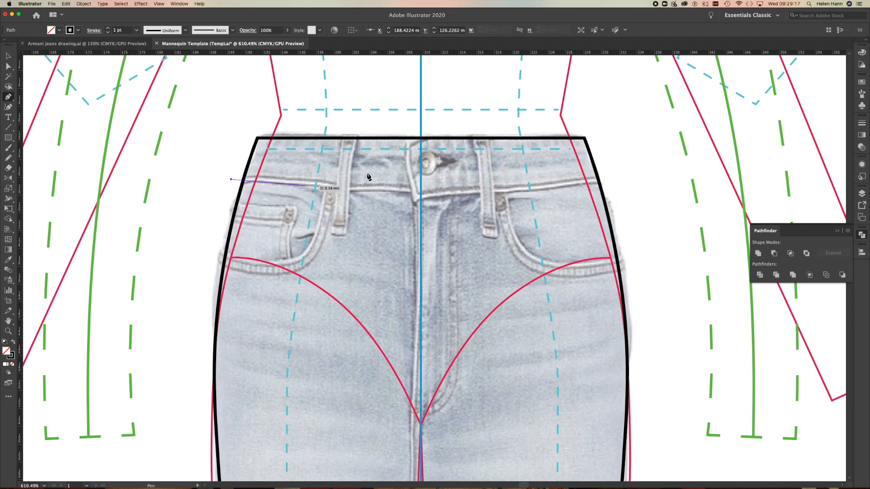
left_click(615, 182)
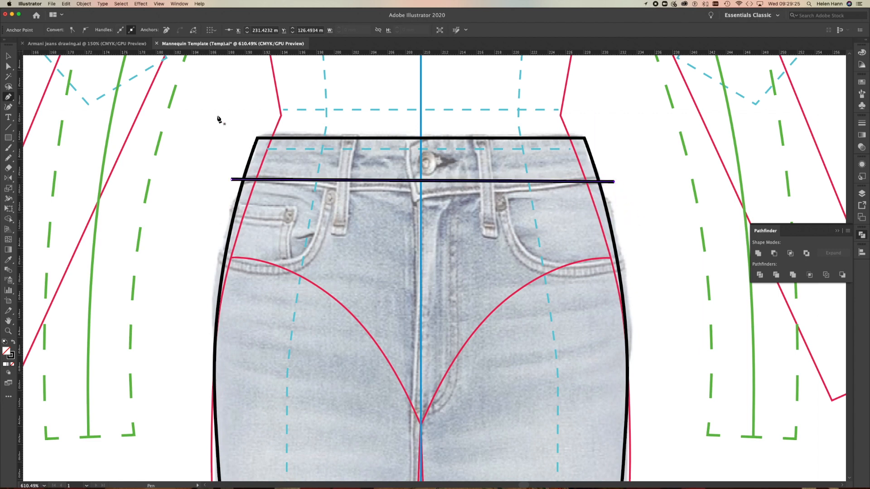
Bend the waistband seam line downward at its centre with the Anchor Point tool to match the photo.
left_click(8, 96)
left_click_drag(9, 96, 37, 132)
left_click_drag(420, 181, 421, 195)
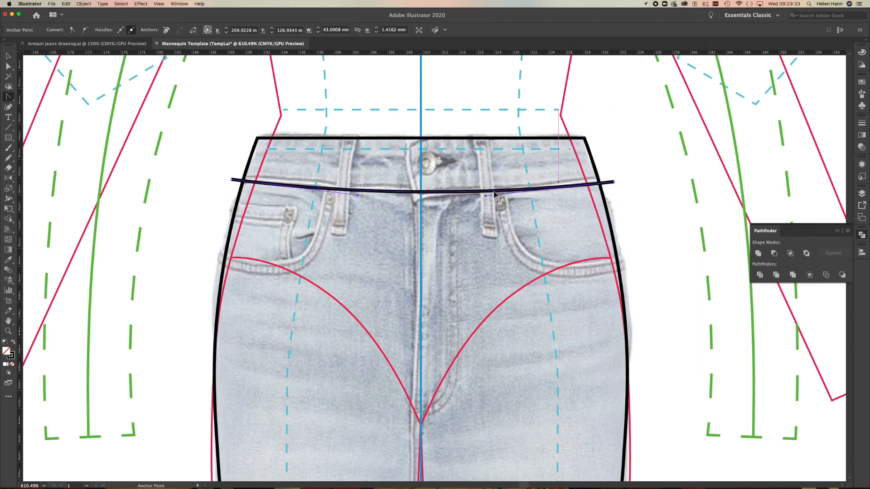
left_click_drag(419, 193, 421, 197)
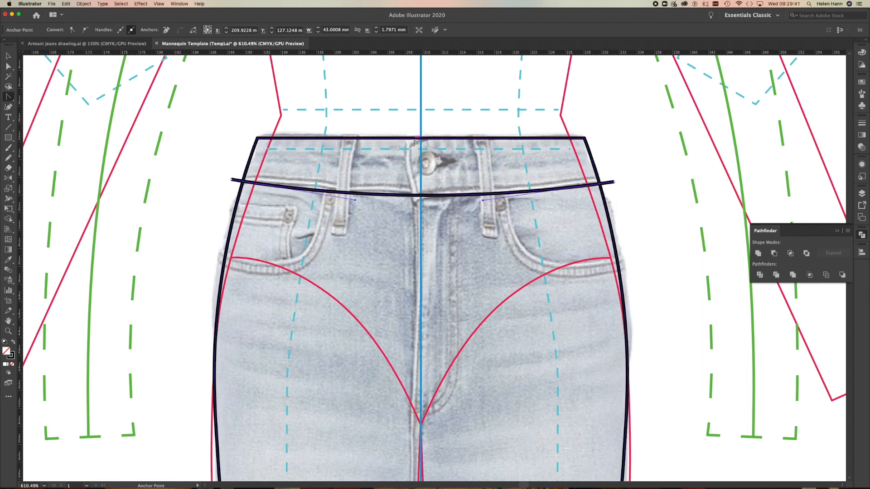
Curve the jeans outline's top waist edge slightly downward at the centre and deselect the outline.
left_click_drag(421, 142, 421, 145)
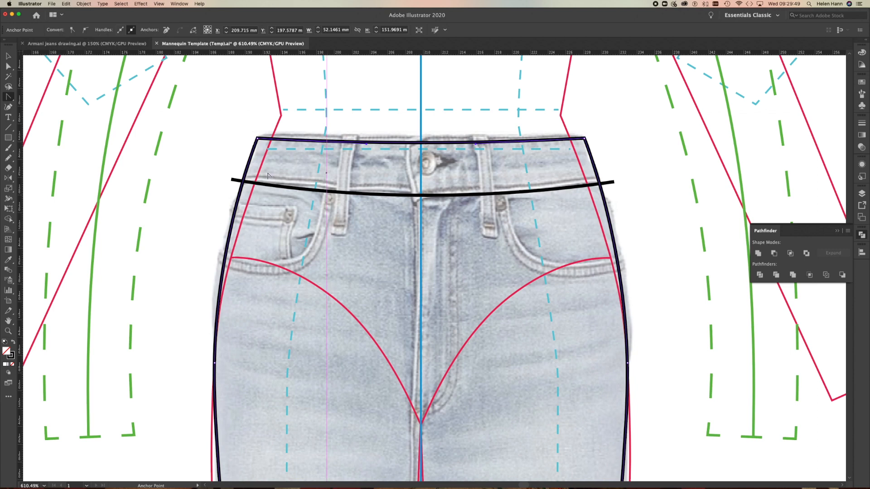
key("v")
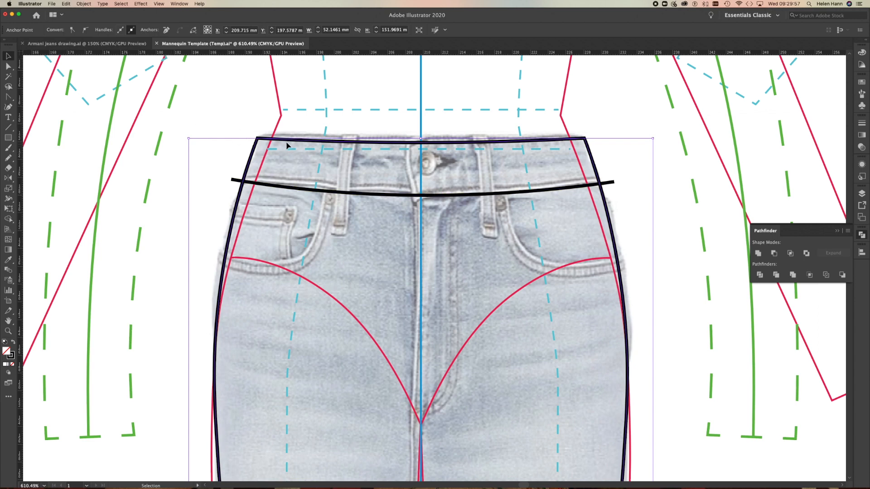
left_click(256, 151)
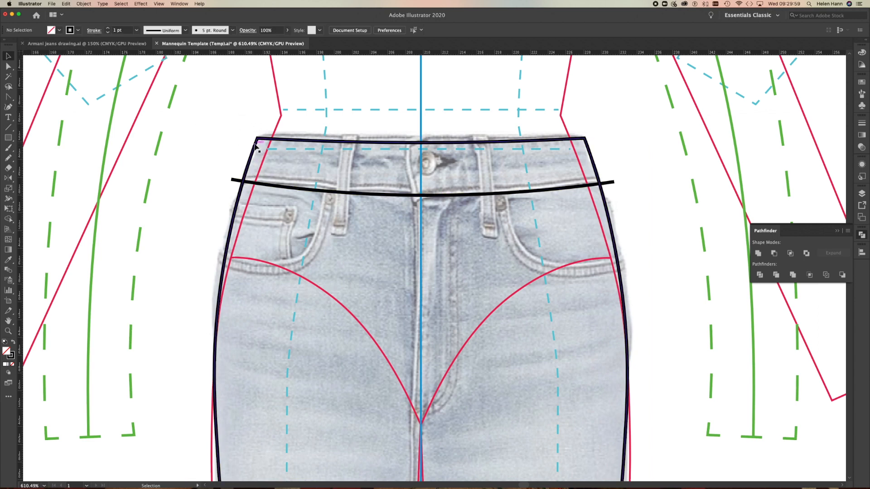
Divide the jeans outline along the waistband seam line with Pathfinder and ungroup the resulting pieces.
left_click(278, 189, "shift")
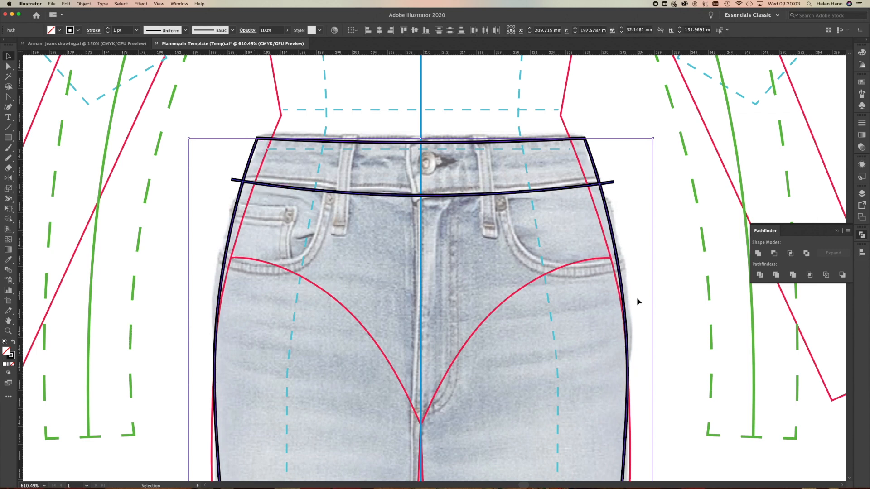
left_click(760, 275)
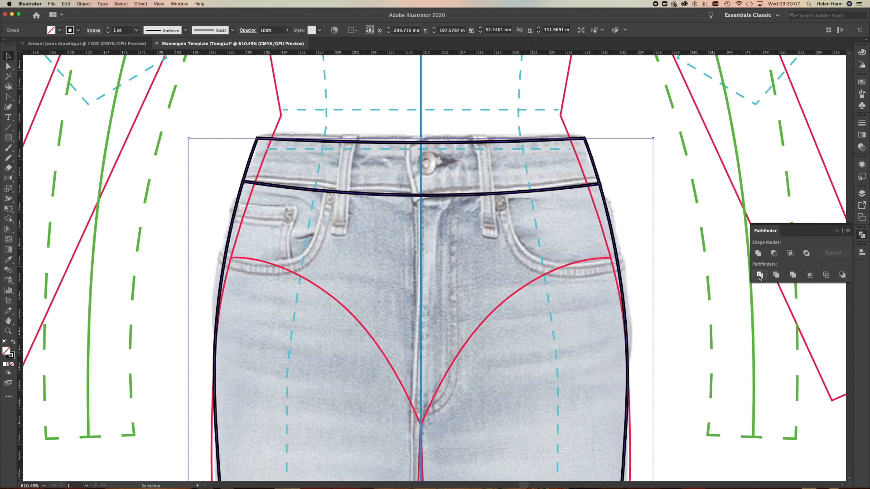
right_click(723, 219)
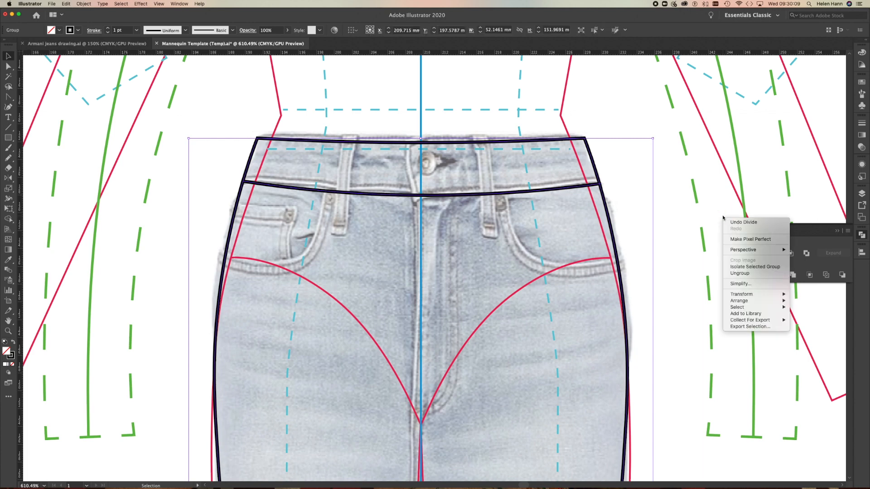
left_click(739, 273)
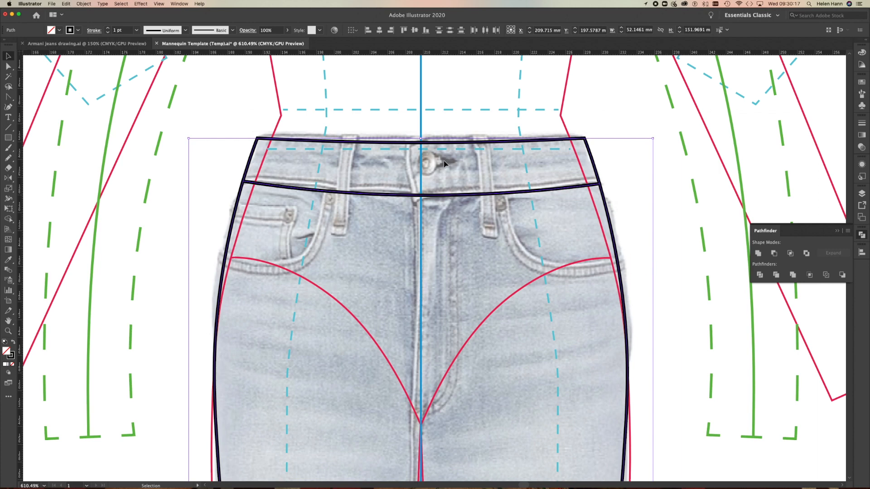
Draw a Pen line about 17.6 mm long from the waistband past the right side seam and bend it into the pocket opening curve.
left_click_drag(8, 96, 36, 97)
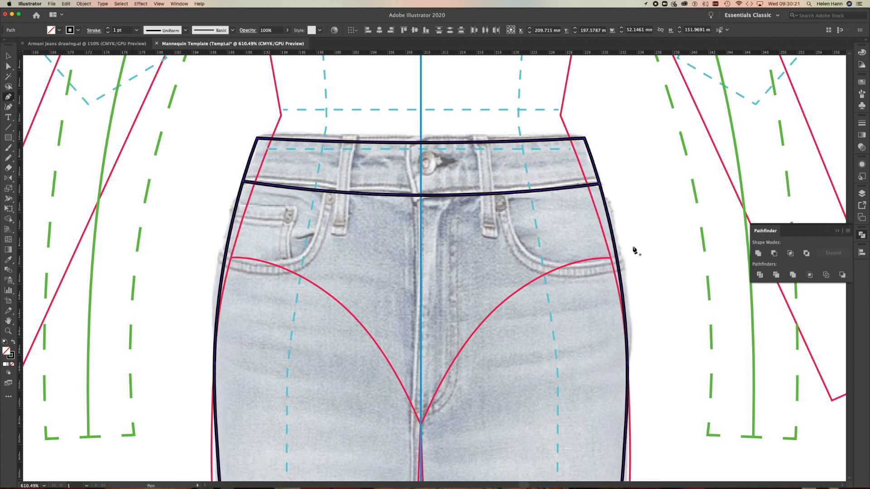
left_click(503, 181)
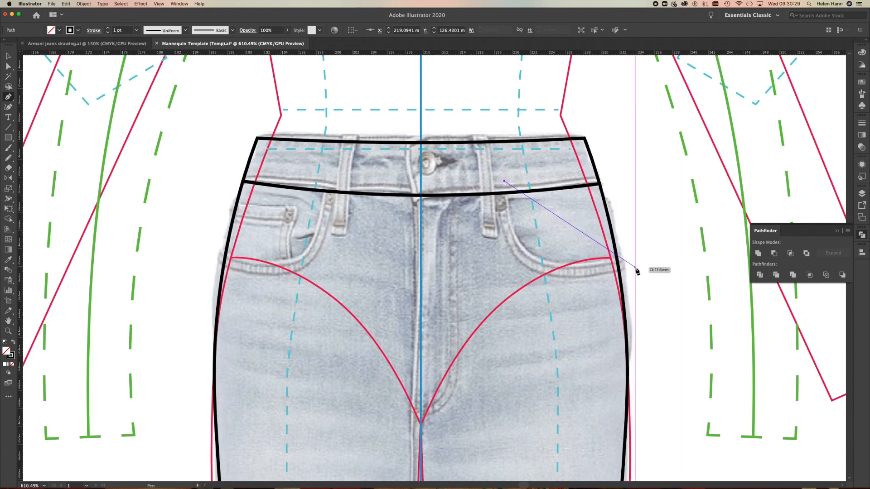
left_click(636, 271)
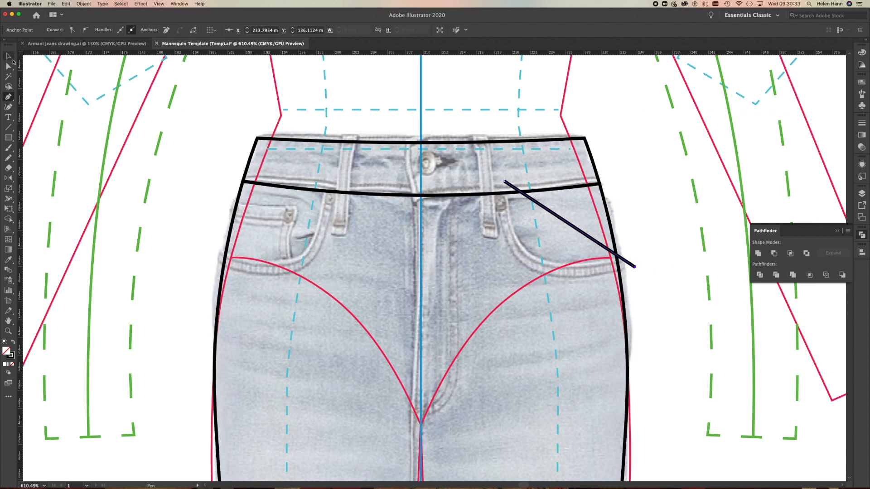
left_click(6, 97)
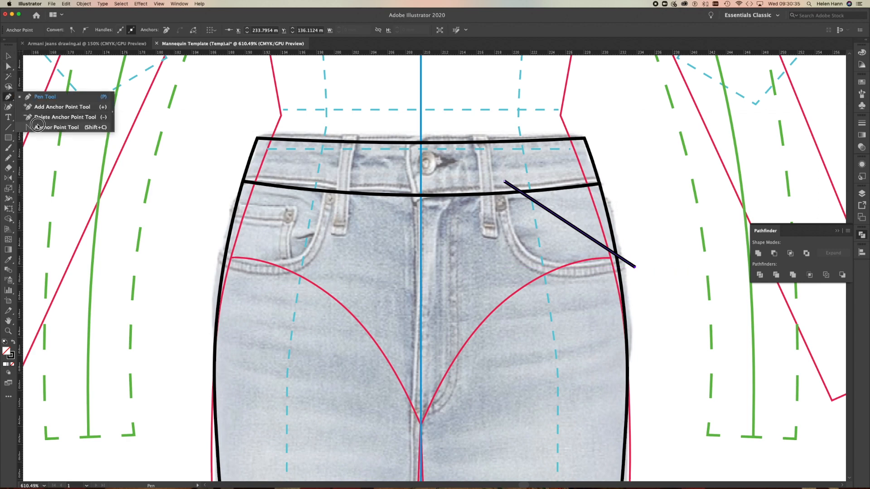
left_click(50, 127)
left_click_drag(562, 220, 528, 253)
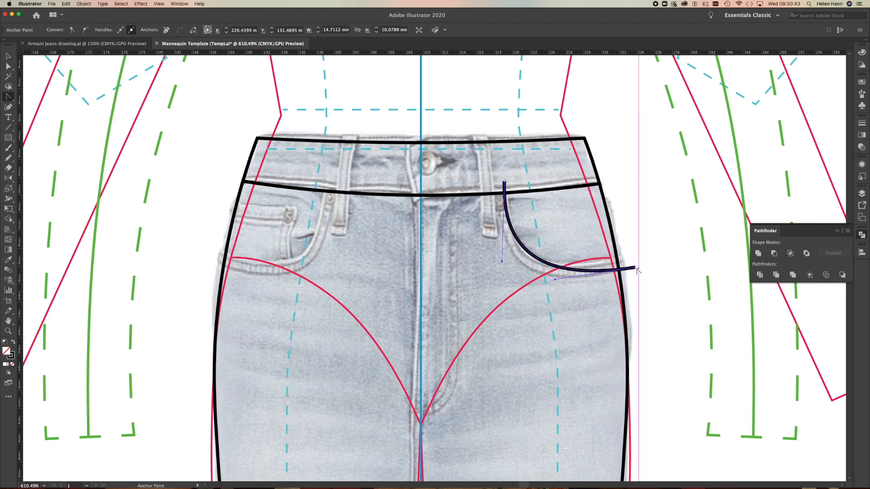
Refine the right pocket curve's end points and handles to about 14.4 mm wide by 9.3 mm high, and deselect it.
key("a")
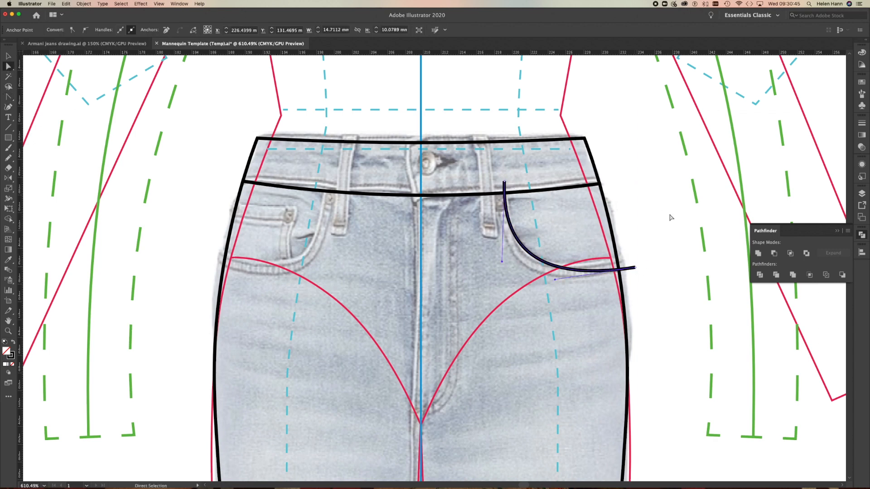
left_click_drag(630, 269, 634, 258)
left_click_drag(556, 273, 547, 273)
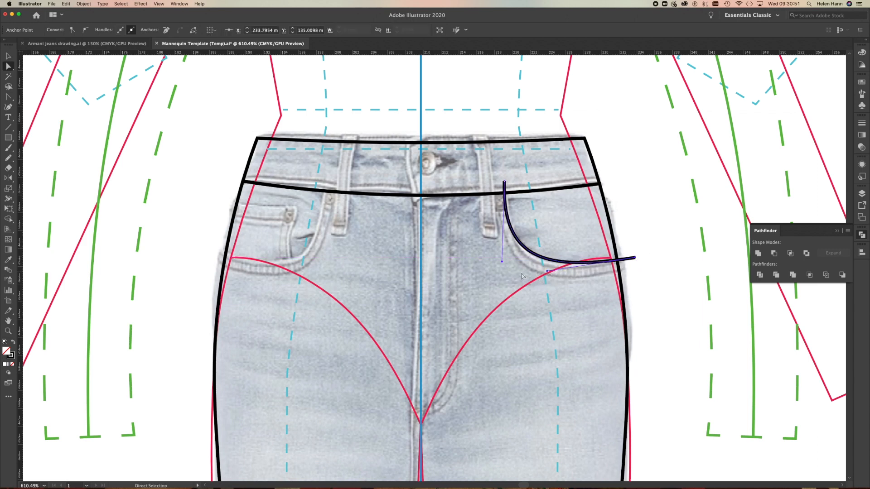
left_click_drag(505, 182, 509, 183)
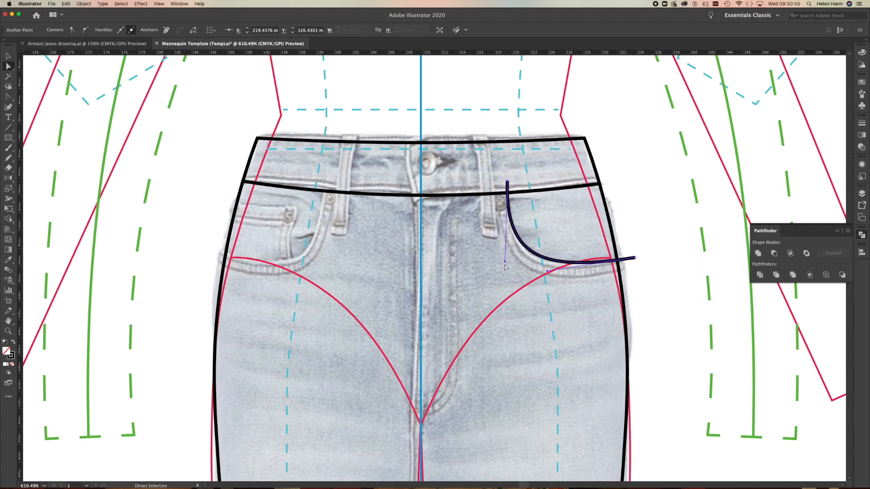
left_click_drag(504, 261, 544, 272)
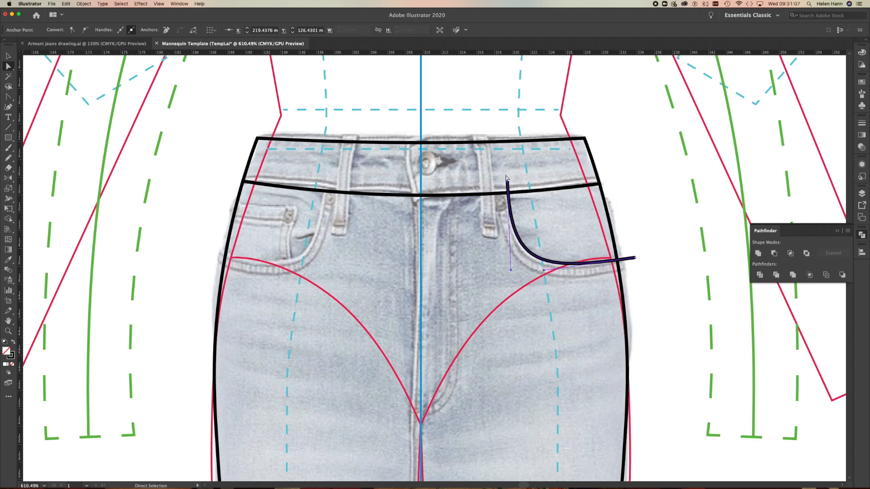
left_click(8, 56)
left_click(662, 275)
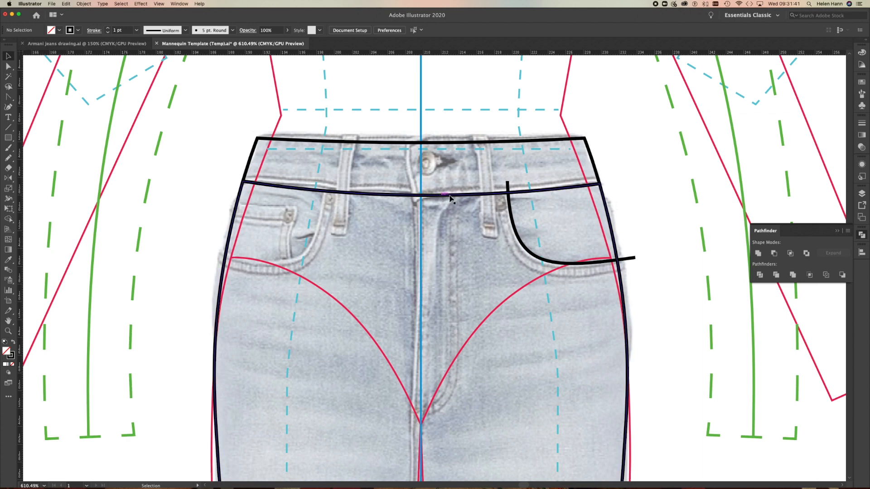
Reflect a copy of the right pocket curve across the vertical centre line onto the left side of the jeans.
left_click(527, 251)
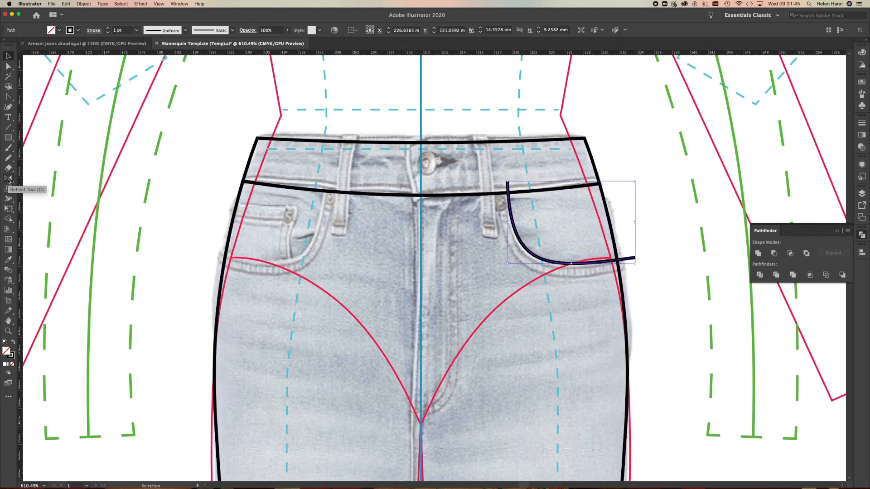
left_click(8, 179)
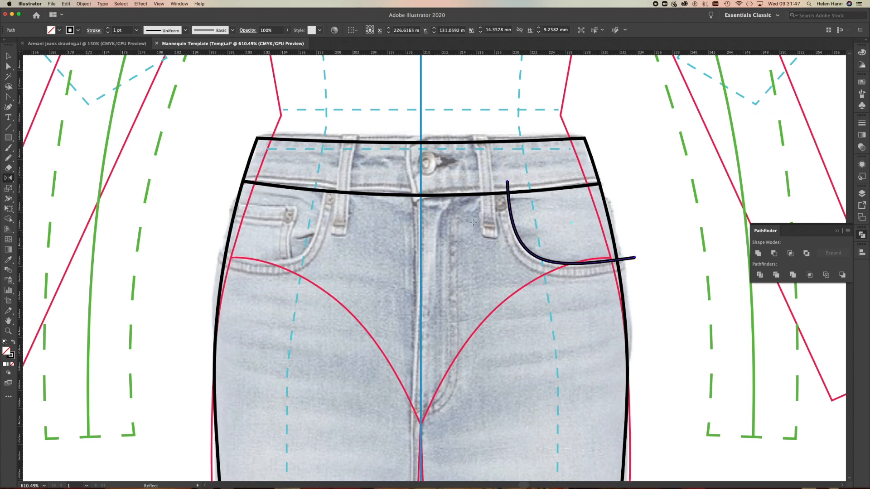
left_click(8, 56)
left_click(577, 262)
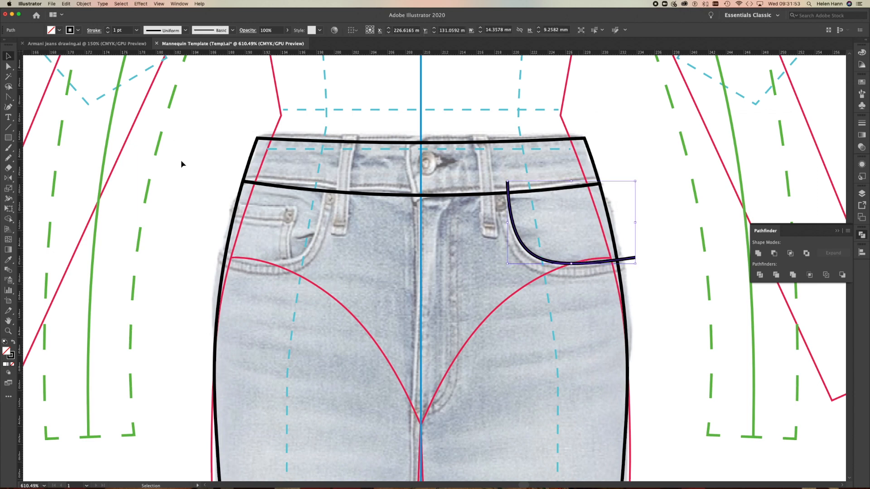
key("o")
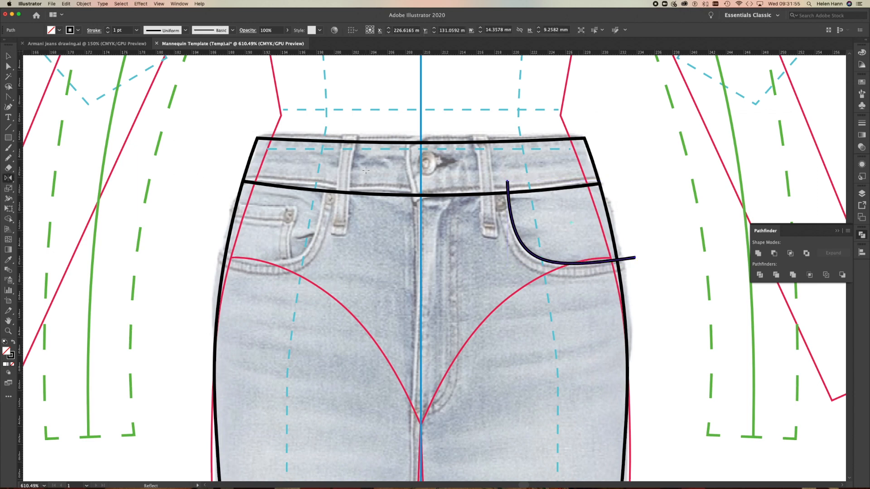
left_click(420, 128, "alt")
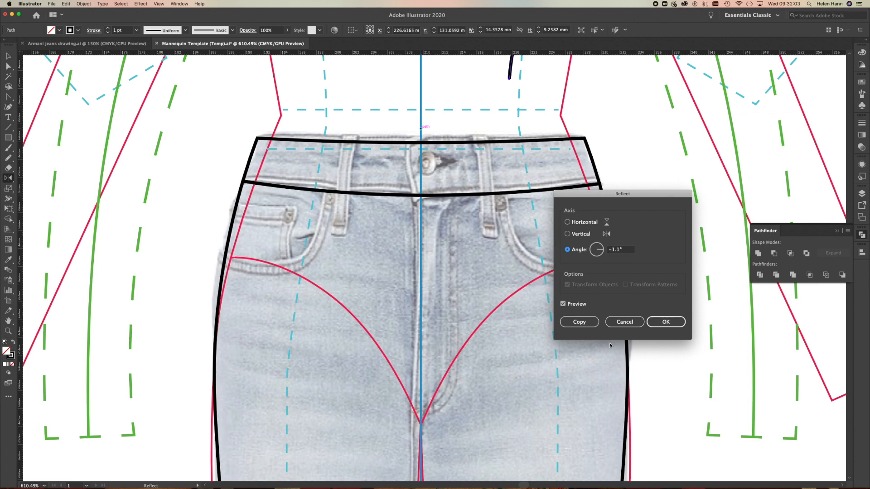
left_click(578, 234)
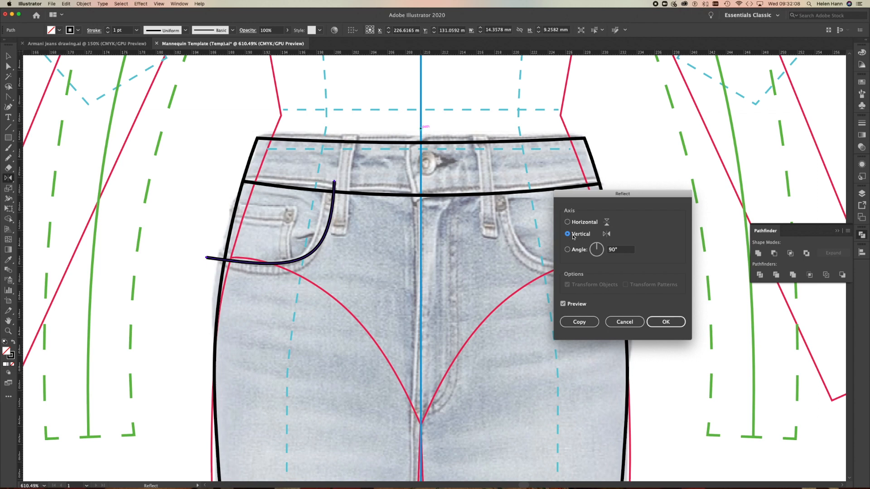
left_click(578, 322)
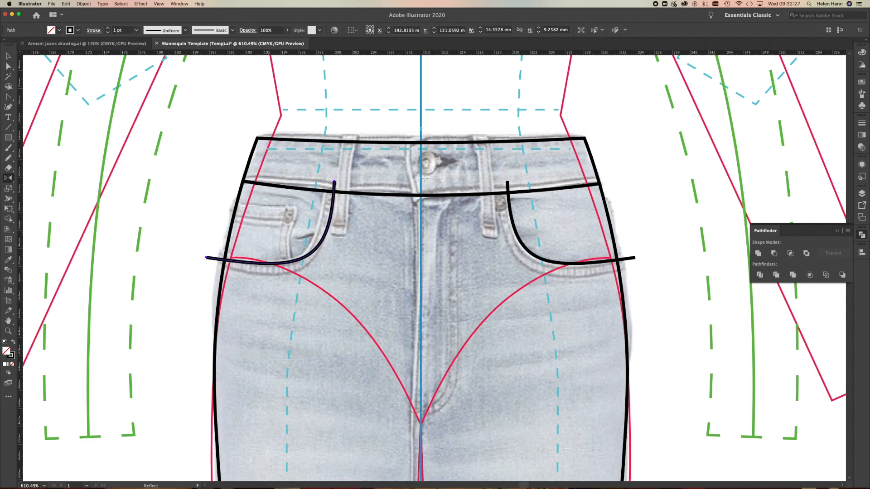
Draw a vertical Pen line about 7.8 mm long through the waistband, just left of the button, overshooting both waistband edges, and deselect it.
left_click(8, 67)
left_click_drag(8, 97, 35, 97)
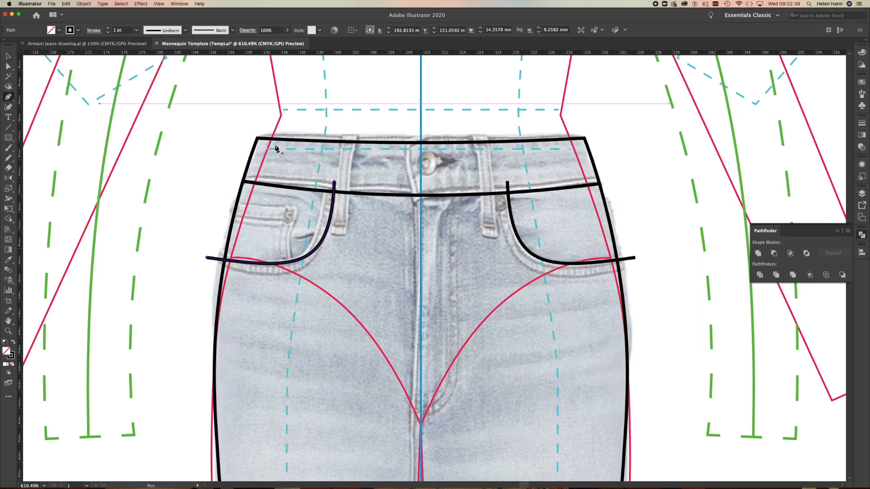
left_click(405, 133)
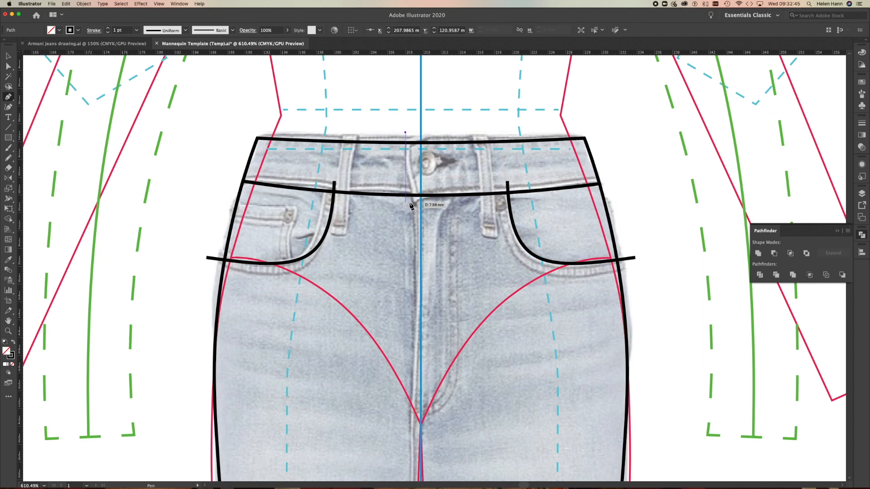
left_click(407, 202)
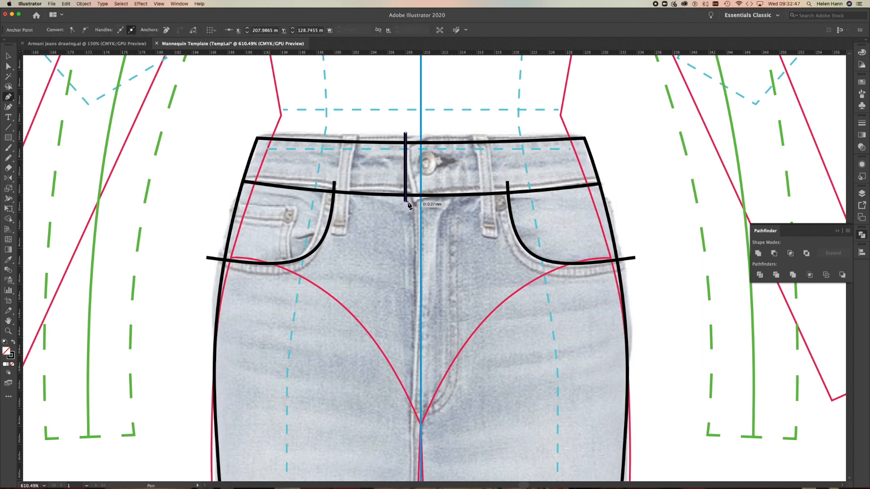
left_click(8, 57)
left_click(347, 119)
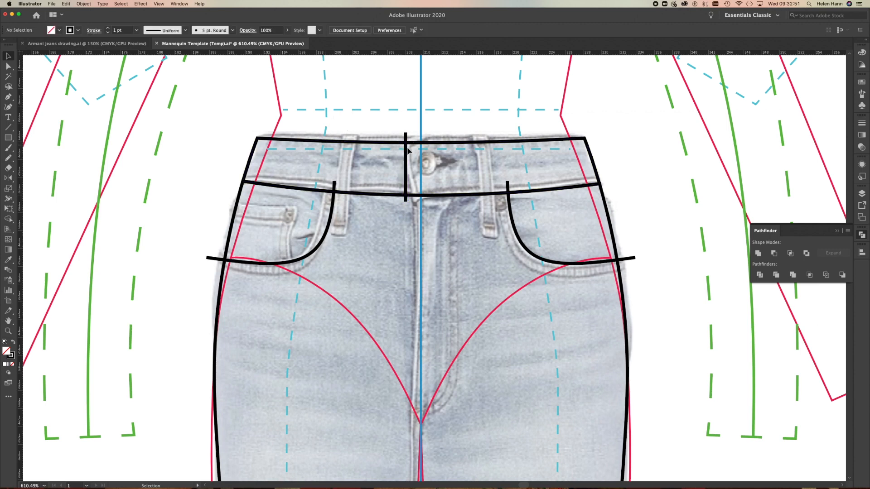
Divide the waistband along the vertical opening line with Pathfinder, ungroup the pieces and deselect them.
left_click(406, 156)
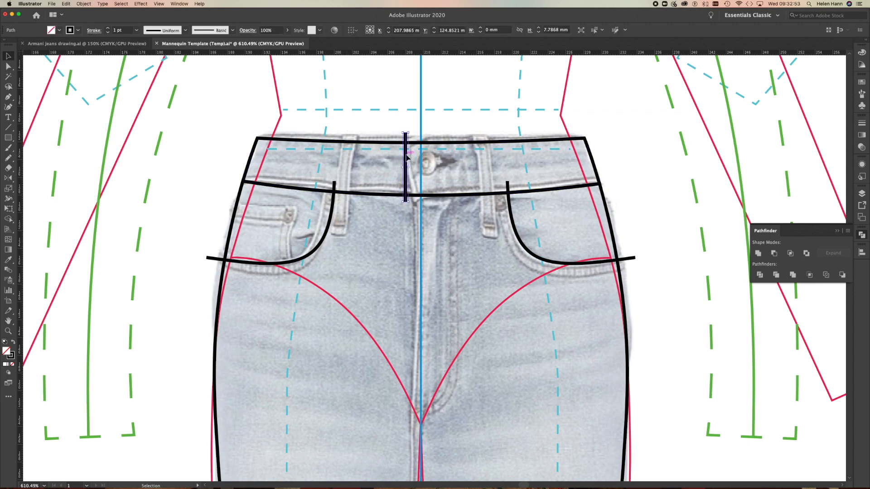
left_click(383, 142, "shift")
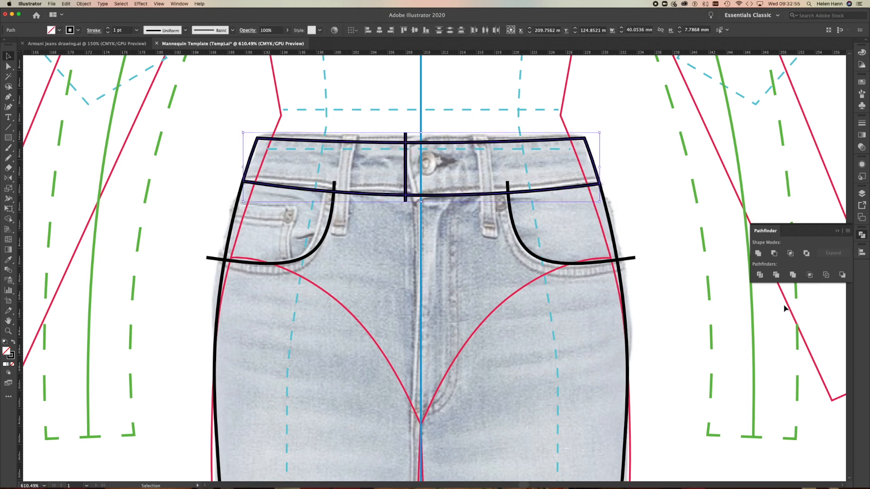
left_click(760, 275)
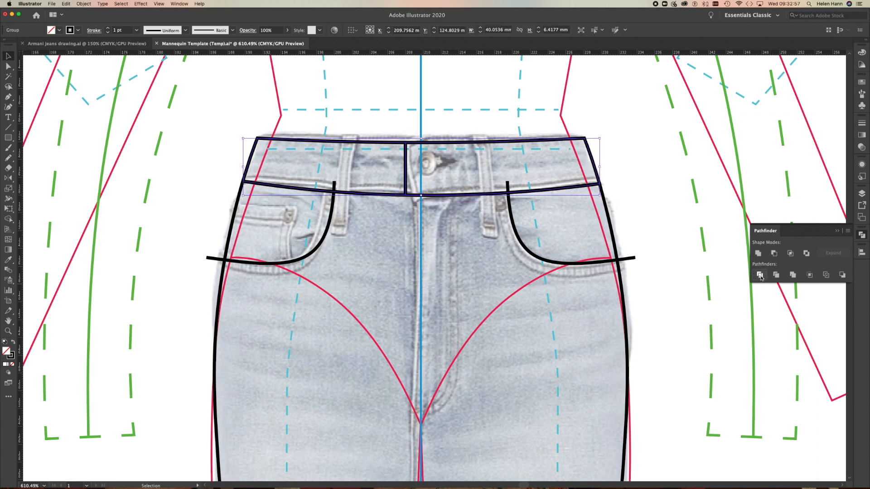
right_click(696, 205)
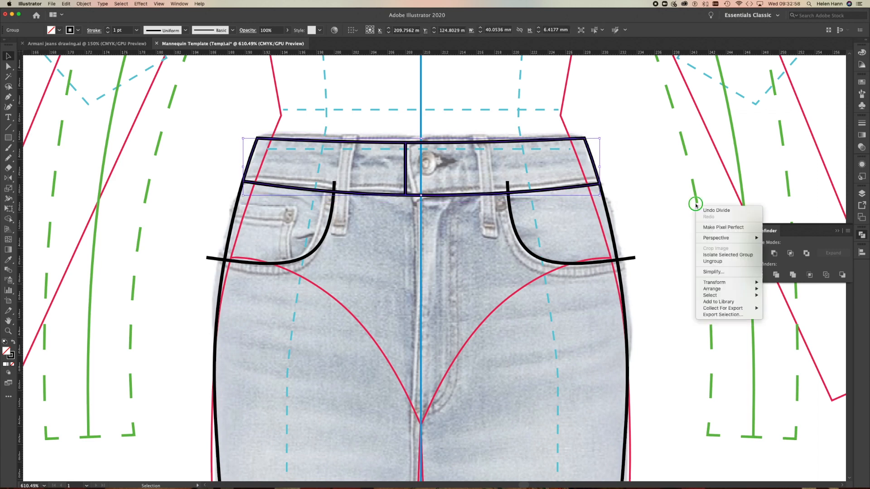
left_click(712, 261)
left_click(673, 238)
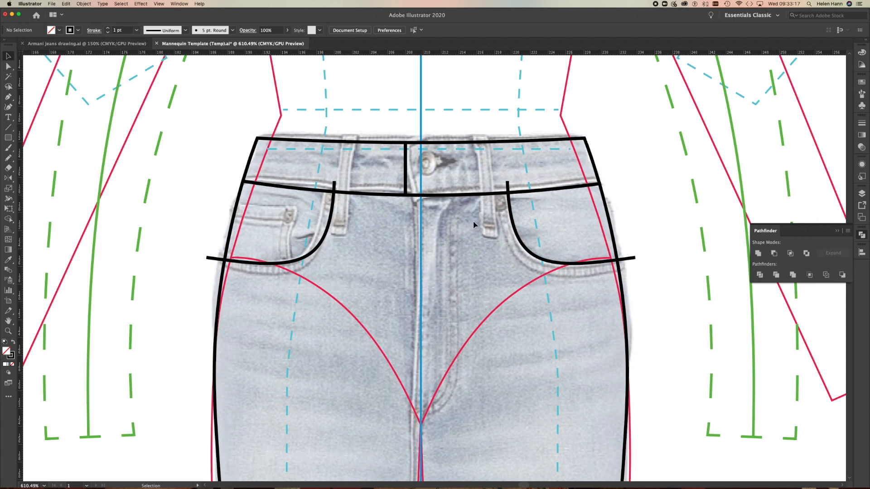
Divide the jeans body along the right pocket curve with Pathfinder, ungroup the pieces and deselect them.
left_click(540, 260)
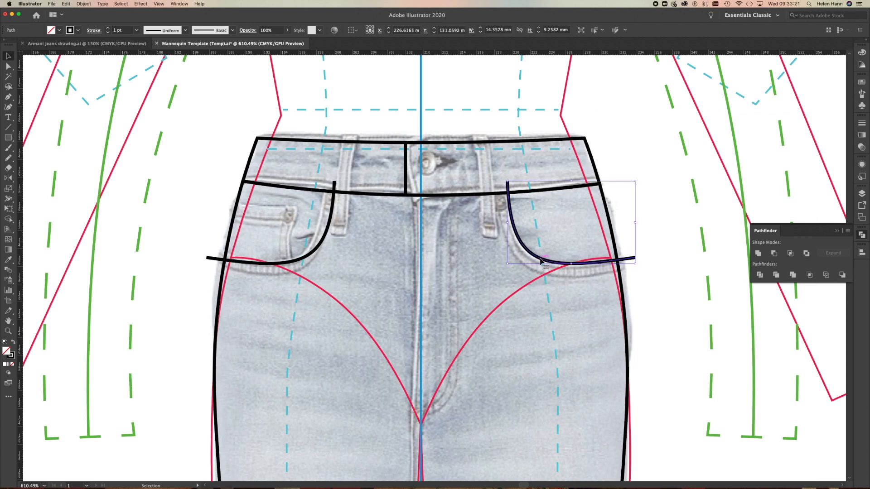
left_click(626, 320)
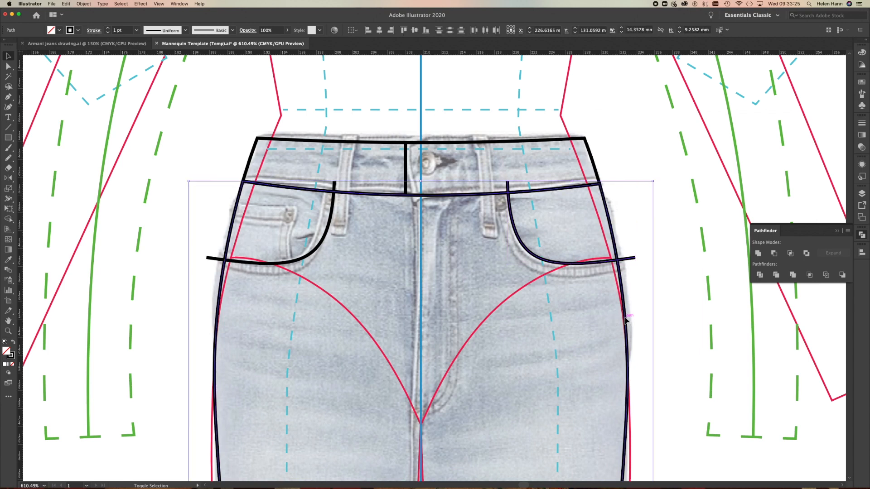
right_click(689, 252)
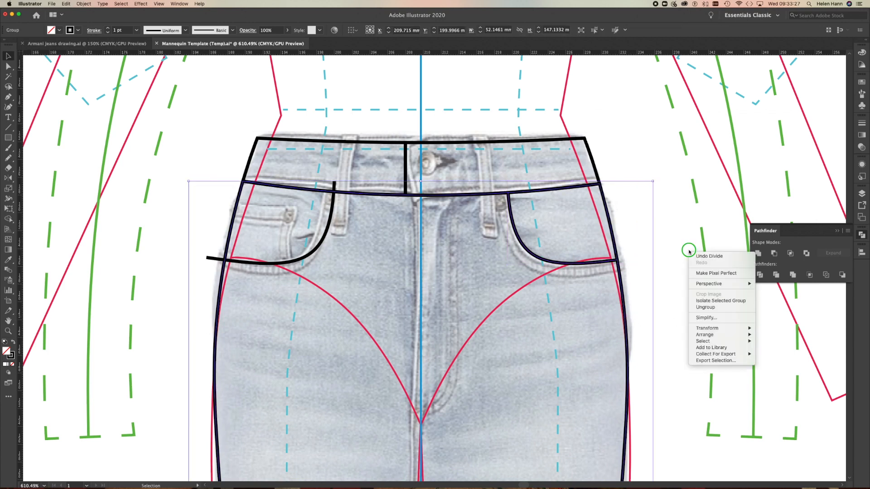
left_click(705, 307)
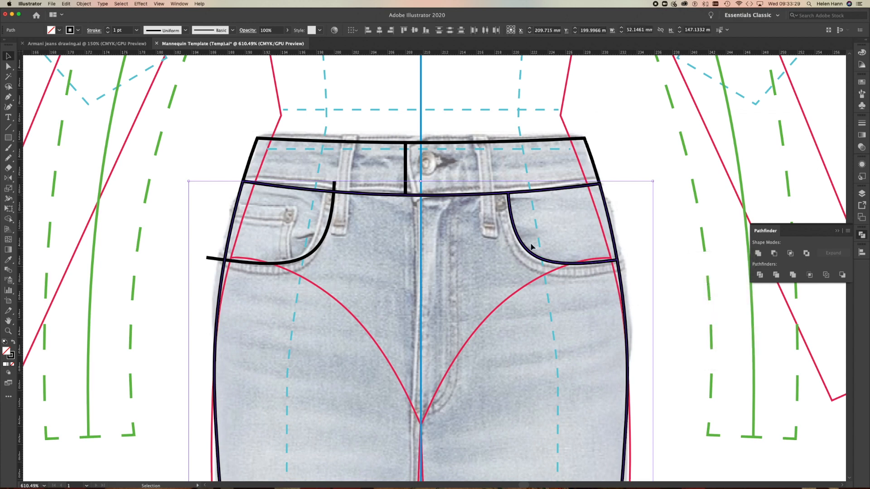
left_click(175, 196)
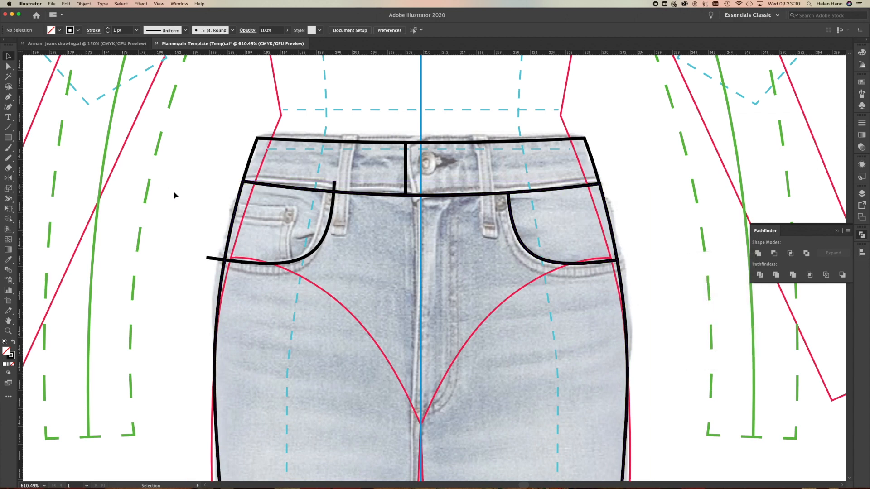
Divide the jeans body along the left pocket curve with Pathfinder, ungroup the pieces and deselect them.
left_click(308, 255)
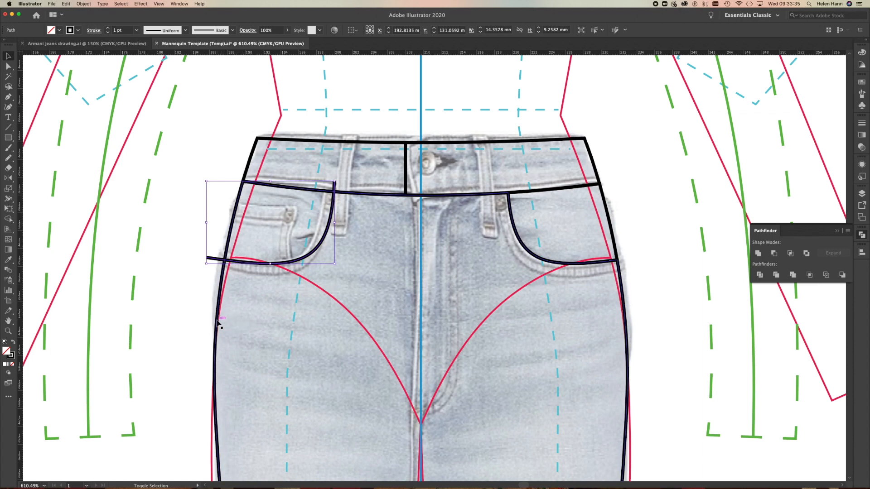
left_click(218, 320, "shift")
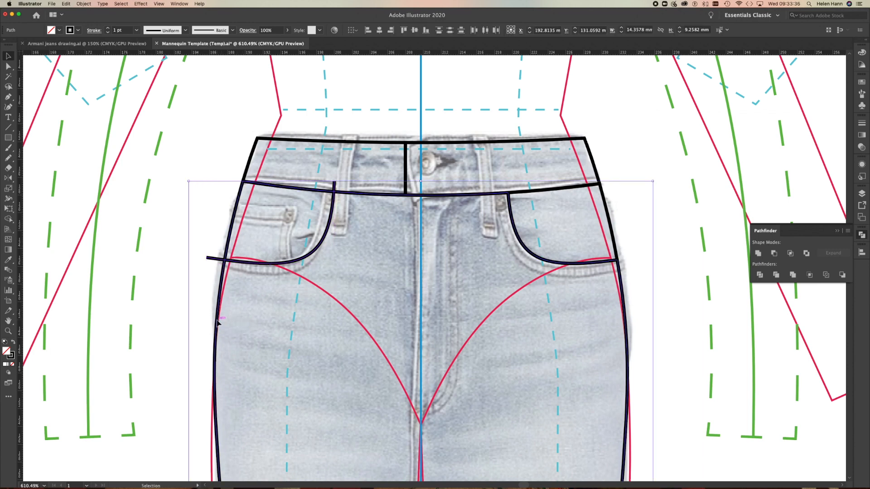
left_click(760, 274)
right_click(680, 269)
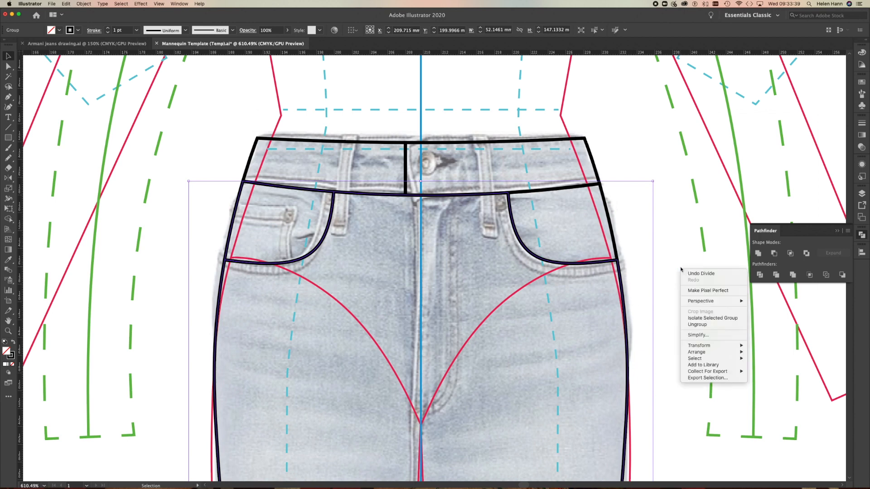
left_click(697, 324)
left_click(679, 334)
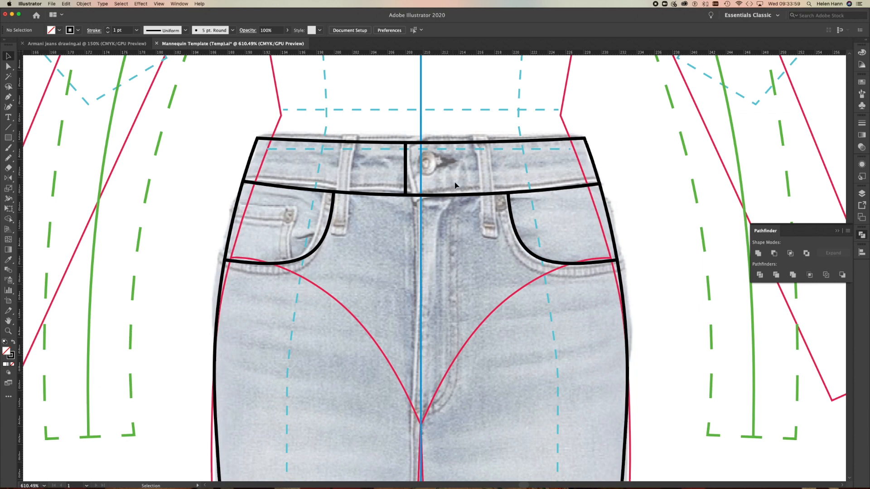
Draw the J-shaped fly stitch line with the Pen tool, about 17 mm straight down from the waistband seam, curving in to the centre line.
left_click(8, 96)
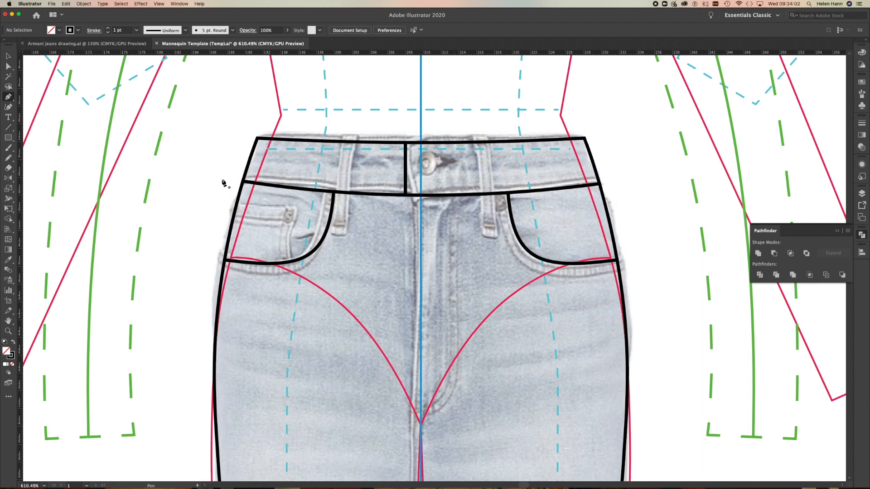
left_click(458, 195)
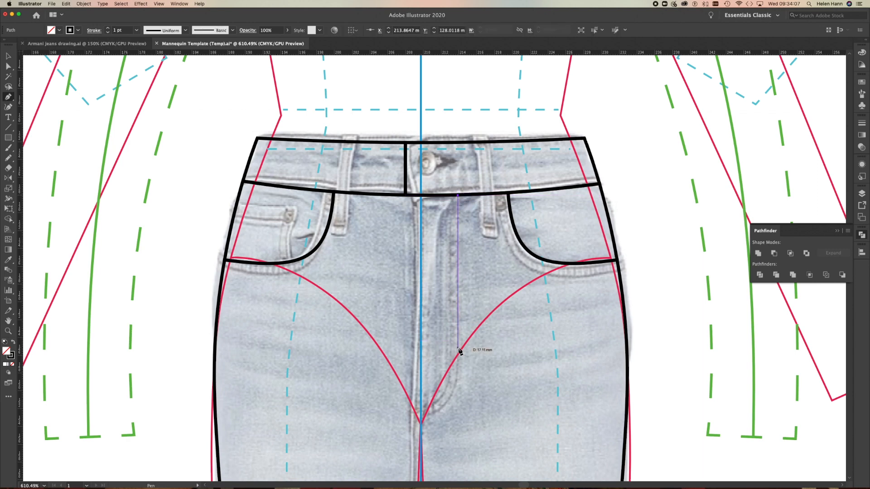
left_click_drag(458, 349, 457, 372)
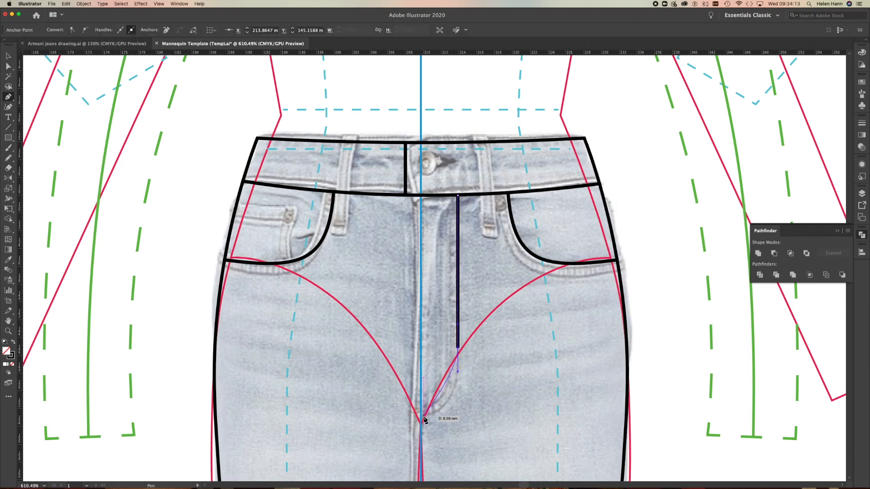
mouse_move(421, 414)
left_mouse_down()
mouse_move(382, 413)
mouse_move(423, 416)
left_mouse_up()
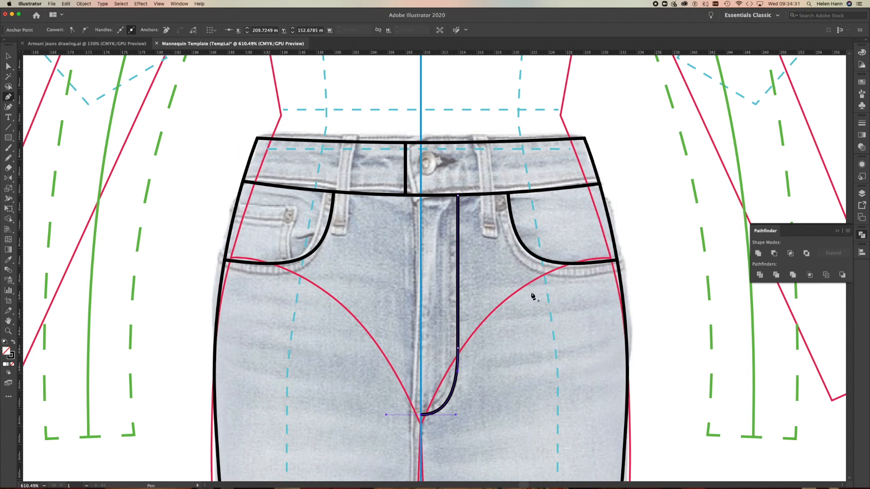
Draw a vertical centre-front Pen line from just above the waistband seam to just below the top of the crotch curve and end the path.
scroll(524, 382, "down", 3)
scroll(524, 436, "down", 1)
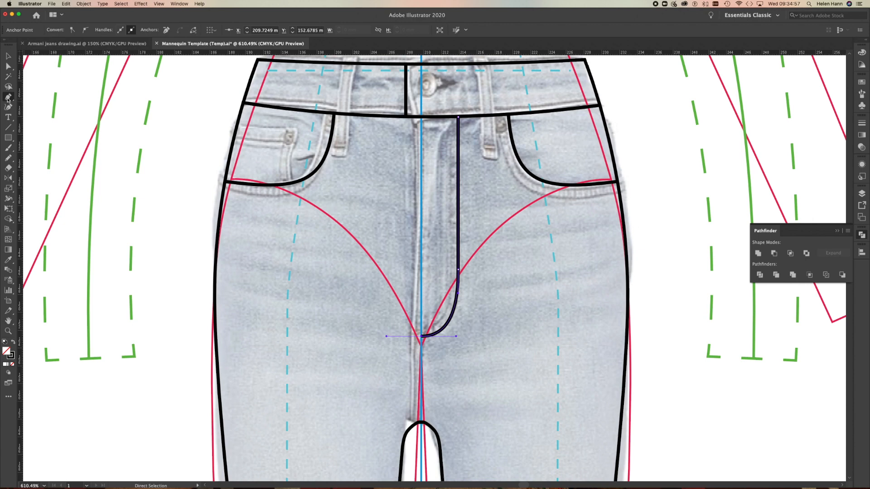
left_click(9, 98)
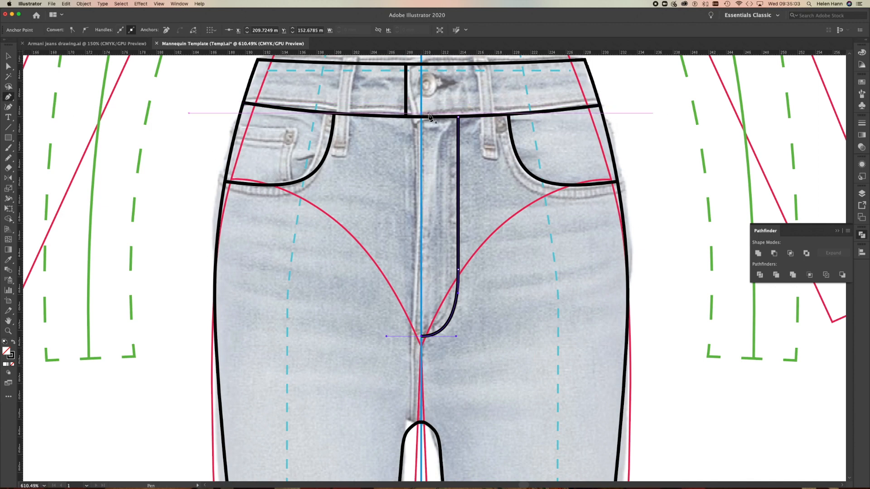
left_click_drag(420, 110, 423, 438)
left_click(422, 437)
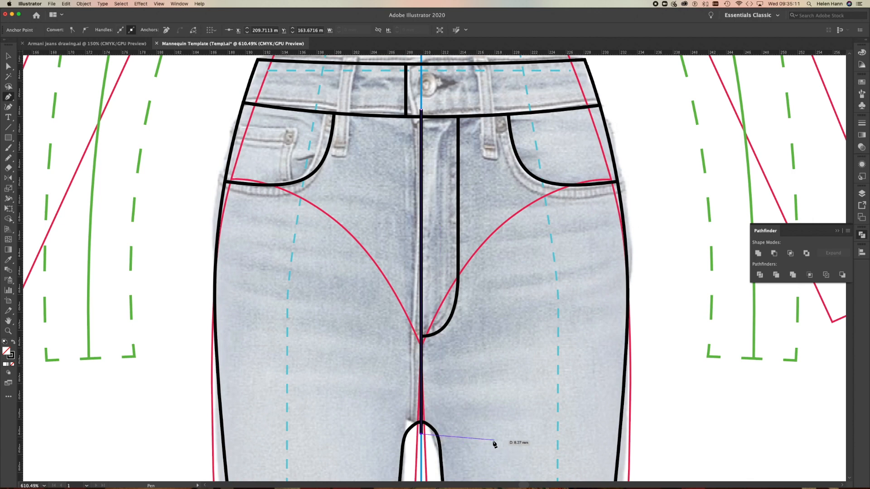
key("Escape")
Divide the jeans body along the centre-front line with Pathfinder, ungroup the pieces and deselect them.
left_click(7, 57)
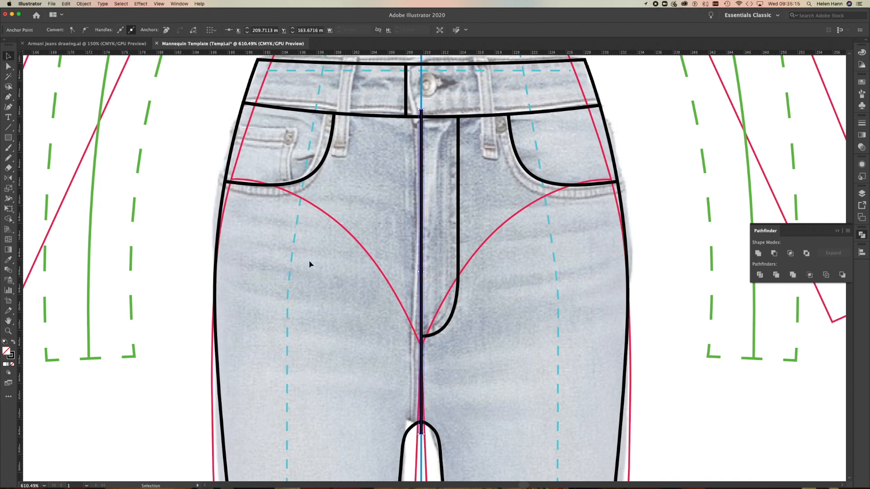
left_click(217, 356, "shift")
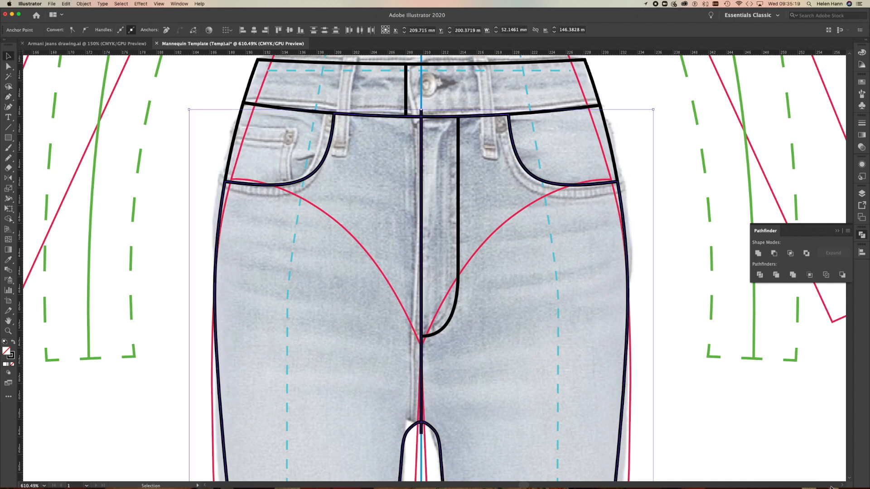
left_click(759, 274)
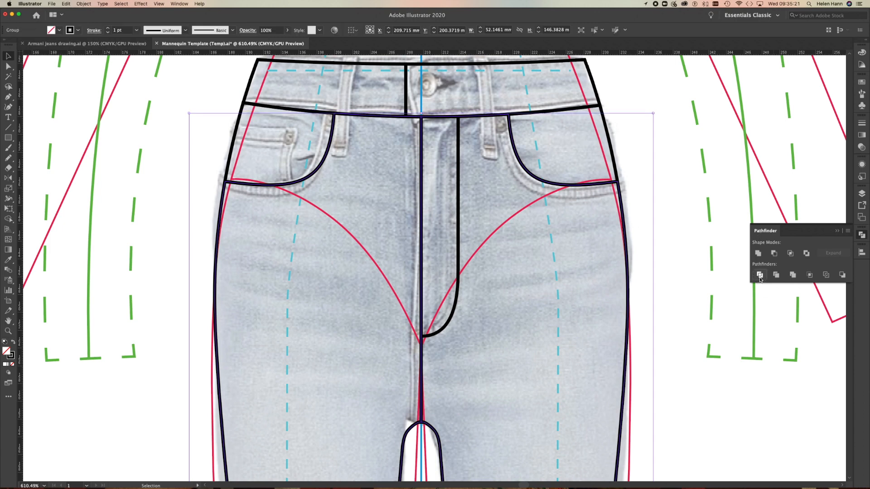
right_click(710, 328)
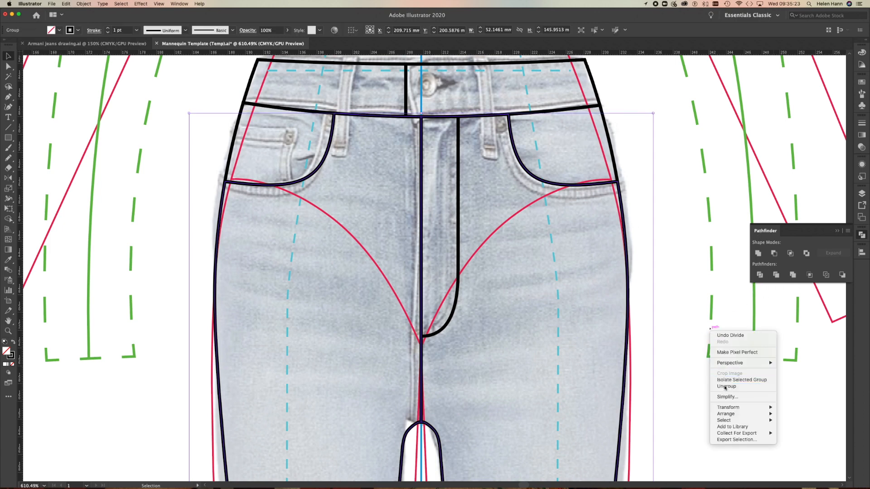
left_click(725, 388)
left_click(697, 309)
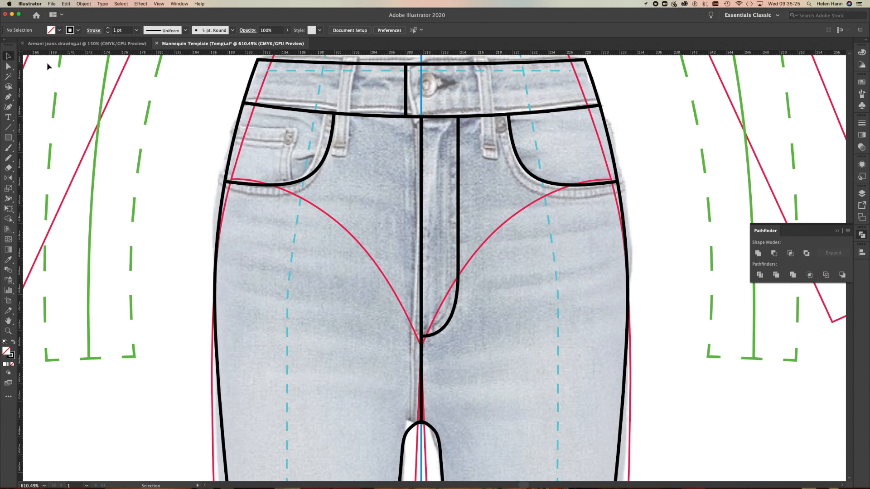
Select the left and right leg pieces in turn to check that they are separate shapes.
left_click(216, 346)
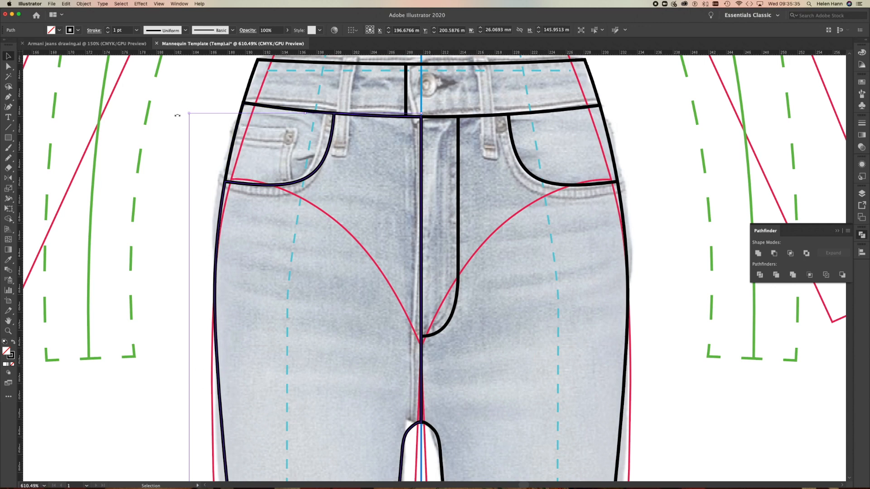
left_click(69, 126)
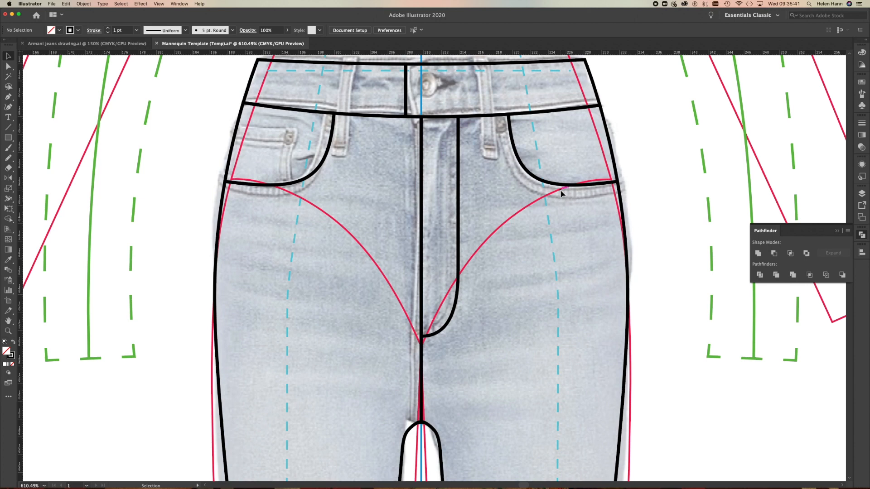
left_click(548, 183)
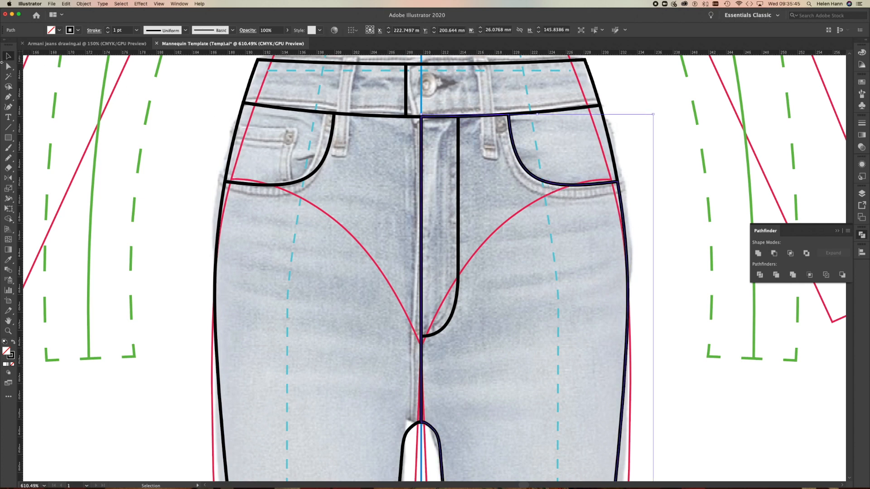
Select only the pocket curve of the right leg piece with Direct Selection and paste a copy of it in place.
left_click(9, 66)
left_click(688, 218)
left_click(544, 184)
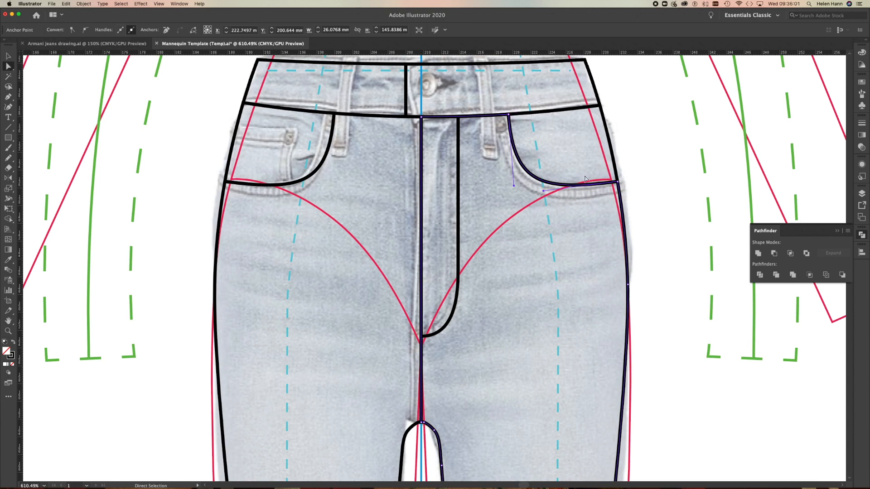
key("v")
left_click(542, 182)
key("super")
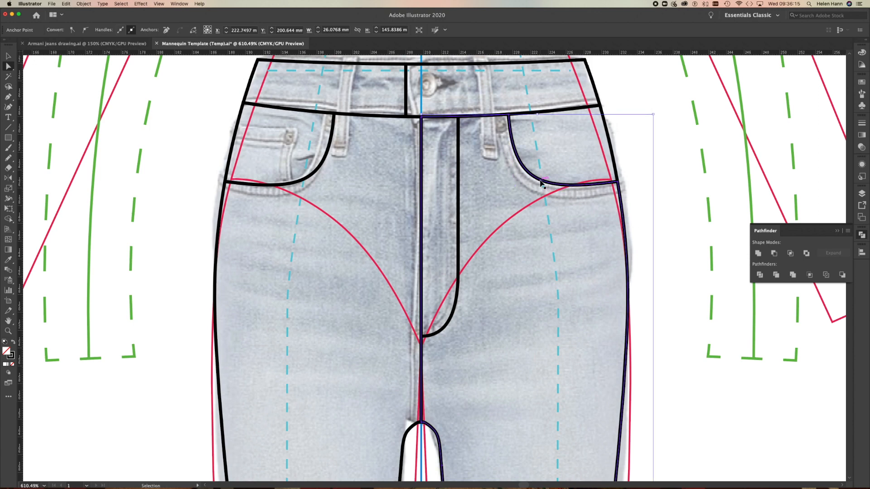
left_click(541, 183, "super")
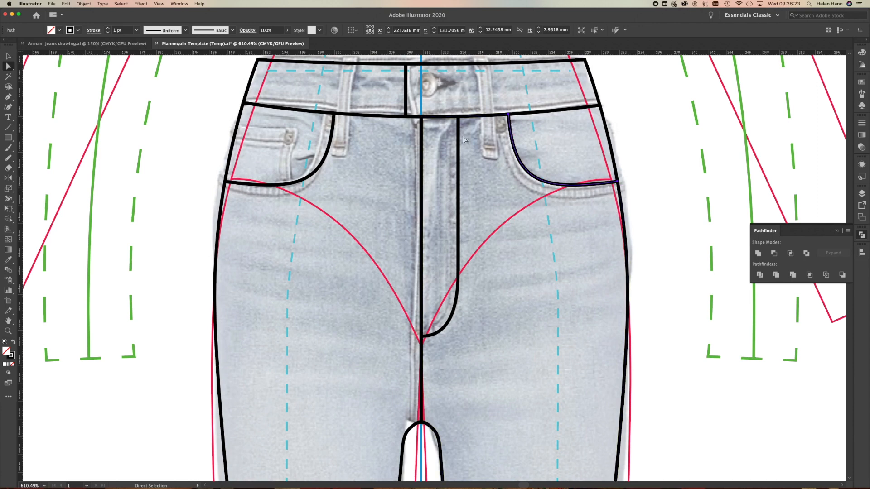
Offset the copied right pocket curve by 1.5 mm with Miter joins and a miter limit of 4, and deselect it.
left_click(83, 3)
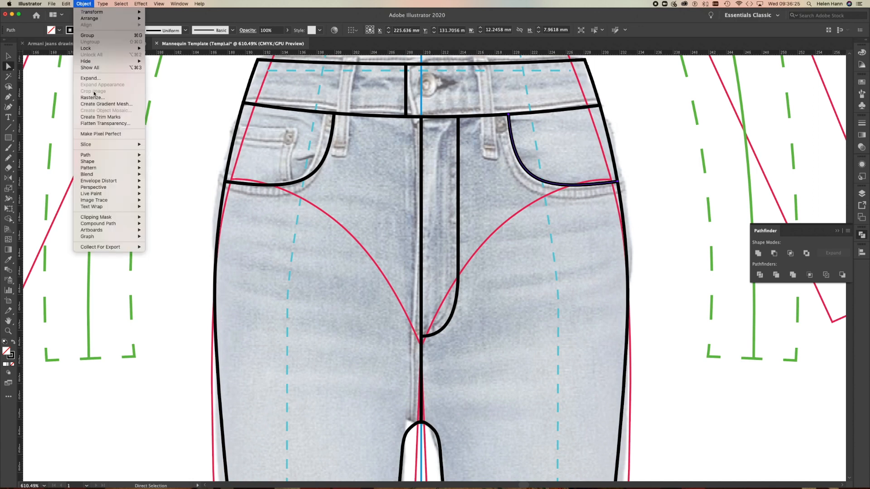
mouse_move(91, 157)
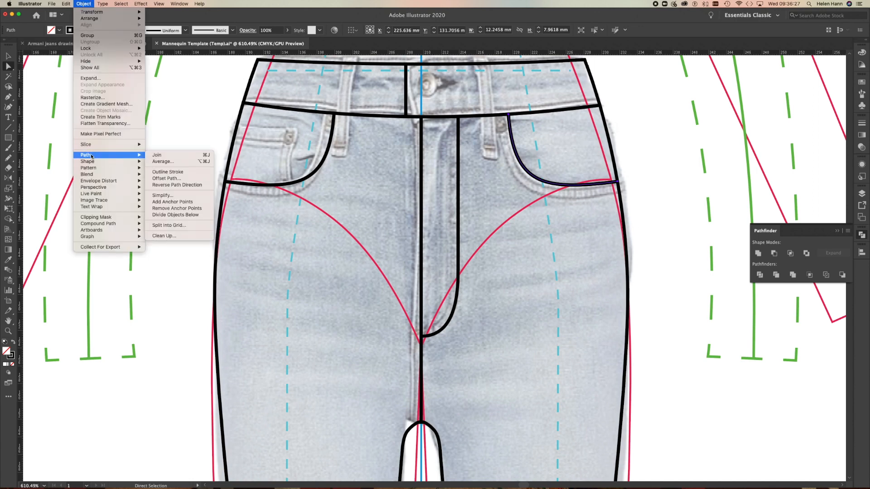
left_click(177, 178)
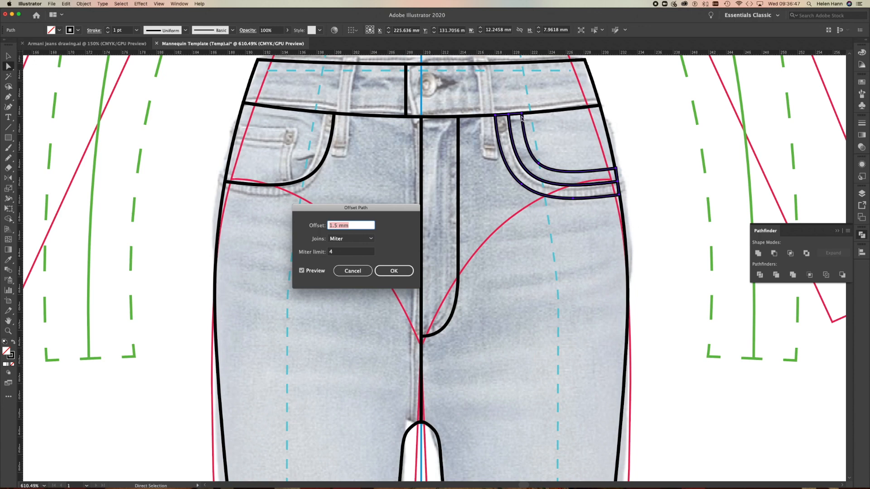
left_click(395, 270)
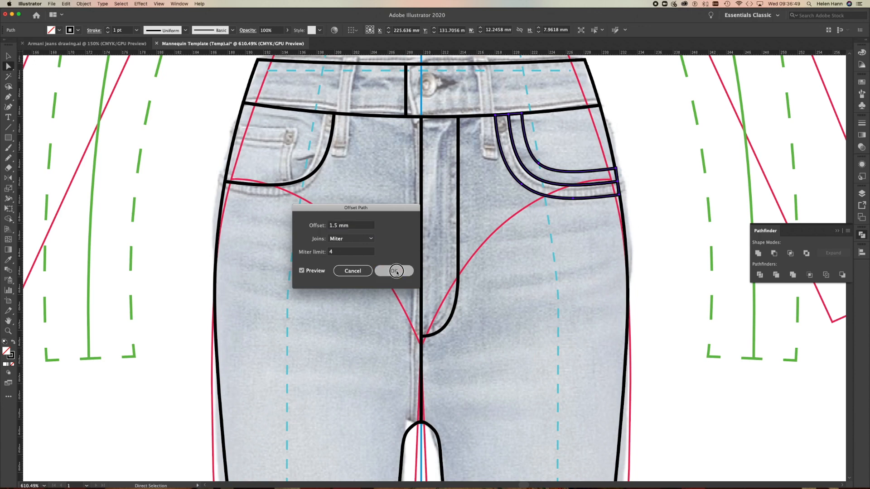
left_click(646, 162)
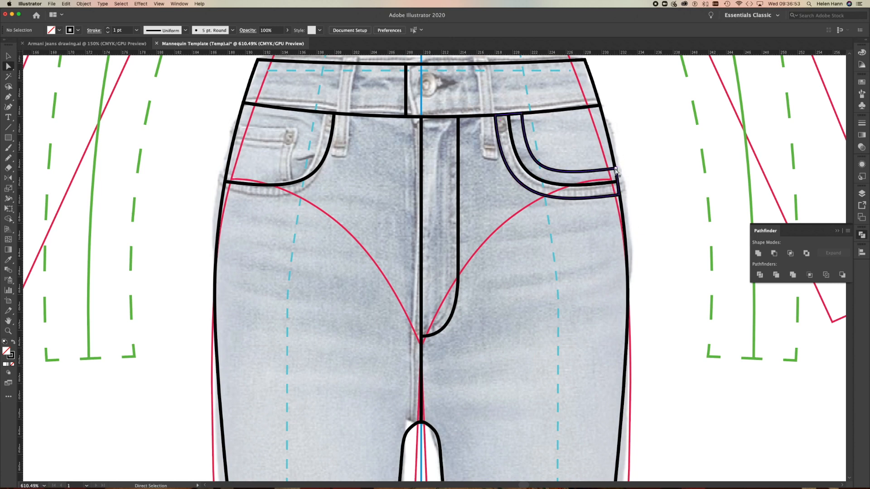
Delete the inner curve and the short end segments of the pocket offset, keeping only its outer curve, and deselect it.
left_click(616, 171)
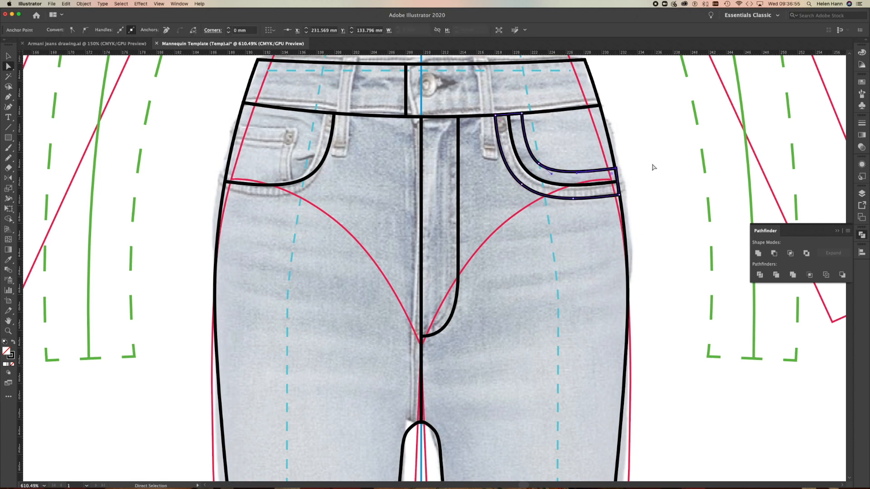
key("Delete")
left_click(539, 164)
key("Delete")
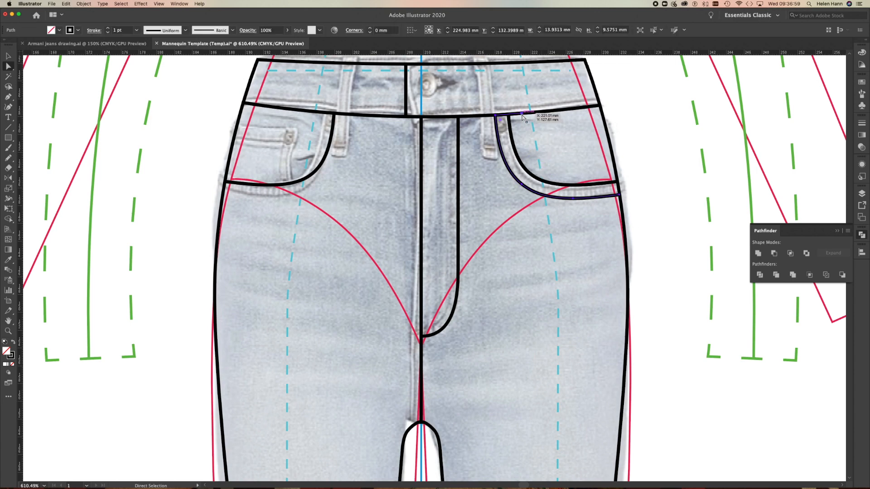
left_click(522, 114)
key("Delete")
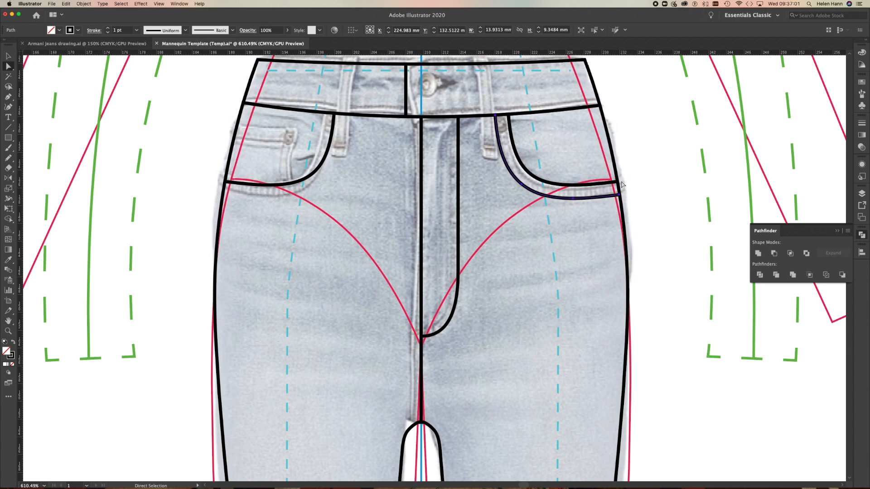
left_click(636, 203)
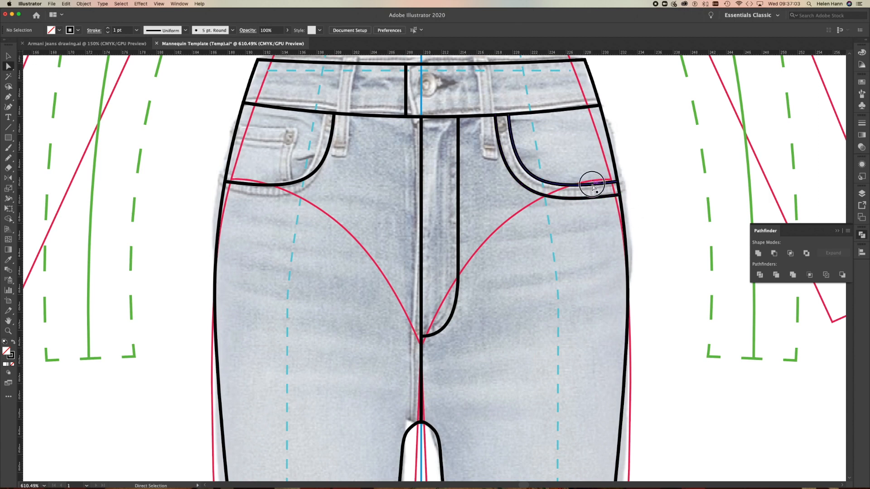
Select the right pocket edge curve and the outer offset curve in turn to check them, and deselect.
left_click(593, 187)
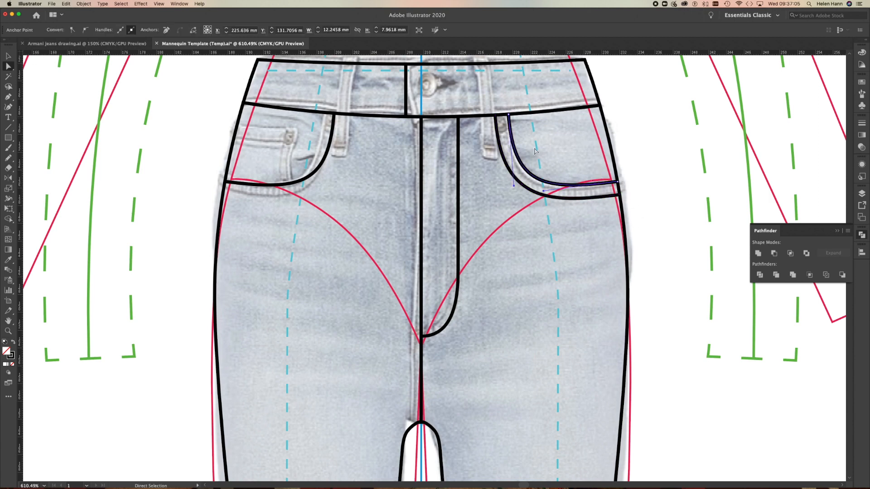
left_click(680, 170)
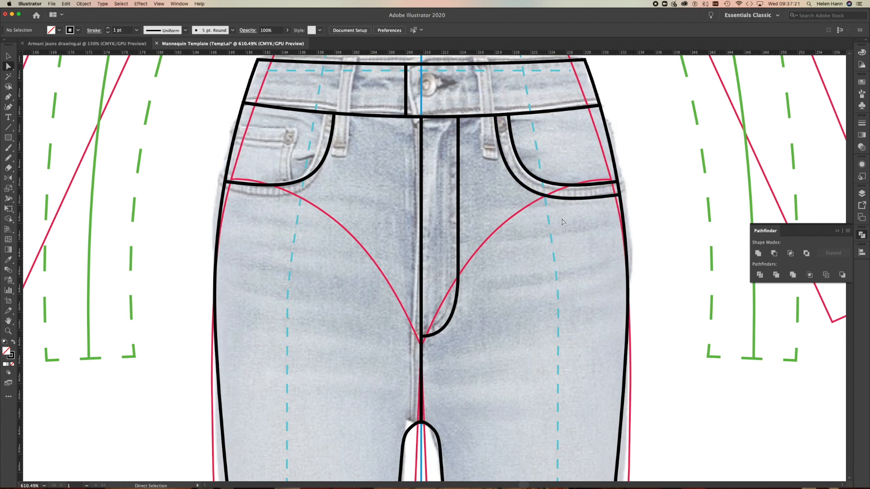
left_click(537, 196)
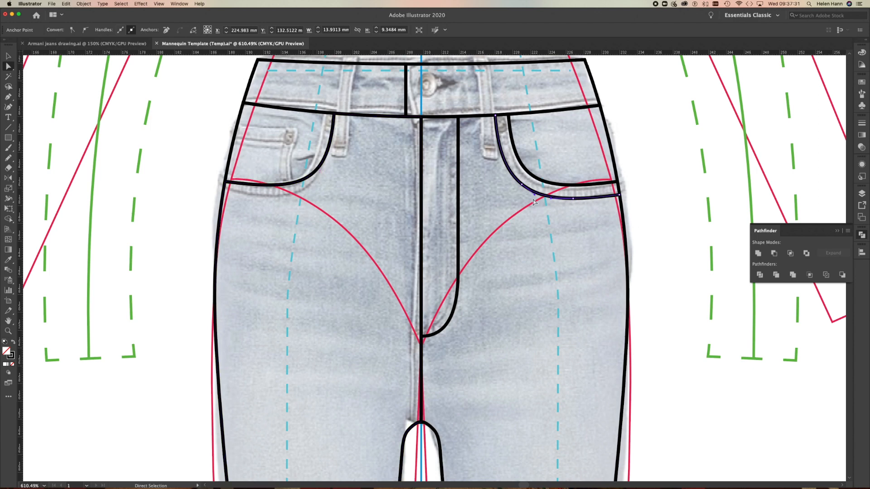
left_click(8, 56)
left_click(632, 196)
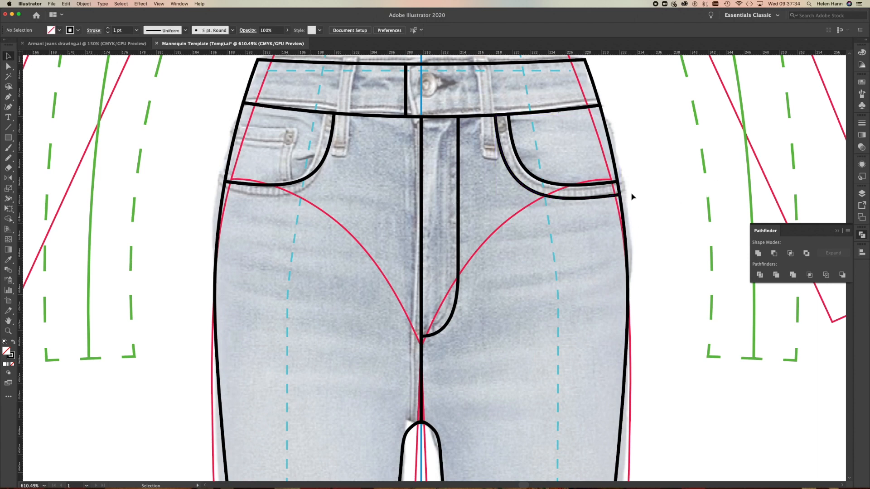
Reflect a copy of the right pocket's outer stitch curve across the vertical centre front onto the left pocket, and deselect it.
left_click(535, 192)
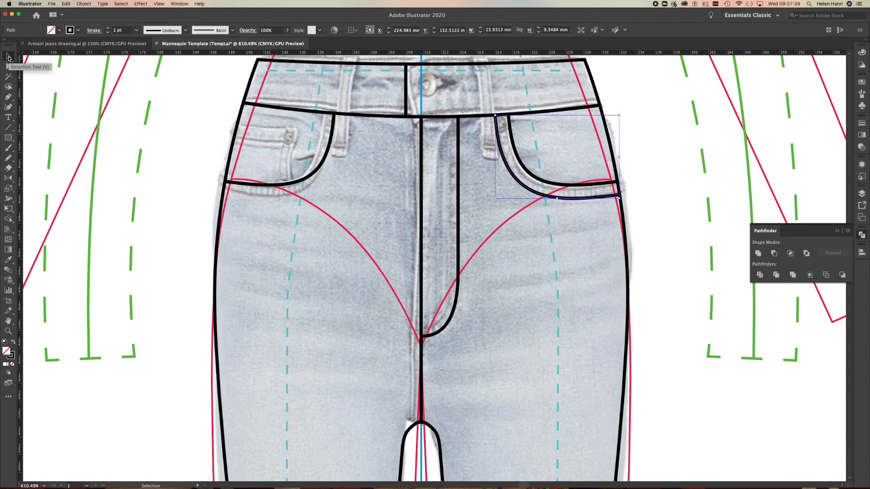
left_click(8, 178)
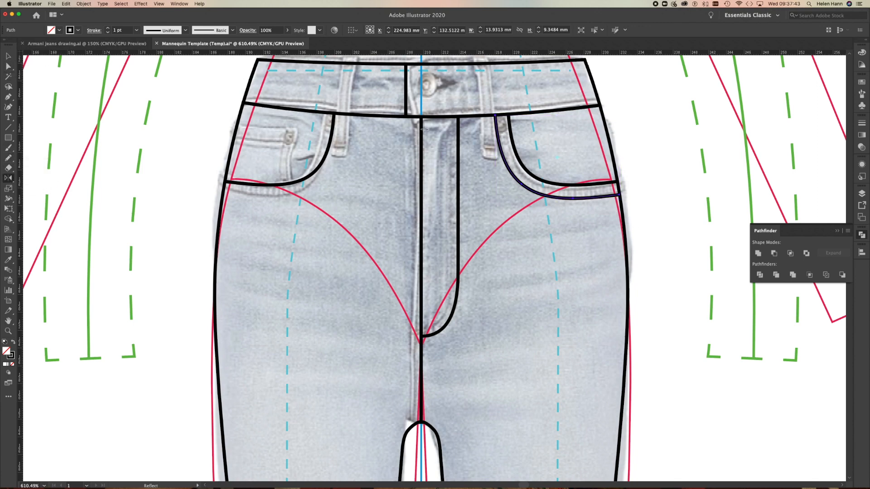
left_click(421, 94, "alt")
left_click(579, 322)
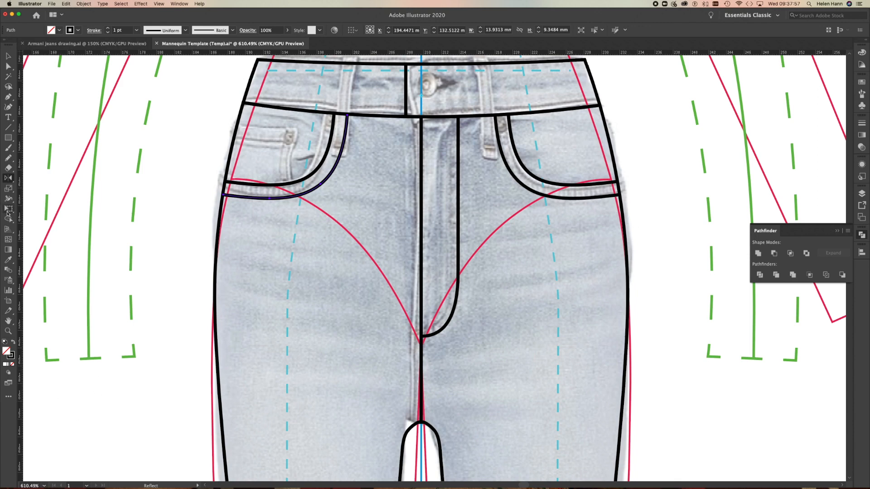
left_click(8, 56)
left_click(89, 199)
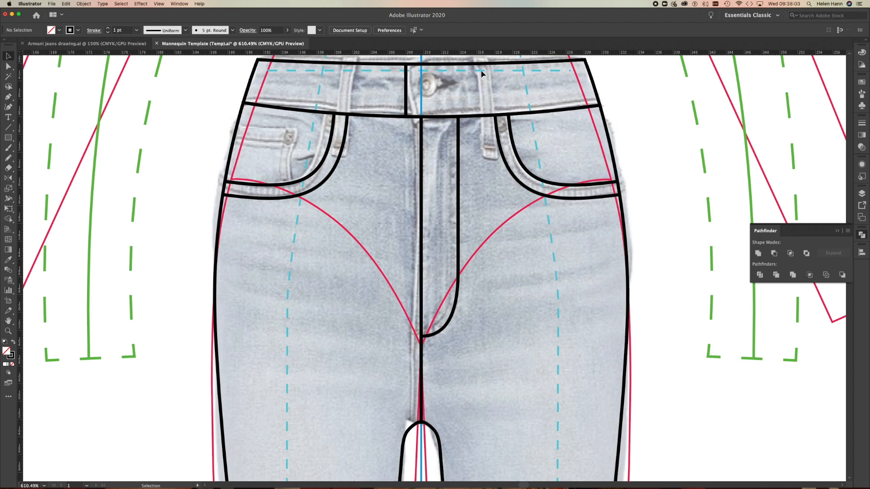
Draw a rectangle about 1.4 mm wide and 11.3 mm high over the belt loop right of the waistband button.
left_click_drag(413, 174, 380, 240)
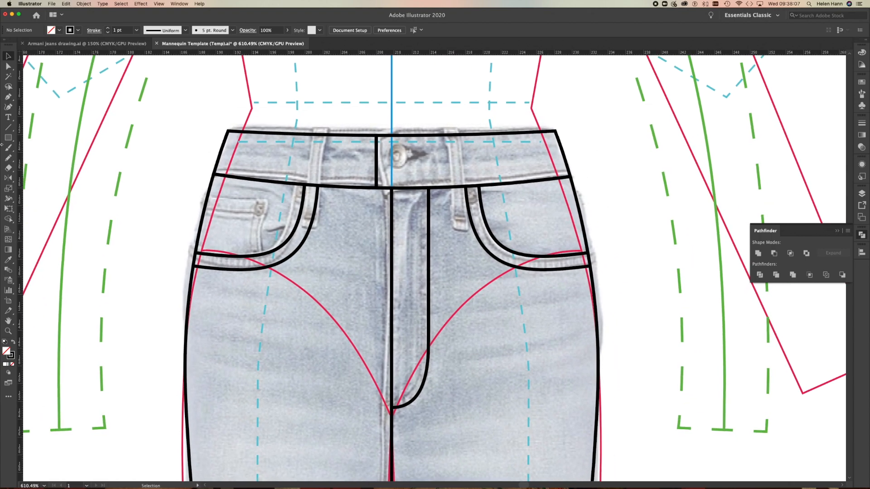
left_click(8, 138)
left_click_drag(442, 132, 455, 232)
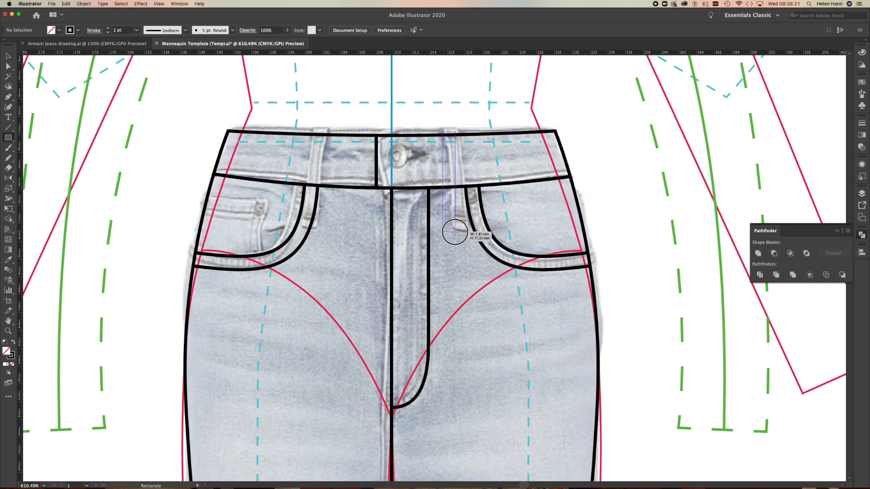
left_click_drag(455, 232, 455, 232)
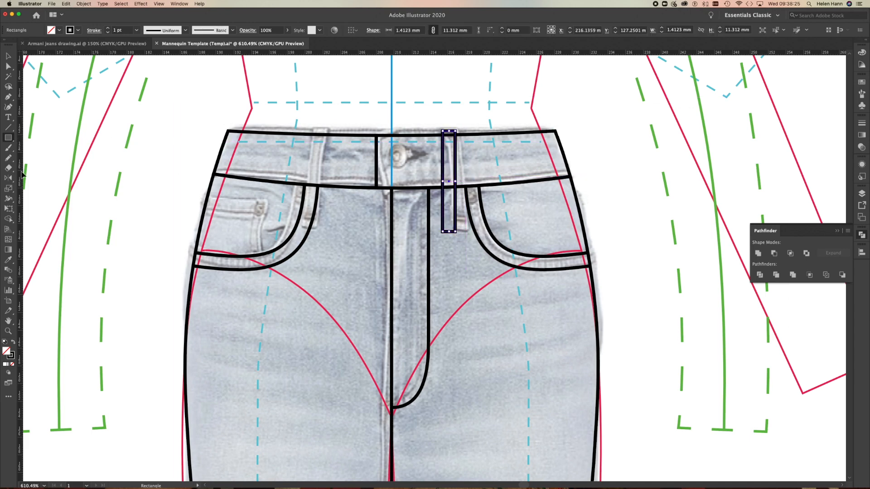
Rotate the belt loop rectangle slightly about its upper-left corner to follow the loop's slant in the photo, and deselect it.
left_click(8, 177)
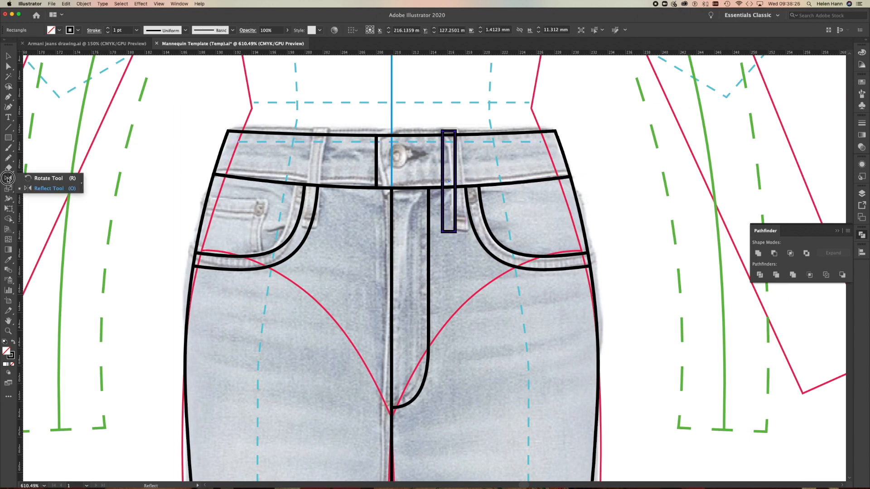
left_click(37, 180)
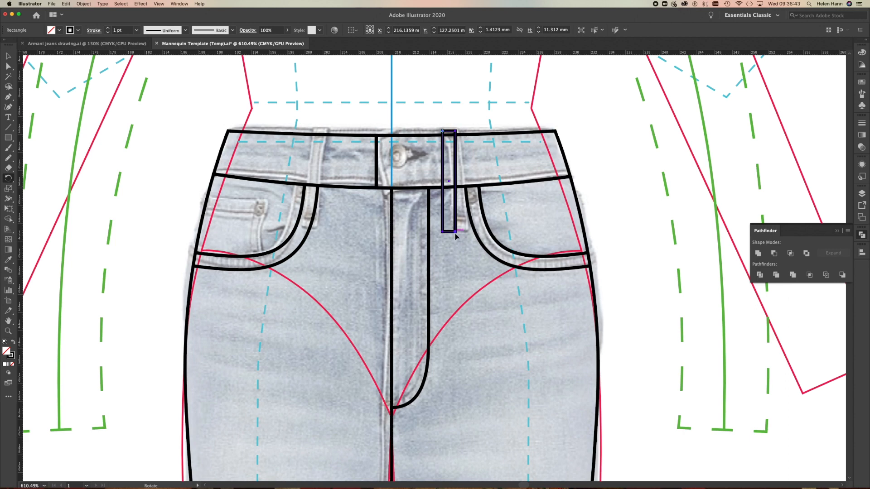
left_click_drag(456, 233, 467, 234)
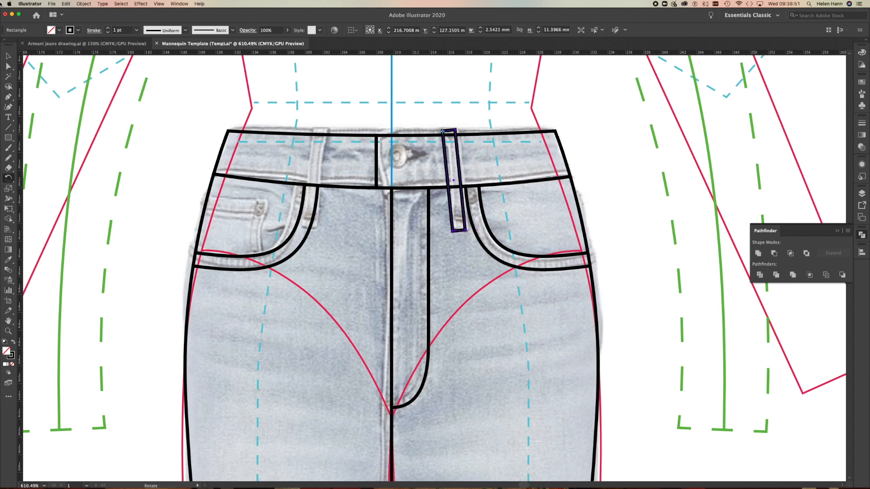
left_click(8, 56)
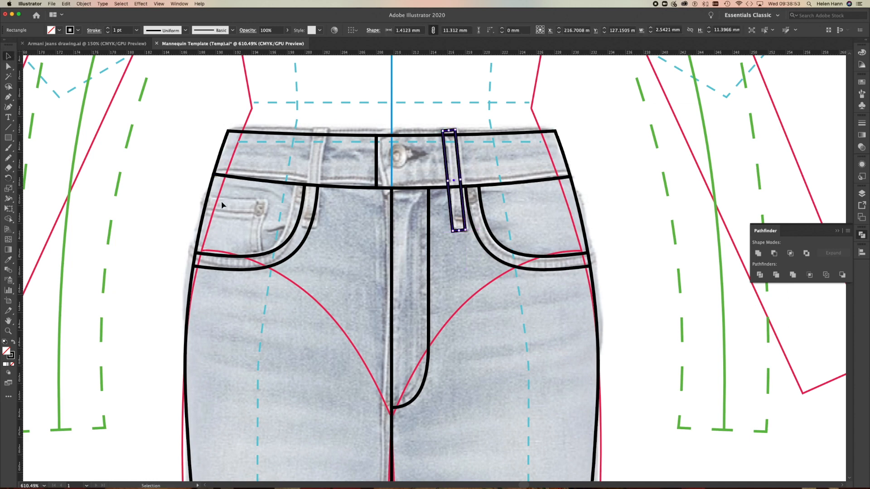
left_click(220, 113)
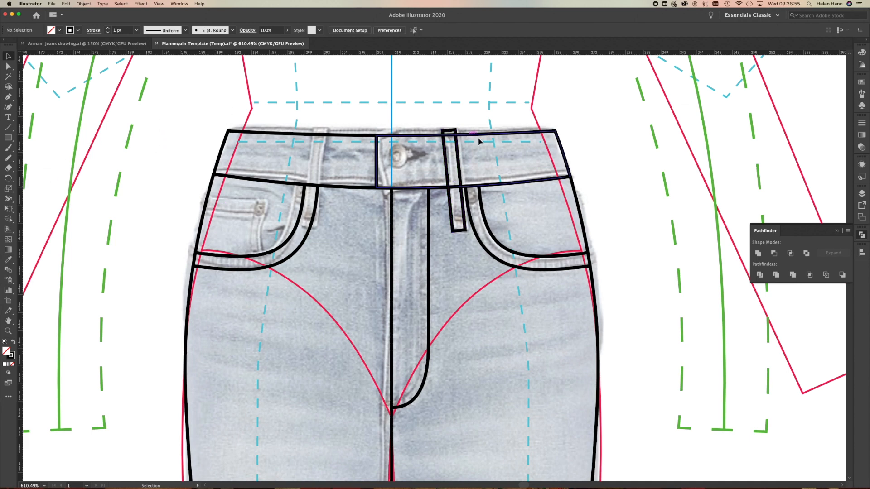
Reflect a copy of the right belt loop across the centre front line using the vertical axis.
left_click(459, 162)
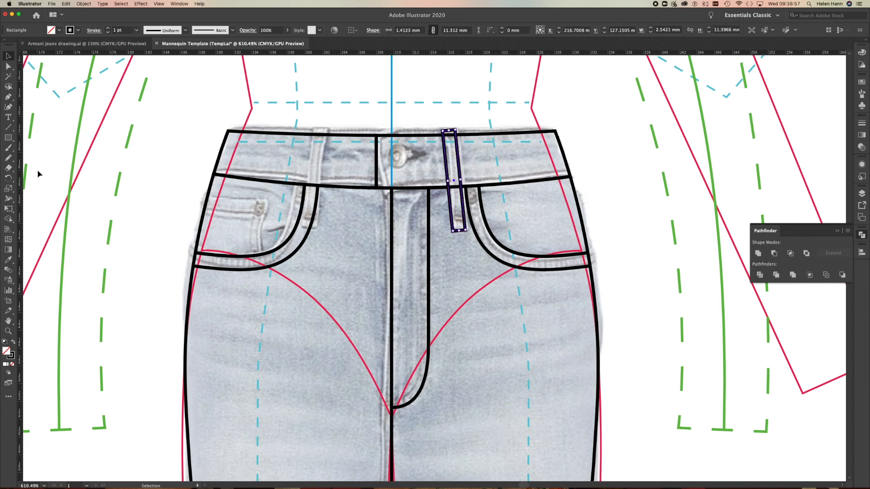
left_click_drag(8, 178, 40, 190)
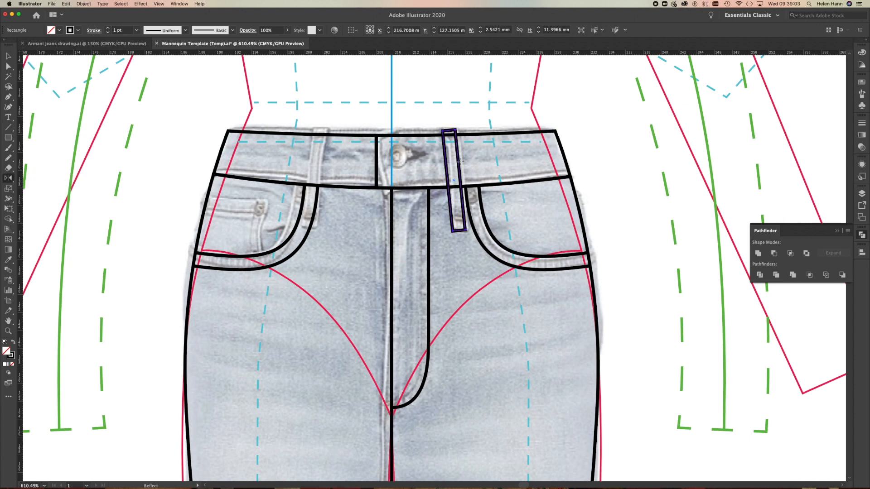
left_click(392, 123, "alt")
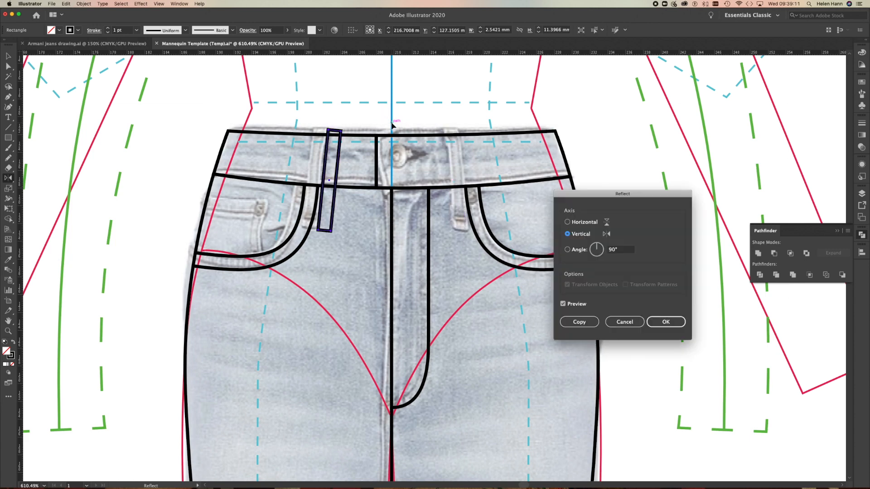
left_click(583, 322)
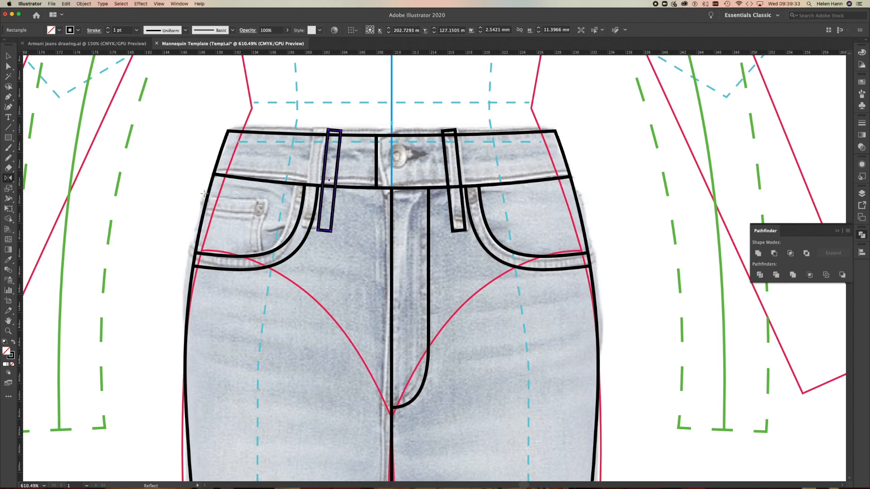
key("super")
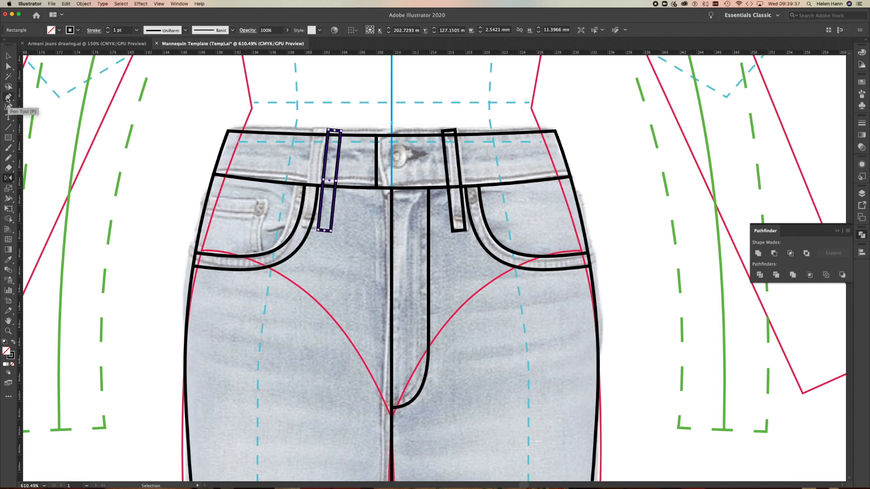
Draw the coin pocket's upper and inner edges with the Pen tool, extending the open path past the left pocket piece's outline.
left_click(8, 98)
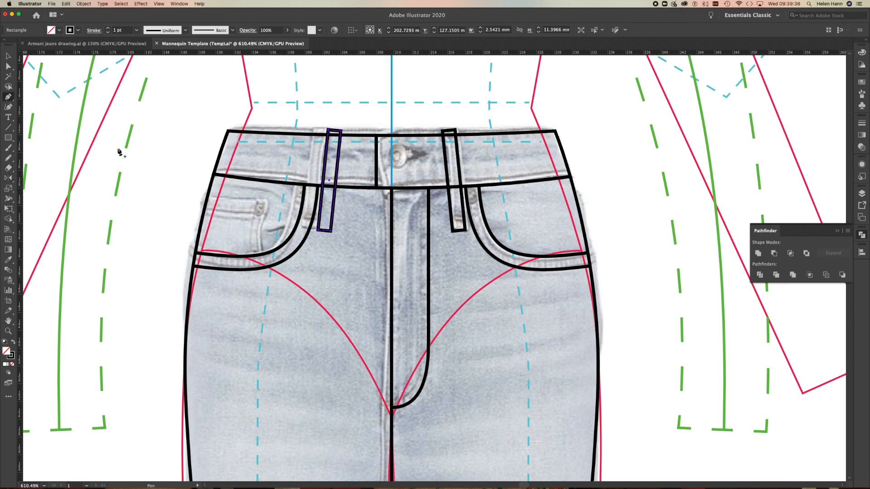
left_click(199, 194)
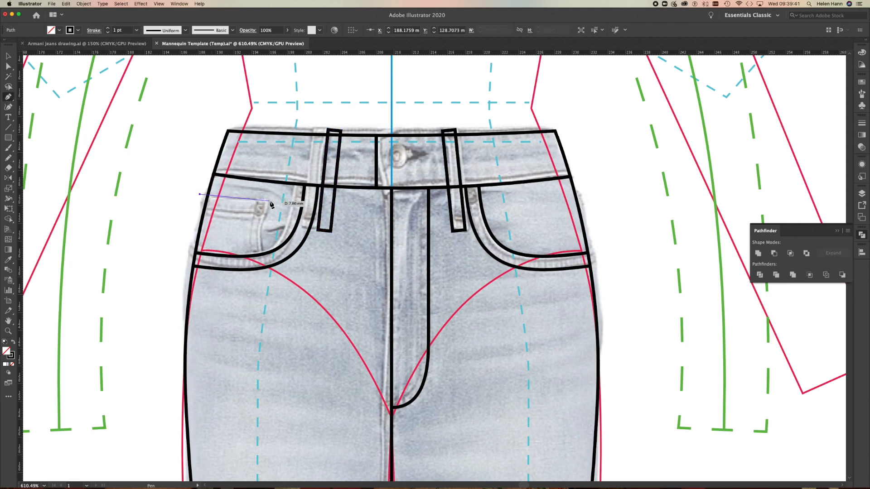
left_click(270, 200)
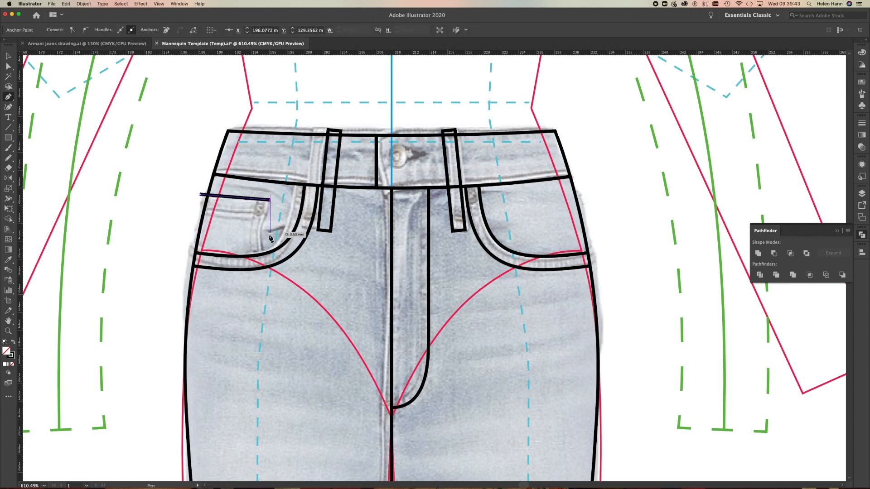
left_click(261, 262)
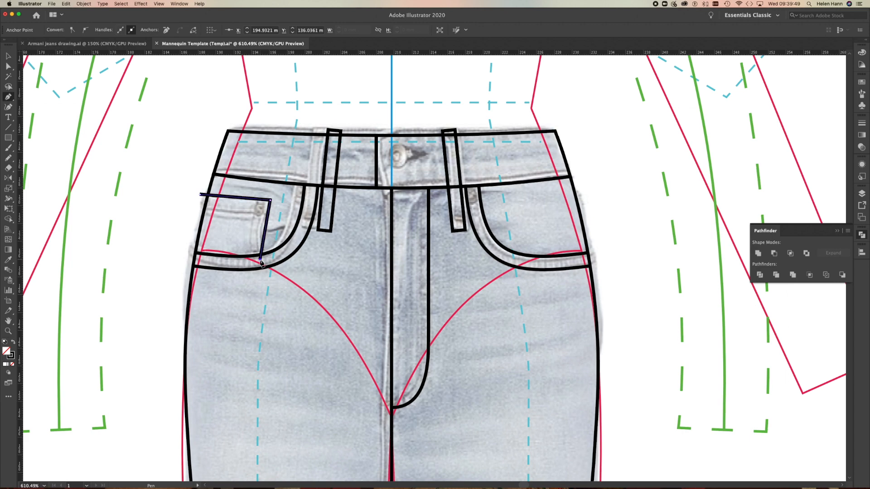
left_click(8, 55)
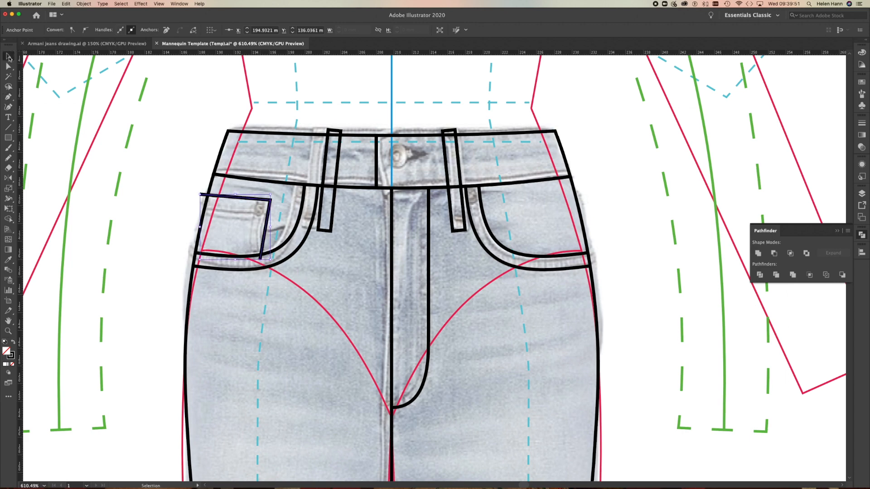
Divide the left pocket piece with the coin pocket path using Pathfinder, and ungroup the resulting pieces.
left_click(211, 182)
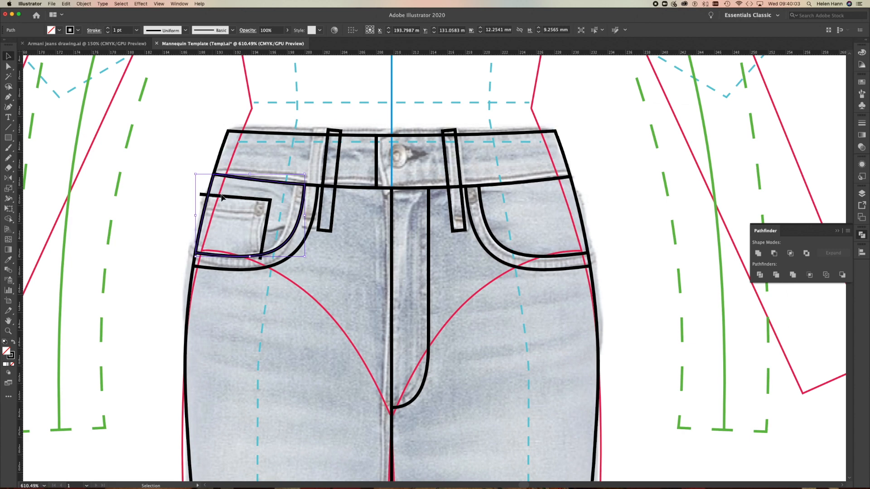
left_click(242, 199, "shift")
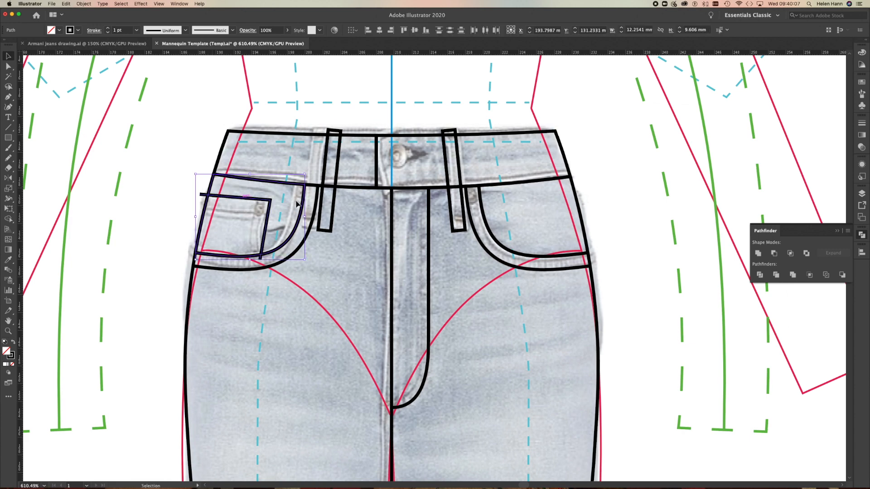
left_click(760, 275)
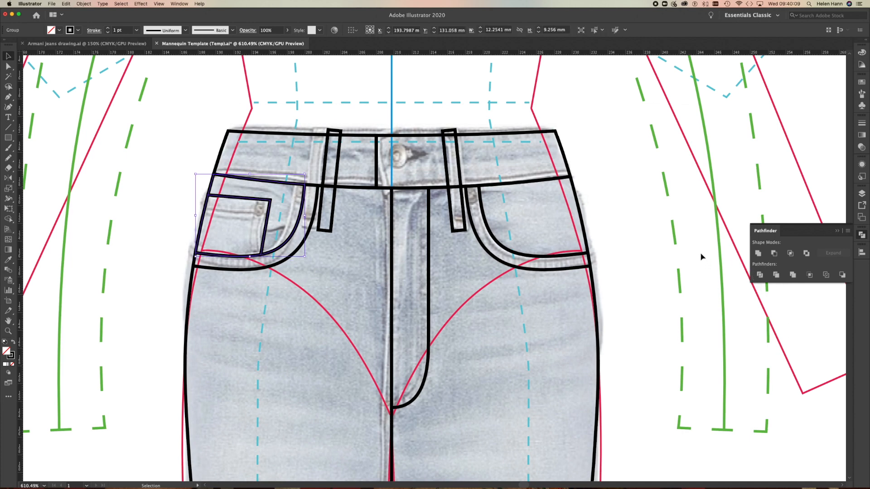
right_click(714, 241)
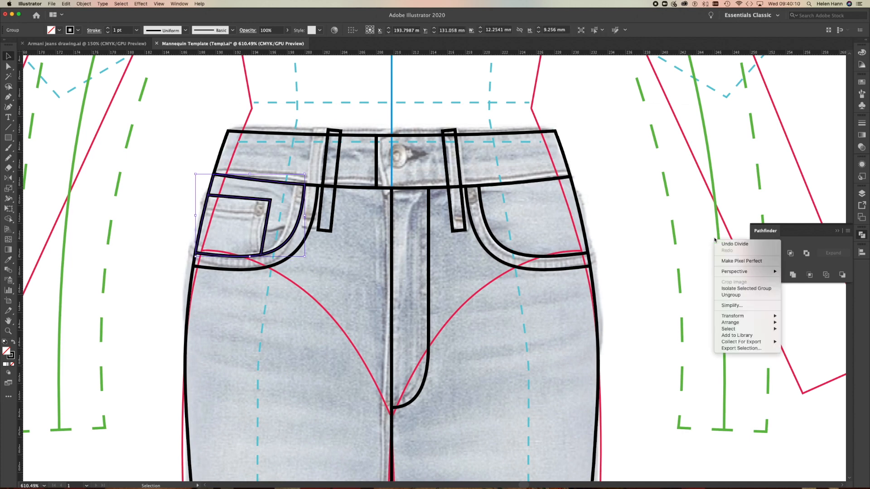
left_click(729, 296)
Select the separated coin pocket piece to check its outline, and deselect it.
left_click(213, 203)
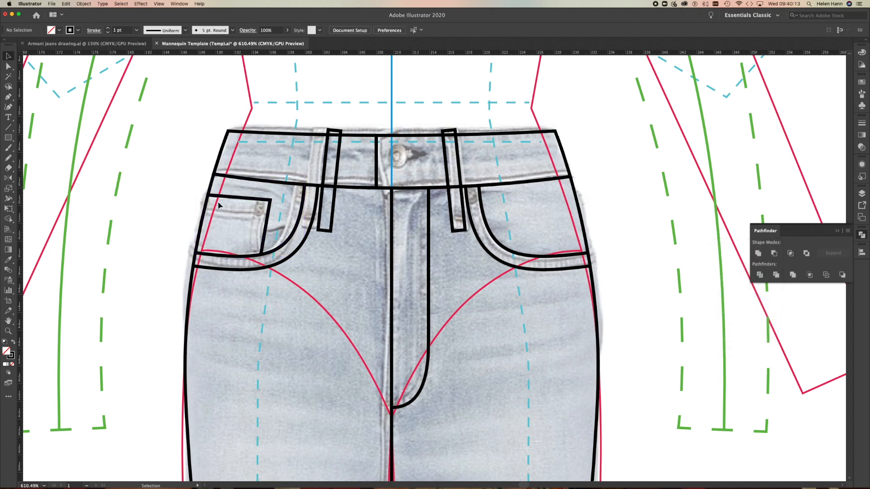
left_click(228, 199)
left_click(203, 222)
left_click(201, 233)
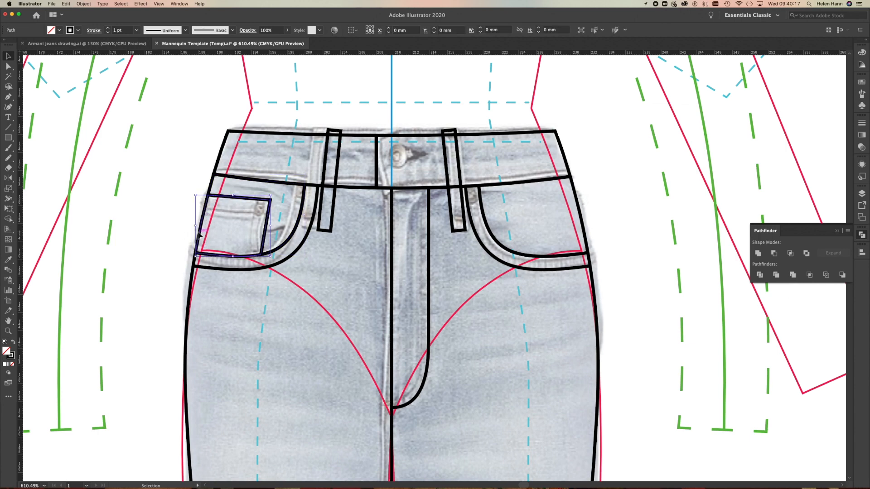
left_click(160, 250)
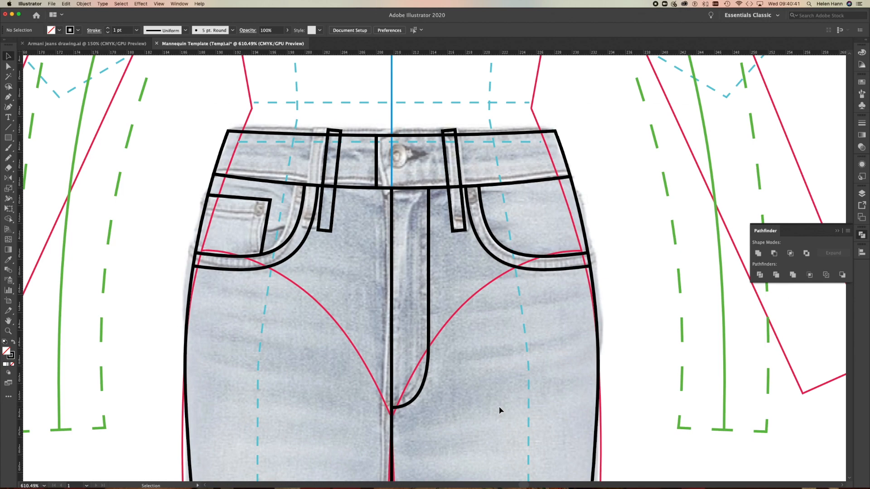
Switch to Photoshop and bring up the Blue_denim_texture_Wall_Mural_Wallpaper_a.jpg image.
scroll(631, 401, "down", 5)
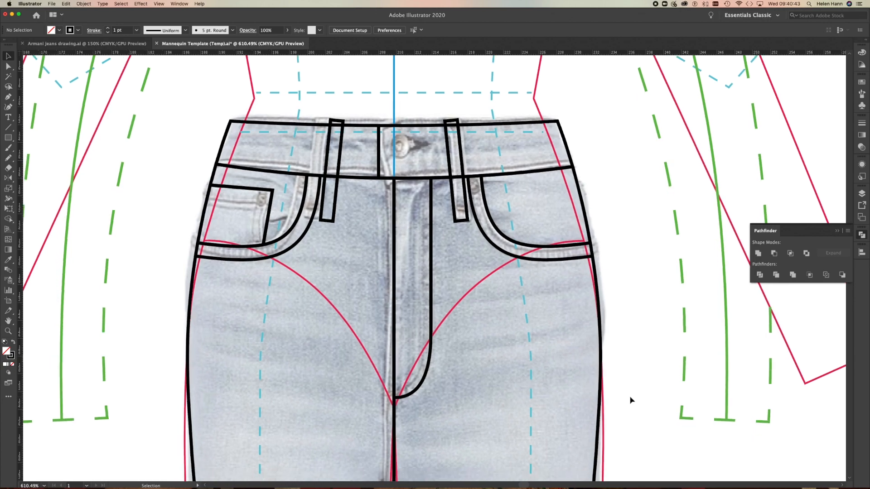
scroll(631, 401, "down", 2)
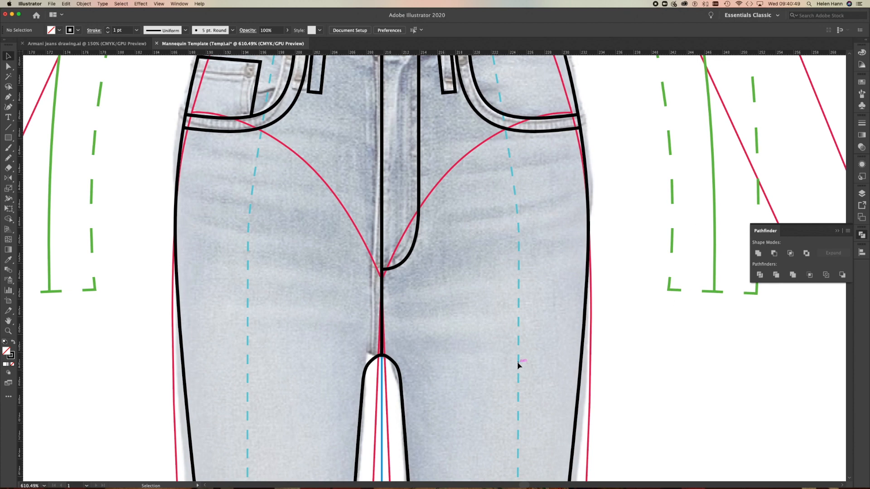
mouse_move(397, 481)
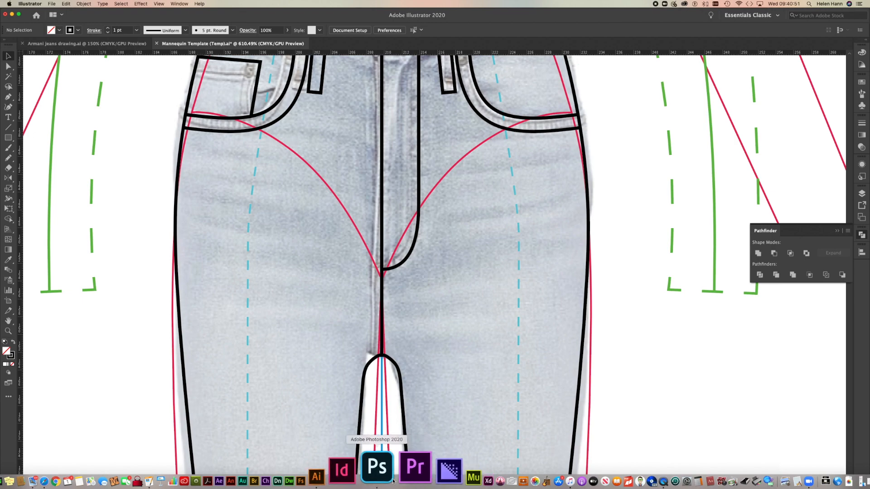
left_click(392, 469)
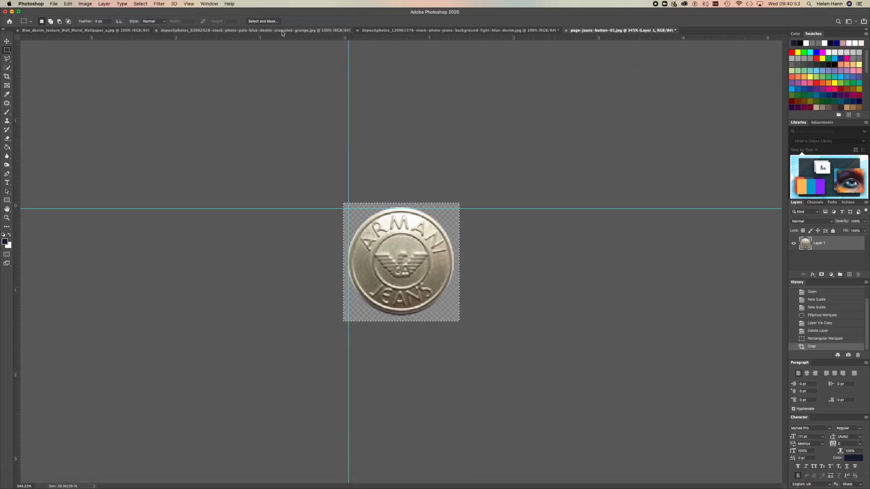
left_click(110, 30)
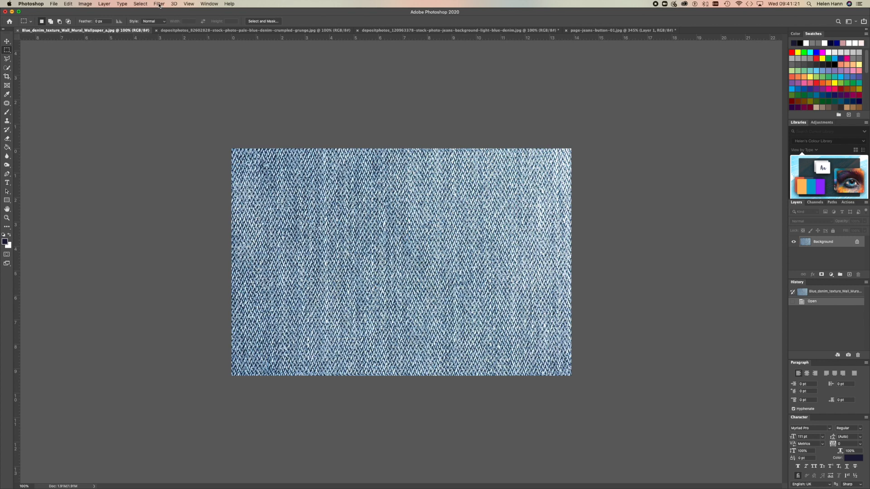
Try a wrap-around Offset of +496 pixels horizontally and +380 pixels vertically on the blue denim wall mural image, and cancel it.
left_click(159, 4)
mouse_move(167, 144)
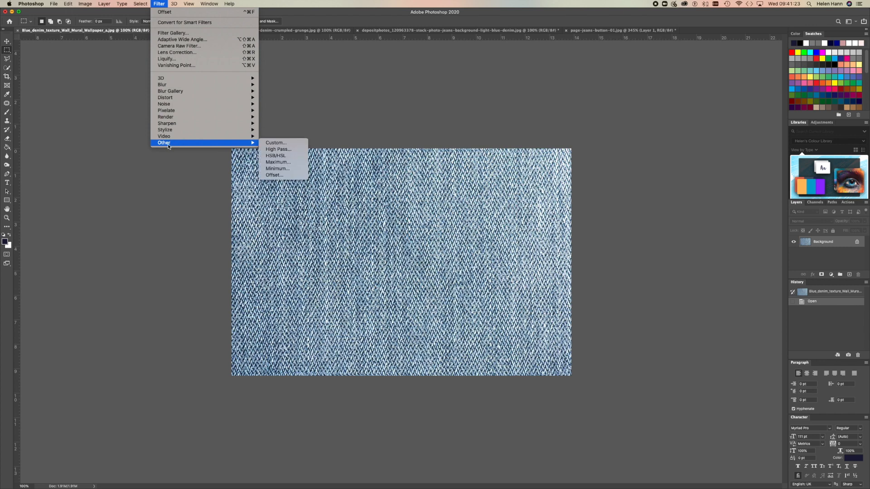
left_click(278, 175)
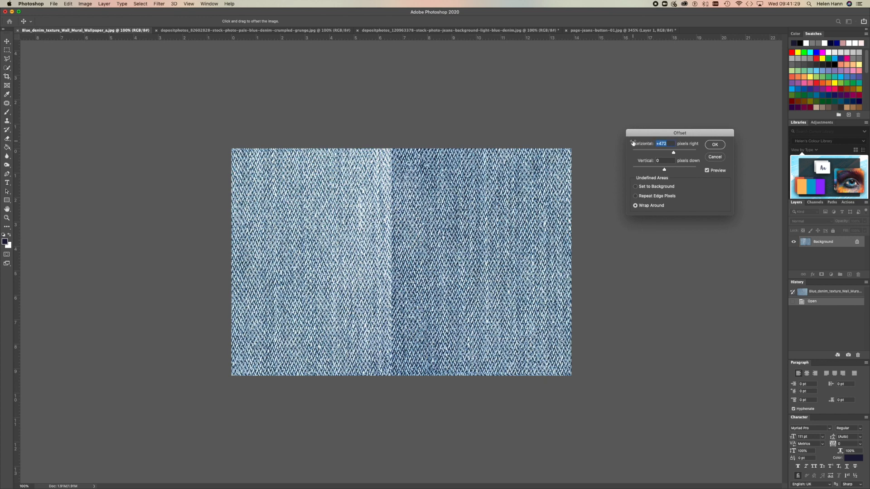
type("0")
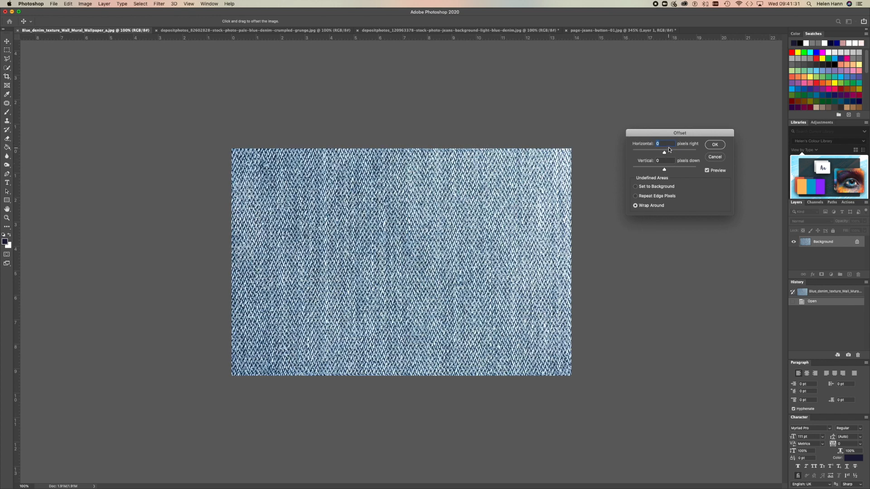
left_click(666, 161)
left_click_drag(664, 154, 673, 152)
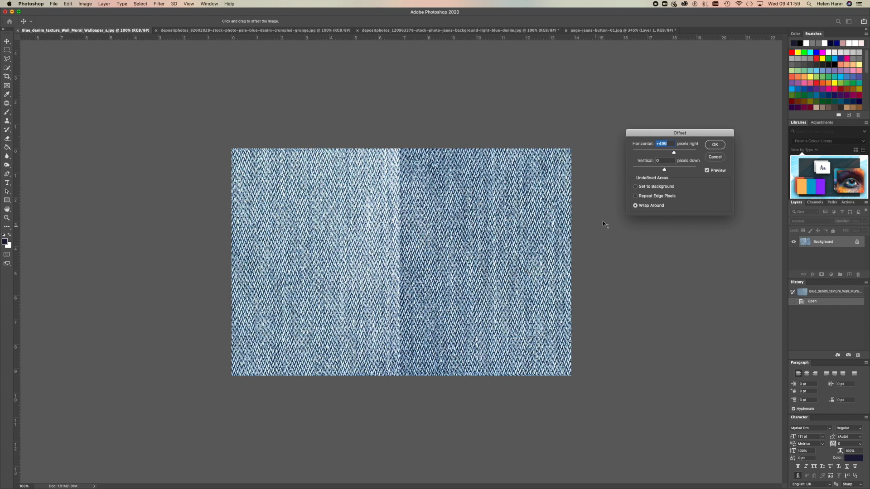
left_click_drag(665, 172, 675, 171)
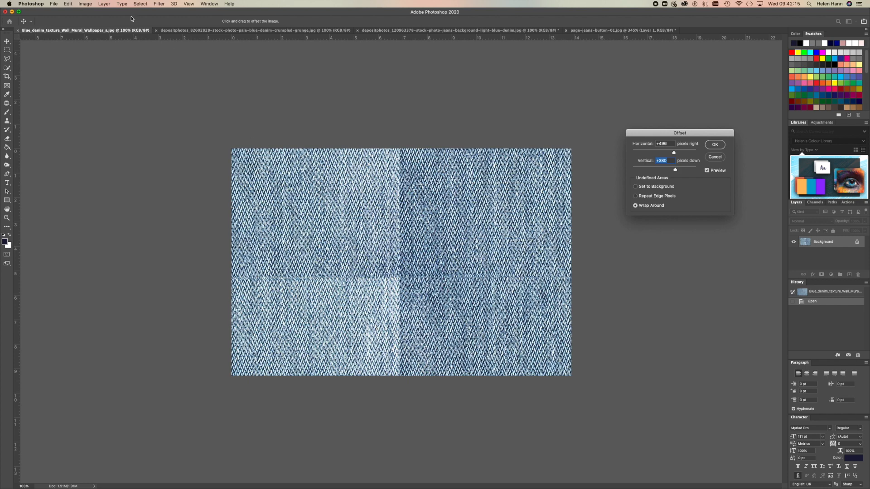
left_click(54, 4)
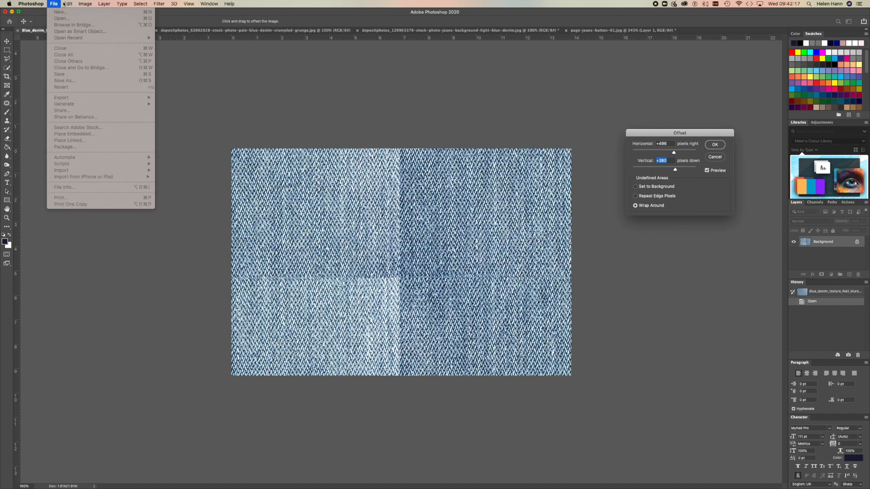
mouse_move(66, 4)
left_click(53, 4)
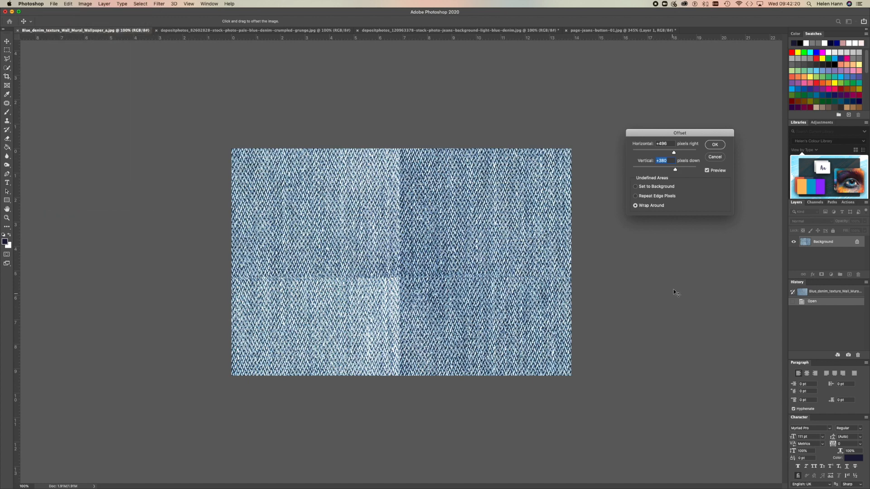
left_click(717, 157)
left_click(51, 3)
left_click(52, 4)
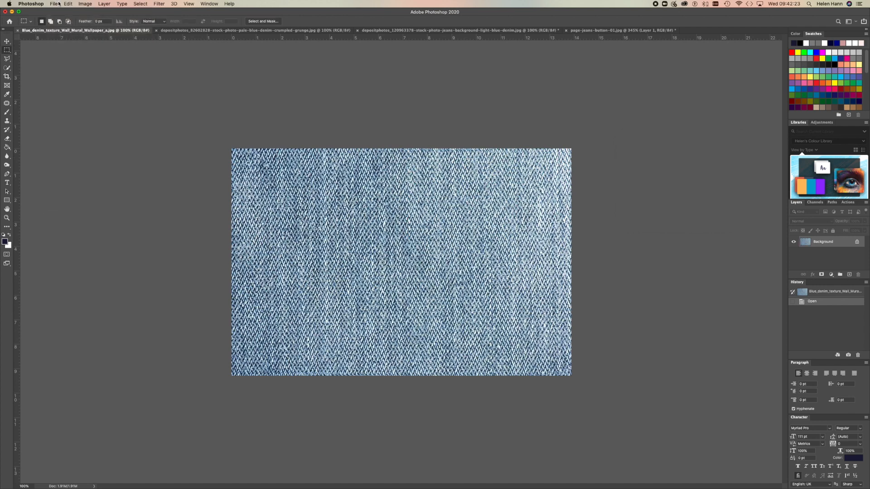
Bring up the pale-blue-denim-crumpled-grunge image and preview a wrap-around Offset of +562 pixels horizontally and +218 pixels vertically.
left_click(180, 32)
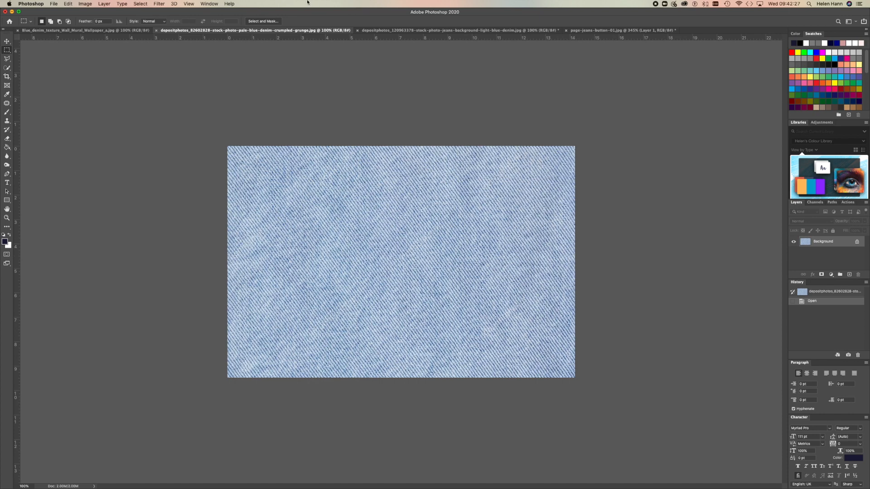
left_click(156, 4)
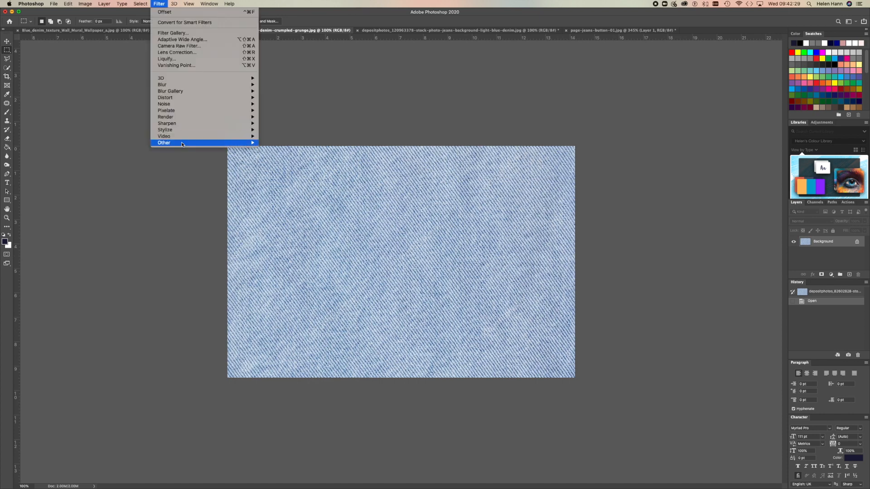
mouse_move(236, 143)
left_click(288, 176)
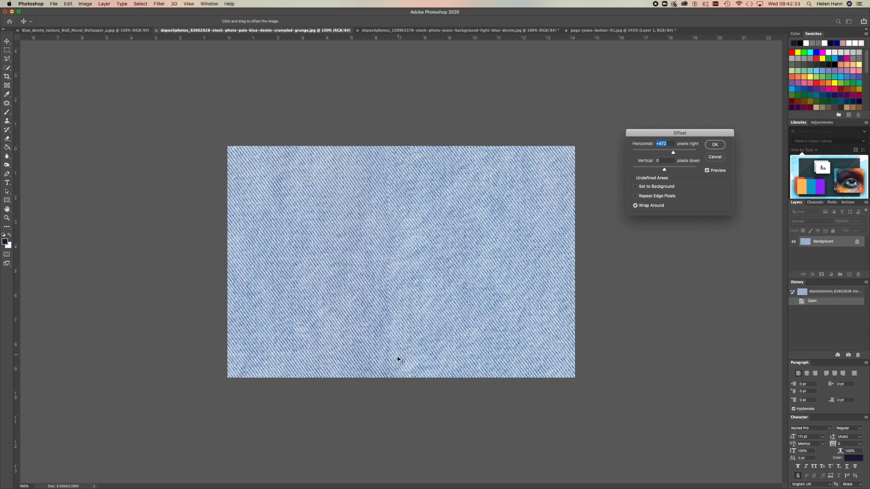
left_click_drag(674, 154, 675, 154)
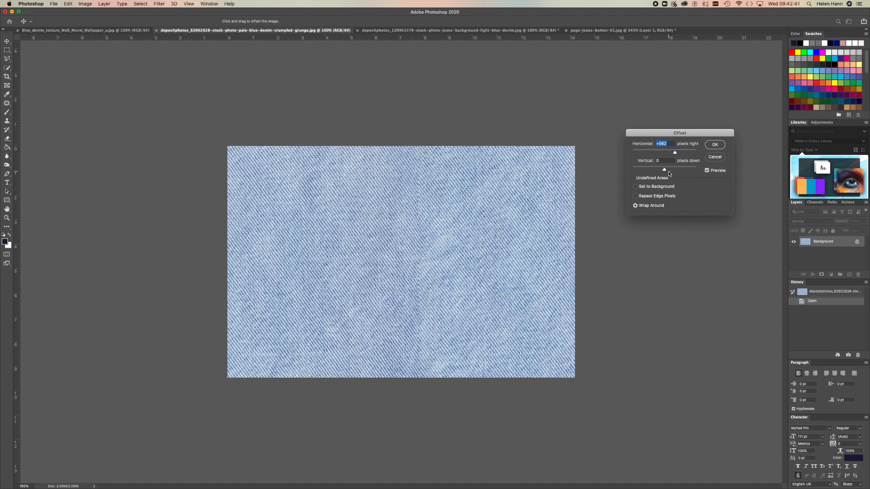
left_click_drag(664, 169, 672, 170)
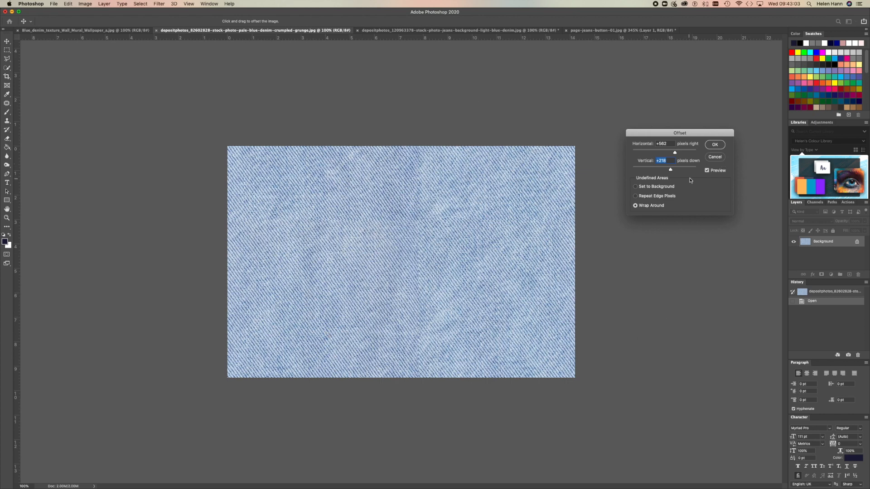
Reset the vertical offset to 0, set the horizontal offset to +580 pixels and apply the Offset filter to the pale denim.
left_click_drag(672, 145, 646, 143)
type("0")
mouse_move(671, 158)
left_mouse_down()
mouse_move(640, 160)
mouse_move(675, 153)
left_mouse_up()
type("0")
left_click(664, 153)
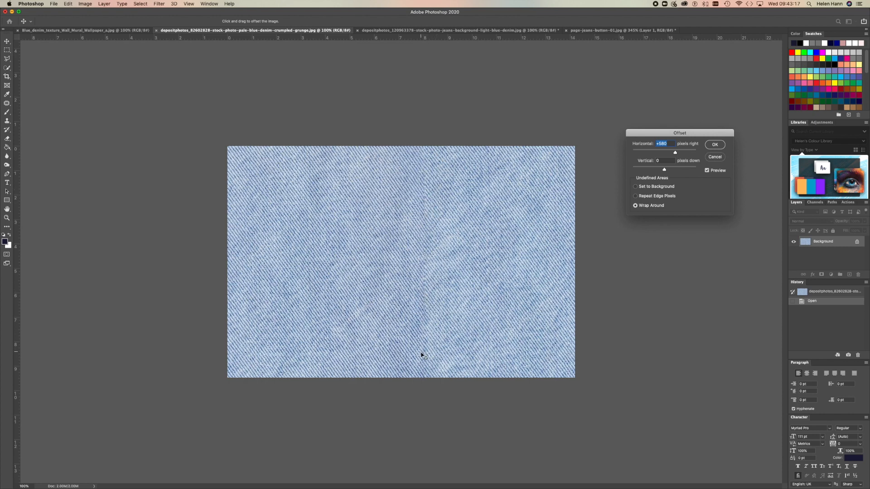
left_click(715, 145)
Sample clean denim beside the vertical seam and paint over the seam's upper end with the Clone Stamp tool.
left_click(6, 217)
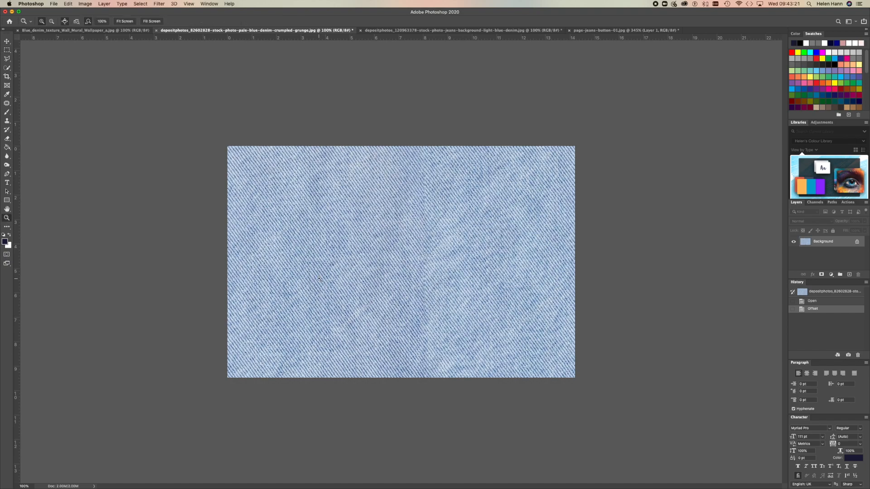
left_click_drag(433, 204, 464, 220)
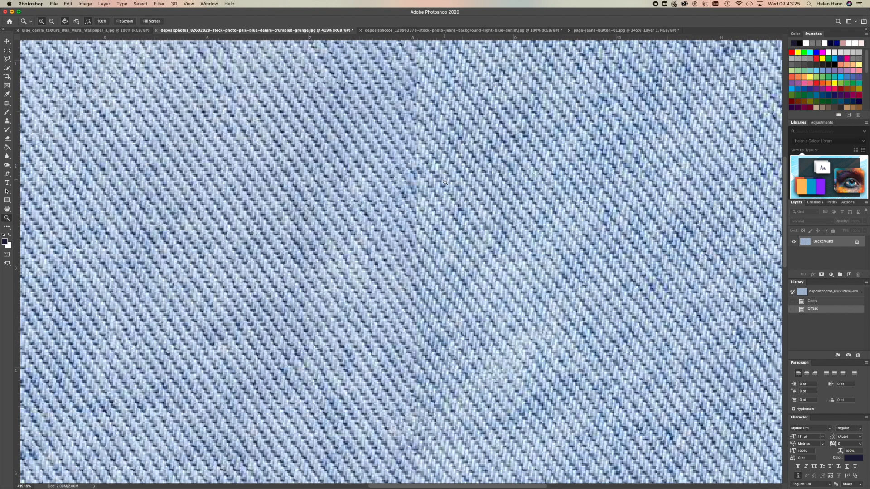
left_click_drag(436, 166, 436, 165)
left_click(437, 164, "alt")
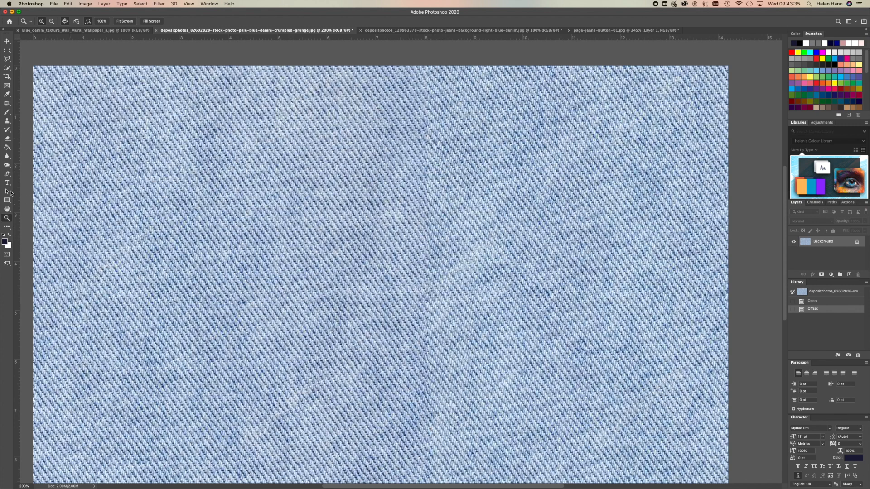
left_click(8, 122)
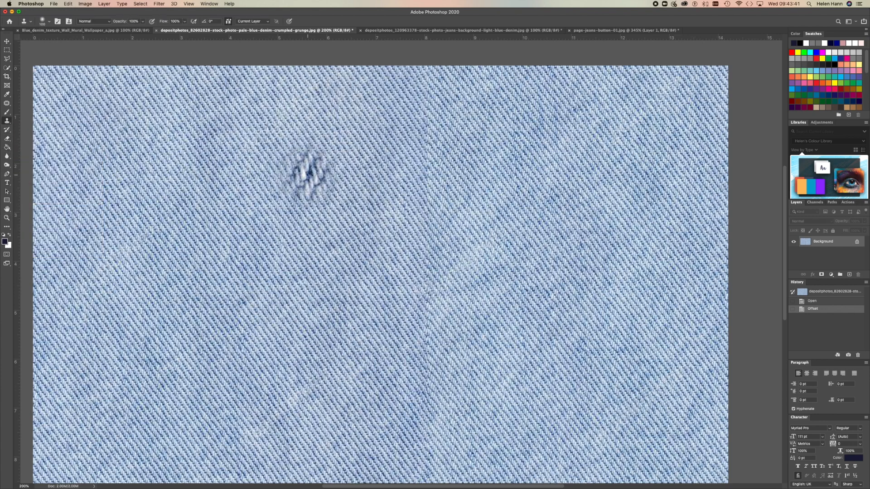
left_click(396, 100, "alt")
left_click_drag(426, 137, 426, 140)
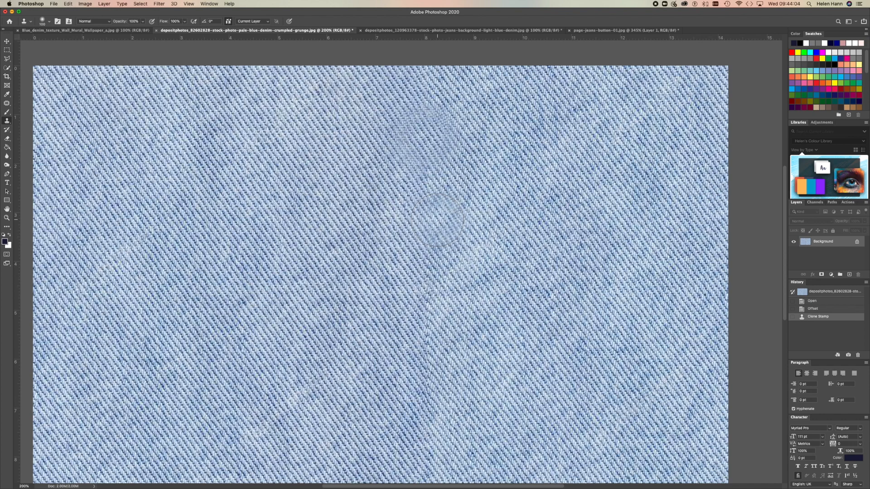
Clone denim down the middle and lower parts of the vertical seam, resampling nearby texture to blend it.
key("bracketright")
key("bracketright")
key("bracketright")
key("bracketright")
key("bracketright")
key("bracketright")
left_click_drag(433, 216, 432, 213)
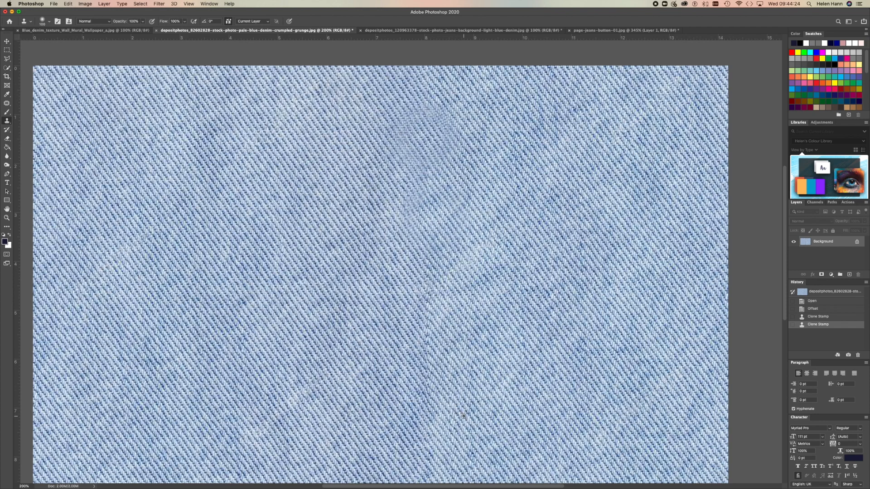
left_click(397, 345, "alt")
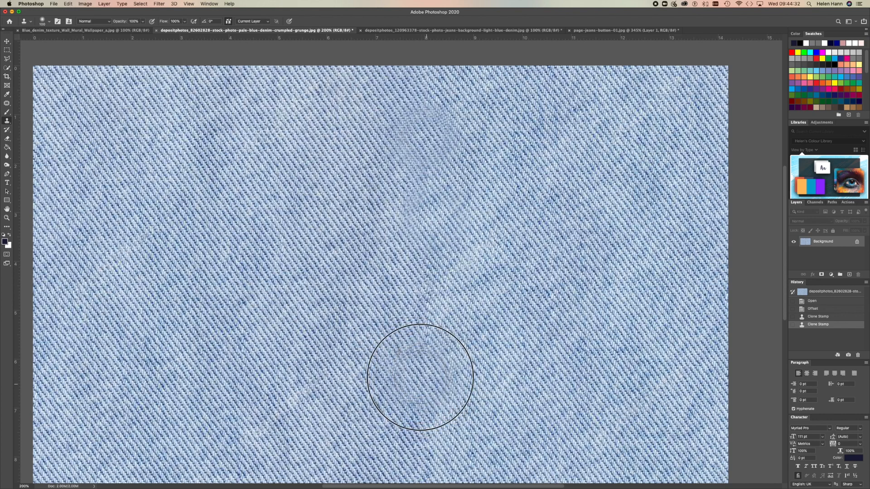
mouse_move(407, 351)
left_mouse_down()
mouse_move(323, 347)
mouse_move(326, 403)
left_mouse_up()
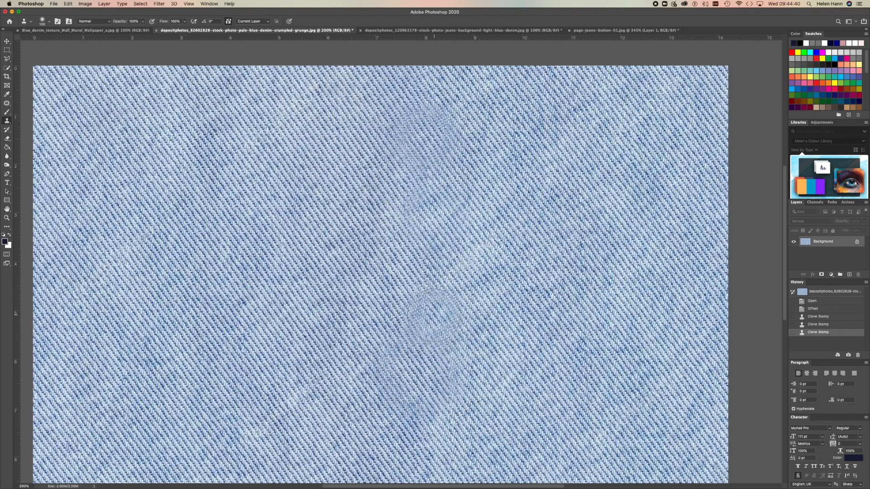
mouse_move(426, 310)
left_mouse_down()
mouse_move(475, 338)
mouse_move(427, 306)
left_mouse_up()
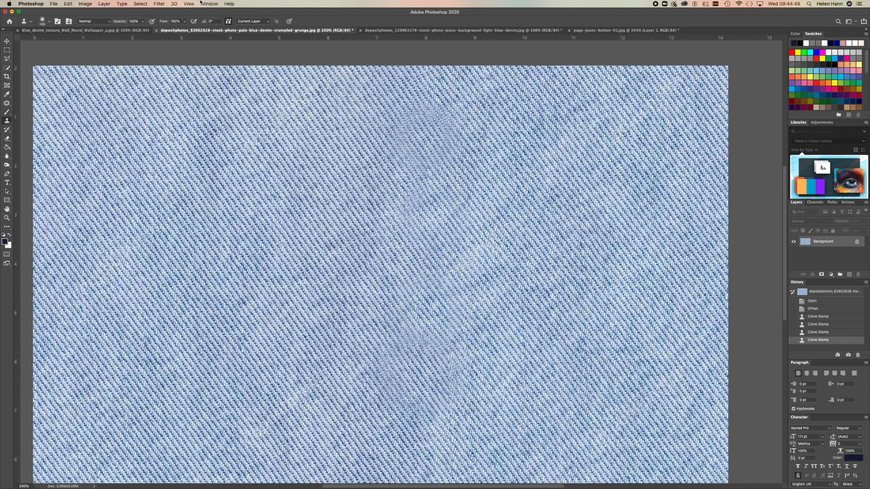
Apply a wrap-around Offset to the pale denim image with horizontal 0 and vertical +351 pixels.
left_click(160, 4)
mouse_move(236, 143)
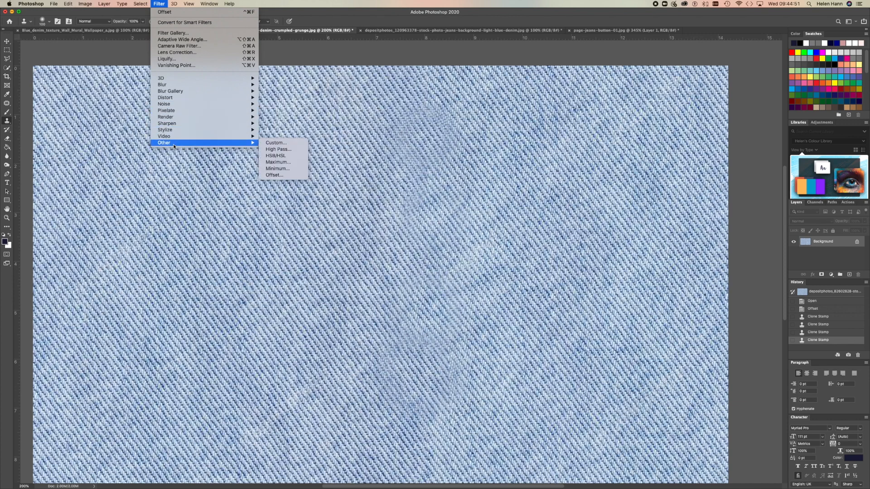
left_click(273, 175)
left_click_drag(673, 143, 641, 143)
type("0")
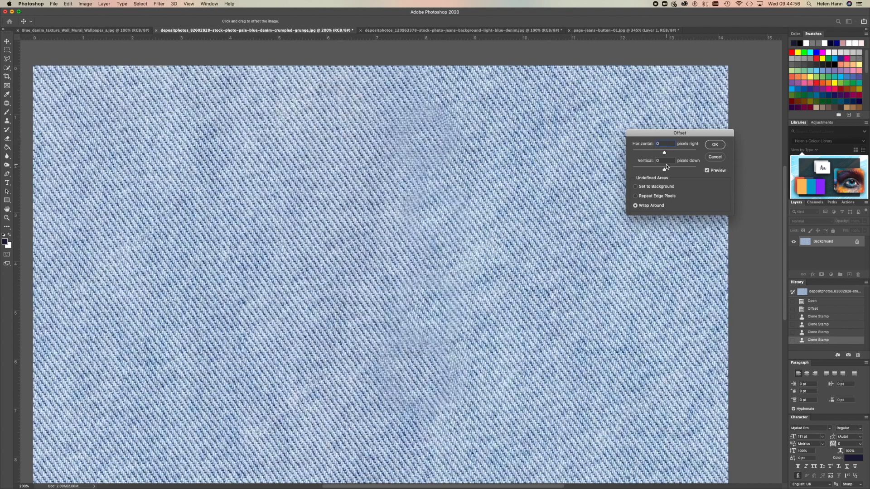
left_click_drag(665, 172, 673, 169)
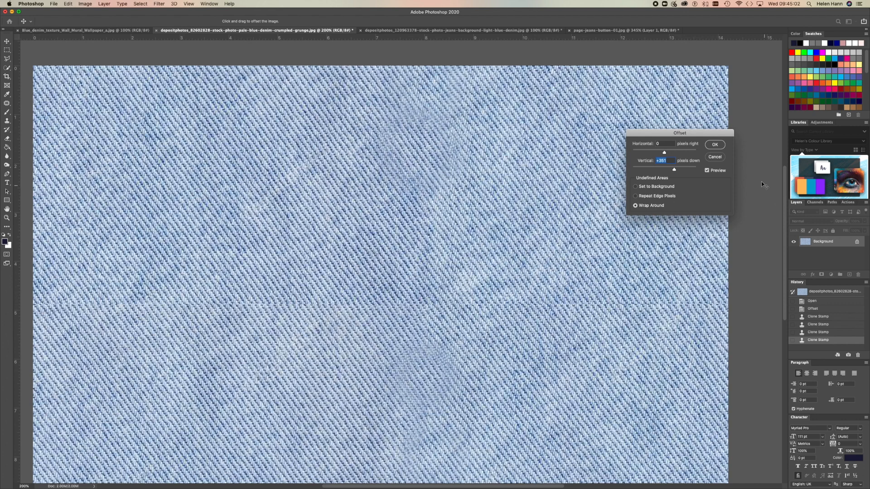
left_click(711, 144)
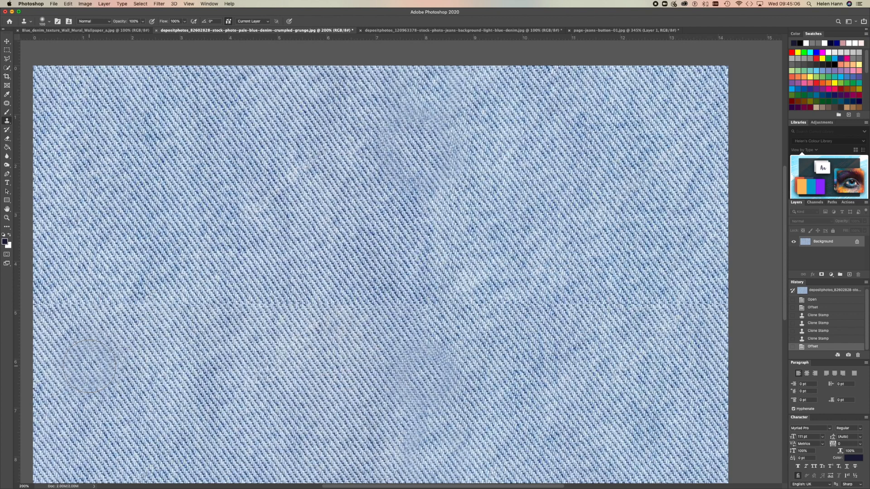
Clone sampled denim over the horizontal seam from the image's left edge to its middle.
left_click(123, 365, "alt")
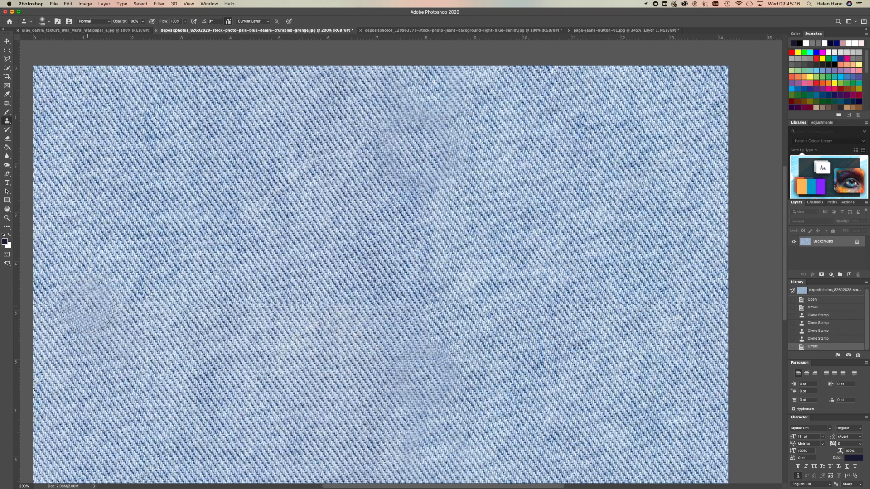
mouse_move(86, 306)
left_mouse_down()
mouse_move(56, 304)
mouse_move(141, 306)
left_mouse_up()
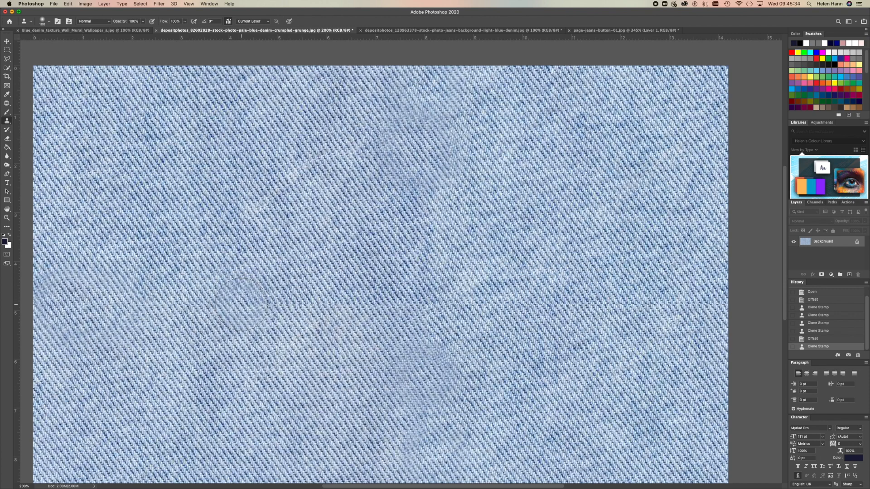
mouse_move(241, 304)
left_mouse_down()
mouse_move(218, 303)
mouse_move(295, 305)
mouse_move(206, 312)
mouse_move(195, 301)
left_mouse_up()
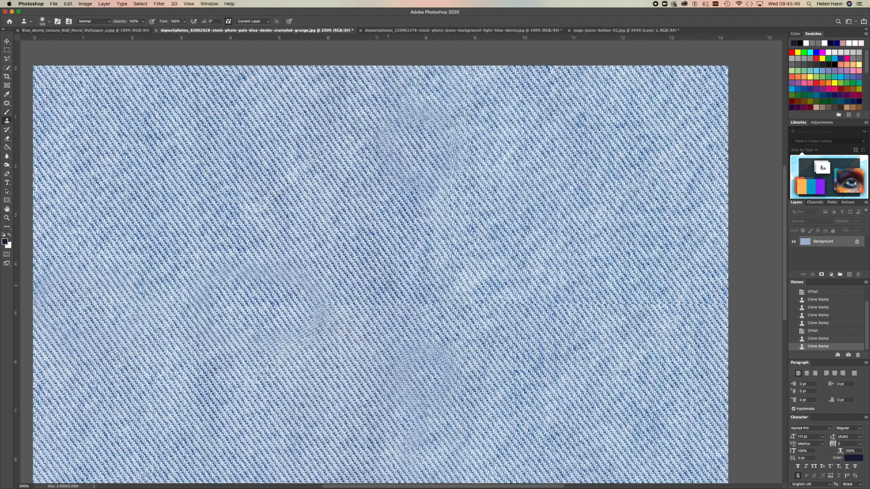
left_click(373, 235, "alt")
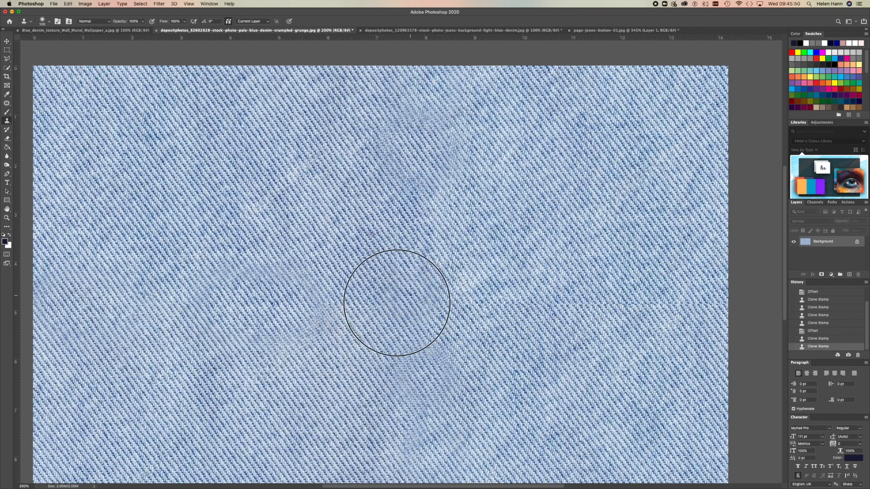
left_click(357, 300)
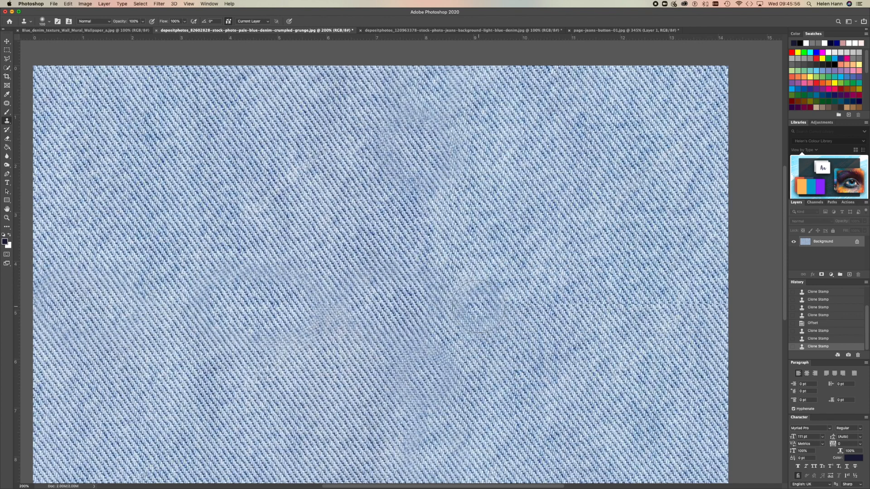
Clone sampled denim over the rest of the horizontal seam from the middle to the image's right edge.
left_click_drag(476, 306, 456, 303)
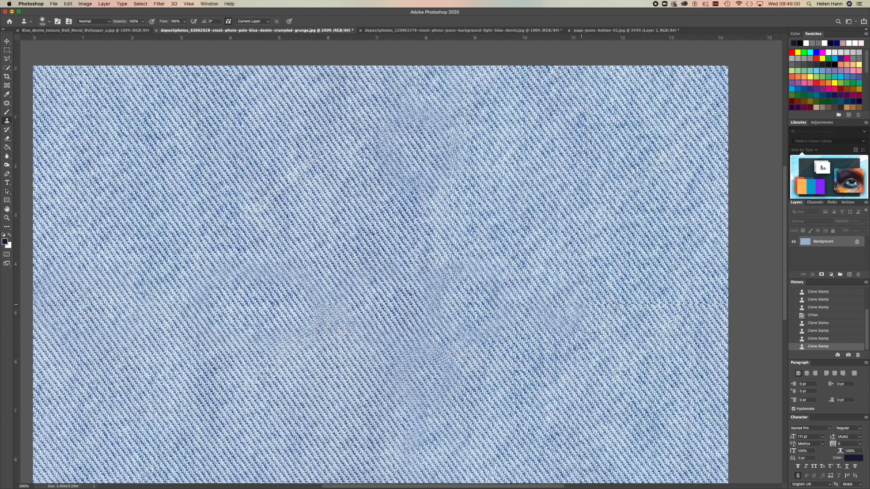
left_click(552, 253, "alt")
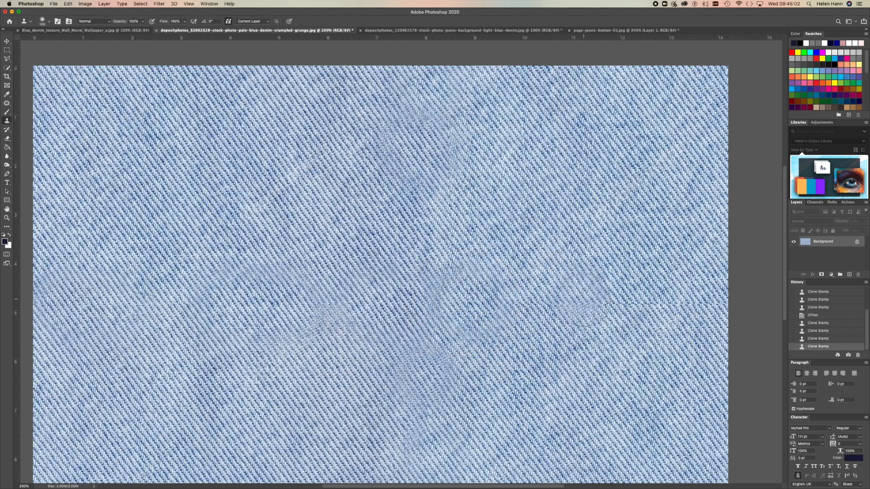
mouse_move(589, 303)
left_mouse_down()
mouse_move(563, 302)
mouse_move(594, 309)
left_mouse_up()
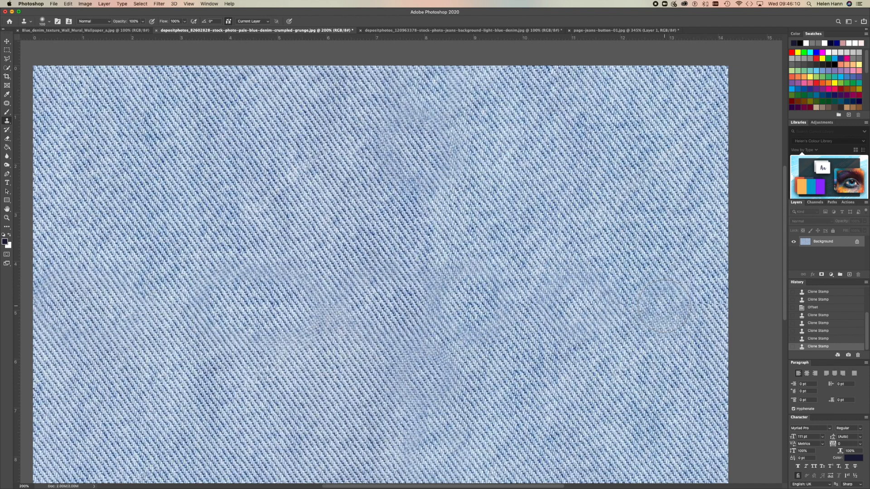
key("bracketright")
key("bracketright")
key("bracketright")
key("bracketright")
key("bracketright")
key("bracketright")
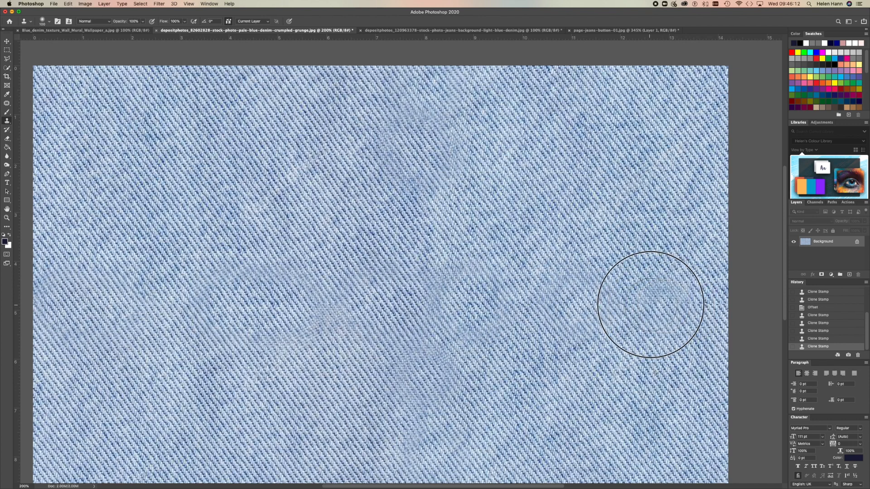
mouse_move(641, 298)
left_mouse_down()
mouse_move(630, 299)
mouse_move(645, 301)
left_mouse_up()
left_click(689, 304)
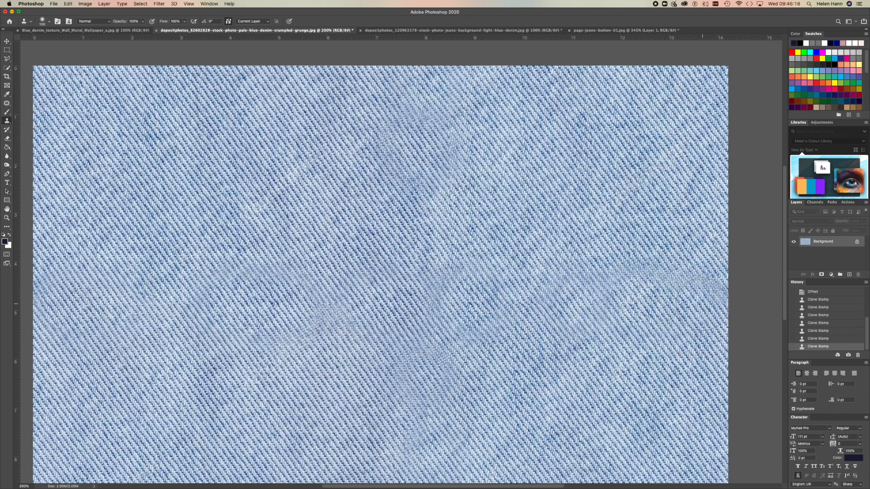
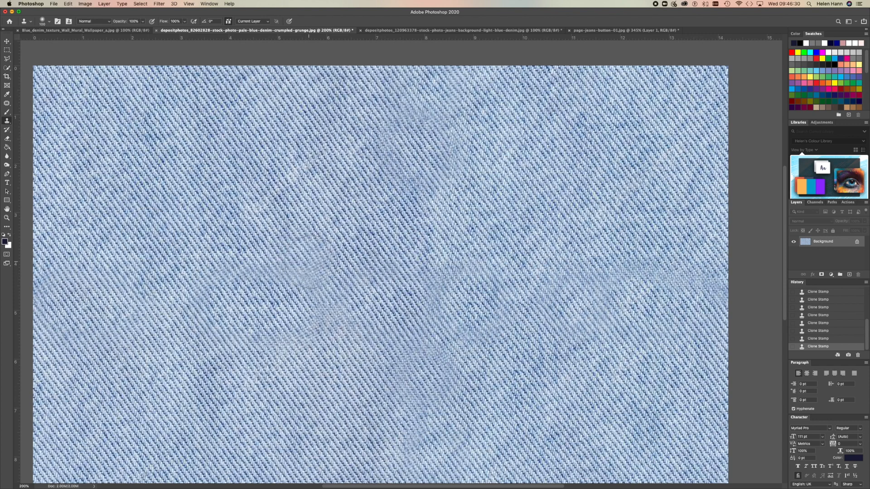
Select the entire retouched pale denim image for copying and switch to Illustrator.
left_click(409, 299, "alt")
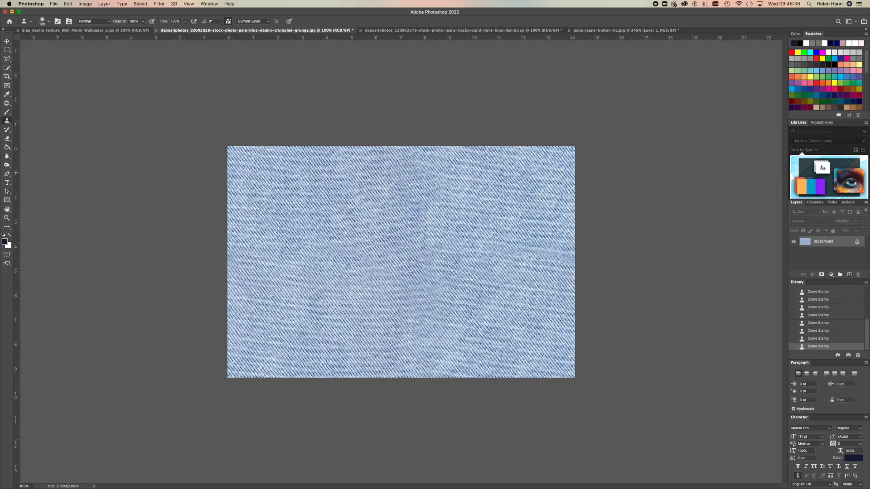
key("super+a")
mouse_move(369, 483)
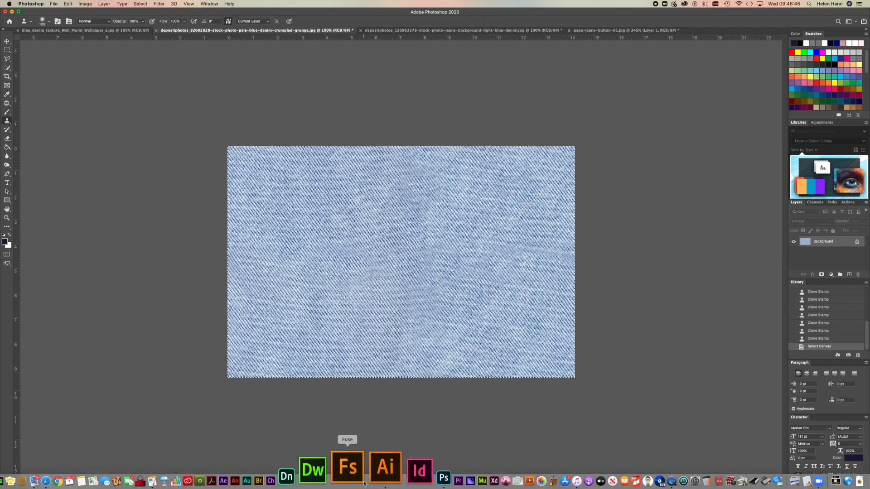
left_click(372, 478)
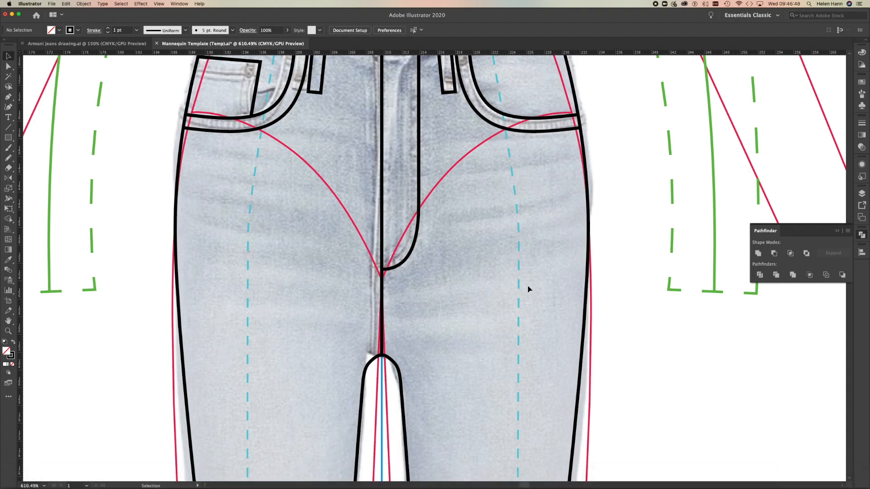
Paste the denim texture into the Mannequin Template document containing the flared jeans drawing.
key("z")
left_click(511, 281, "alt")
left_click(446, 283, "alt")
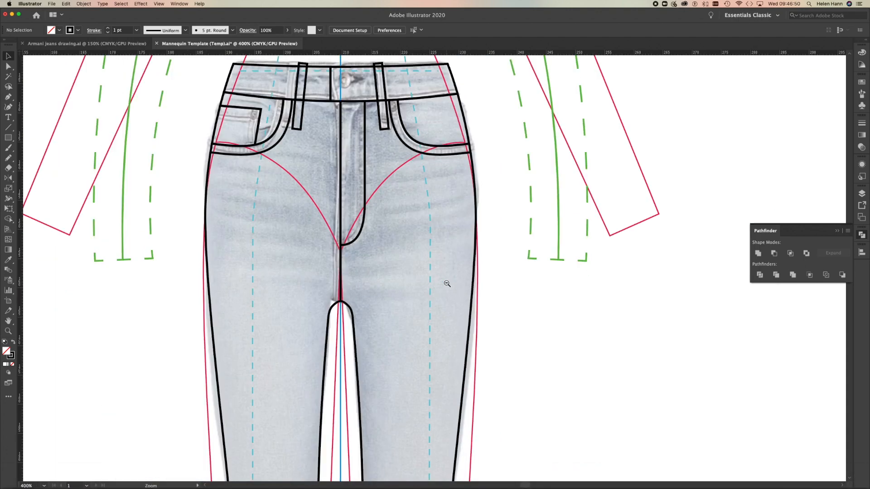
left_click(447, 283, "alt")
left_click(446, 283, "alt")
left_click(446, 283, "alt")
left_click(446, 283, "alt")
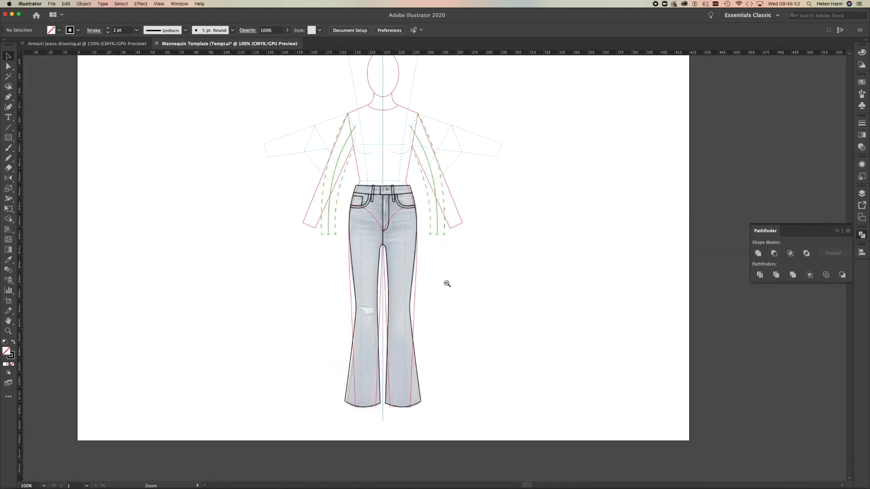
key("super+v")
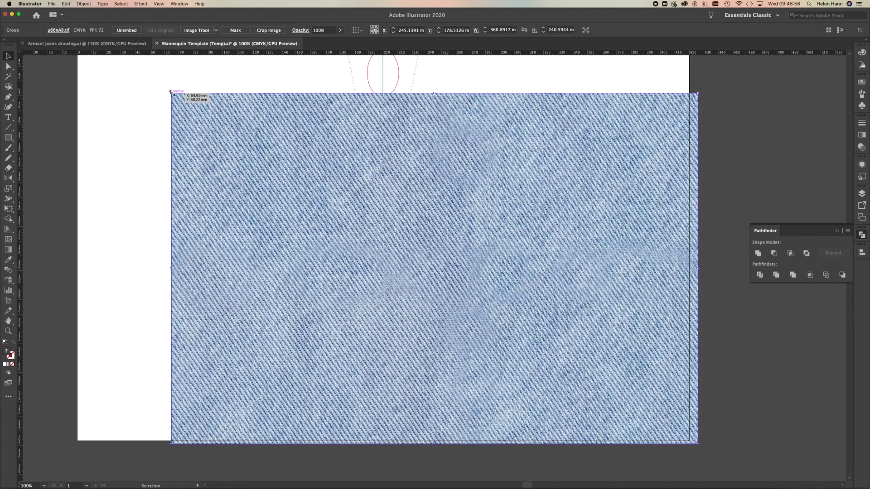
Scale the pasted denim image down to about 47 × 31 mm and place it beside the jeans' right-hand leg.
mouse_move(172, 92)
left_mouse_down()
mouse_move(314, 202)
mouse_move(503, 373)
mouse_move(542, 393)
left_mouse_up()
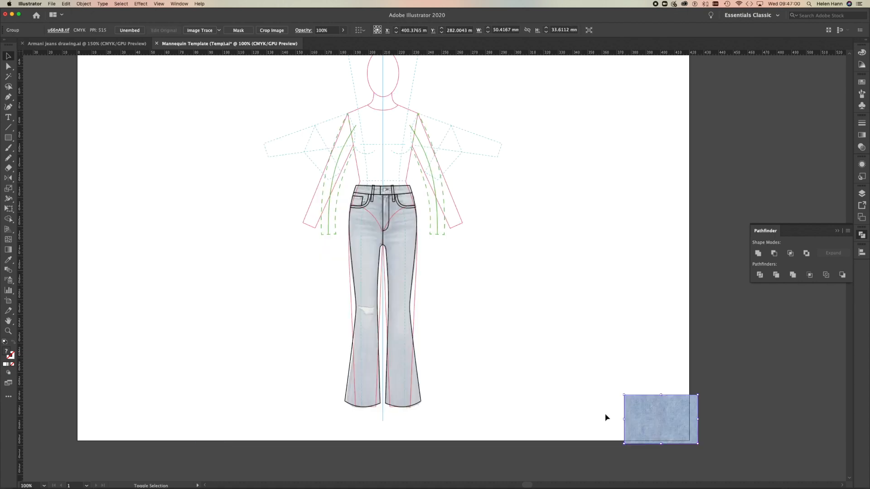
left_click_drag(648, 422, 544, 316)
key("super+space")
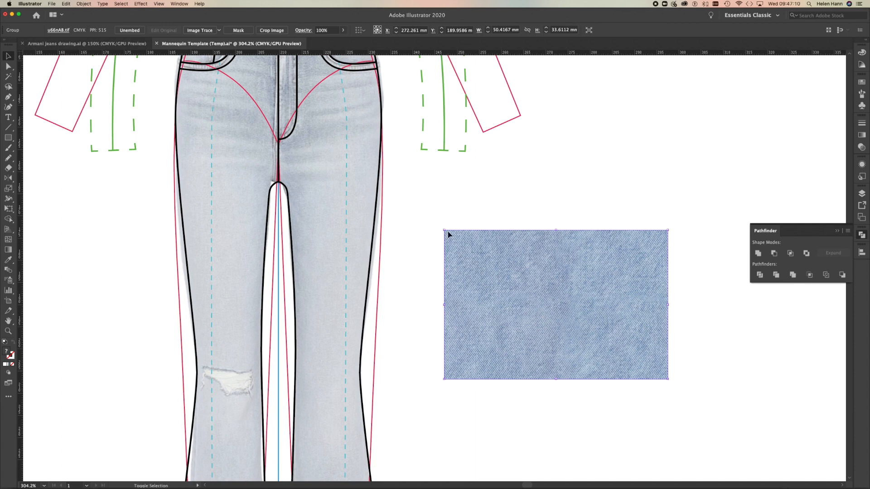
left_click_drag(444, 230, 458, 240)
left_click_drag(532, 280, 483, 240)
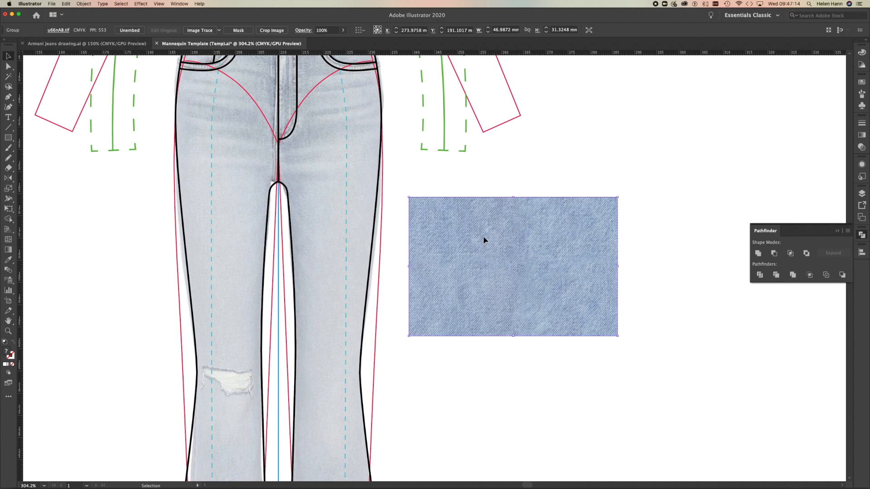
Make a pattern swatch from the denim image, name it Chambray Blue and finish editing the pattern.
left_click(84, 4)
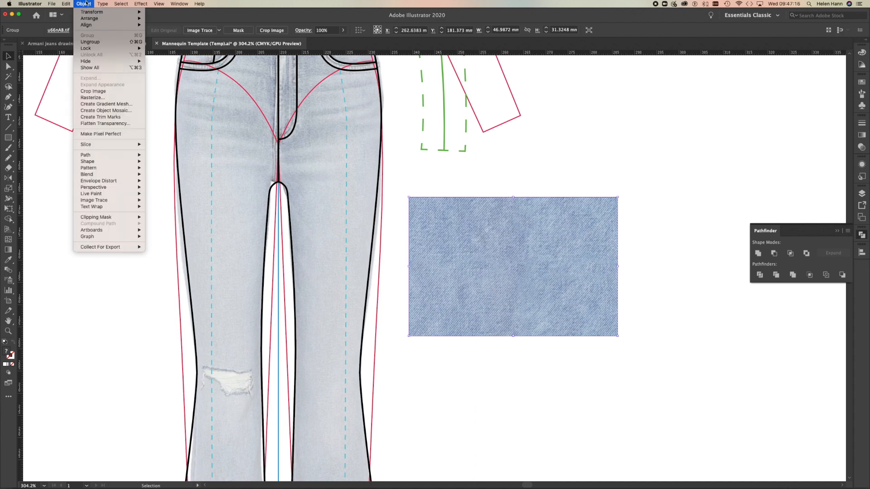
mouse_move(90, 169)
left_click(158, 169)
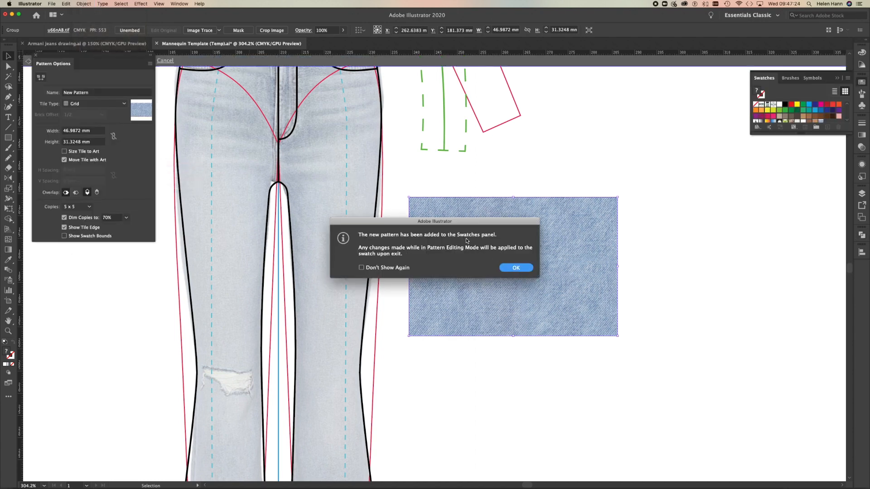
left_click(516, 268)
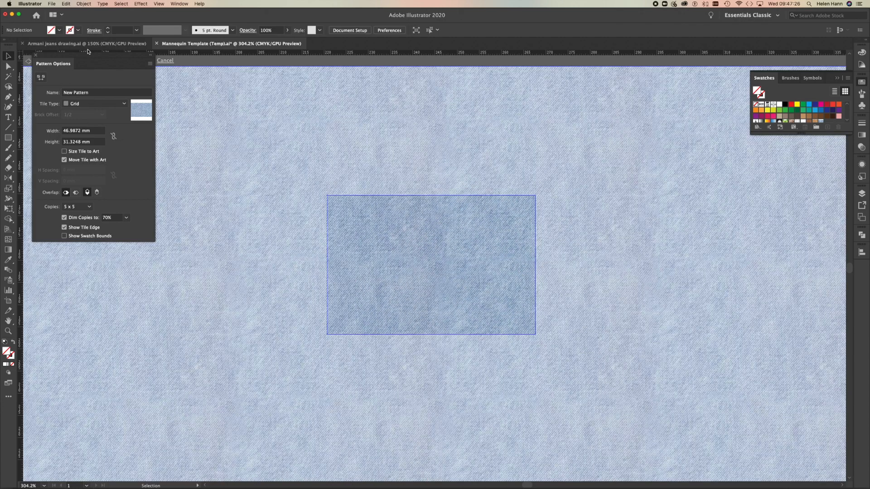
left_click(96, 92)
triple_click(96, 92)
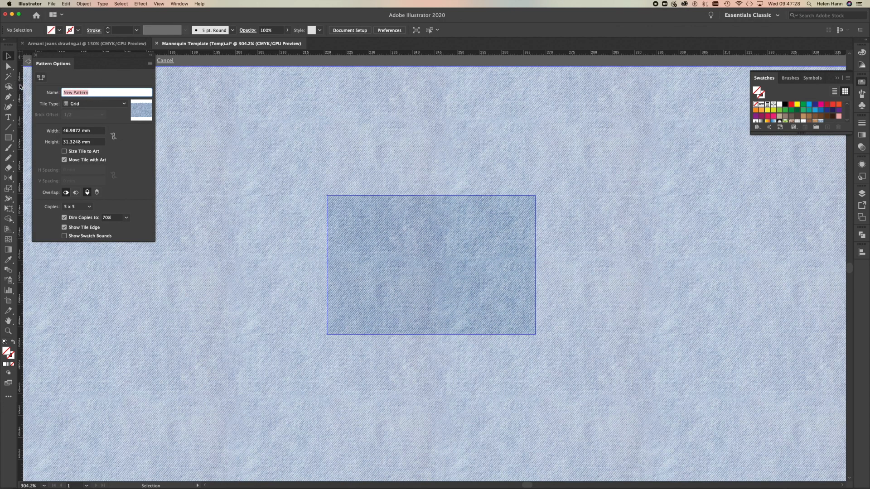
type("Chambray Blue")
left_click(338, 61)
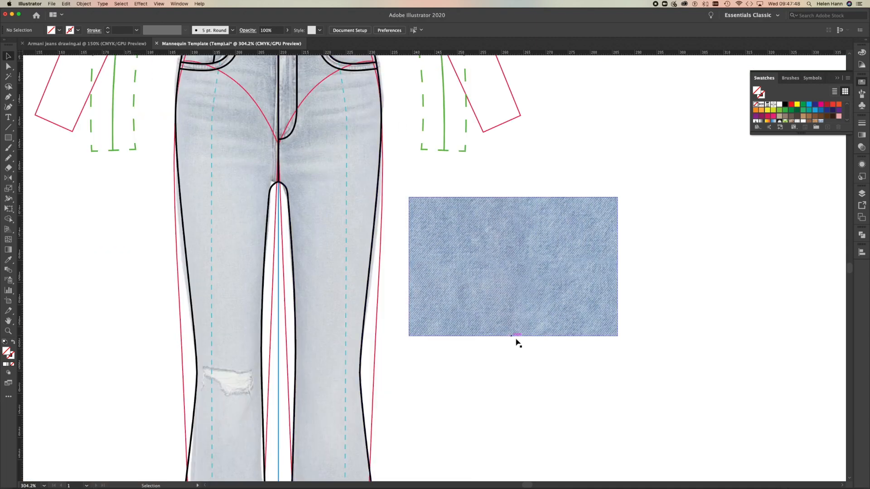
Display the swatches in Large List View with Chambray Blue chosen, and delete the denim image from the artboard.
left_click_drag(810, 133, 809, 172)
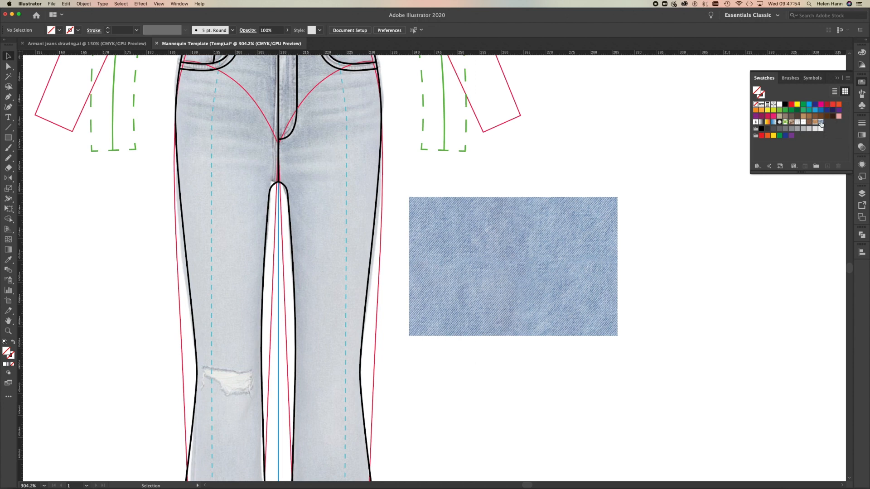
left_click(821, 122)
left_click(847, 78)
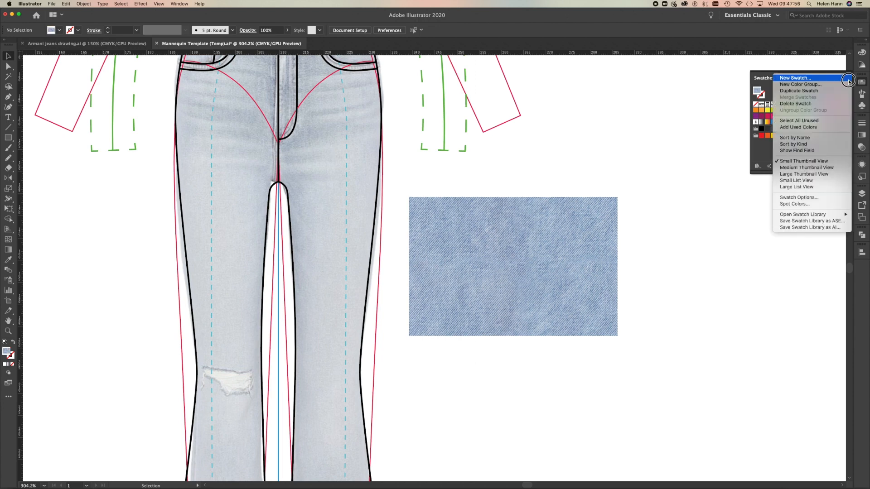
left_click(815, 187)
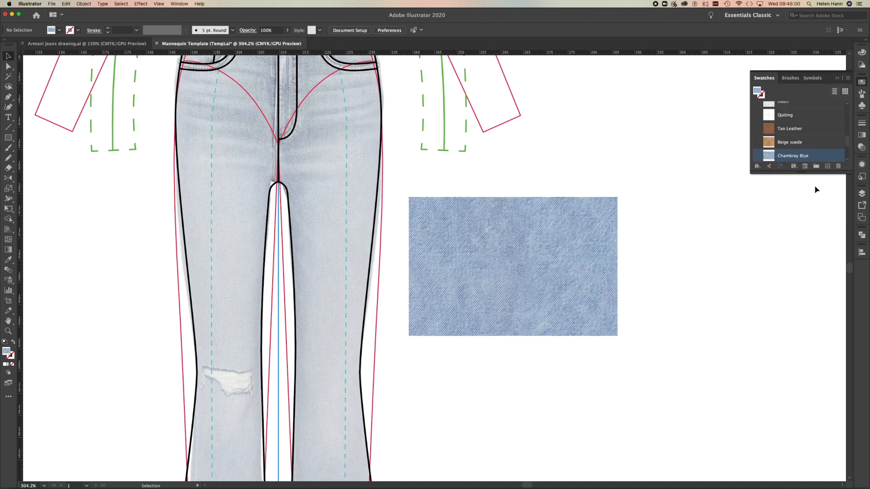
left_click(537, 237)
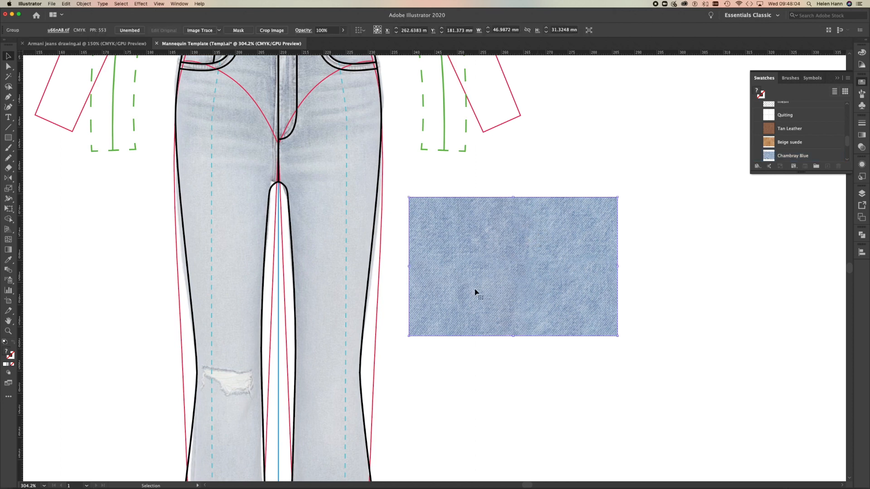
key("Delete")
Fill the jeans' right-hand leg shape with the Chambray Blue pattern swatch.
left_click(374, 215)
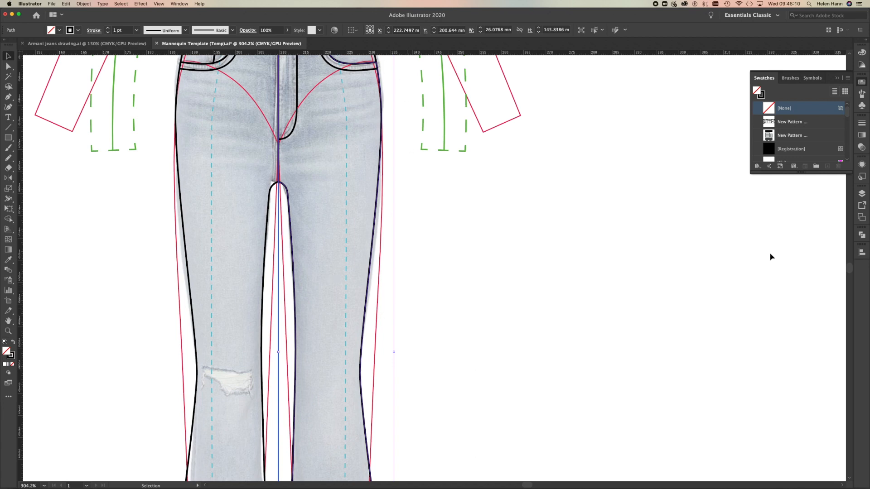
left_click_drag(814, 169, 815, 252)
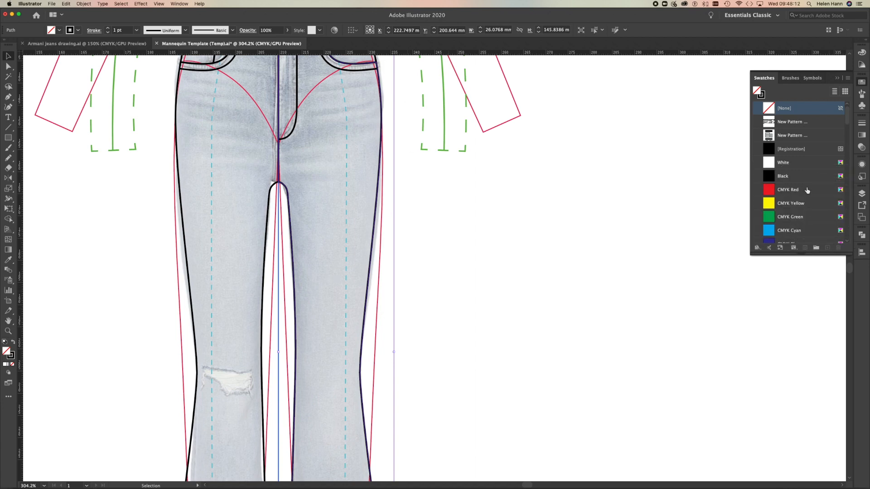
scroll(807, 190, "down", 5)
scroll(807, 190, "up", 5)
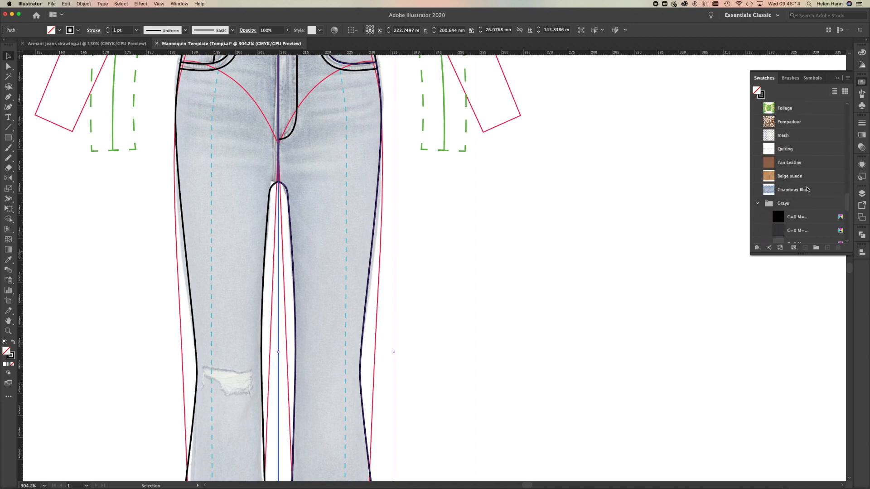
left_click(788, 190)
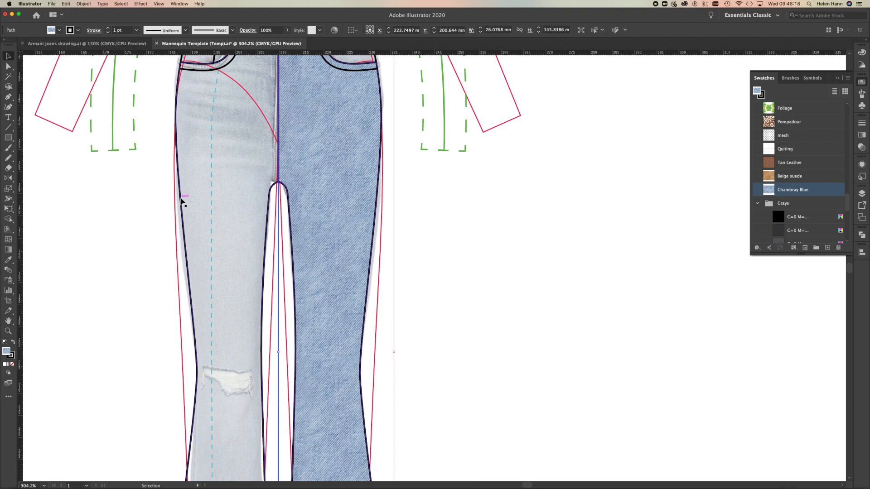
Fill the jeans' left-hand leg shape with the Chambray Blue pattern swatch.
left_click(180, 194)
scroll(829, 232, "down", 10)
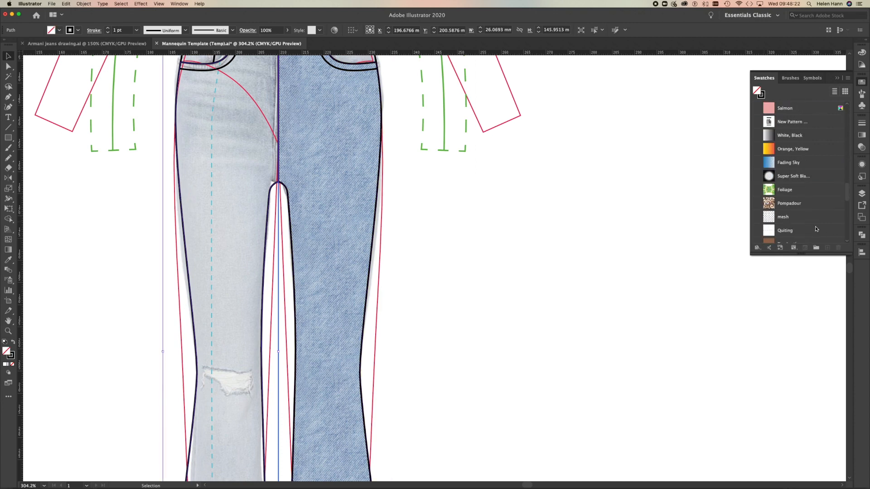
scroll(815, 229, "down", 3)
scroll(816, 229, "up", 1)
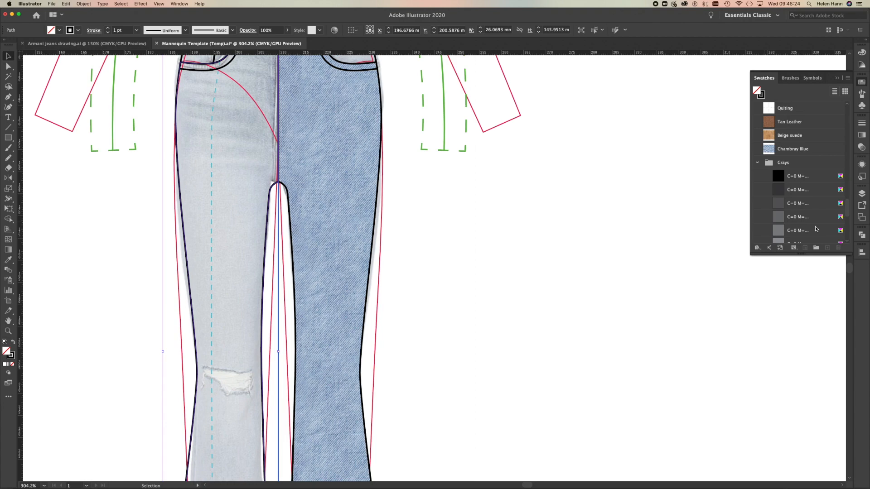
left_click(808, 153)
Fill the left-hand pocket bag with the denim pattern by sampling the right-hand leg with the Eyedropper.
left_click_drag(467, 290, 476, 361)
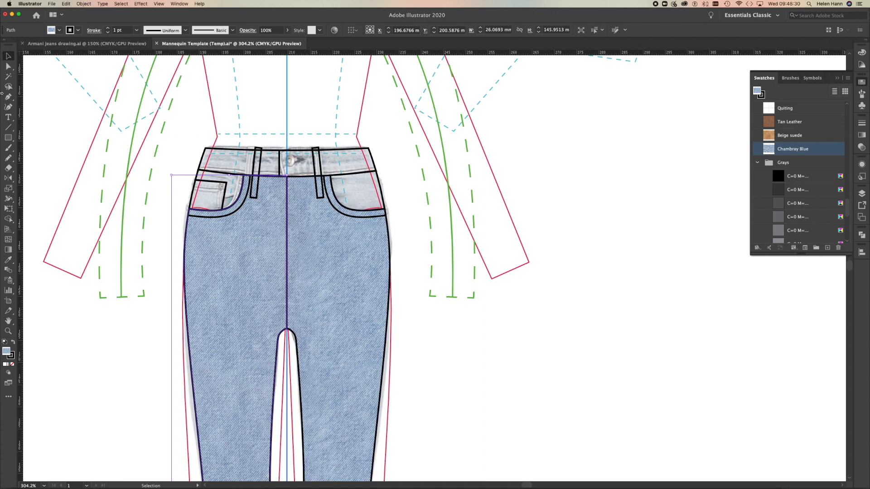
left_click(215, 190)
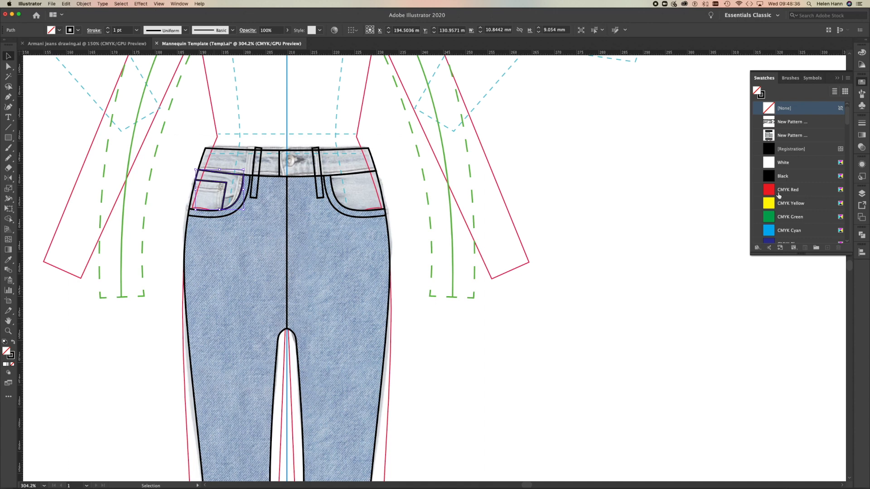
key("i")
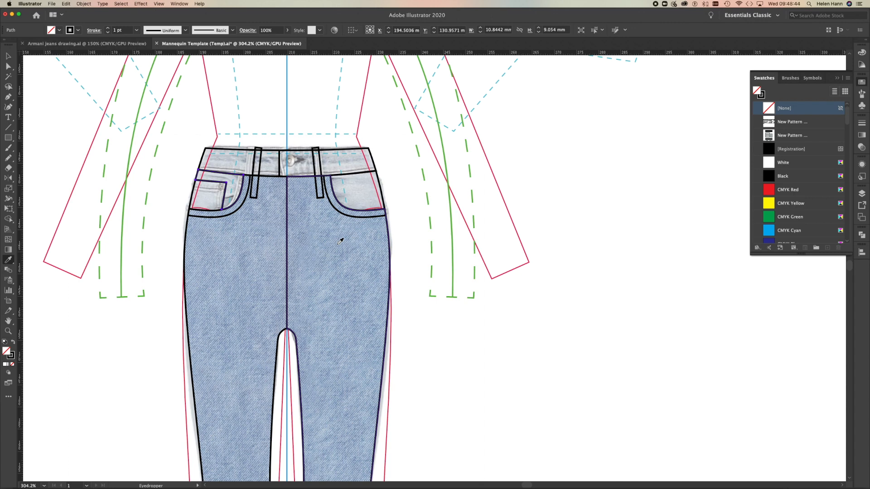
left_click(339, 241)
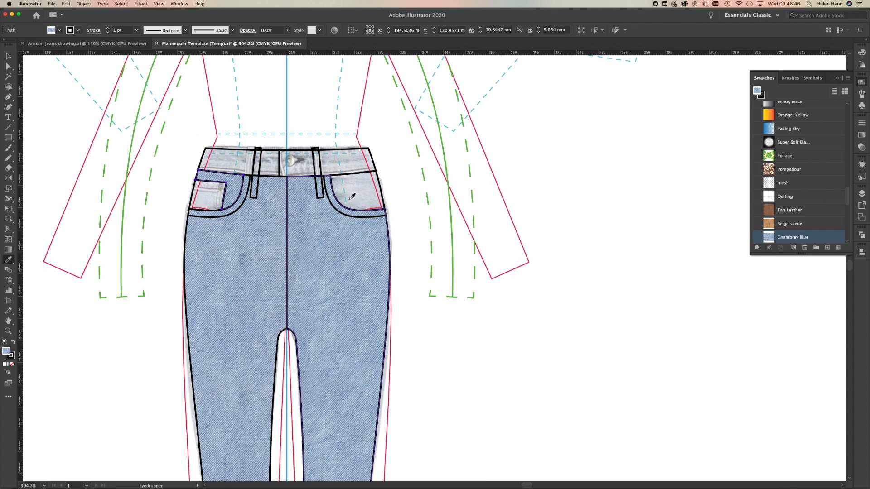
Fill the waistband's right-hand section with the denim pattern by sampling the right-hand leg with the Eyedropper.
left_click(8, 59)
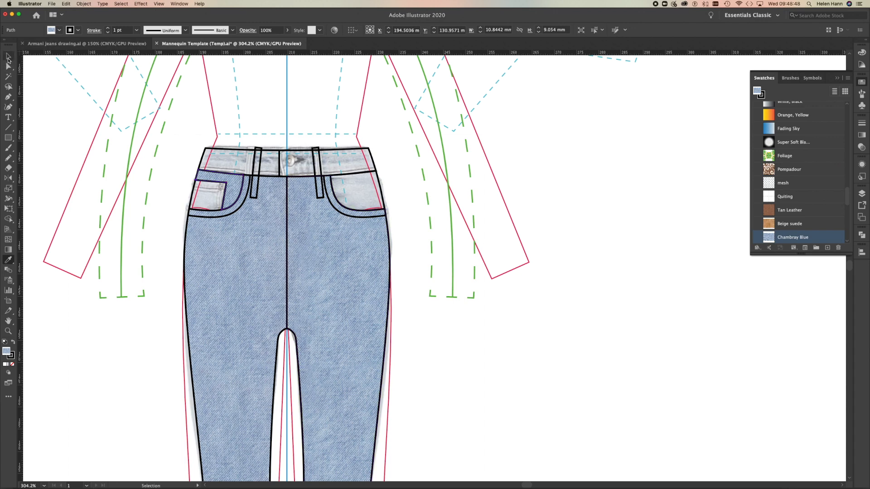
left_click(301, 214)
key("i")
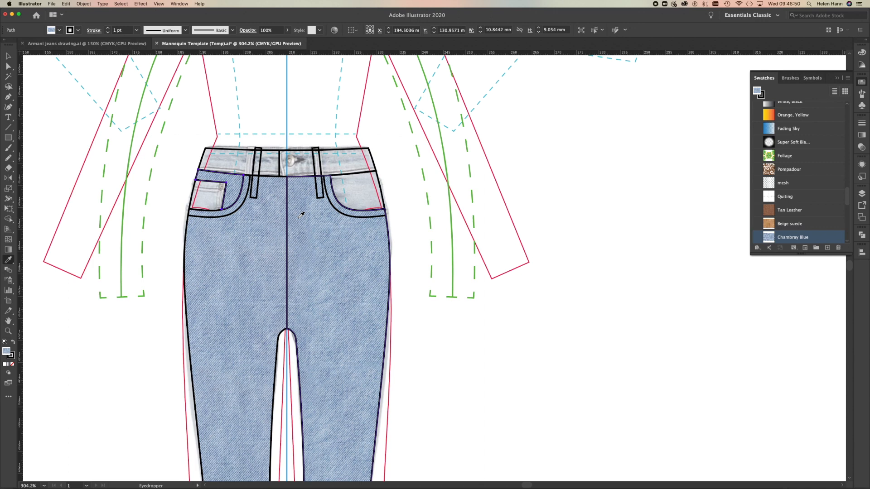
key("v")
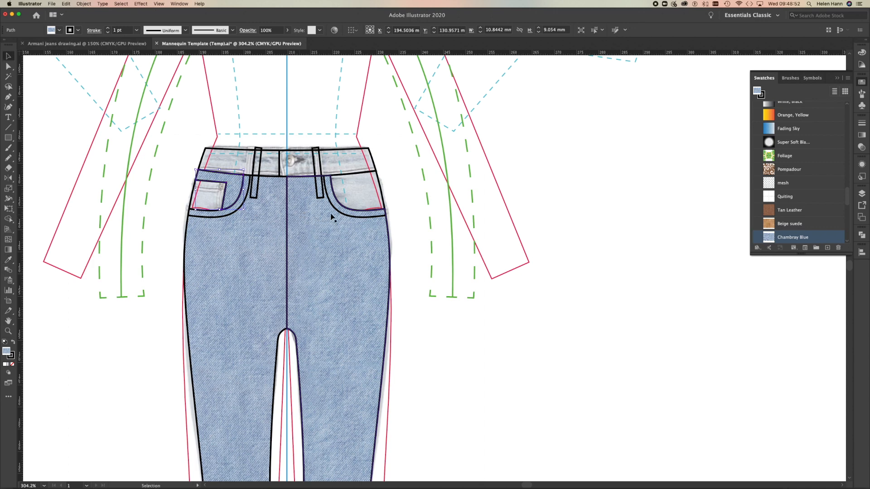
left_click(360, 174)
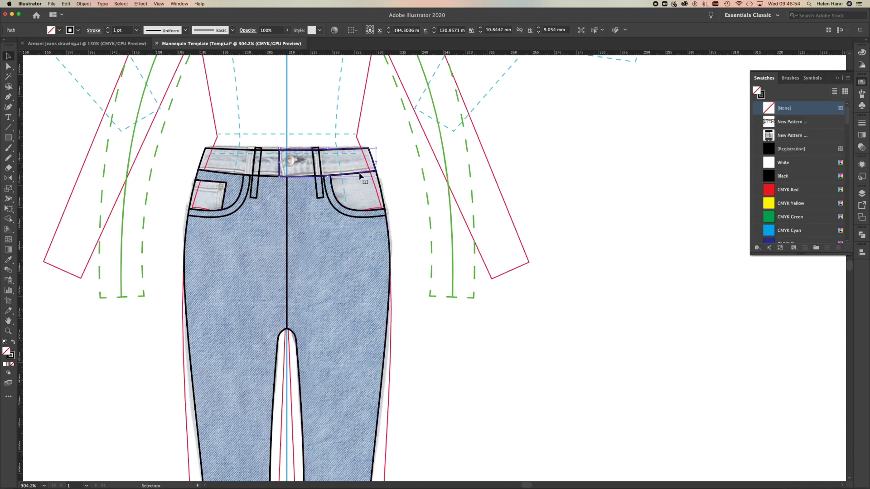
key("i")
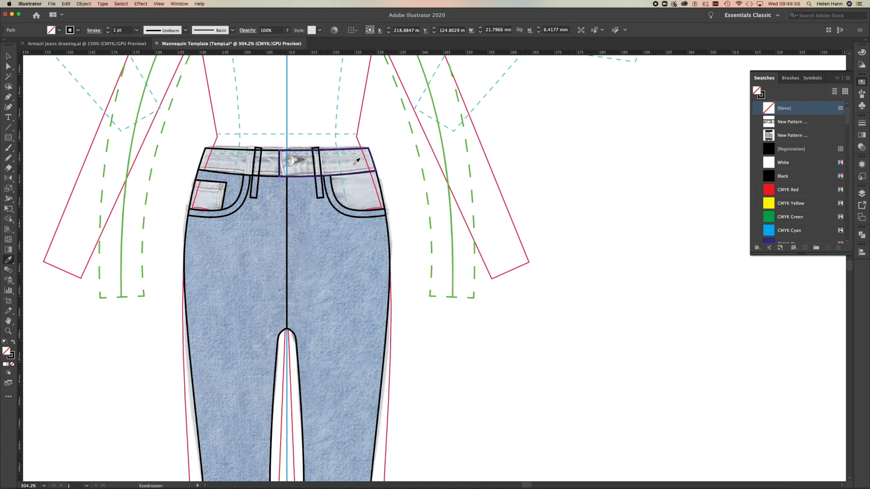
left_click(335, 239)
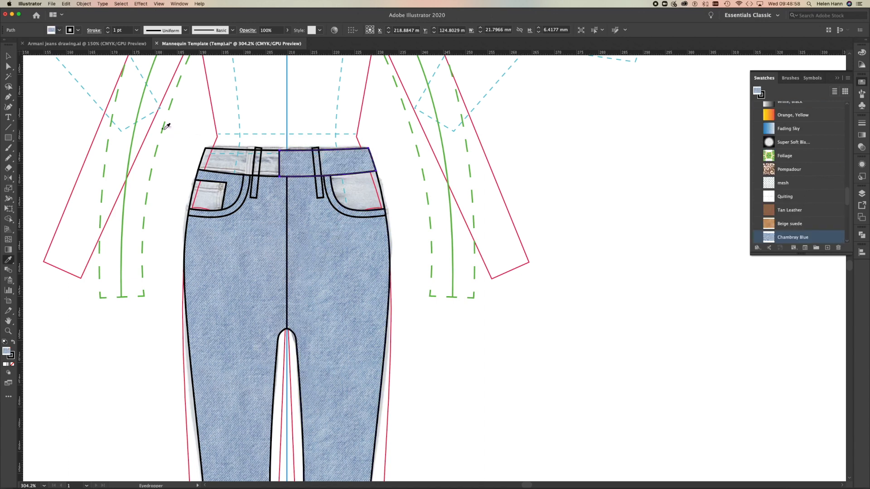
key("v")
left_click(264, 227)
key("i")
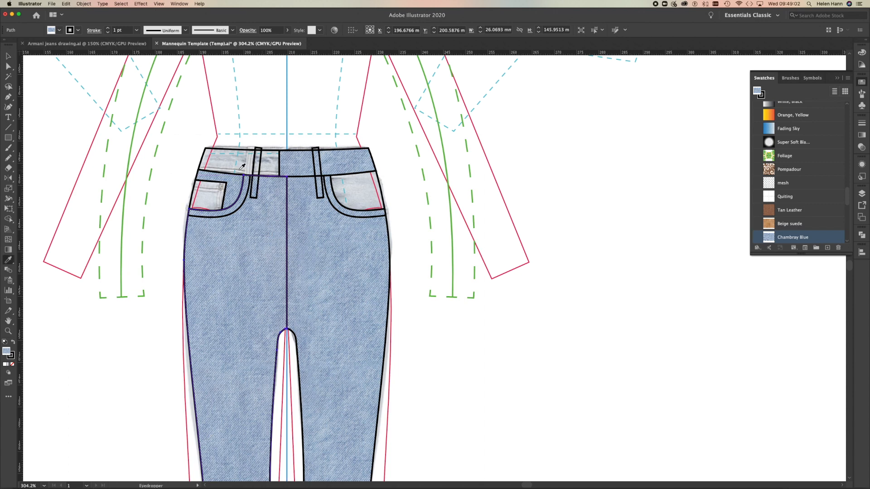
left_click(239, 161)
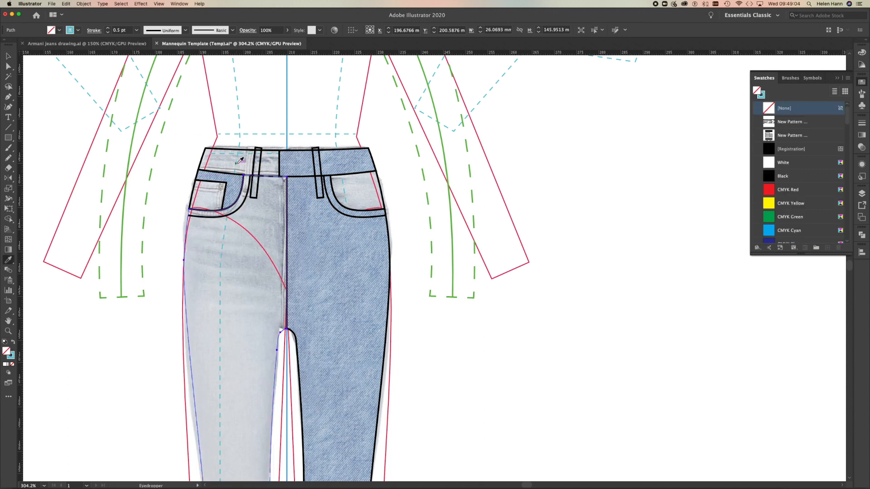
key("super+z")
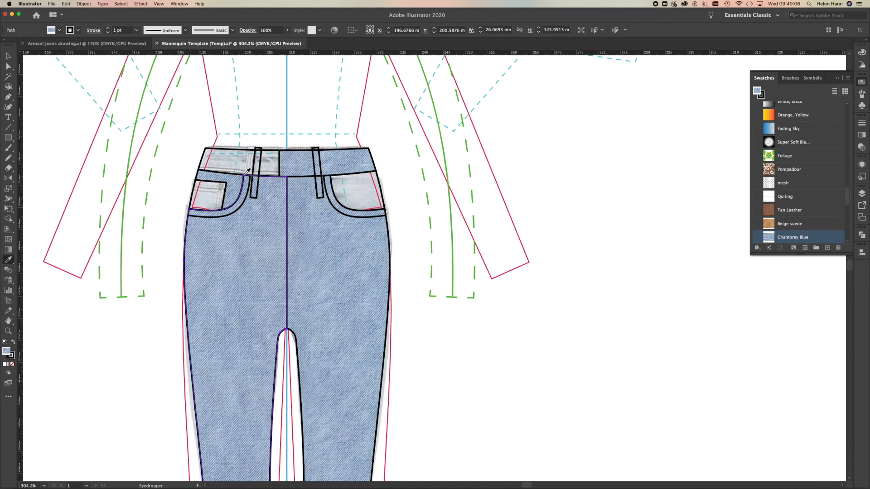
Fill the waistband's left-hand section with the denim pattern by sampling the left-hand leg with the Eyedropper.
key("v")
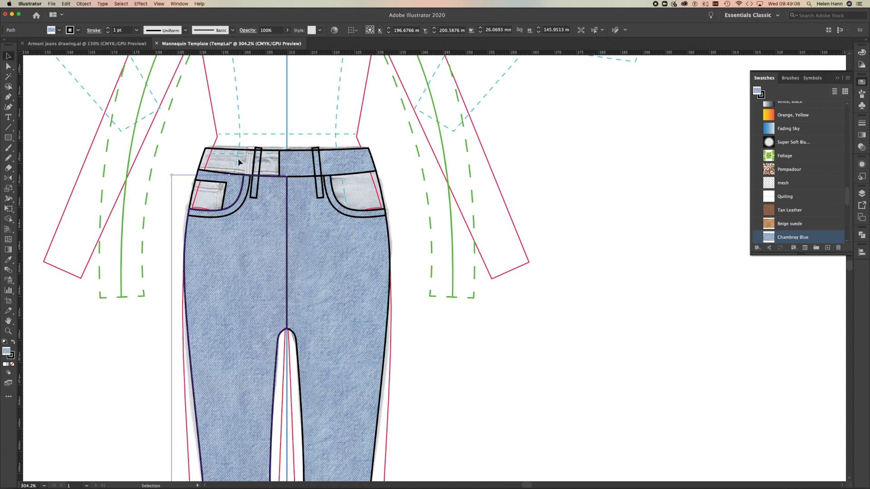
left_click(239, 152)
key("i")
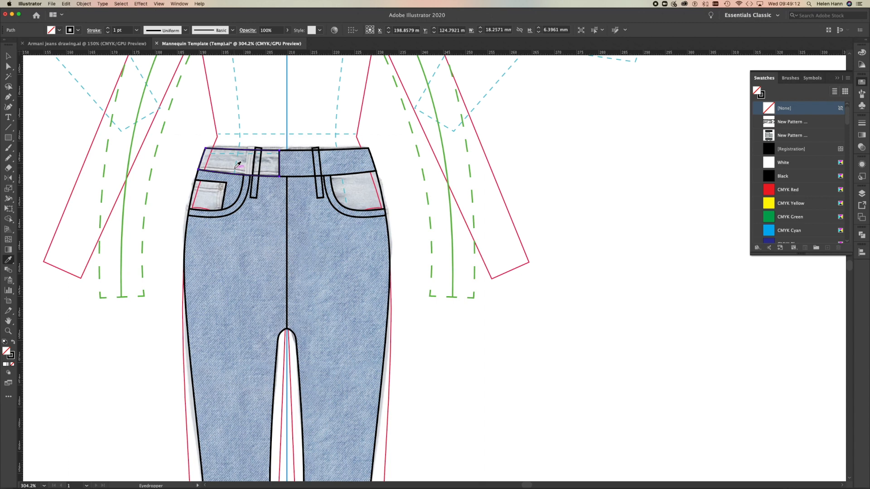
left_click(259, 227)
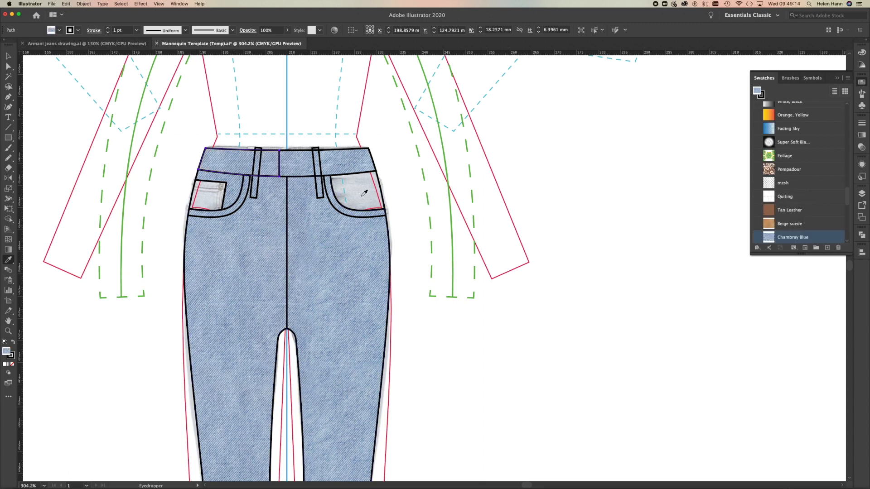
Fill the right-hand pocket bag with the denim pattern by sampling the right-hand leg with the Eyedropper.
key("v")
left_click(383, 193)
key("i")
left_click(355, 259)
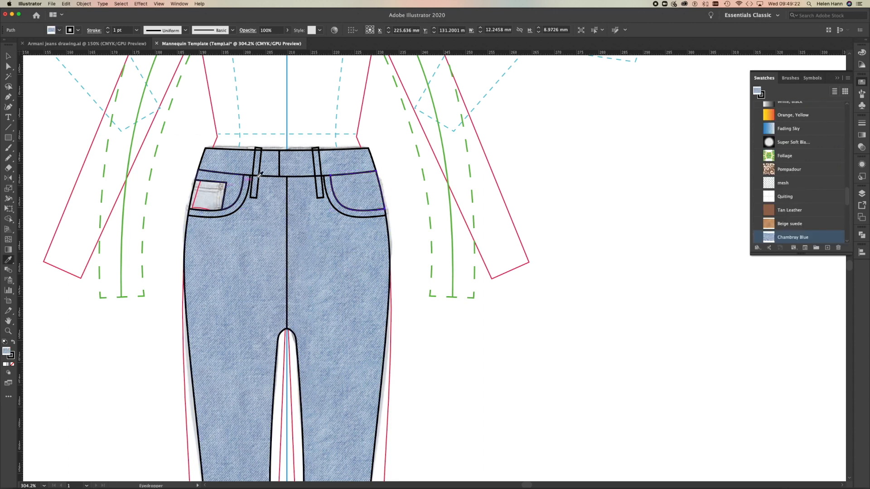
Fill both belt loops together with the denim pattern by sampling the left-hand leg with the Eyedropper.
key("v")
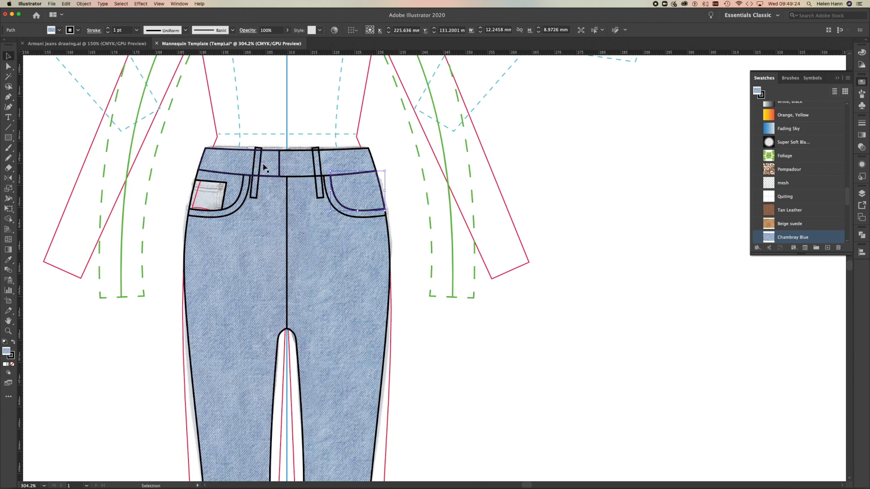
left_click(262, 167)
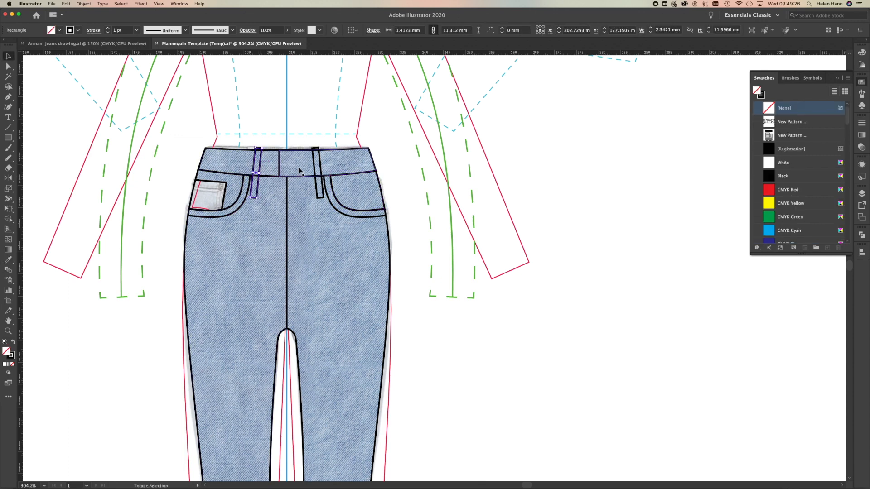
left_click(317, 173, "shift")
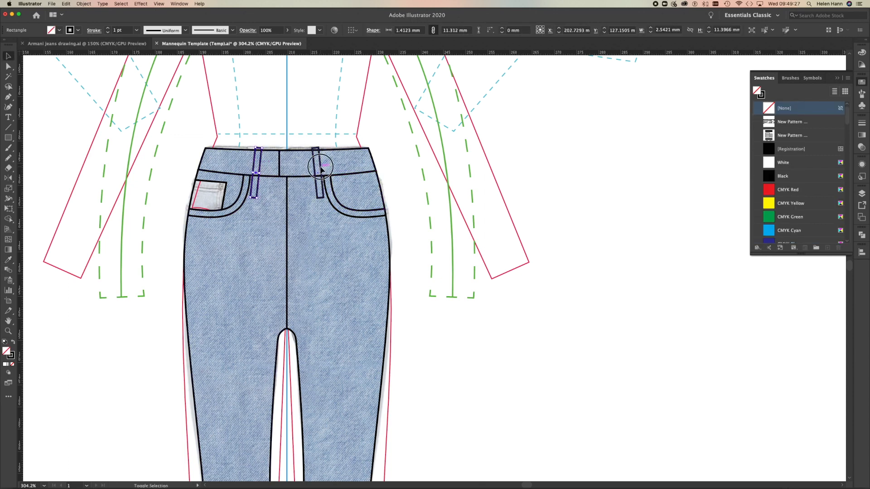
left_click(228, 192, "shift")
key("i")
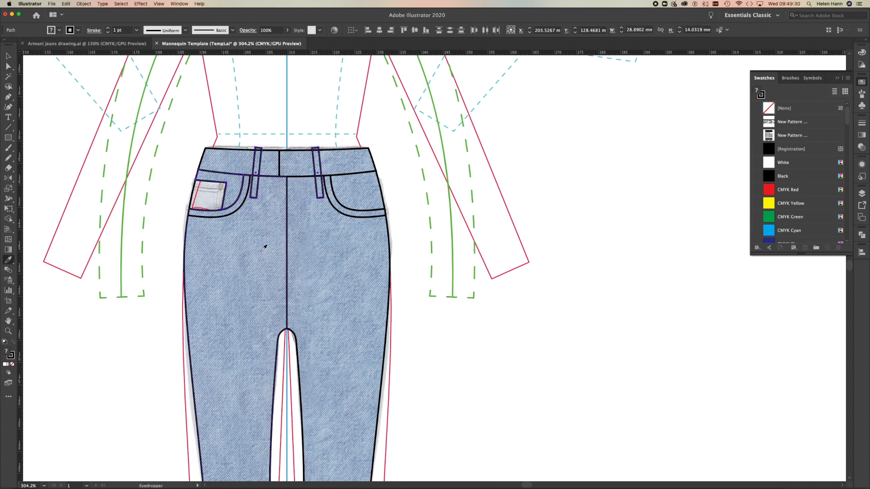
left_click(265, 298)
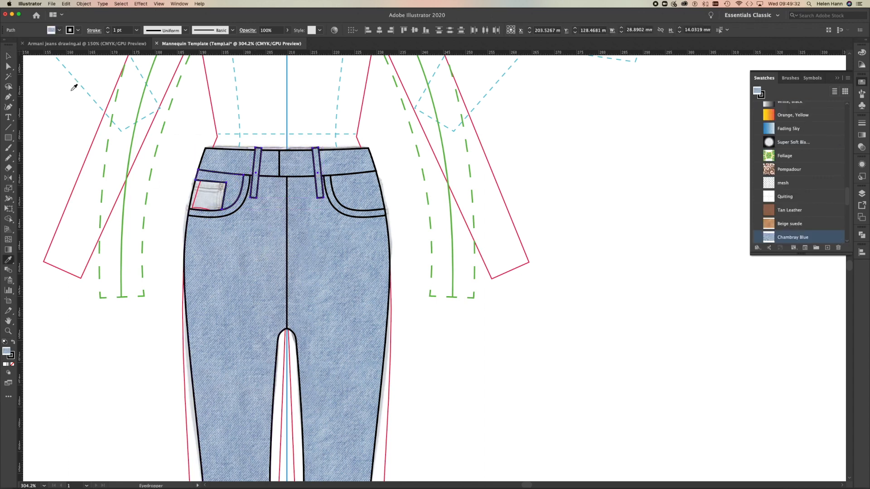
Fill the small coin pocket inside the left-hand pocket with the denim pattern by sampling the left-hand leg with the Eyedropper.
left_click(8, 56)
left_click(199, 194)
key("i")
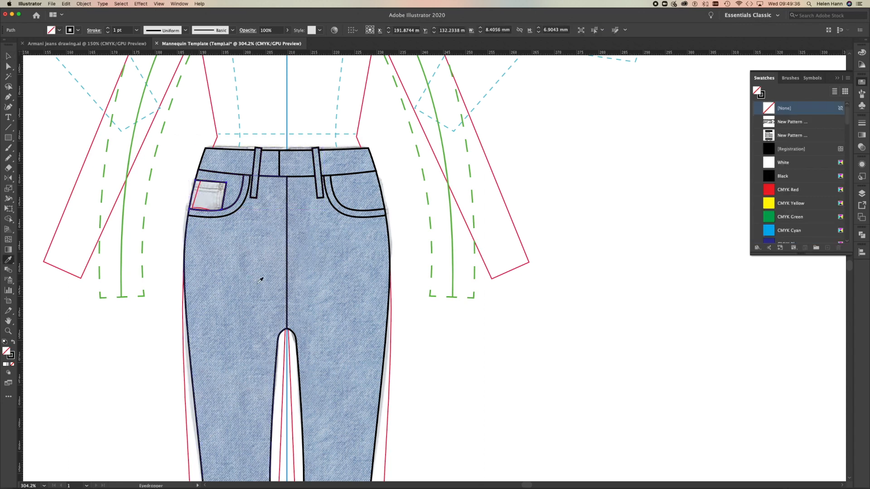
left_click(266, 293)
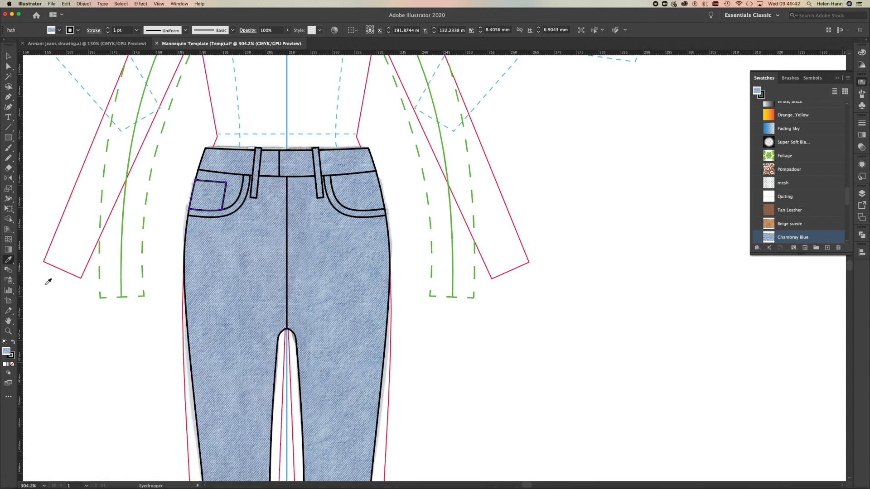
Start a Rotate transform on the left-hand pocket bag and turn off Transform Objects so only its pattern rotates.
left_click(8, 330)
left_click_drag(299, 210, 366, 237)
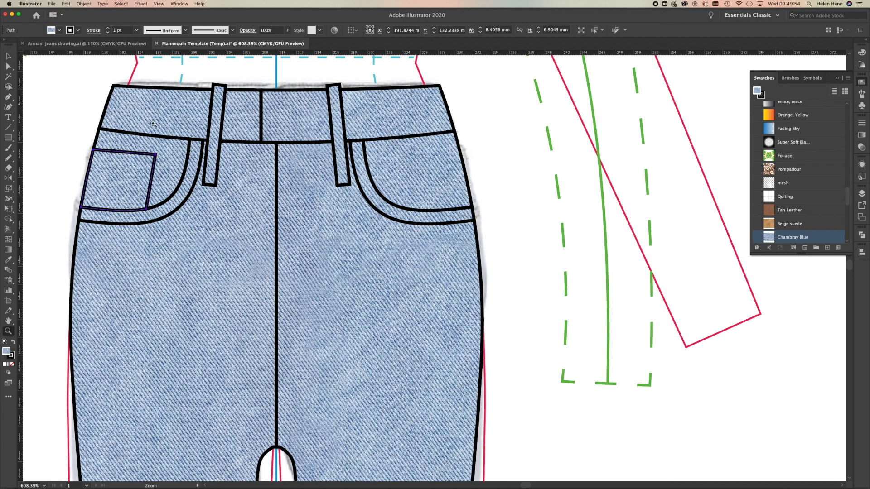
left_click(8, 56)
left_click(177, 164)
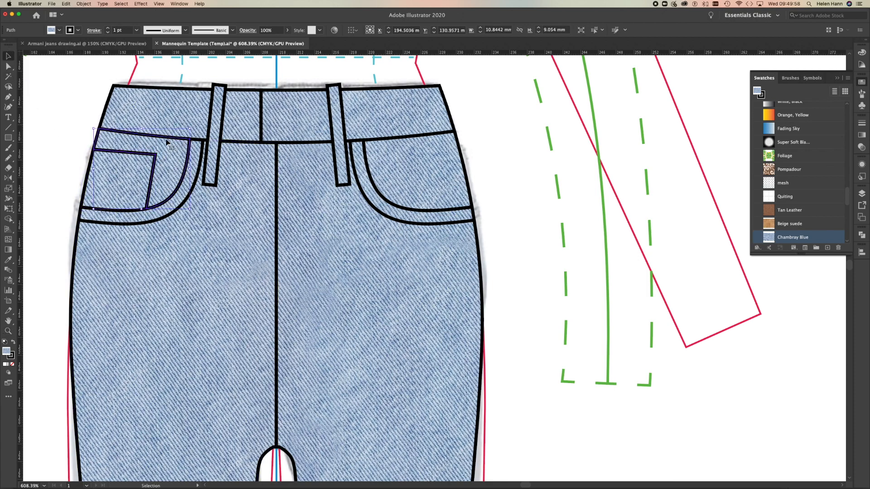
left_click(90, 5)
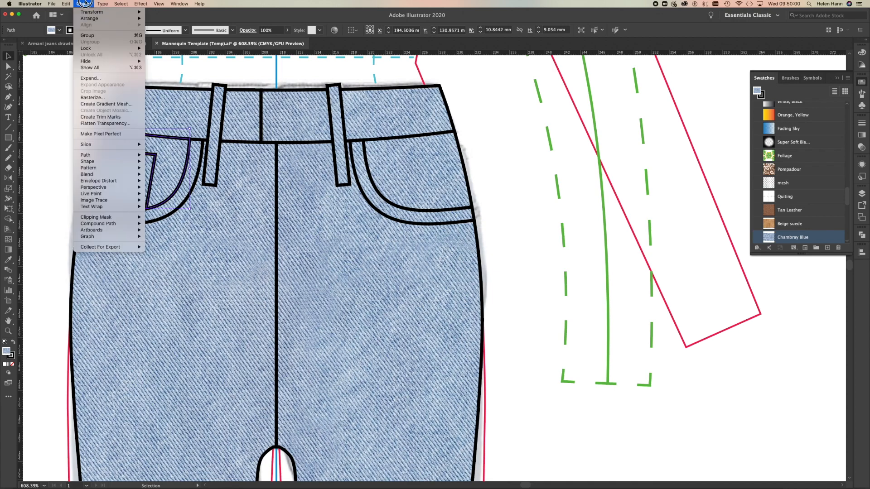
mouse_move(86, 14)
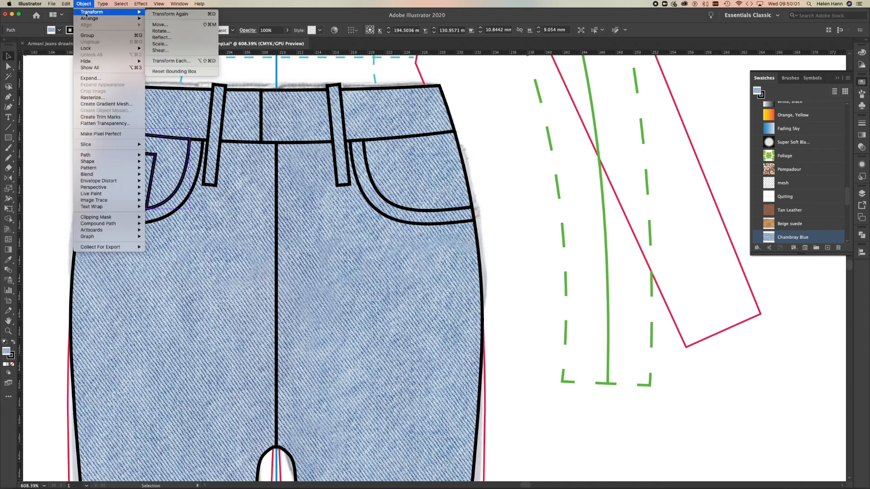
left_click(162, 31)
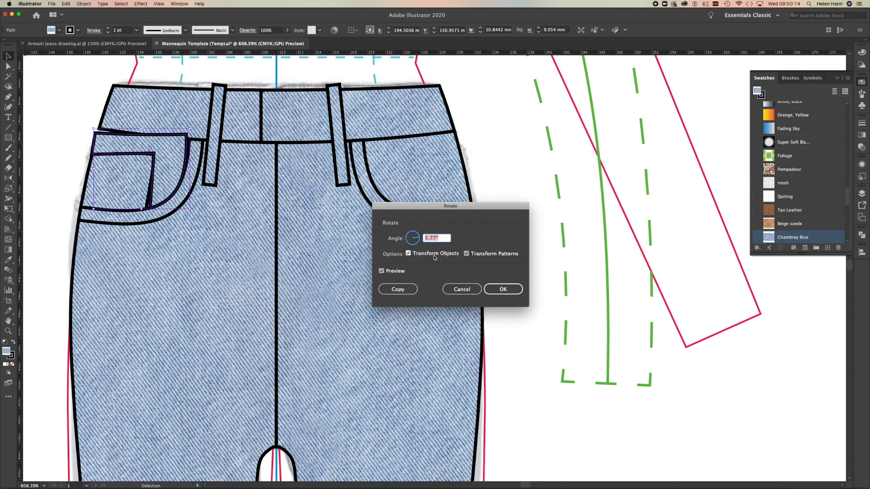
left_click(409, 254)
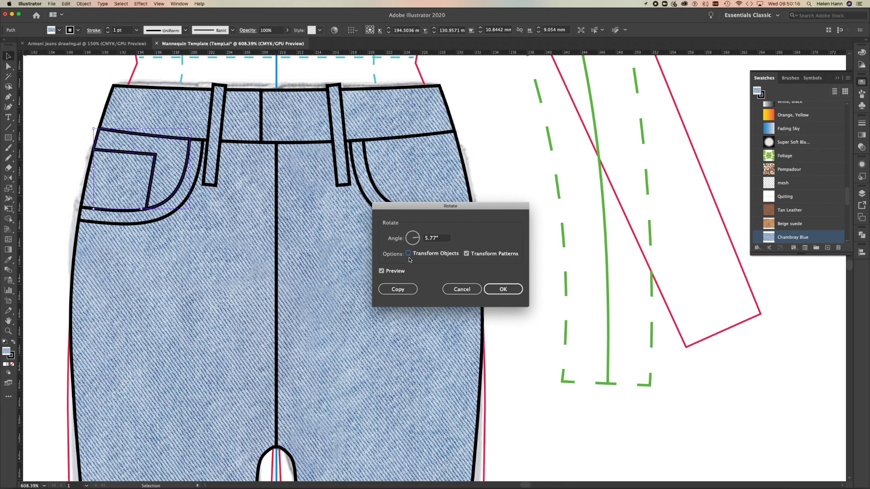
Set the rotation angle to 280° and apply it to the left-hand pocket bag's denim pattern.
left_click(419, 240)
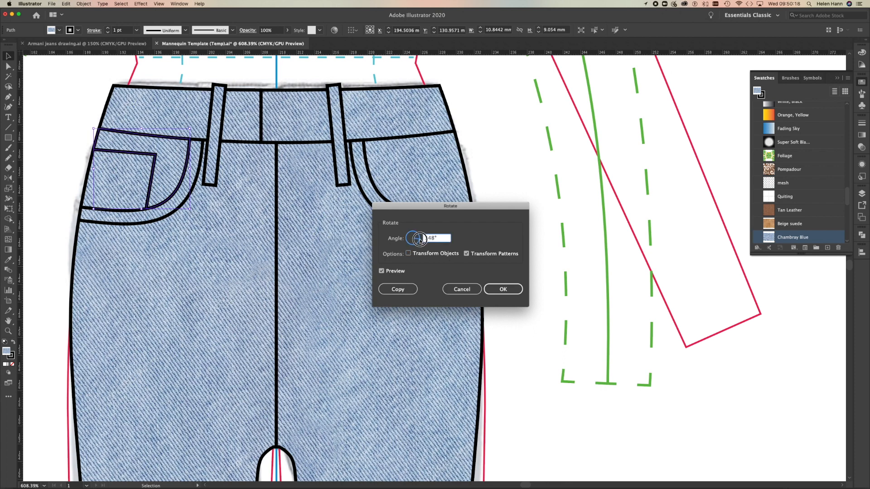
left_click(418, 242)
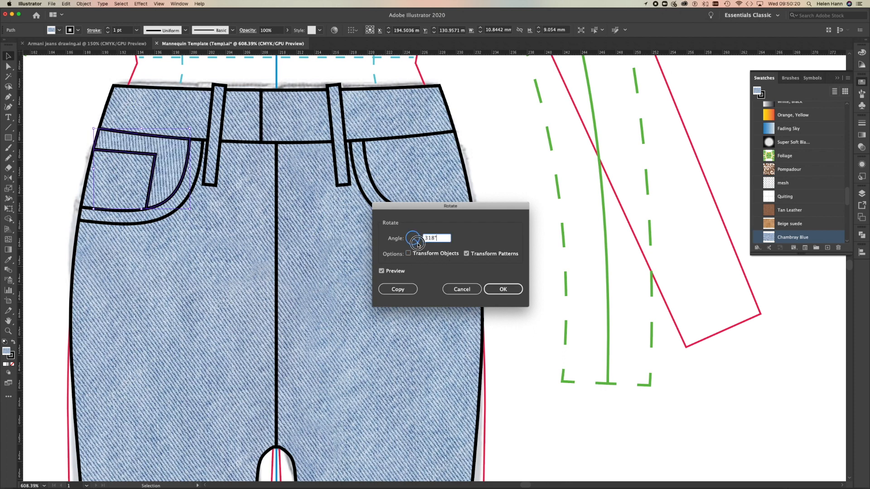
left_click(417, 243)
left_click(417, 246)
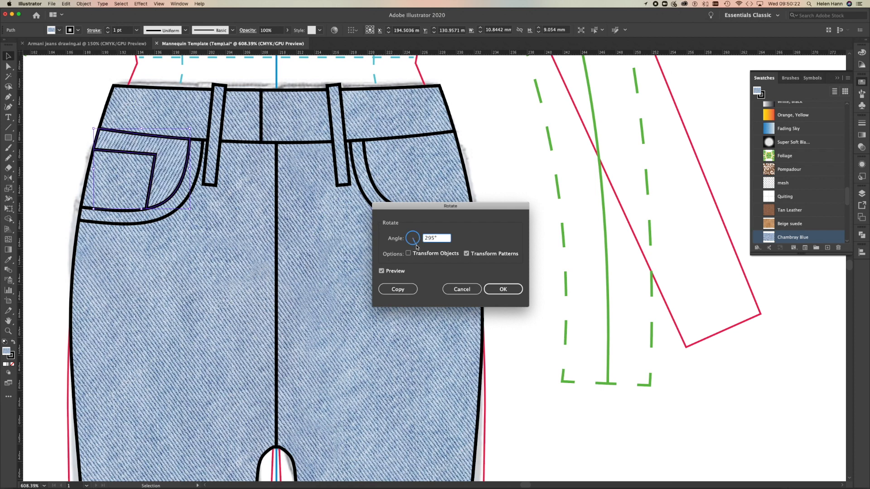
left_click(416, 245)
left_click(415, 245)
left_click(414, 246)
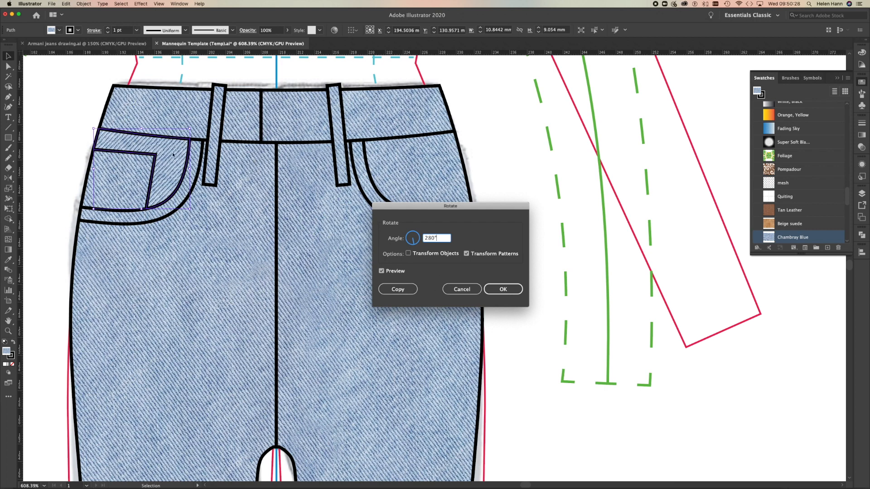
left_click(504, 291)
Rotate only the denim pattern inside the right-hand pocket bag by 209°.
left_click(415, 176)
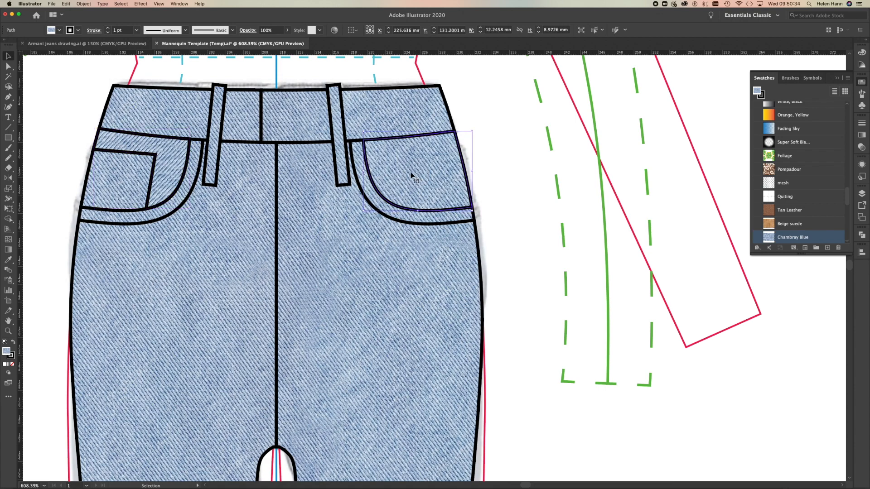
left_click(86, 4)
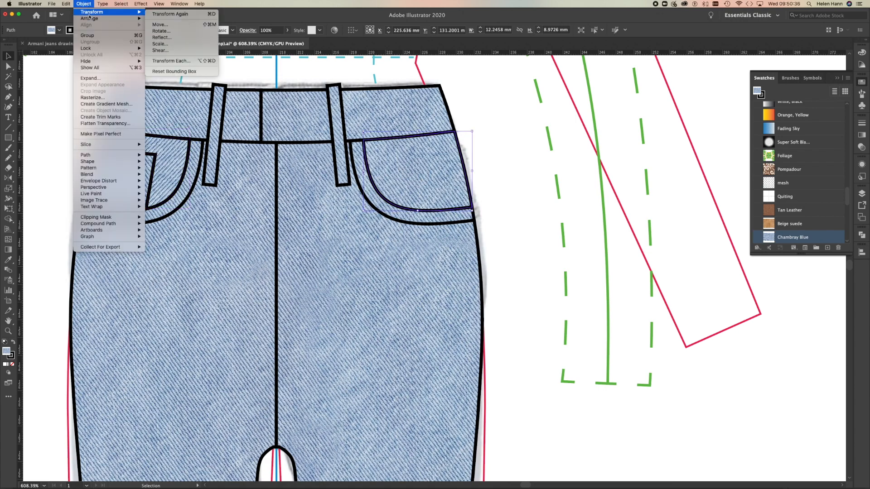
left_click(169, 30)
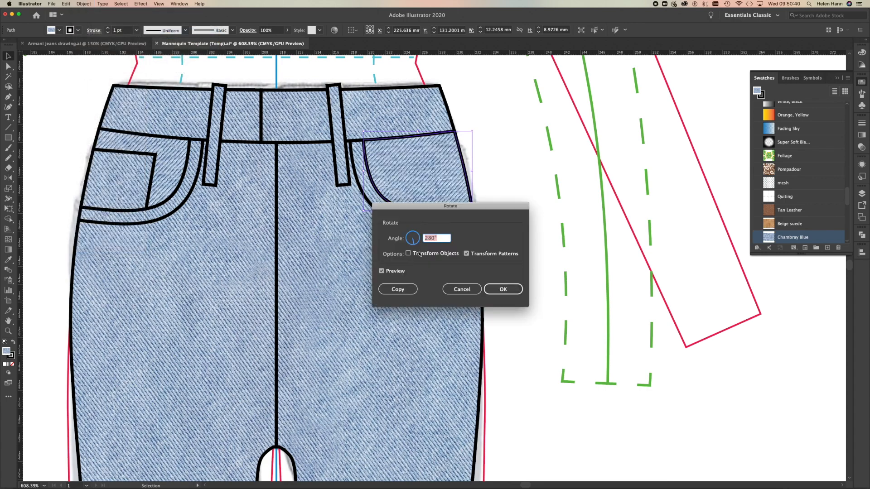
left_click_drag(413, 245, 411, 243)
left_click(411, 243)
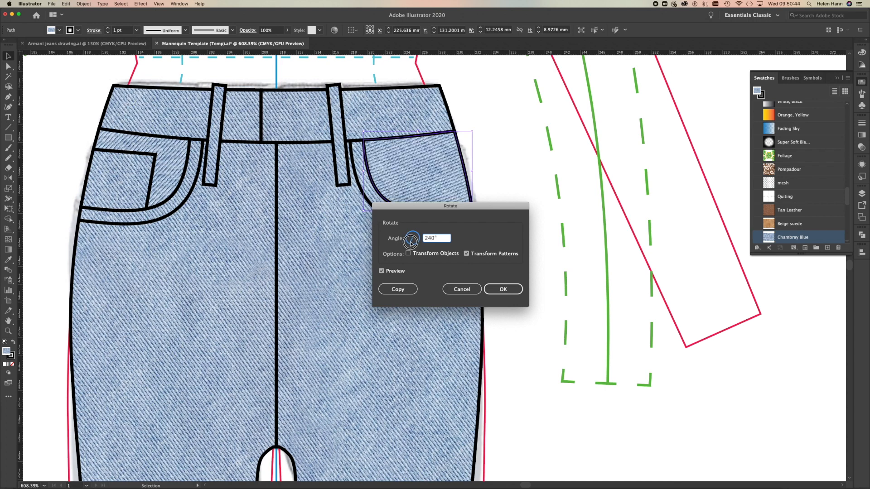
left_click(410, 244)
left_click(408, 242)
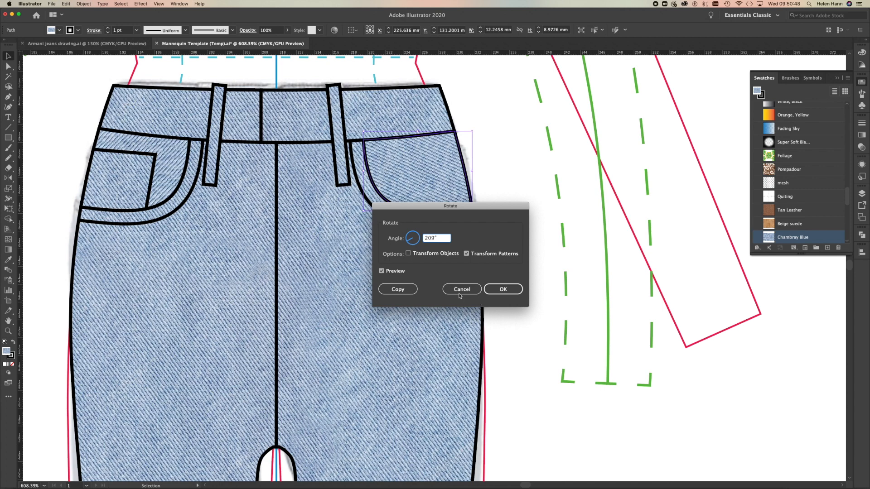
left_click(501, 289)
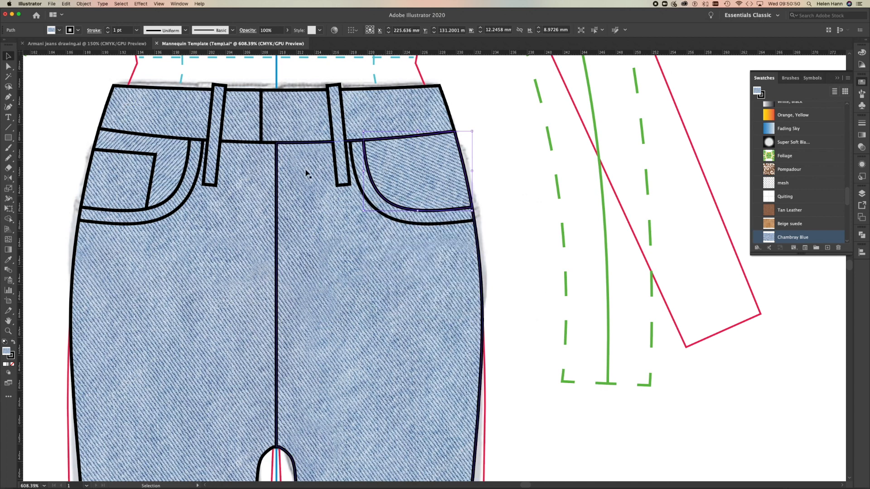
Rotate only the denim pattern in the waistband's right-hand section by 230°.
left_click(362, 120)
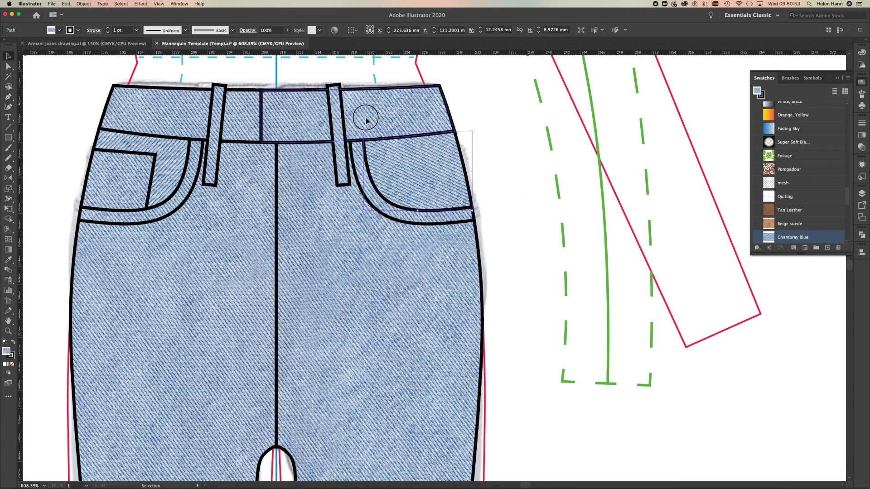
left_click(83, 4)
mouse_move(88, 13)
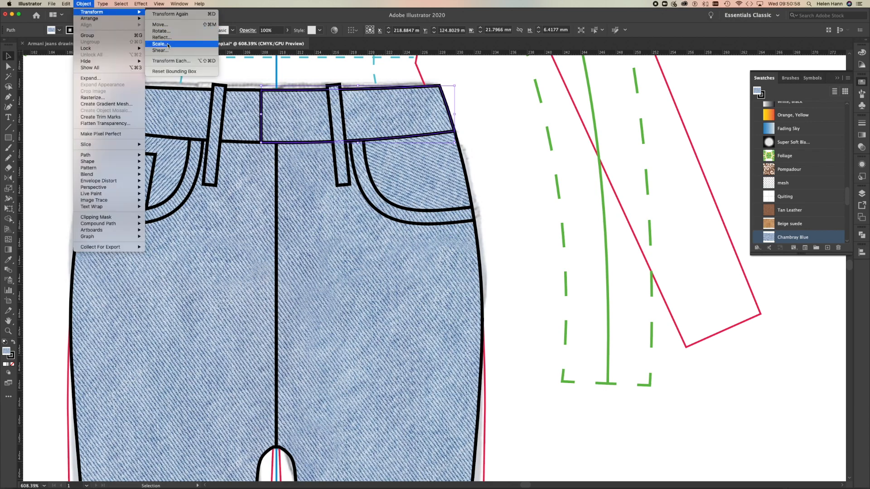
left_click(160, 31)
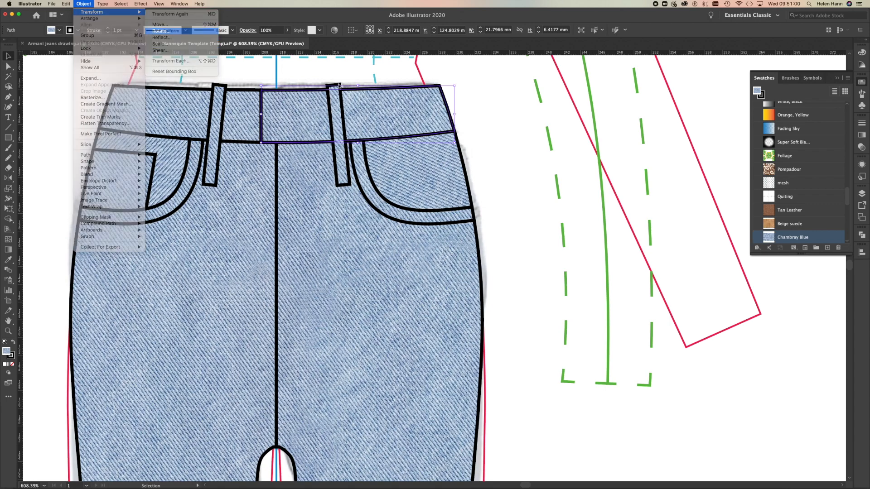
left_click_drag(408, 241, 407, 247)
left_click(406, 239)
left_click(501, 288)
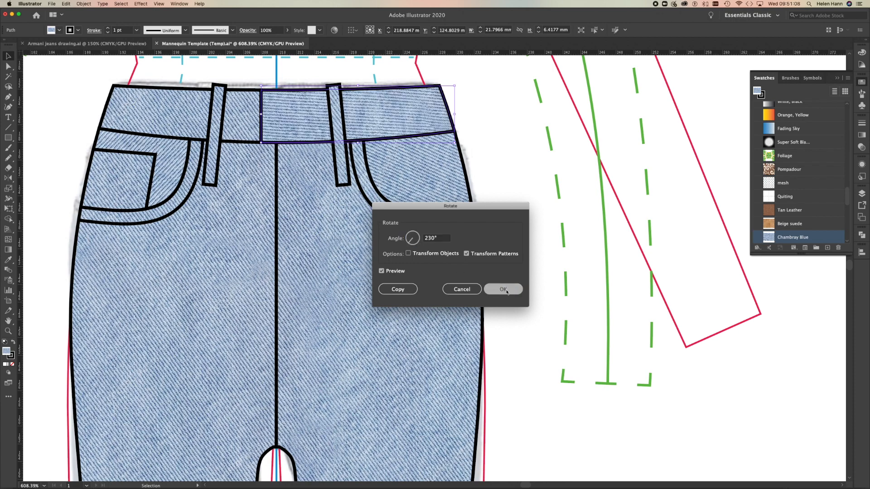
Copy the rotated denim fill from the waistband's right-hand section onto its left-hand section with the Eyedropper and deselect everything.
left_click(248, 125)
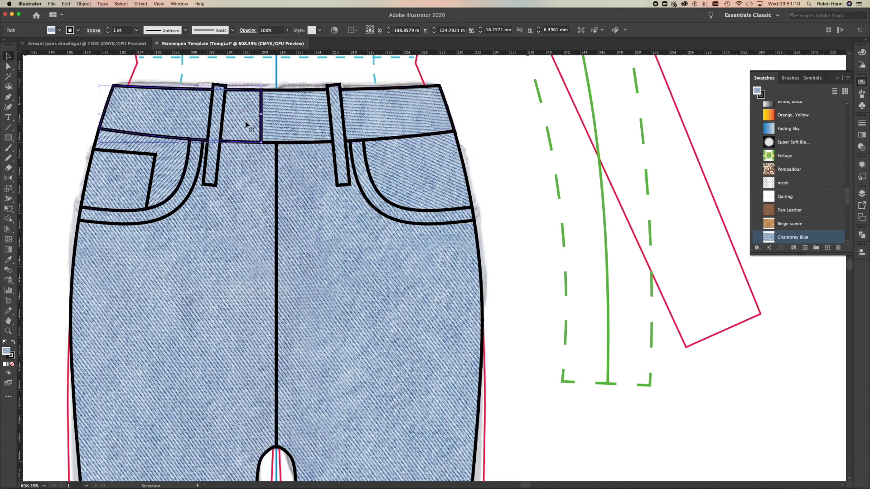
key("i")
left_click(295, 113)
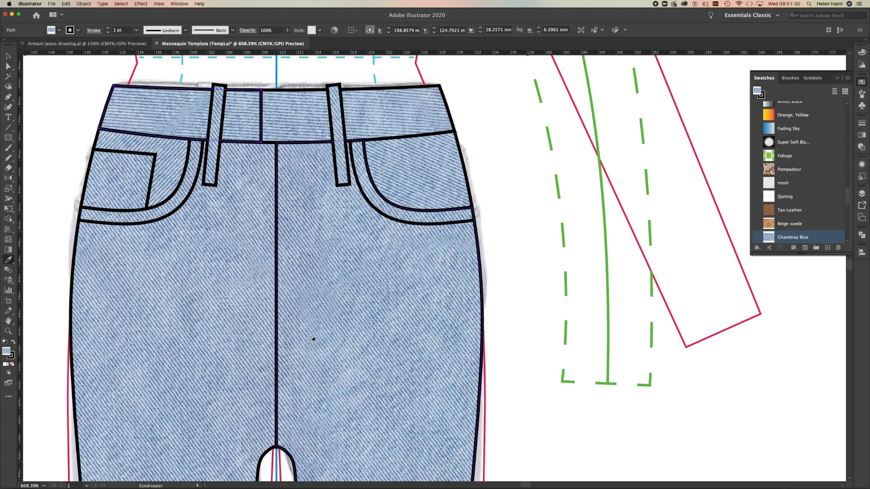
key("v")
left_click(155, 139)
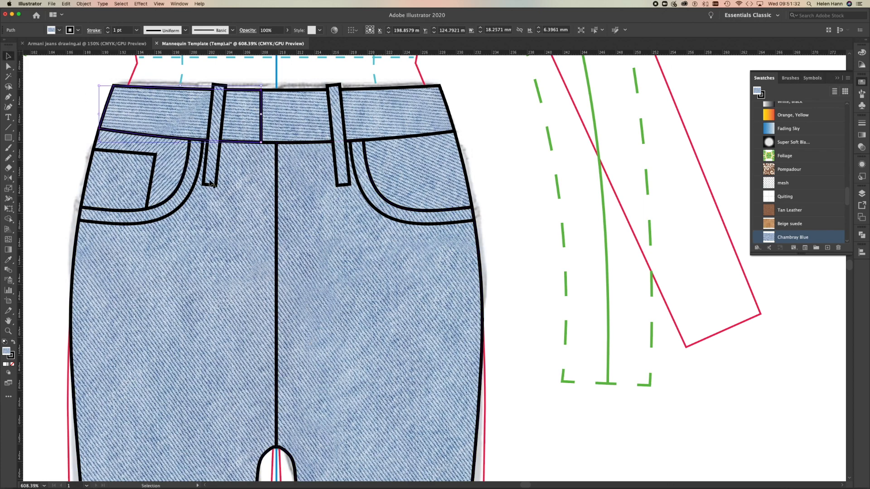
left_click(301, 223)
key("a")
key("v")
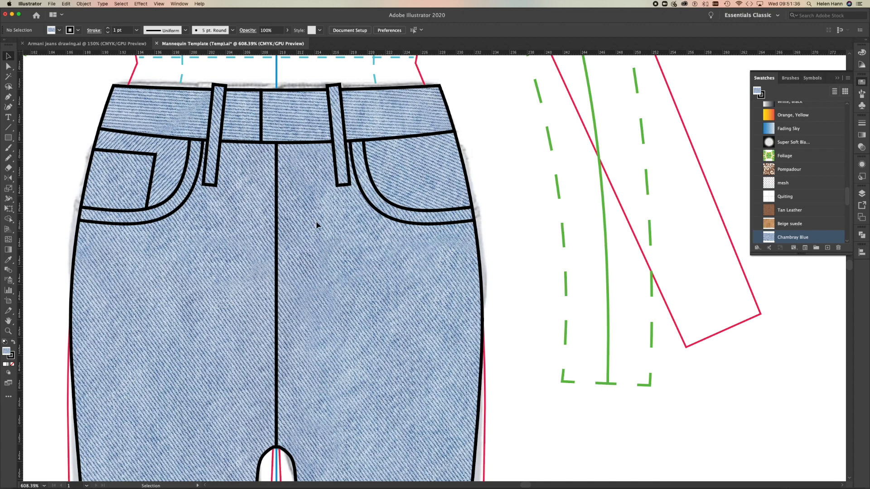
Bring the hidden curved fly line in front of the denim-filled jeans panels and deselect it.
left_click(312, 223)
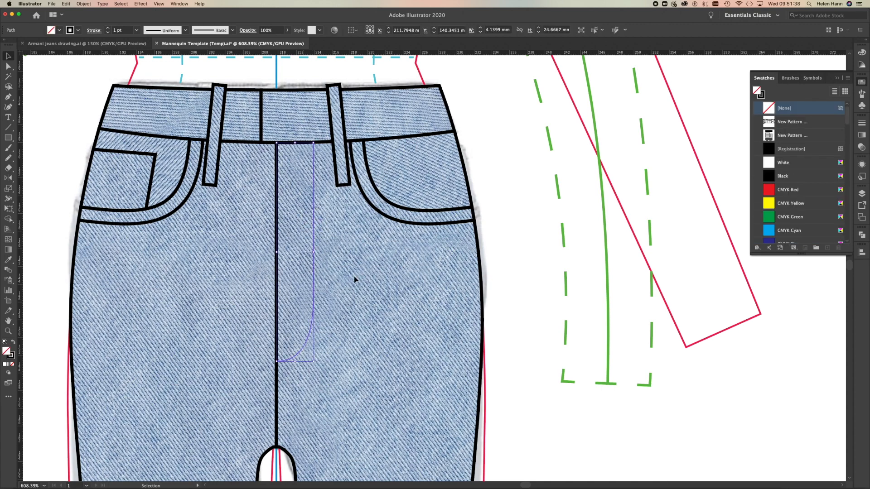
key("a")
left_click(300, 332)
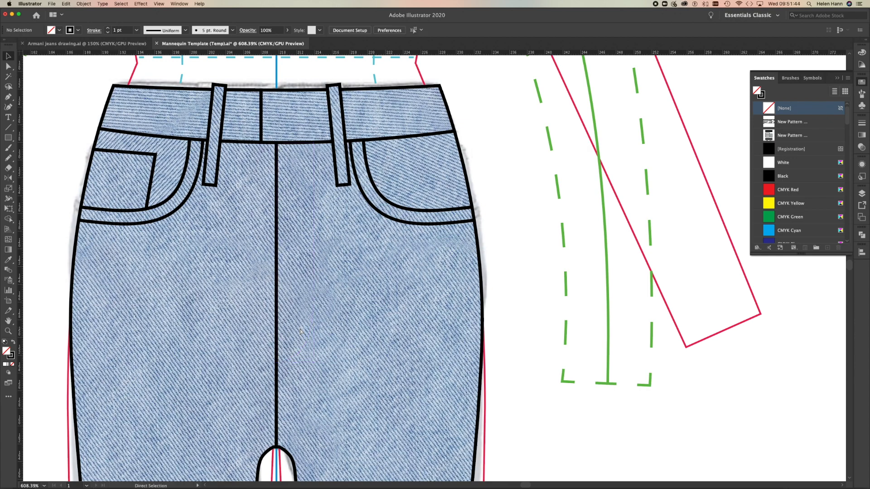
left_click(300, 332)
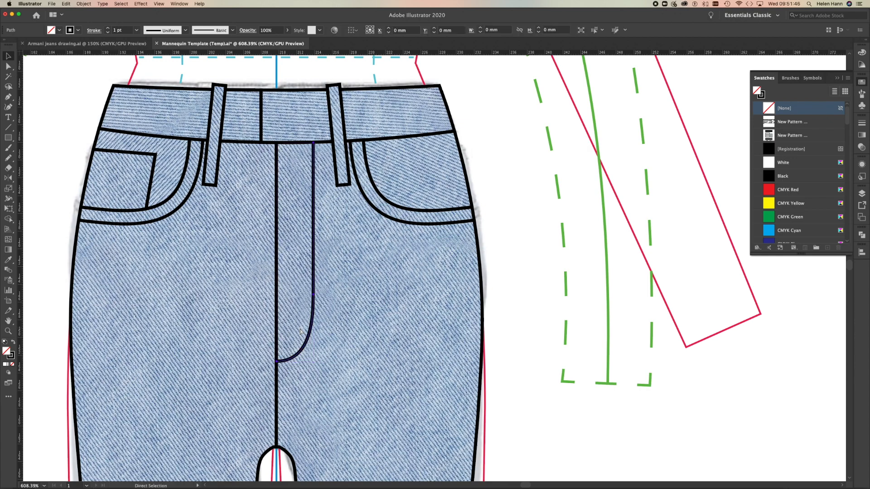
left_click(8, 55)
left_click(54, 107)
Unlock the Image layer and make it the active layer.
left_click(287, 286, "alt+super")
left_click_drag(294, 285, 354, 293)
left_click(462, 316, "alt+super")
left_click_drag(438, 340, 425, 334)
left_click_drag(462, 360, 441, 226)
left_click_drag(453, 279, 398, 234)
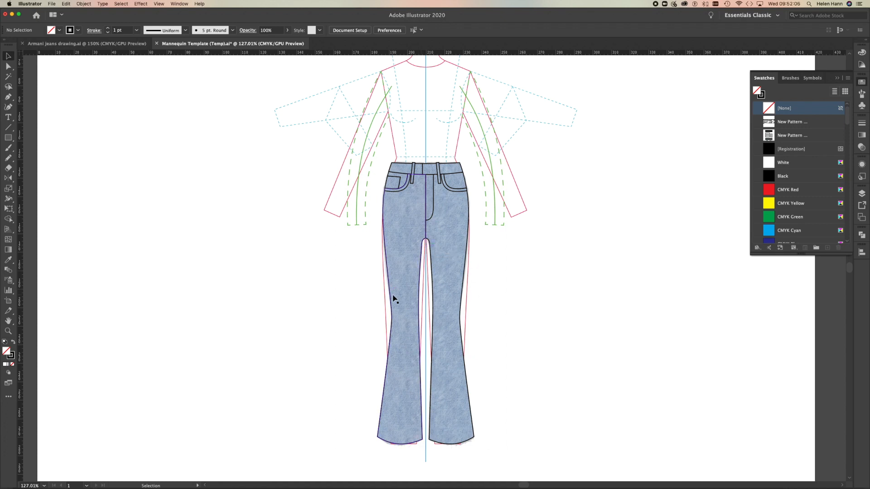
left_click(861, 194)
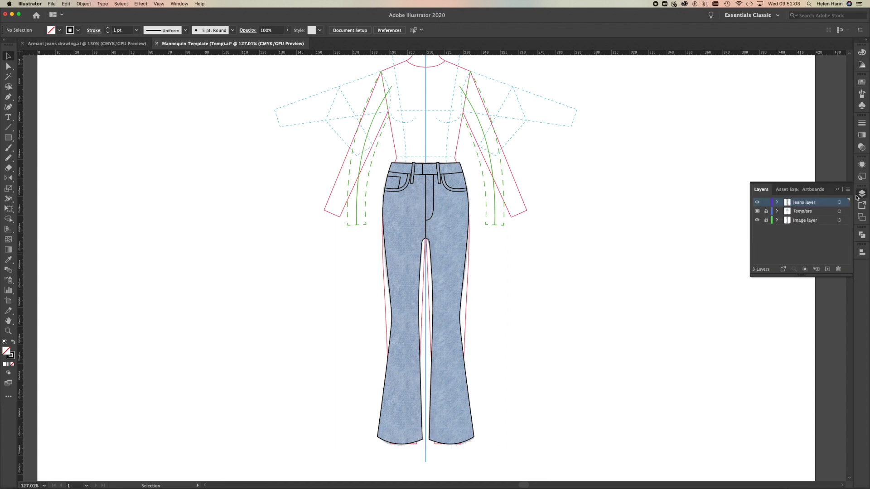
left_click(801, 224)
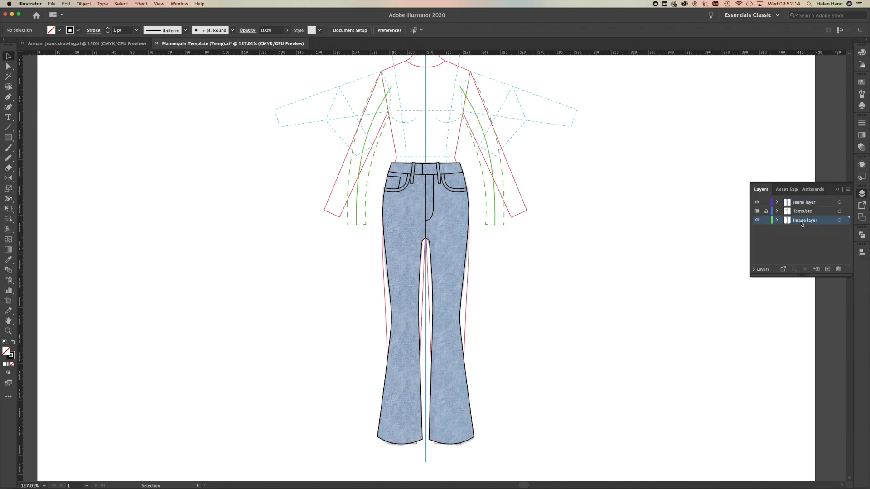
Move the jeans reference photo out from behind the drawing to the empty area on its right-hand side.
left_click(839, 220)
key("Right")
key("Right")
key("Right")
key("Right")
key("Right")
key("Right")
key("Right")
key("Right")
left_click_drag(510, 279, 681, 277)
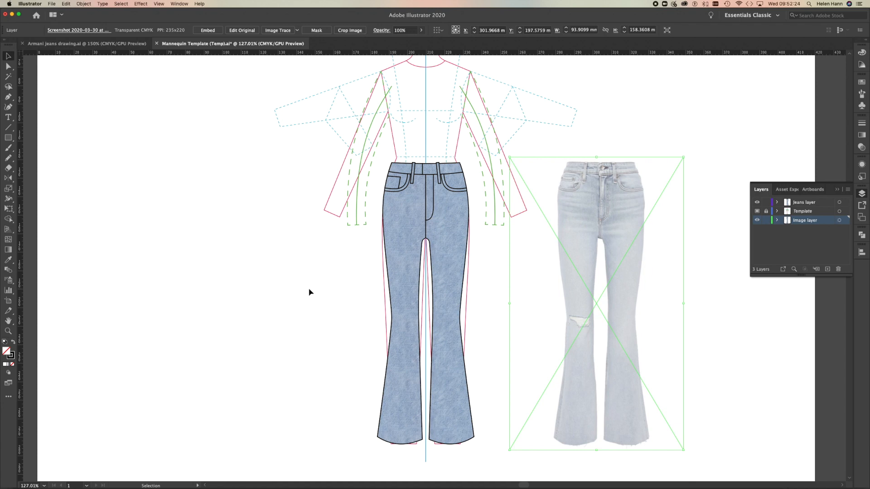
left_click(311, 292)
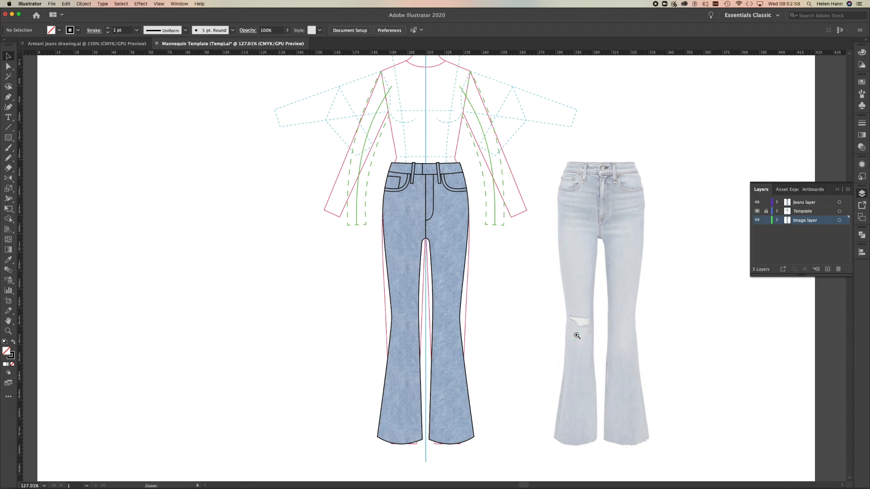
Lock the Image layer again and make the Jeans layer active for tracing the photo's knee rip with the Pen tool.
left_click_drag(580, 337, 705, 372)
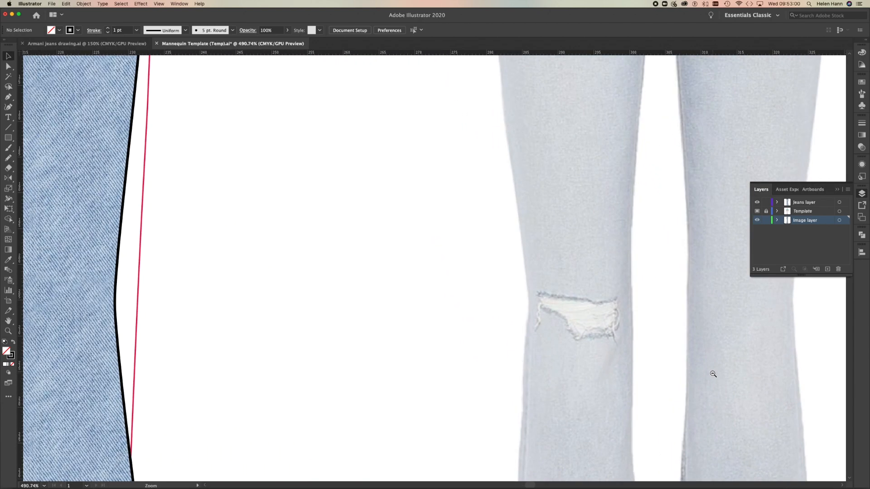
left_click_drag(598, 357, 392, 312)
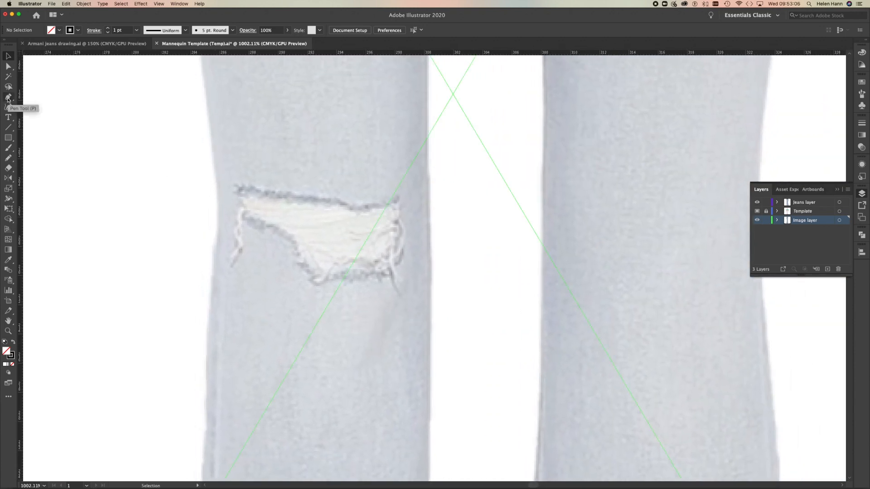
left_click(8, 98)
left_click(236, 187)
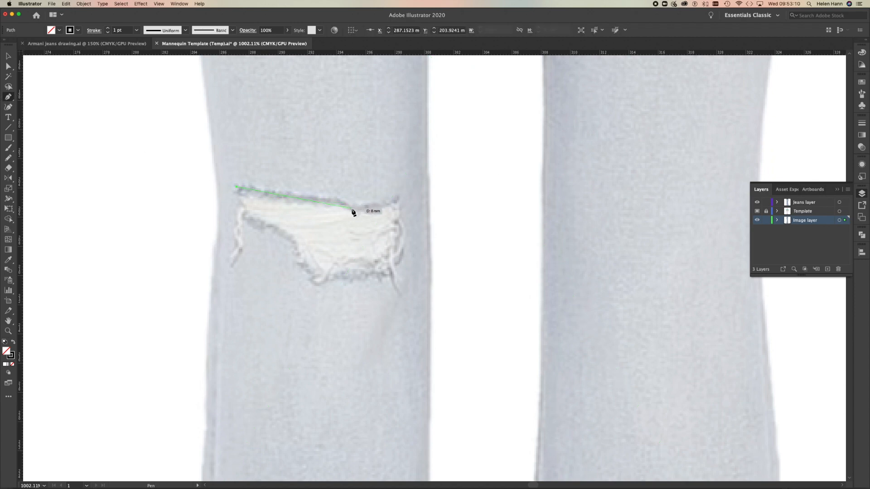
key("super+z")
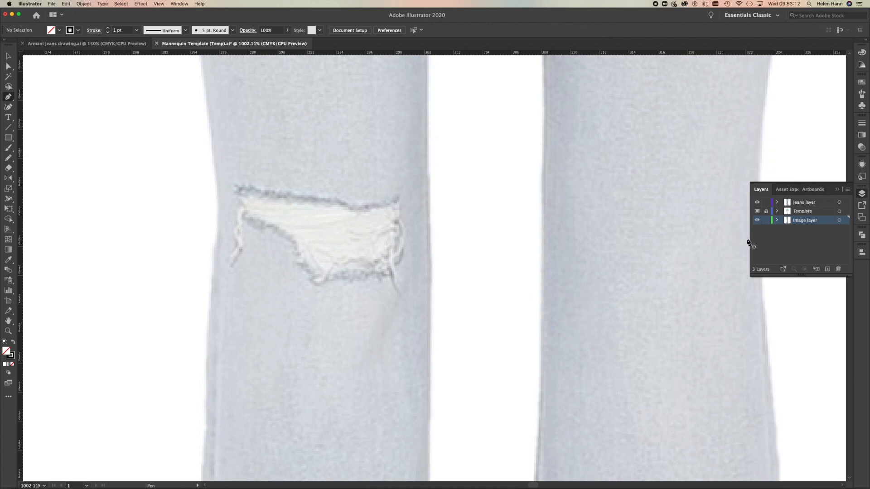
left_click(806, 205)
Trace the knee rip in the photo as a closed, straight-sided shape with the Pen tool.
left_click(236, 187)
left_click_drag(338, 201, 354, 212)
left_click(352, 209)
left_click(400, 202)
left_click(398, 263)
left_click(315, 277)
left_click(293, 239)
left_click(242, 212)
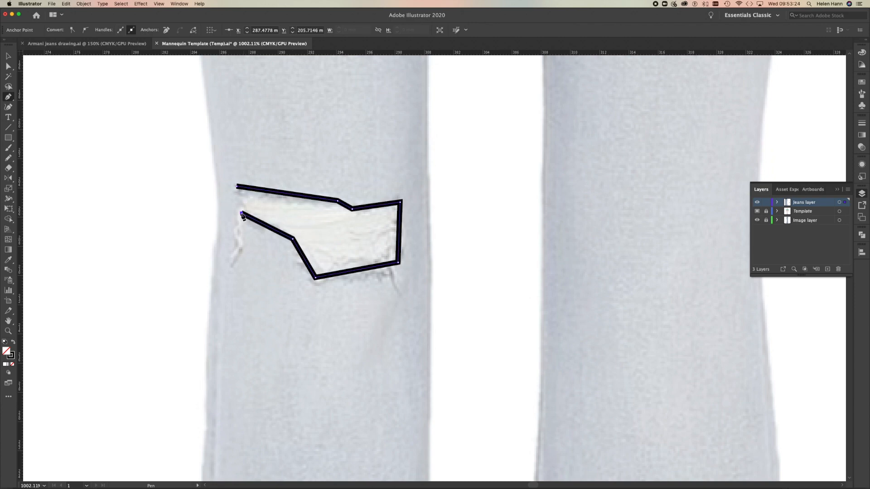
left_click(236, 185)
Give the rip outline a 0.25 pt stroke with round caps and round corner joins.
left_click(863, 126)
left_click(850, 121)
left_click(838, 120)
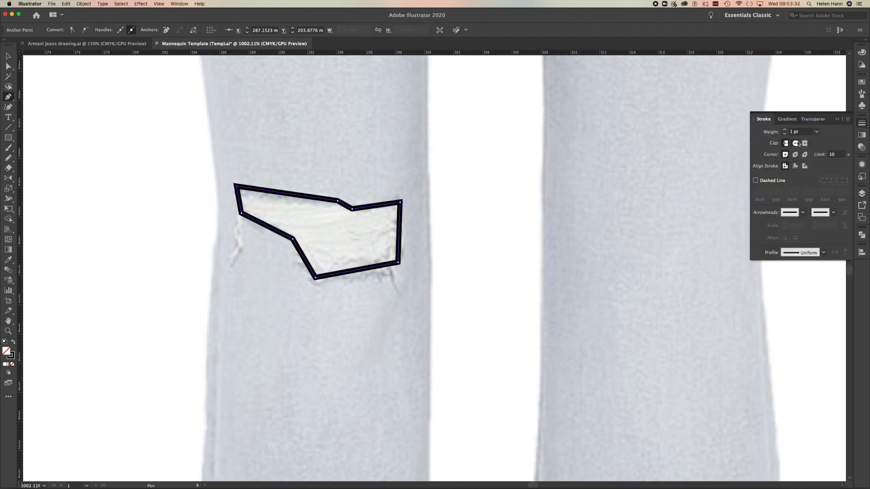
left_click(796, 143)
left_click(796, 155)
left_click(816, 132)
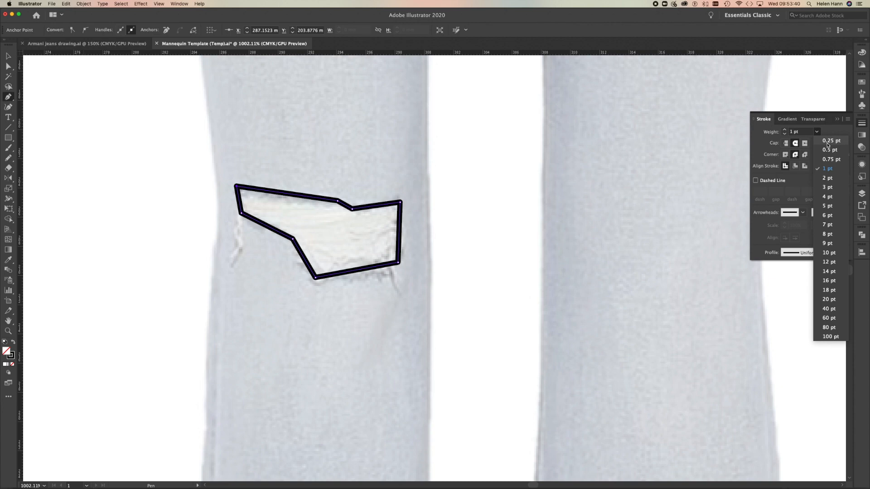
left_click(828, 142)
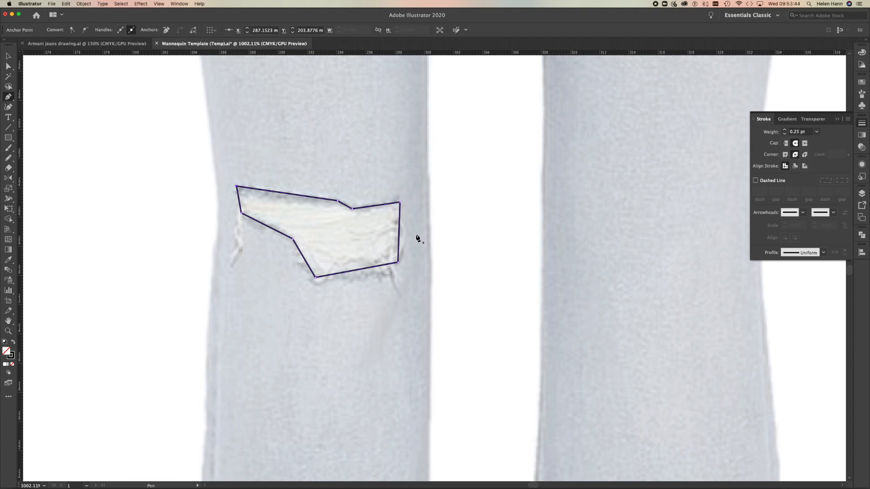
Apply a Roughen effect to the rip outline with 2% relative size, 99/in detail and corner points, and deselect it.
left_click(137, 3)
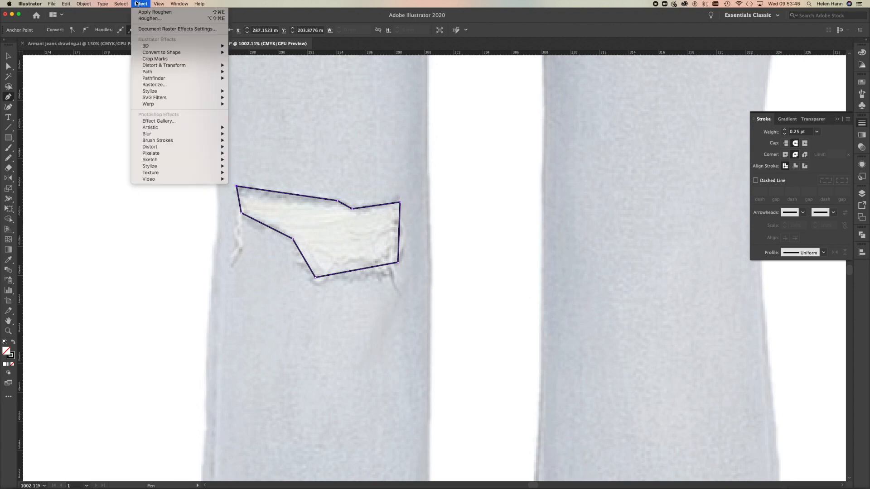
mouse_move(162, 67)
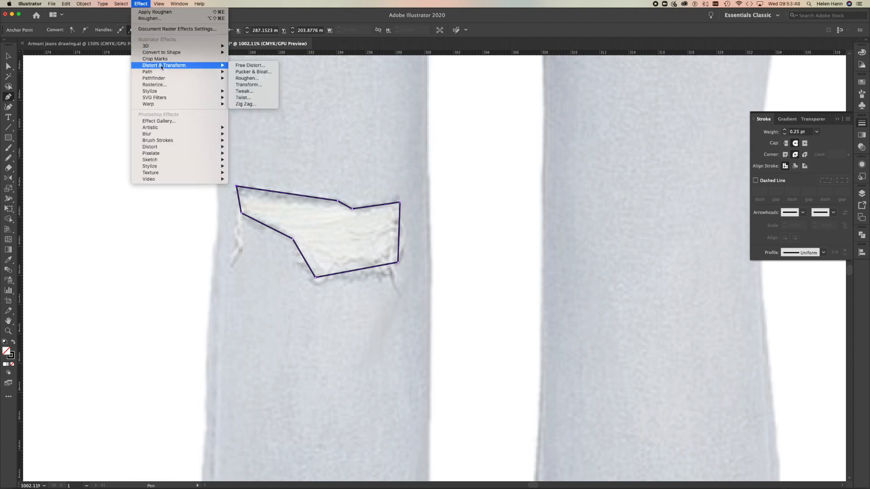
left_click(247, 78)
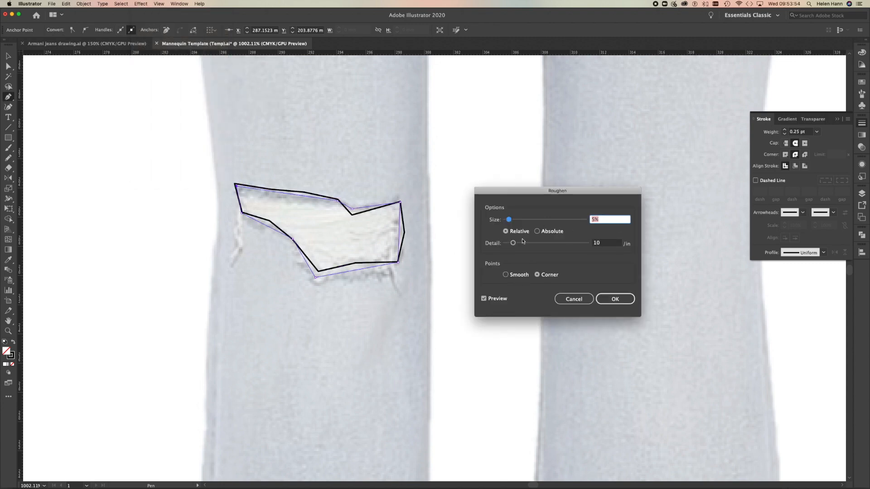
left_click_drag(514, 243, 572, 245)
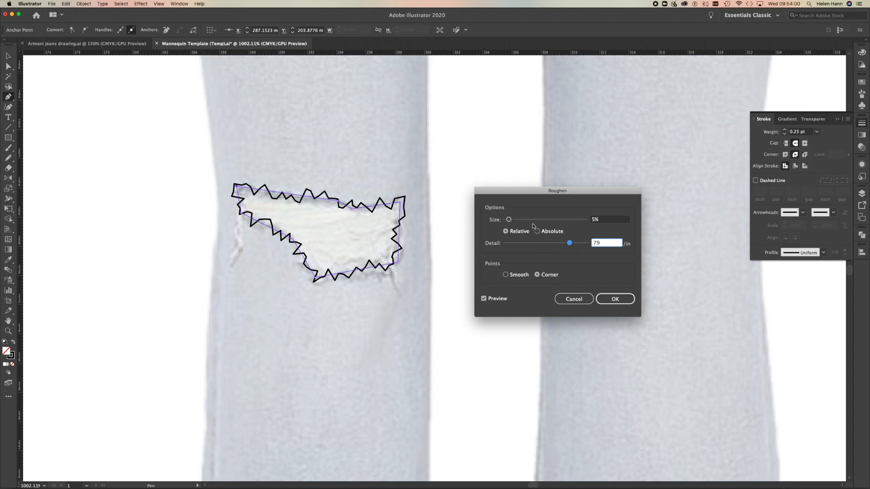
left_click_drag(510, 222, 506, 221)
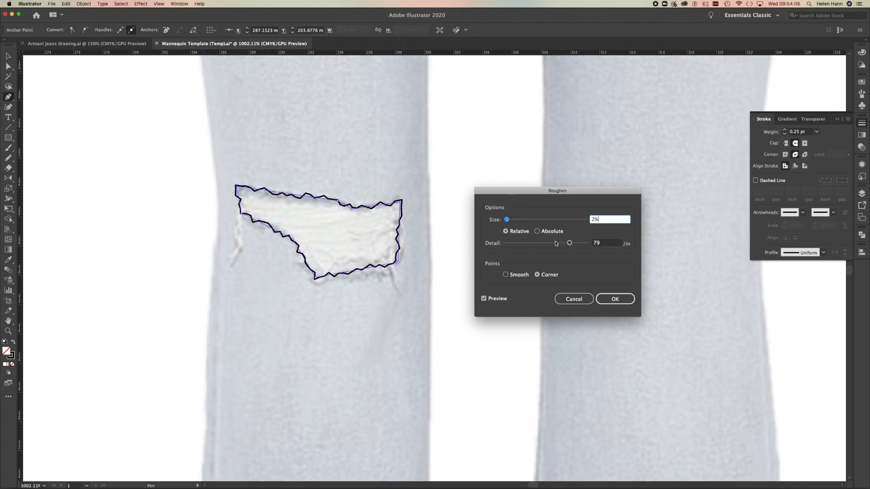
left_click_drag(570, 245, 585, 245)
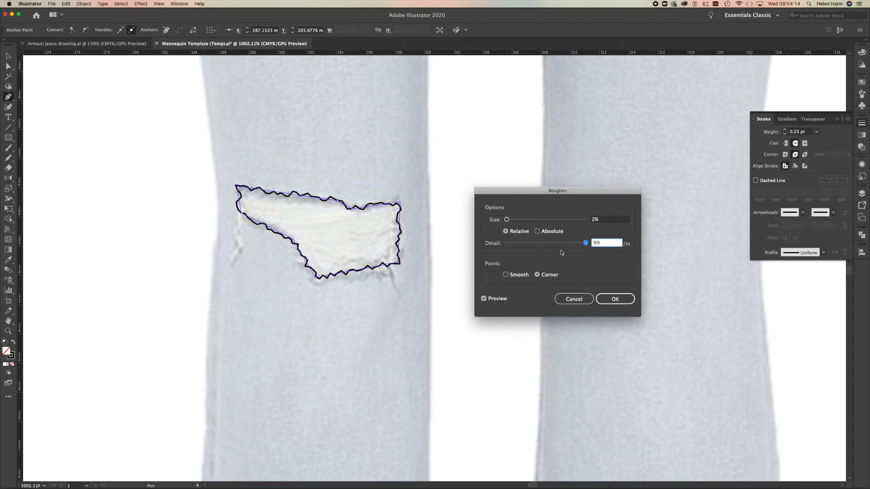
left_click(614, 299)
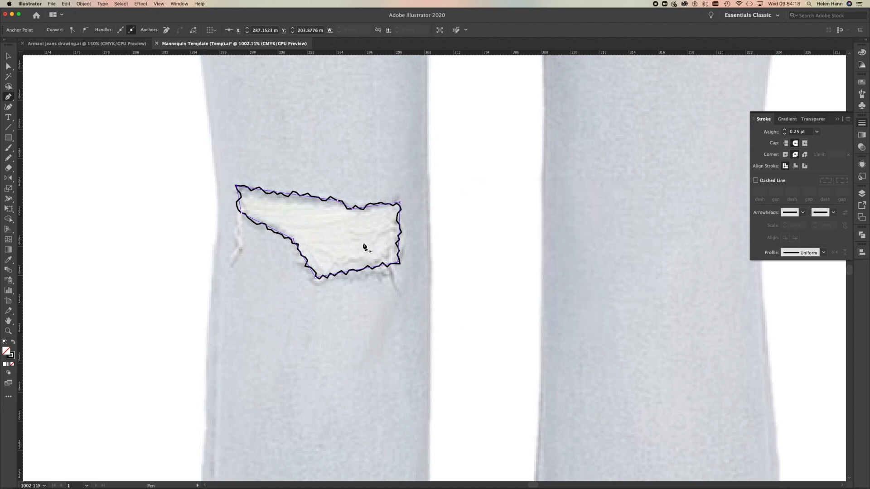
key("v")
left_click(137, 198)
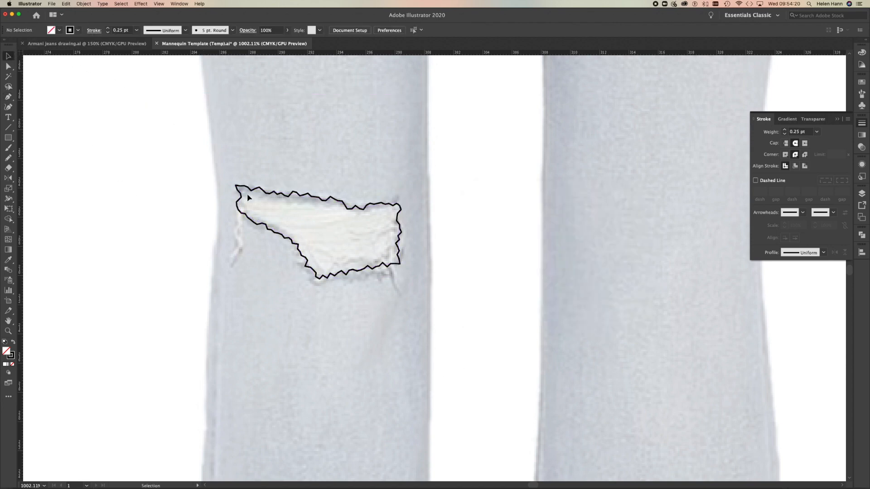
Try a pale blue stroke colour, D0DCEF, on the roughened rip outline.
left_click(266, 194)
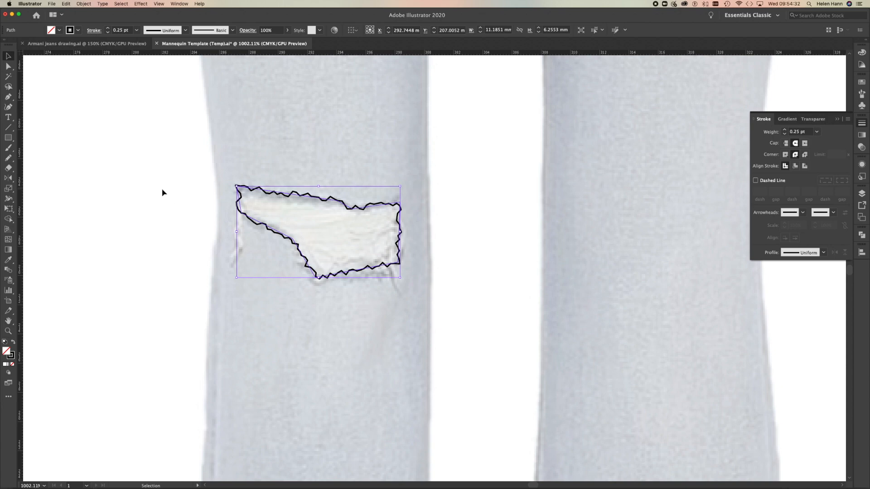
left_click(7, 98)
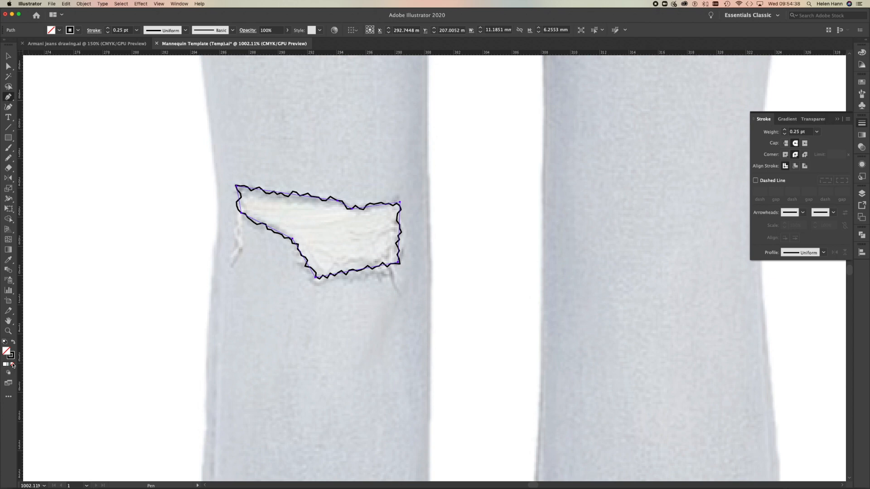
left_click(12, 361)
double_click(11, 358)
left_click(430, 237)
left_click(341, 200)
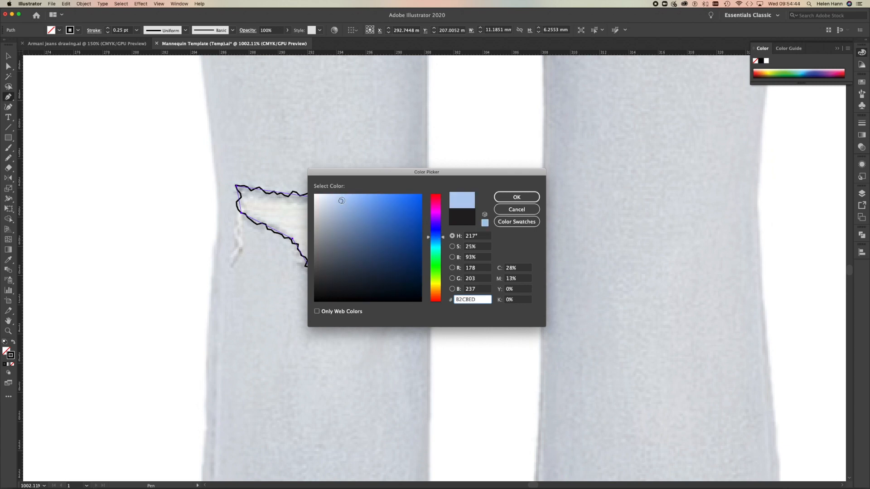
left_click(334, 199)
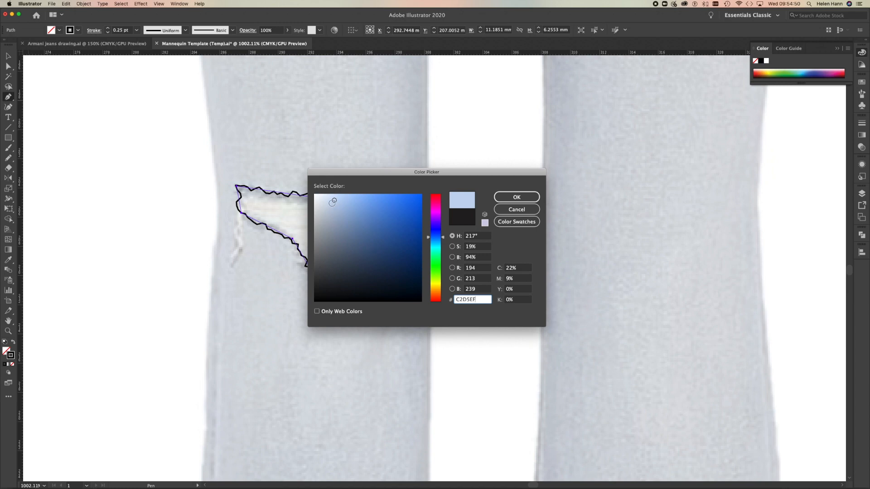
left_click(328, 200)
left_click(526, 197)
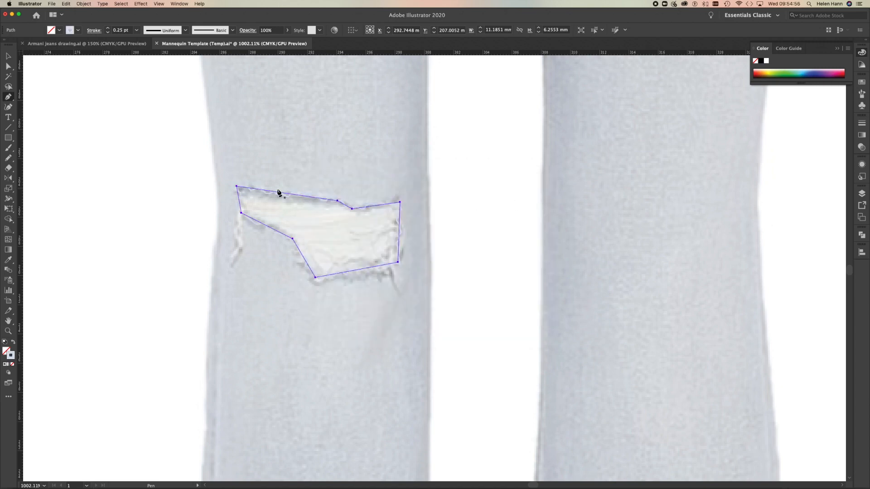
Undo the rip outline's stroke colour change and deselect the shape.
key("super+z")
left_click(7, 56)
left_click(104, 170)
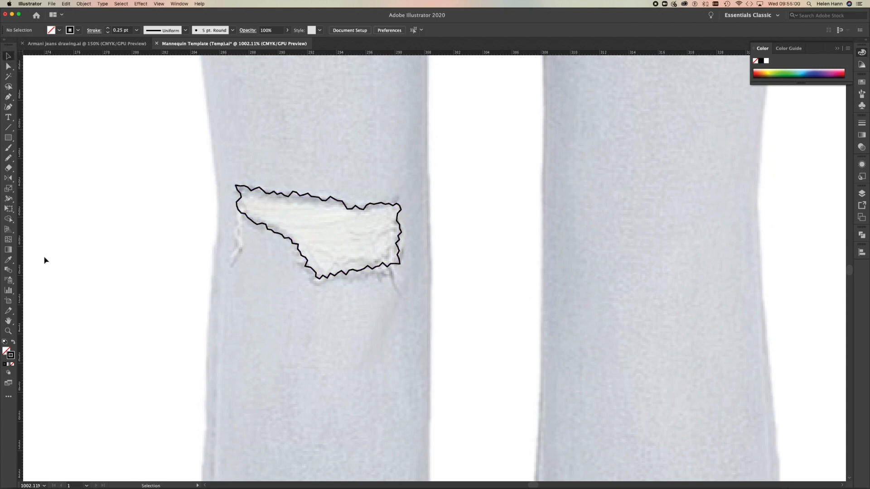
Set the stroke colour for new paths to pale blue, C2D2EF.
double_click(11, 355)
left_click(435, 235)
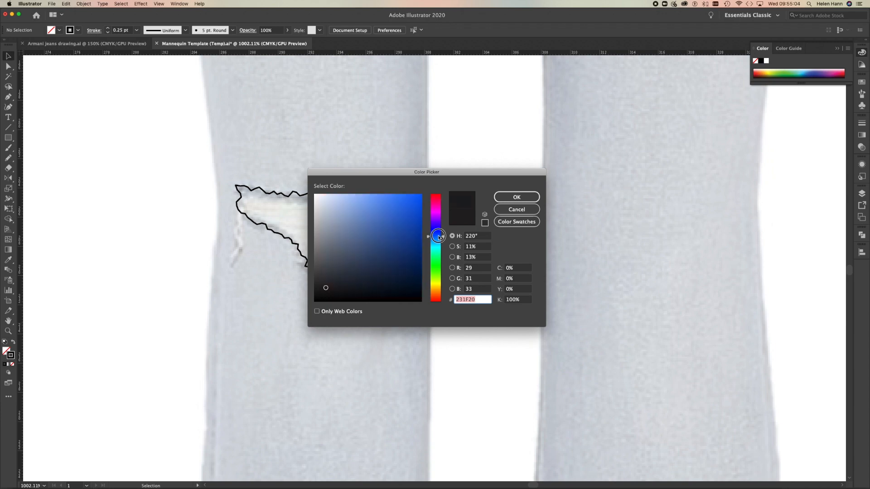
left_click(339, 201)
left_click(332, 200)
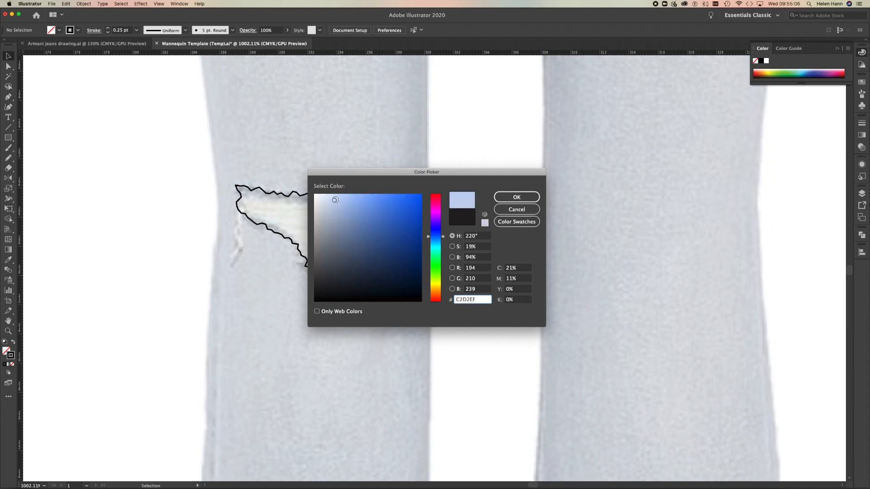
left_click(517, 197)
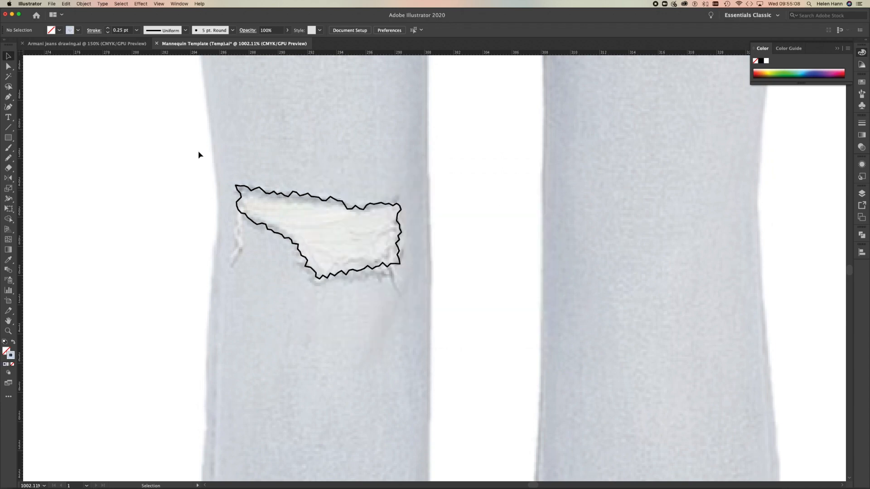
Draw one continuous zigzag of closely spaced crosswise threads with the Pen tool, covering the rip from its upper to lower edge and overshooting both sides.
left_click(8, 98)
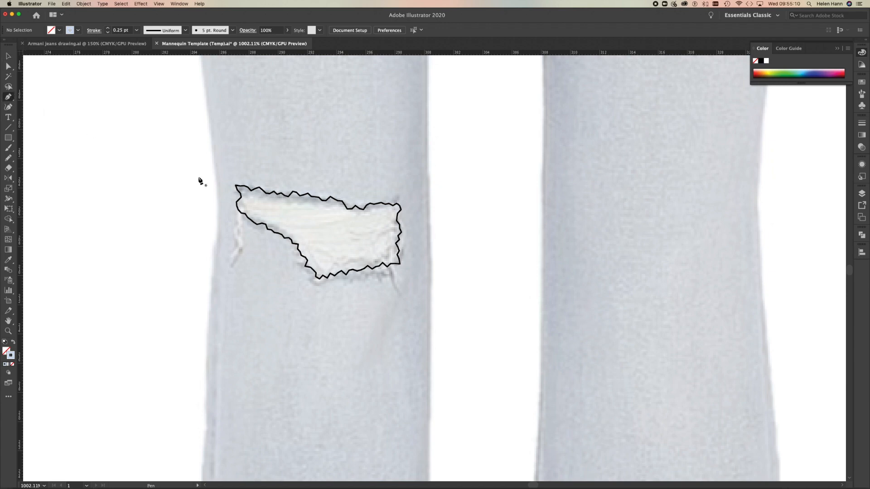
left_click(222, 186)
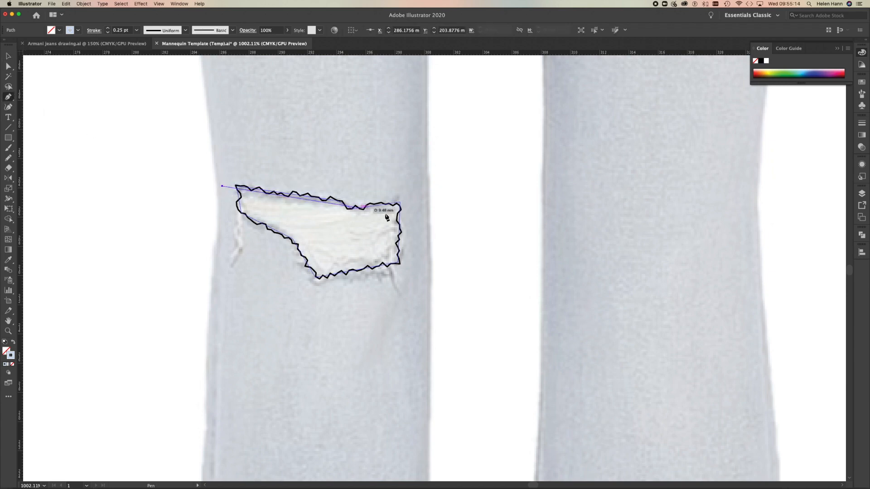
left_click(421, 211)
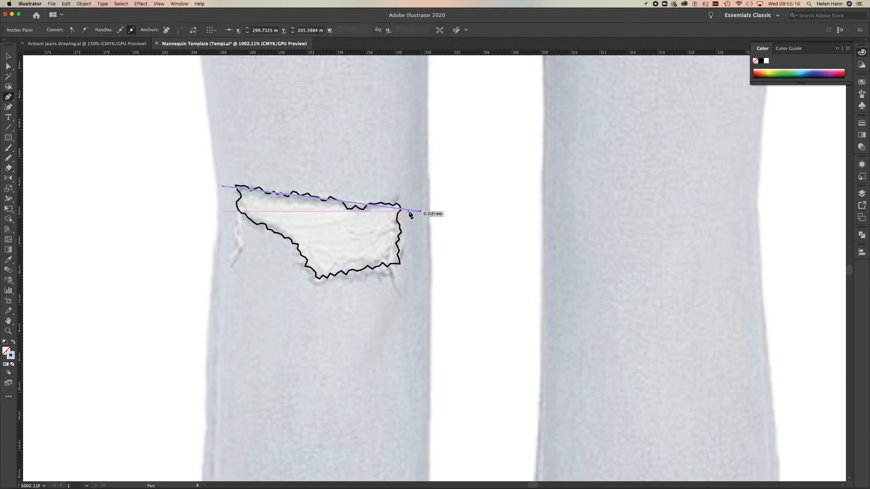
left_click(222, 189)
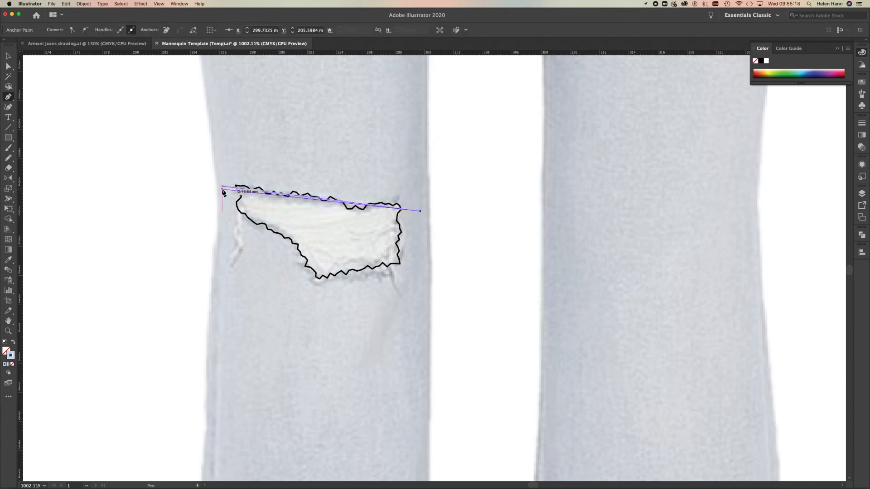
left_click(418, 216)
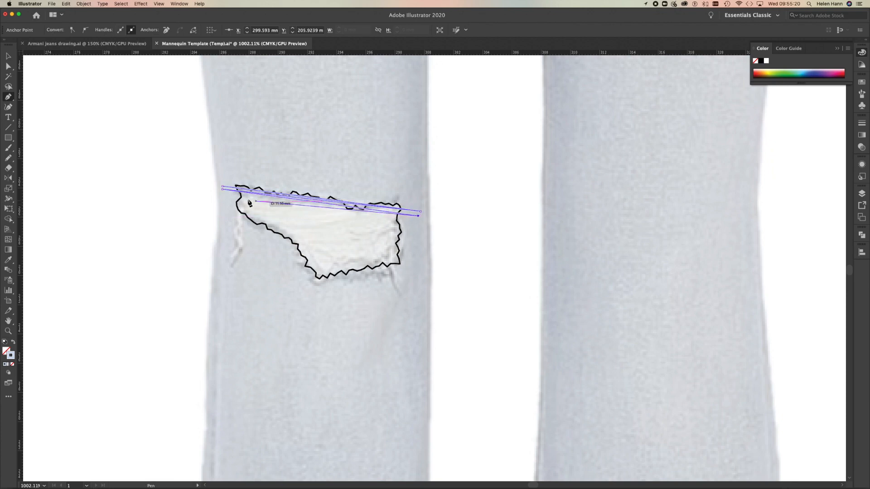
left_click(415, 222)
left_click(224, 201)
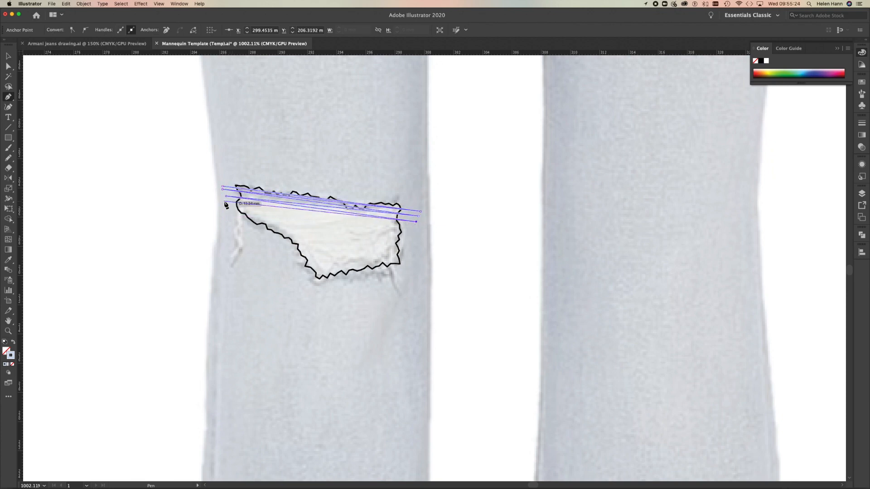
left_click(416, 227)
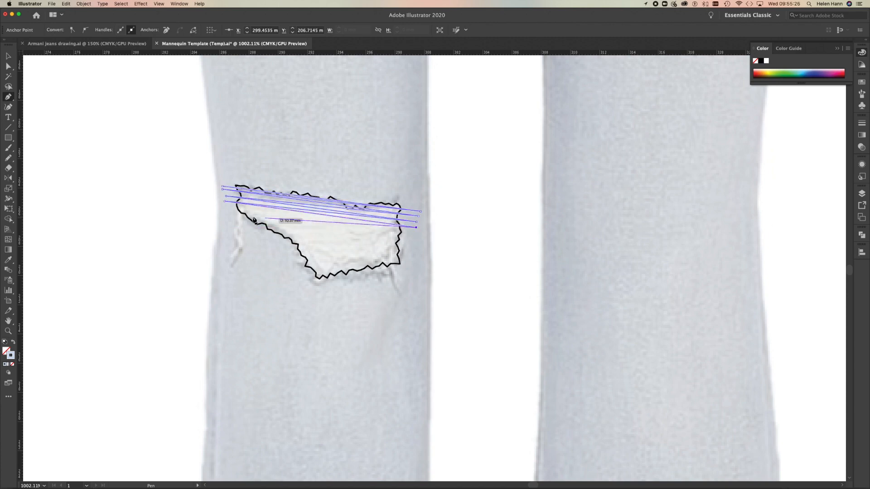
left_click(230, 207)
left_click(416, 231)
left_click(236, 216)
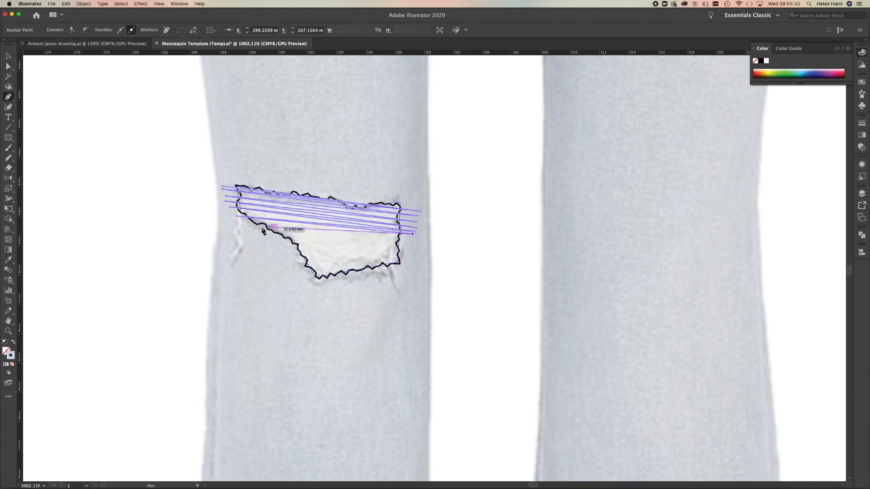
left_click(254, 226)
left_click(408, 237)
left_click(267, 235)
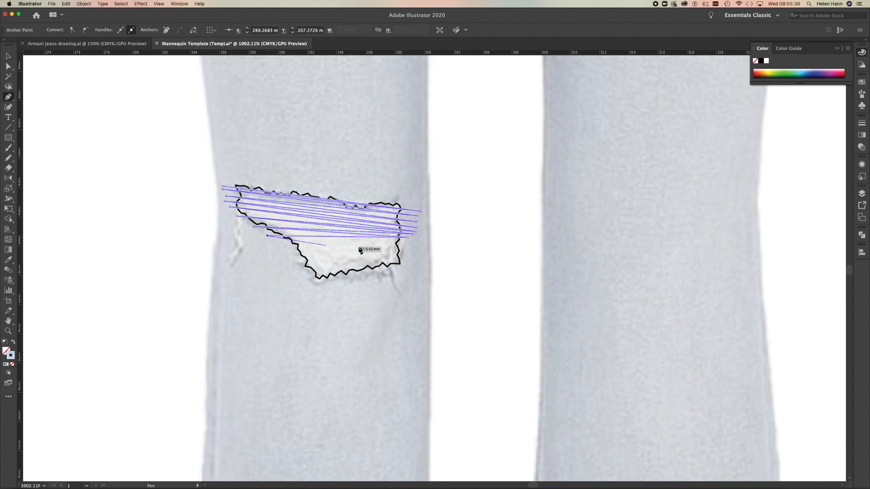
left_click(409, 241)
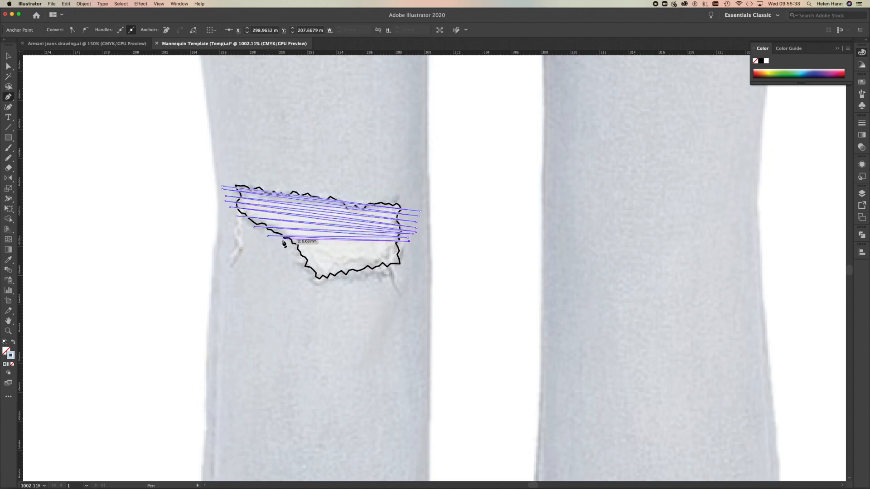
left_click(407, 245)
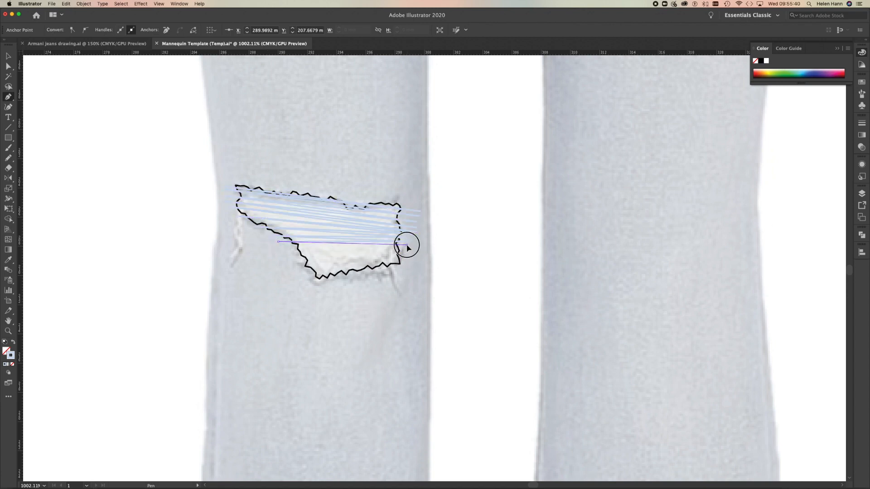
left_click(287, 246)
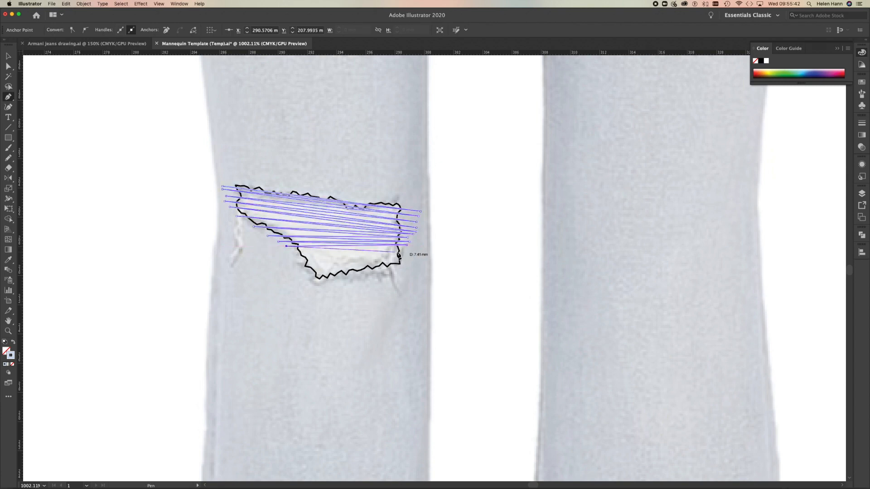
left_click(408, 249)
left_click(287, 251)
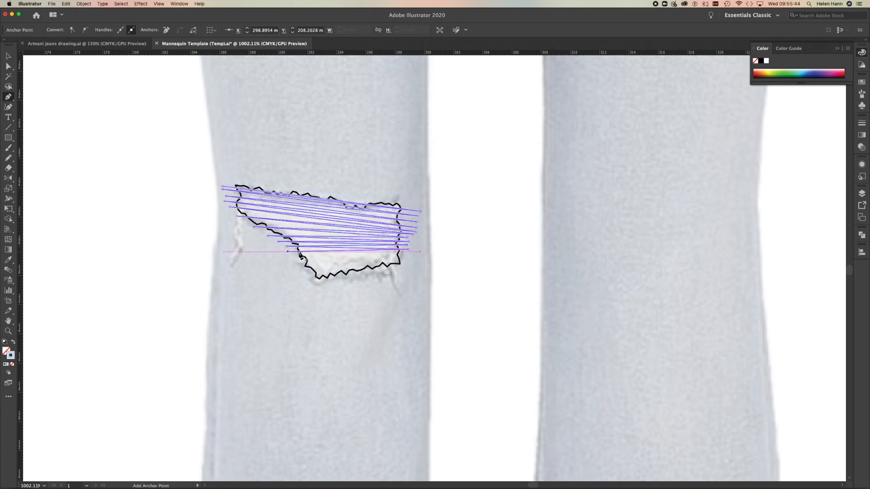
left_click(418, 255)
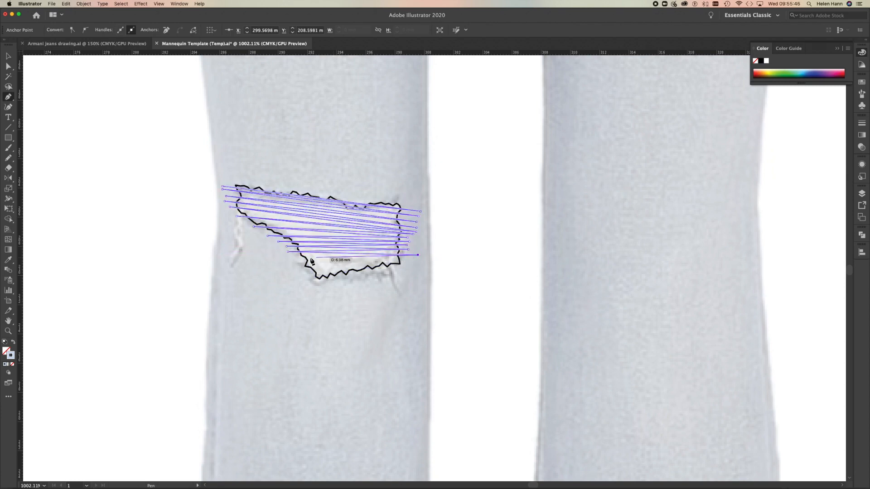
left_click(290, 254)
left_click(415, 260)
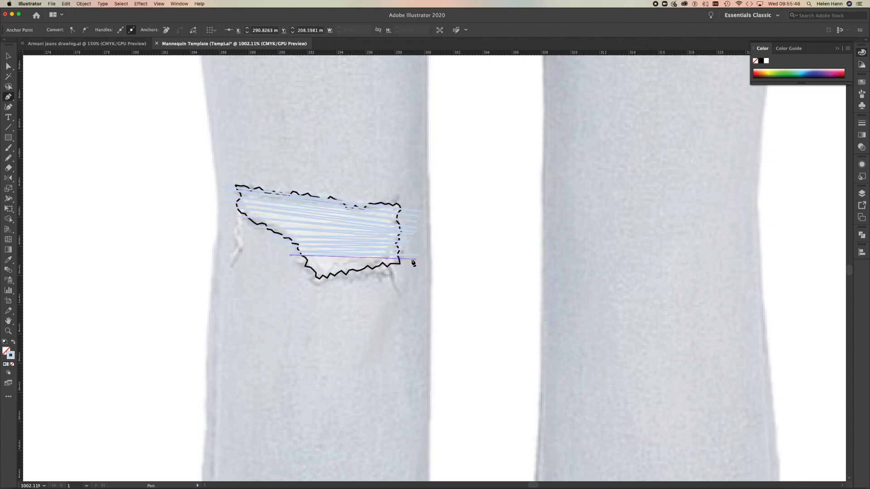
left_click(294, 261)
left_click(410, 263)
left_click(292, 266)
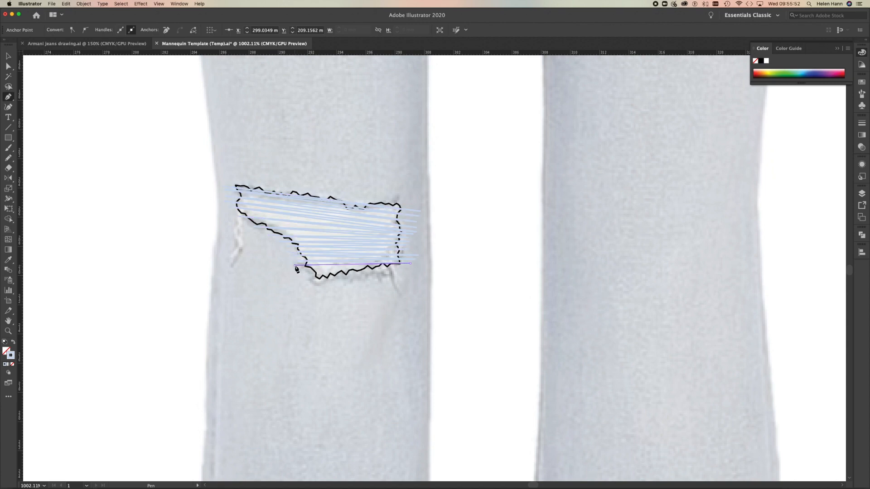
left_click(403, 269)
left_click(301, 273)
left_click(400, 277)
left_click(308, 278)
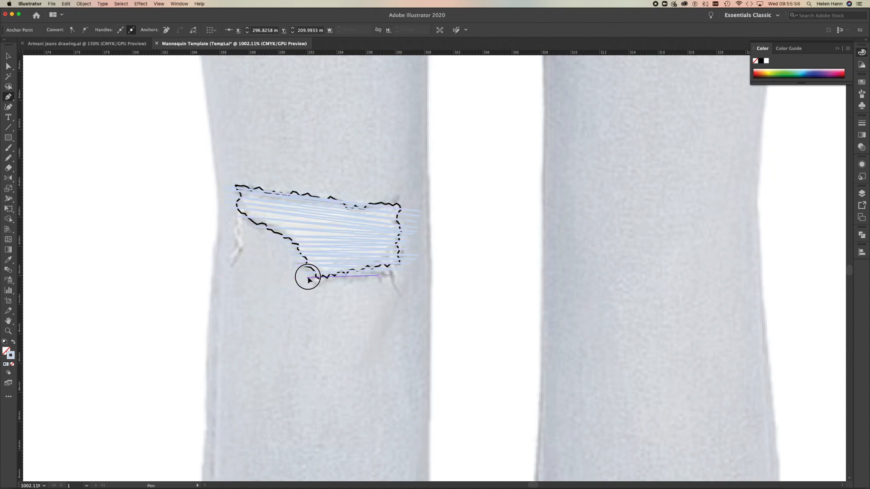
left_click(388, 280)
key("Escape")
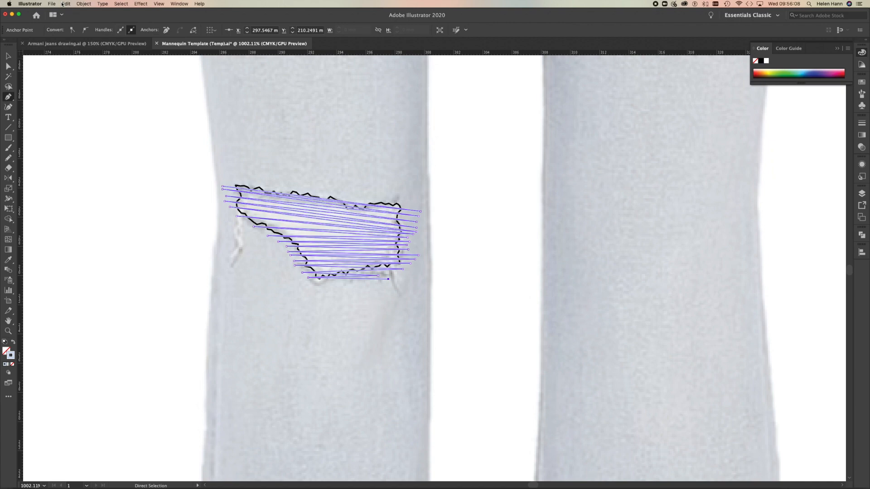
Paste a copy of the rip outline in front and use it as a clipping mask for the zigzag threads.
key("super+f")
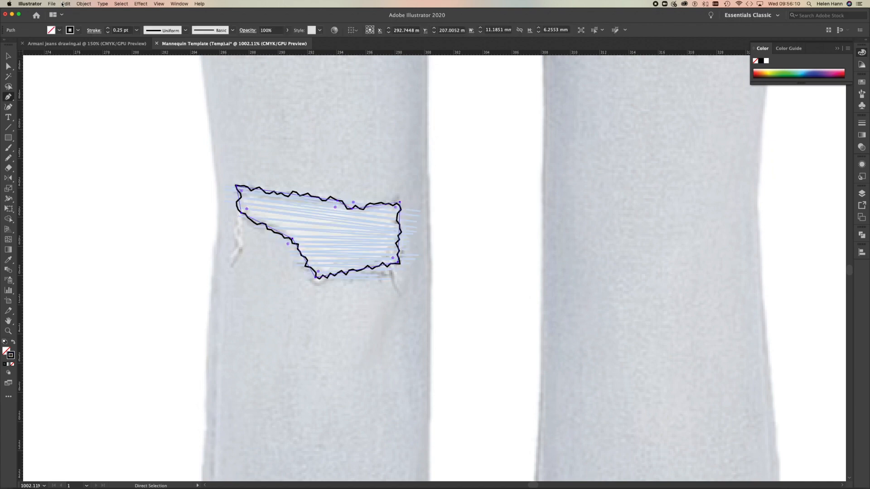
left_click(8, 57)
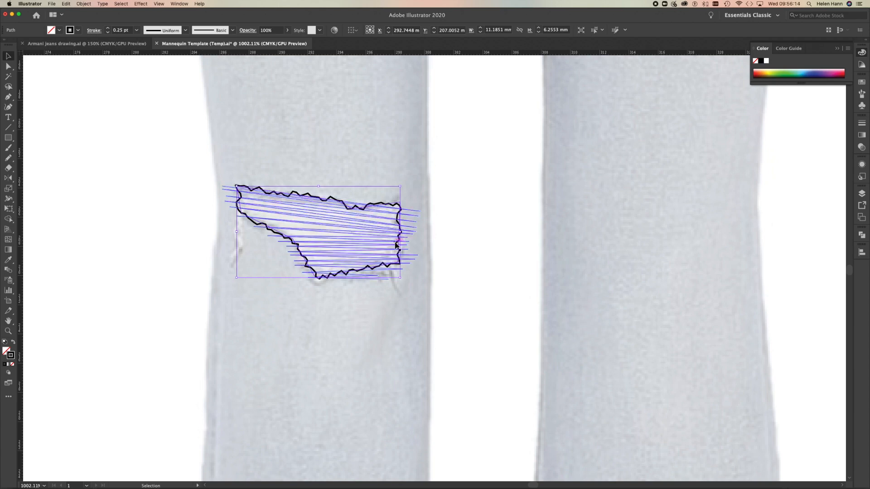
left_click(410, 219, "shift")
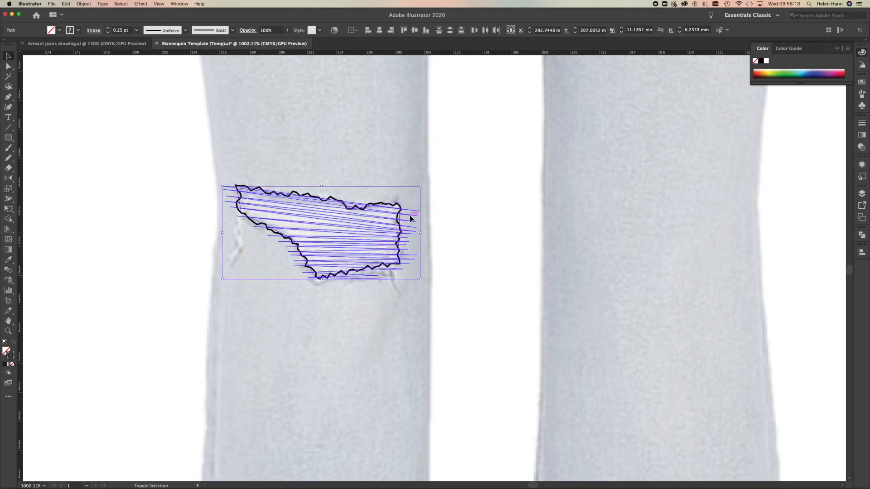
left_click(84, 4)
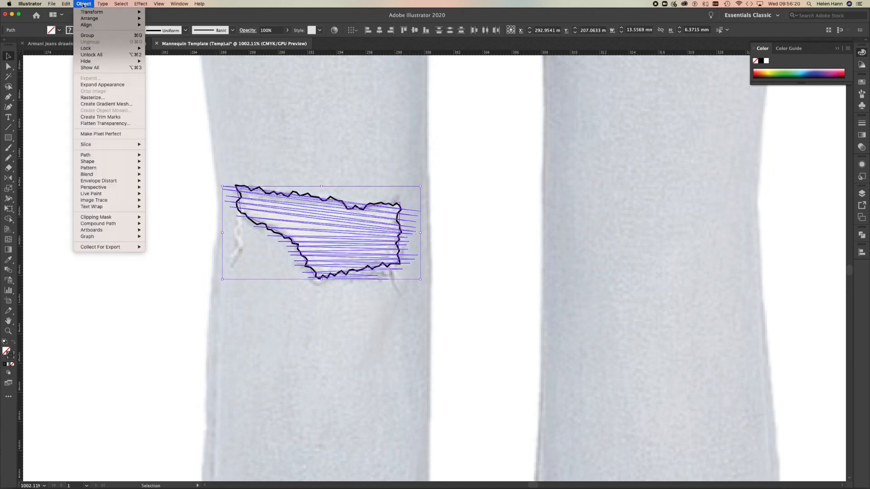
mouse_move(100, 217)
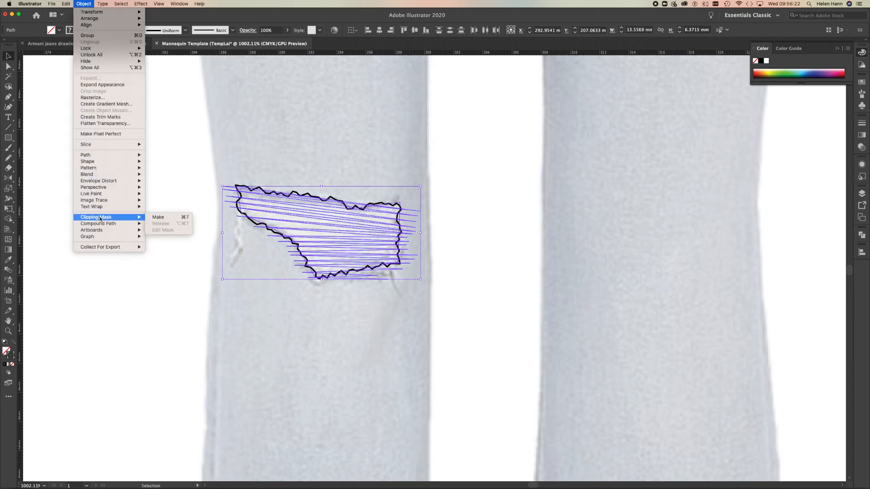
left_click(159, 218)
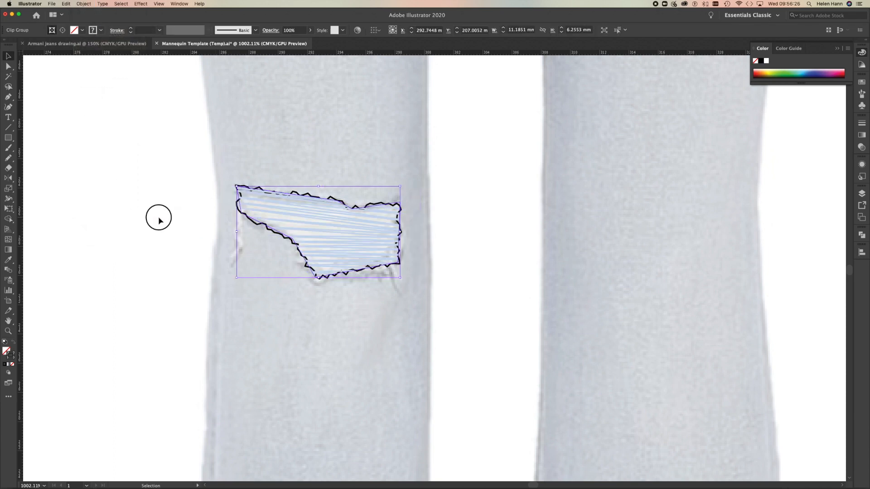
left_click(159, 217)
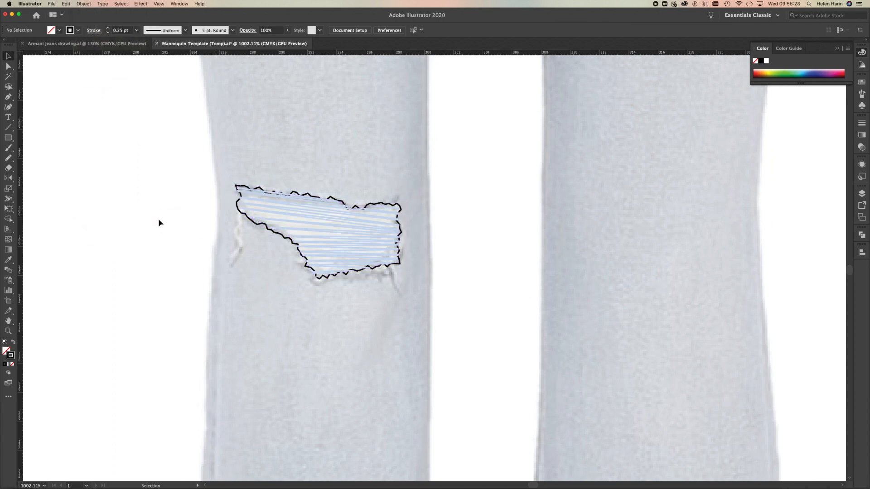
Lock the clipped threads and bring the roughened black rip outline in front of them.
left_click(292, 221)
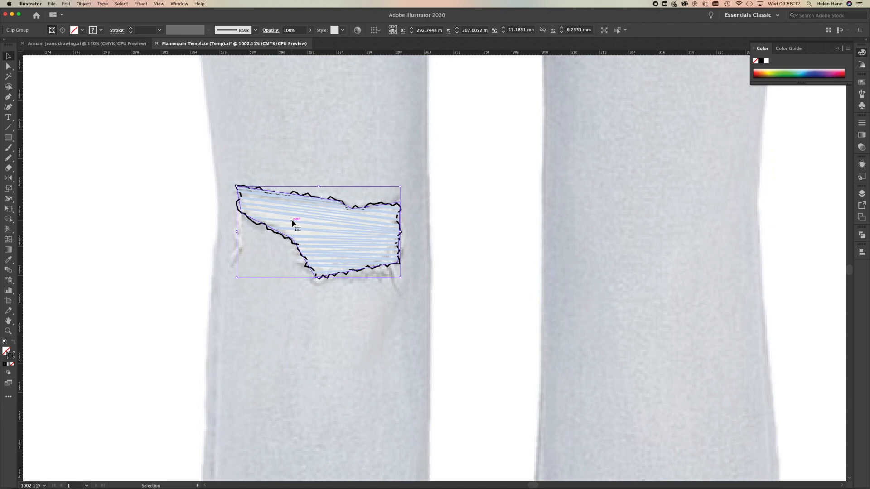
key("super+2")
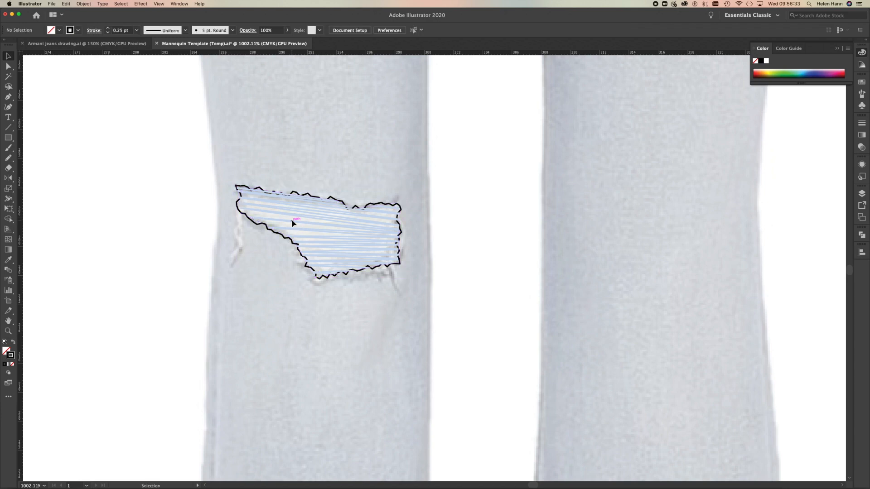
left_click(298, 195)
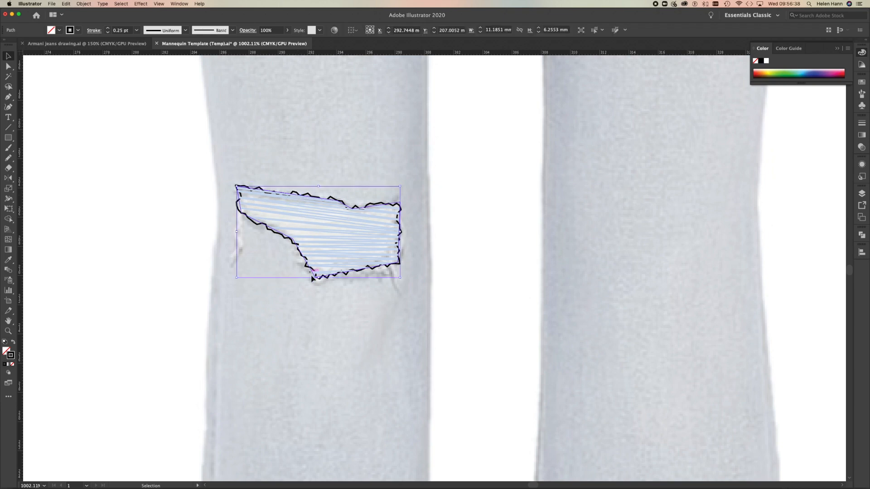
key("Delete")
key("a")
key("super+z")
key("v")
left_click(170, 223)
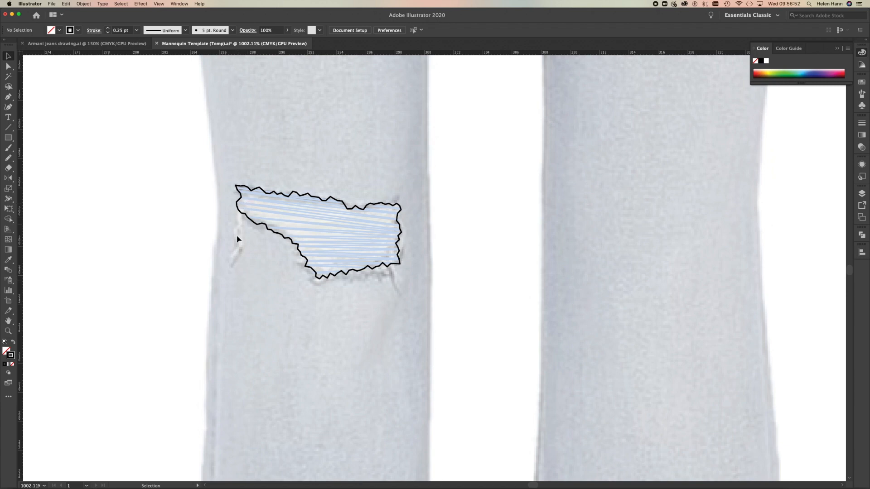
Pick up the clipped threads' pale blue stroke and draw two wavy loose threads with the Pencil tool, hanging from the rip's left end.
left_click(8, 157)
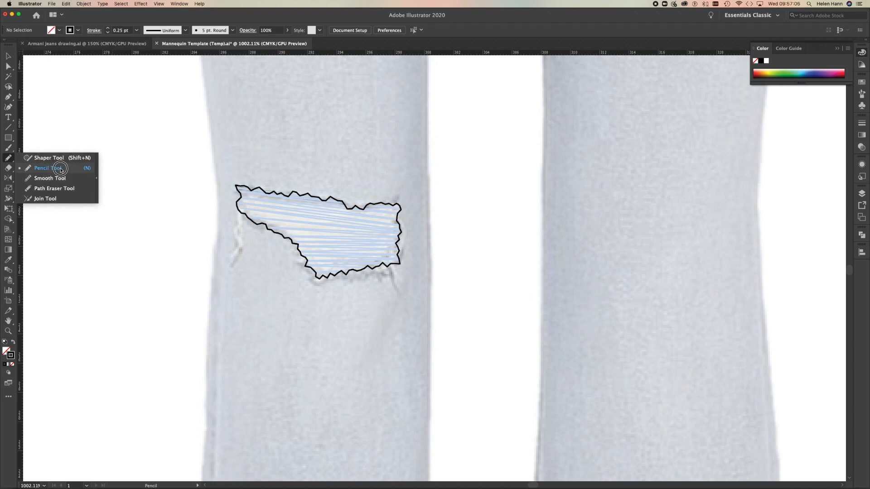
left_click(61, 169)
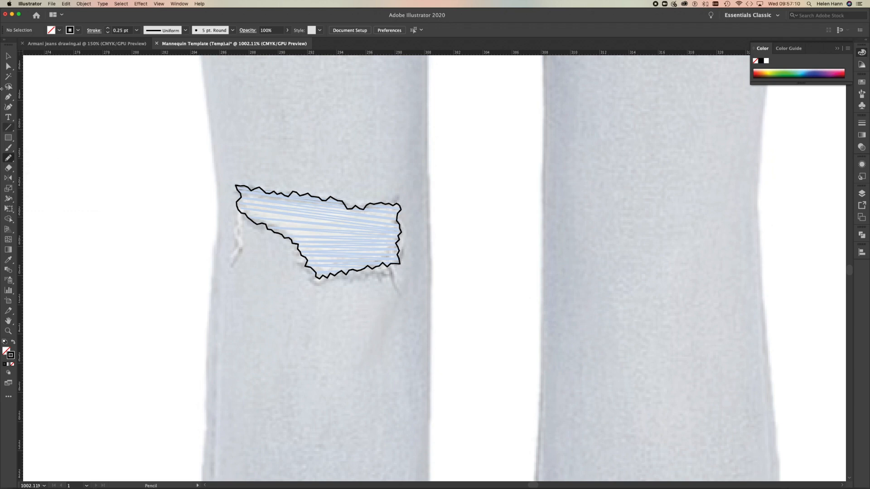
left_click(8, 66)
key("super+a")
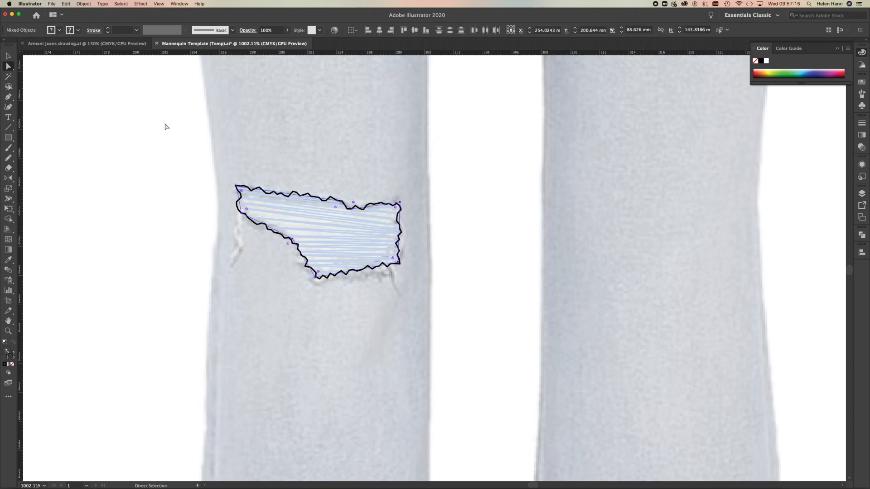
left_click(166, 124)
left_click(293, 216)
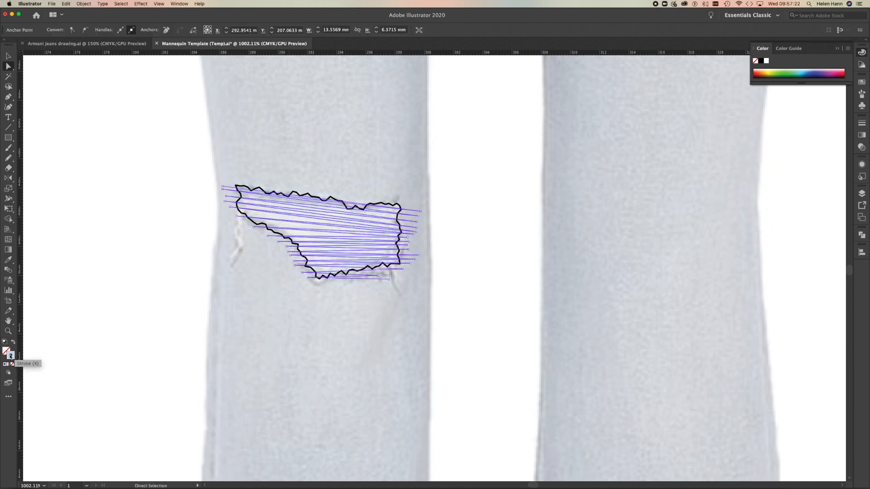
left_click(8, 157)
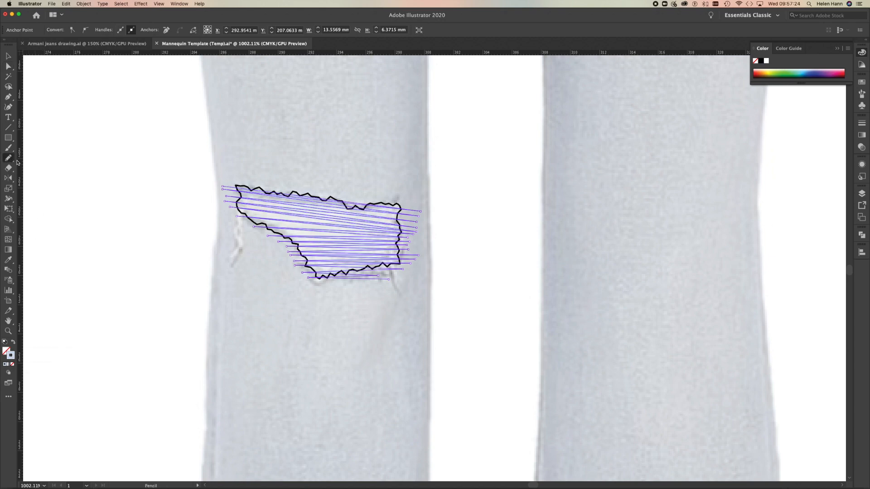
left_click_drag(242, 213, 237, 273)
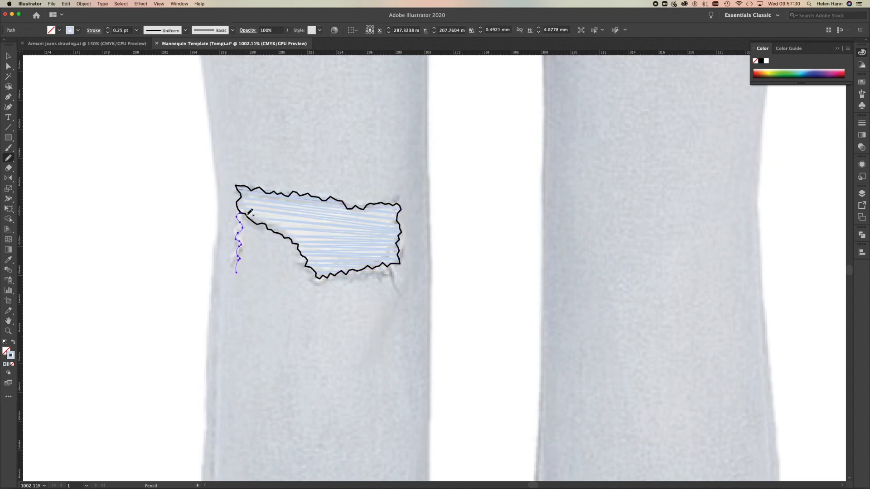
left_click_drag(245, 213, 245, 258)
Draw several more wavy loose threads of varied length hanging from the rip's lower edge.
left_click_drag(319, 277, 320, 309)
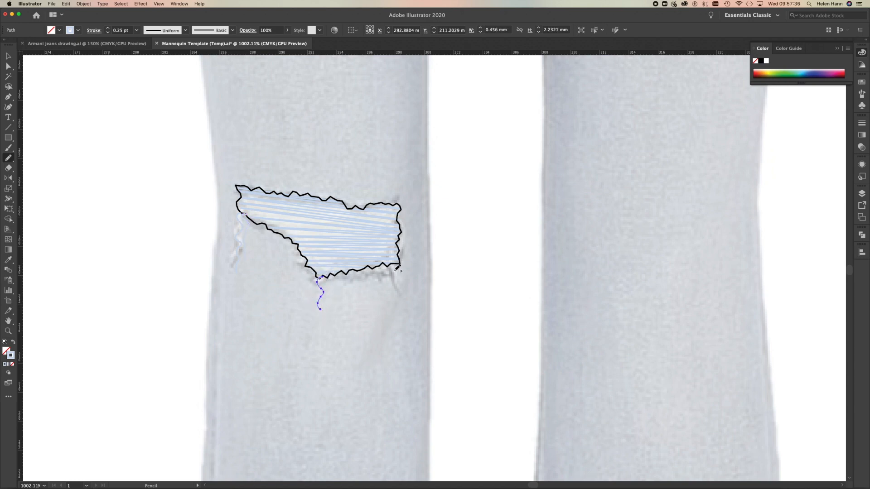
left_click_drag(388, 262, 395, 304)
left_click_drag(390, 263, 385, 295)
mouse_move(375, 266)
left_mouse_down()
mouse_move(368, 267)
mouse_move(364, 284)
mouse_move(352, 269)
mouse_move(352, 301)
left_mouse_up()
left_click_drag(398, 262, 401, 307)
left_click_drag(306, 267, 304, 309)
Group the rip outline, its clipped threads and all the loose frays.
key("v")
mouse_move(223, 176)
left_mouse_down()
mouse_move(369, 253)
mouse_move(435, 336)
left_mouse_up()
right_click(435, 339)
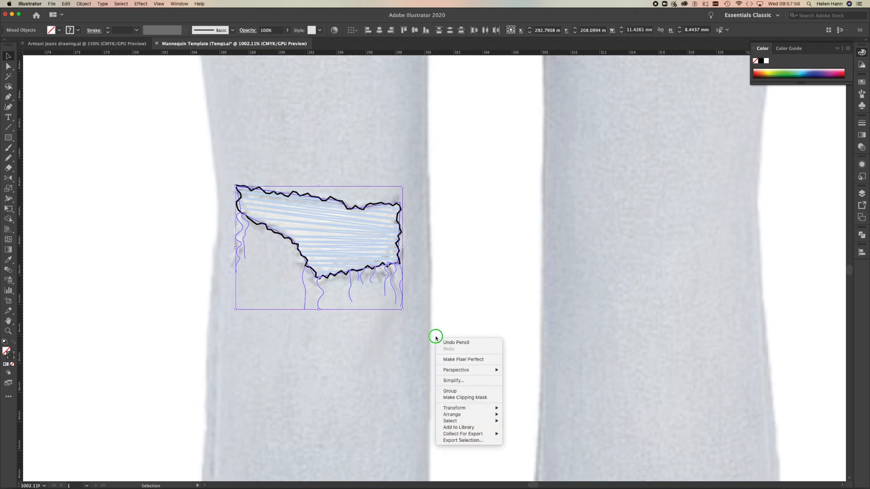
left_click(453, 392)
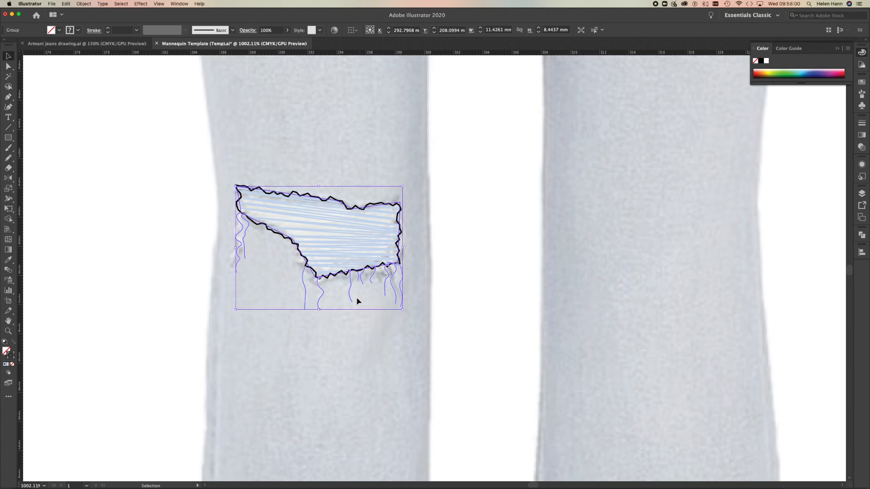
Save the grouped rip as a dynamic symbol named Worn Patch 1.
left_click(862, 106)
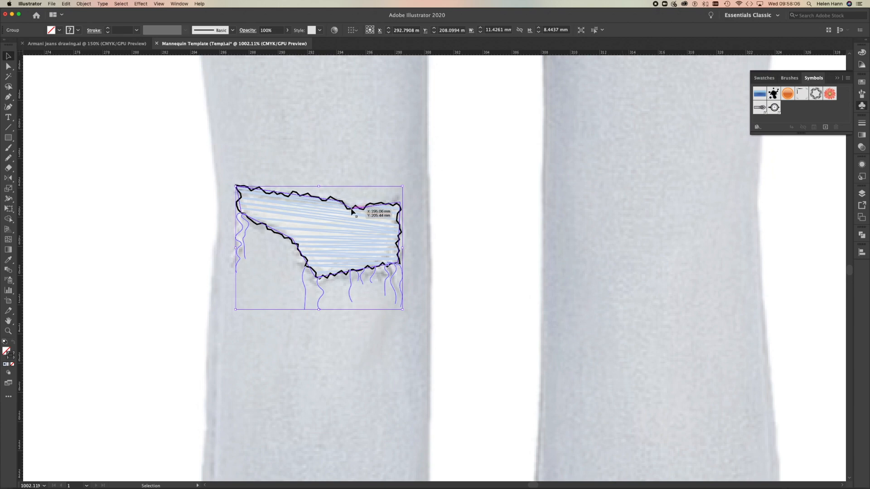
left_click_drag(342, 222, 798, 113)
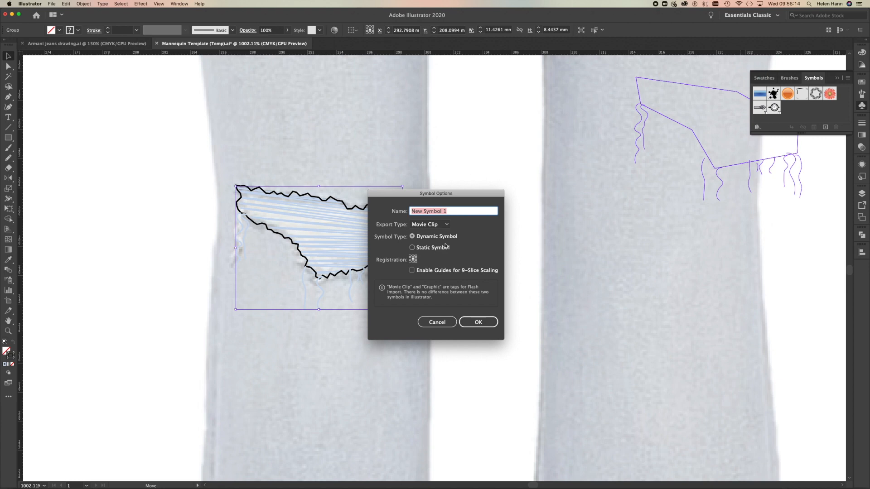
type("Worn Patch")
left_click(475, 323)
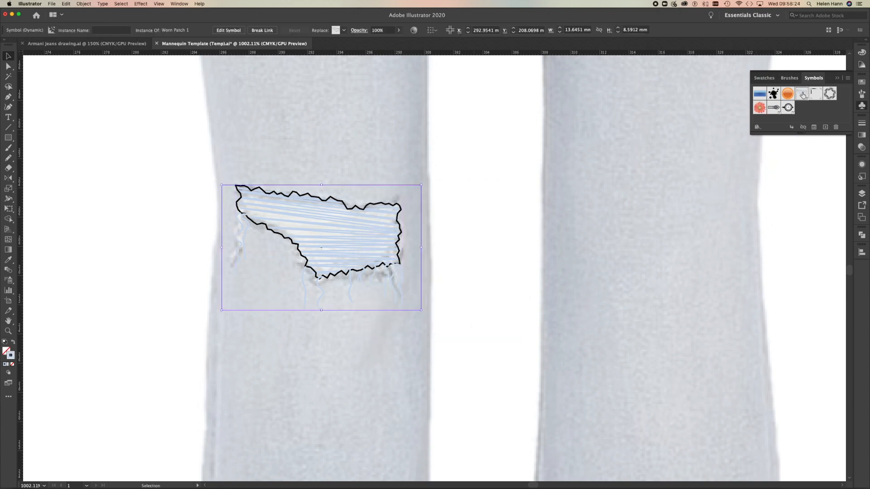
Try out an instance of the Worn Patch 1 symbol on the other leg of the reference photo and delete it.
left_click(802, 95)
left_click_drag(801, 95, 646, 208)
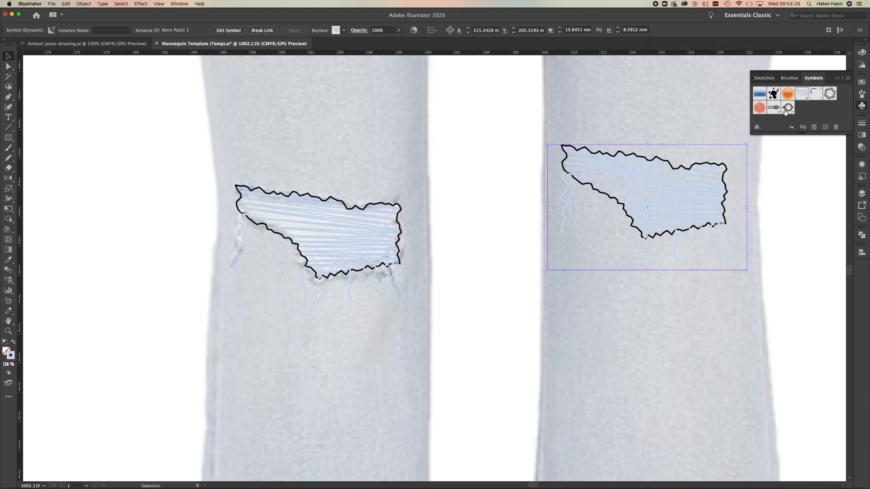
key("Delete")
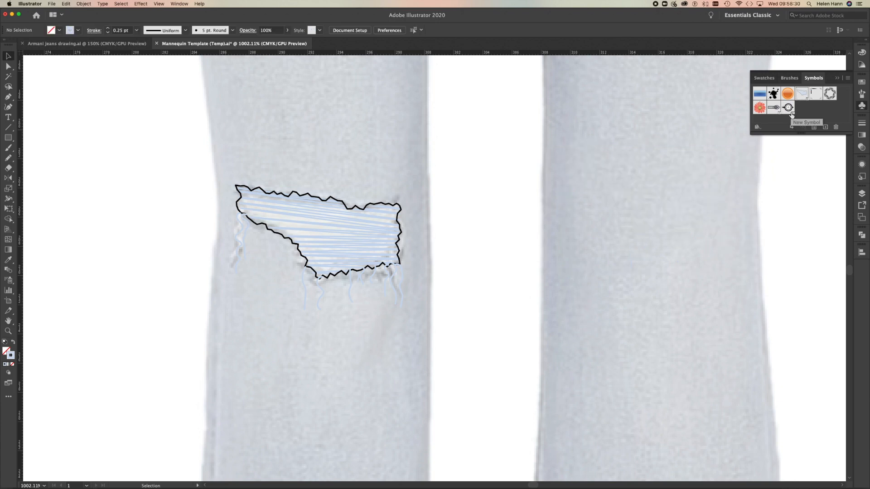
Move the worn patch from the reference photo onto the left-hand knee of the denim-filled flat and deselect it.
key("z")
left_click(273, 342, "alt")
left_click(330, 294, "alt")
left_click(330, 292, "alt")
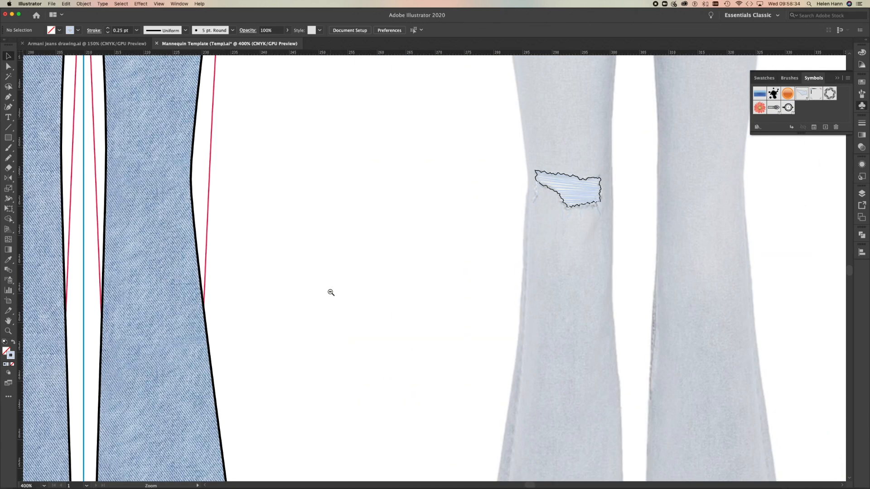
left_click(331, 293, "alt")
left_click_drag(612, 190, 200, 191)
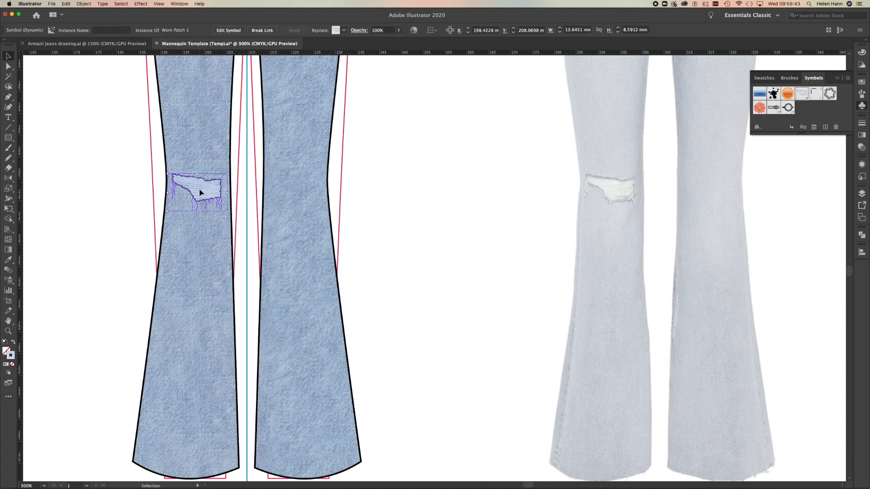
left_click(88, 210)
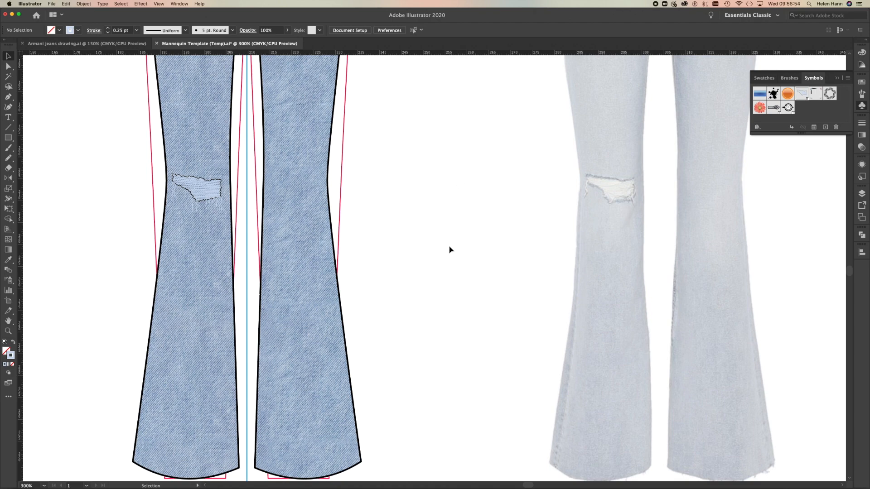
key("super+minus")
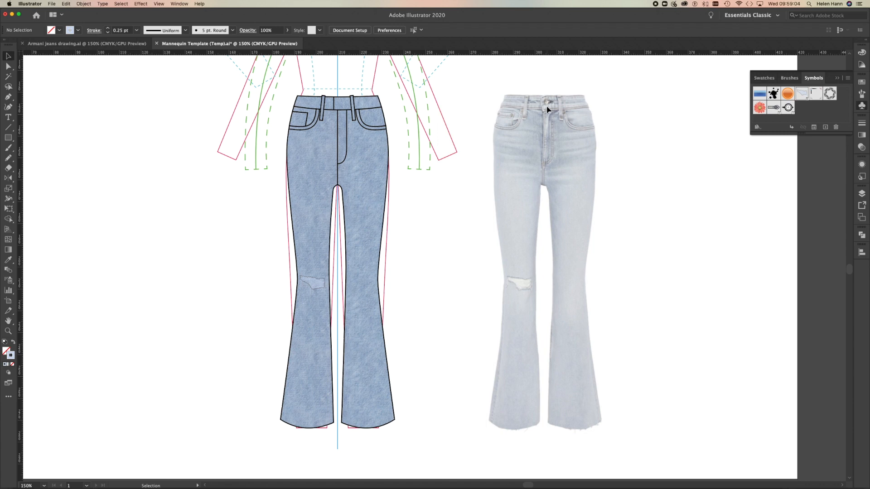
Switch to Photoshop and bring up the page-jeans-button-01.jpg document.
mouse_move(252, 486)
mouse_move(373, 487)
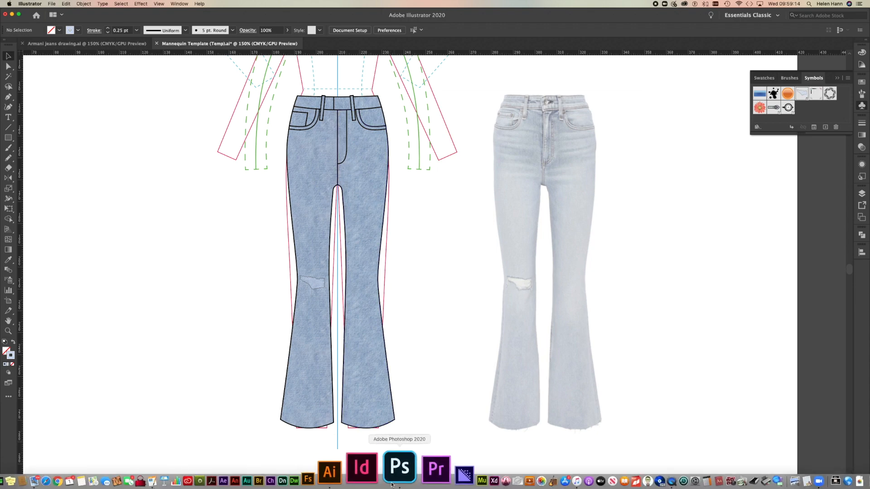
left_click(392, 483)
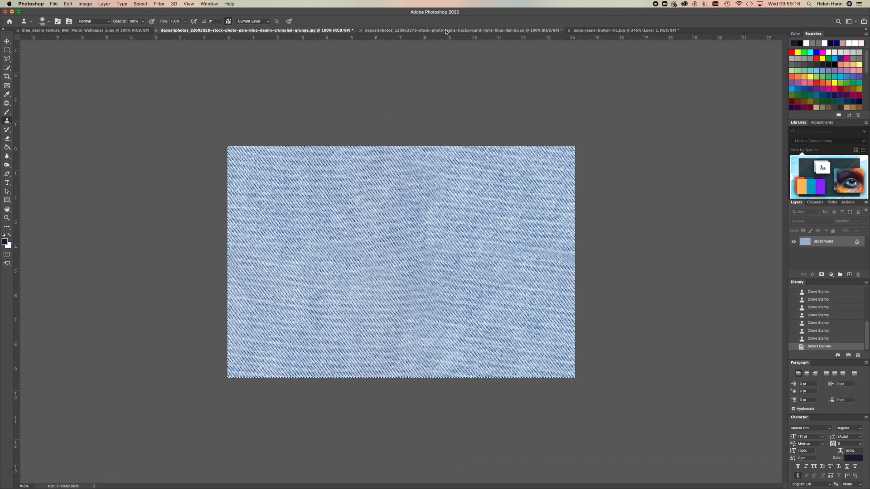
left_click(447, 31)
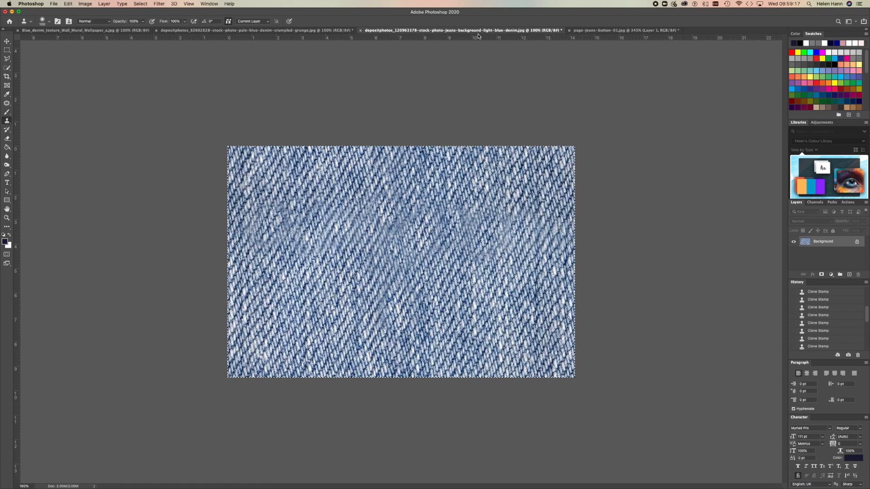
left_click(589, 30)
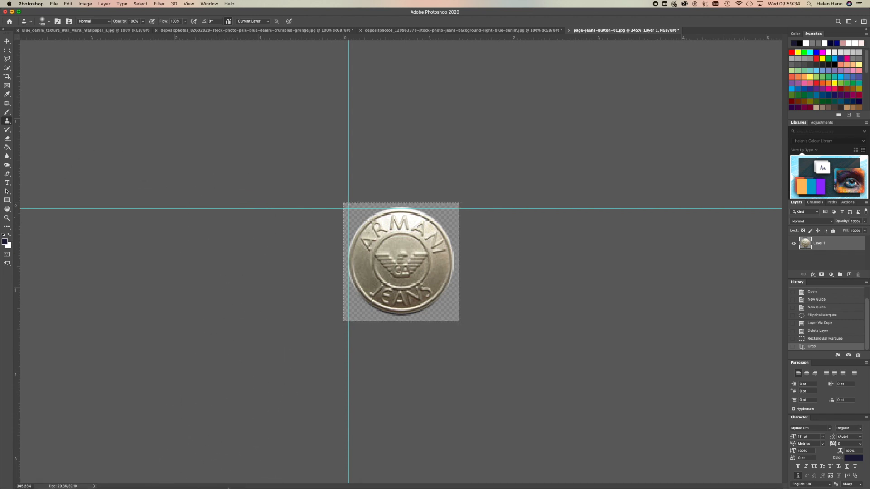
mouse_move(224, 487)
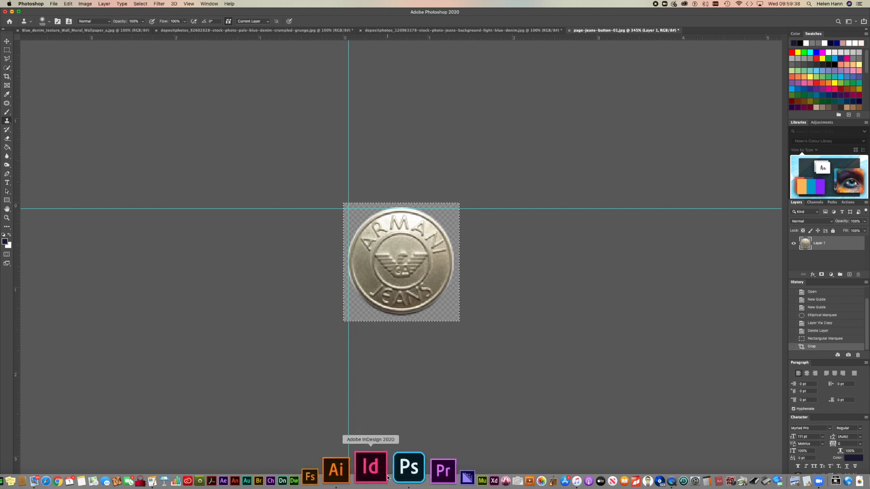
left_click(373, 472)
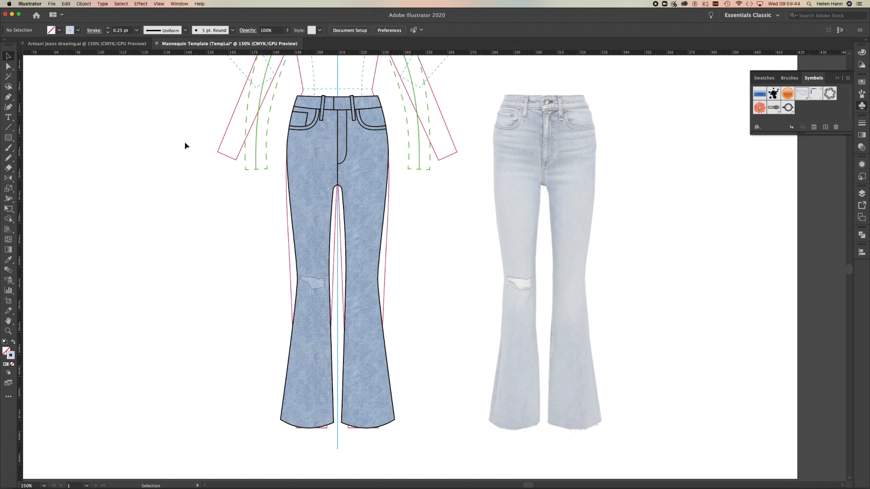
left_click(51, 4)
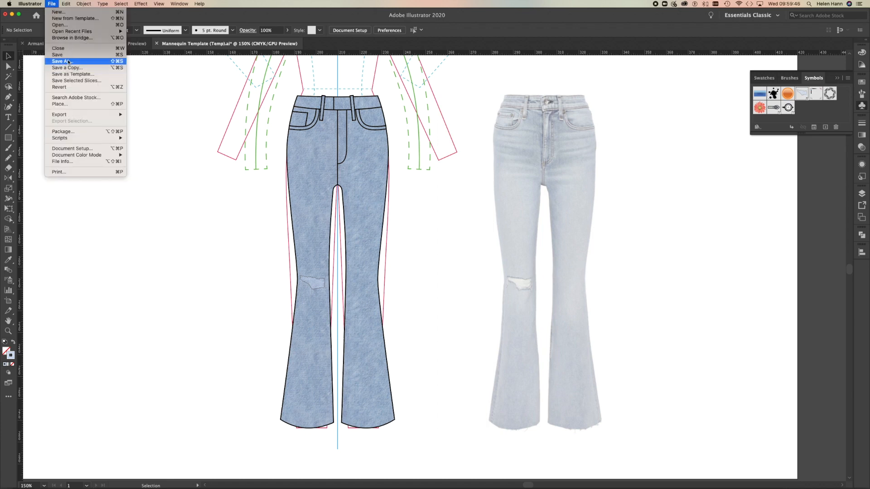
left_click(69, 105)
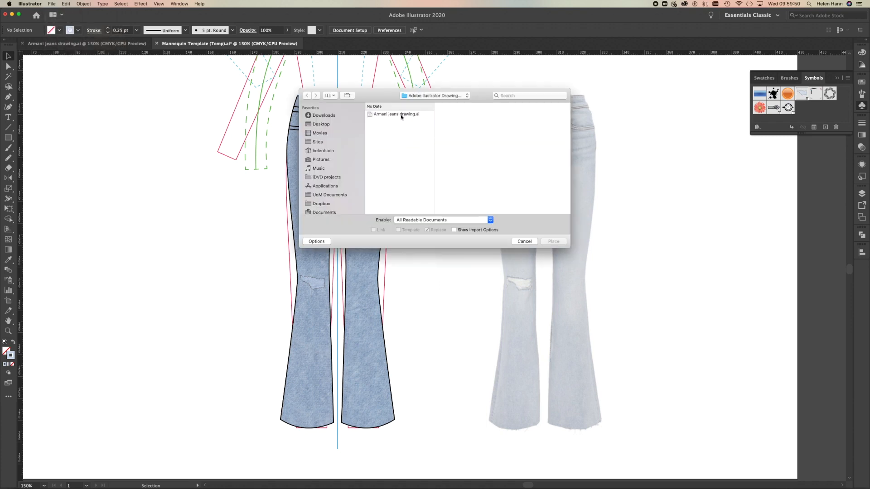
left_click(400, 114)
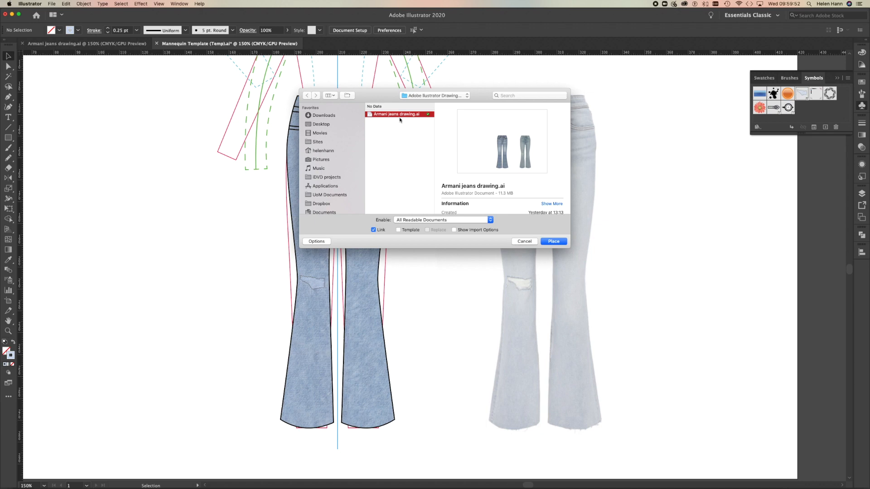
left_click(323, 125)
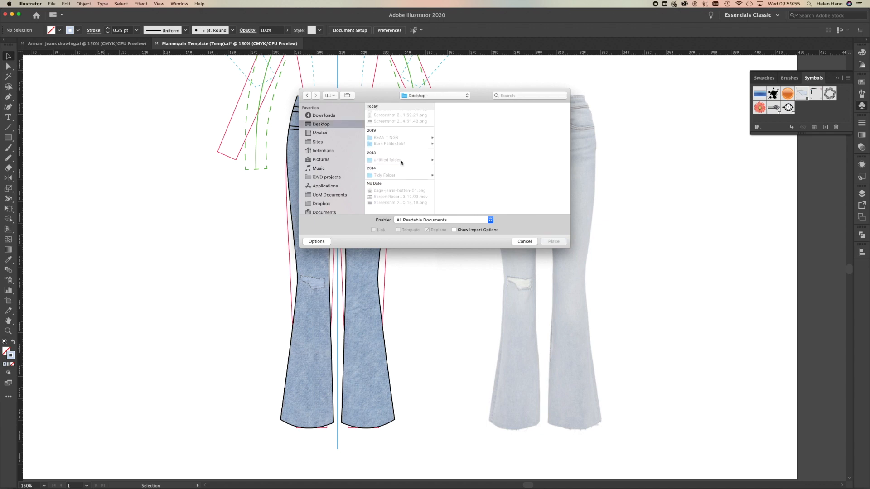
left_click(524, 241)
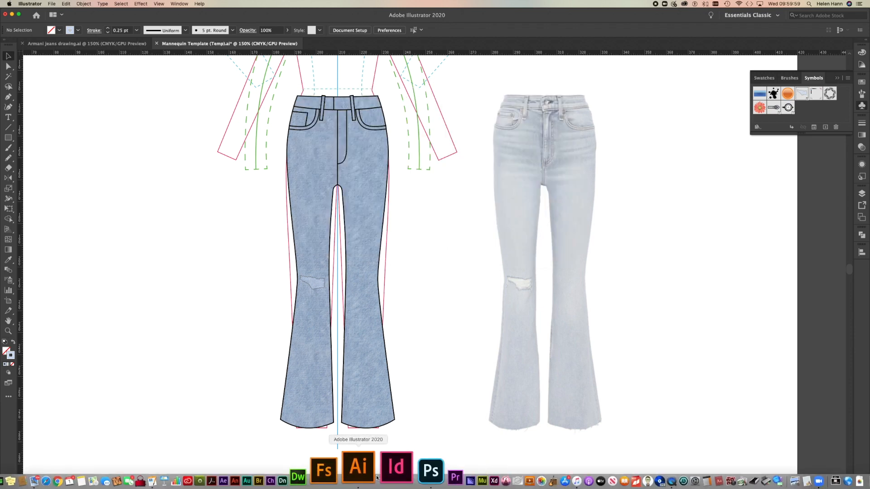
Switch to Photoshop and copy the selected metal Armani Jeans button from page-jeans-button-01.jpg.
left_click(393, 474)
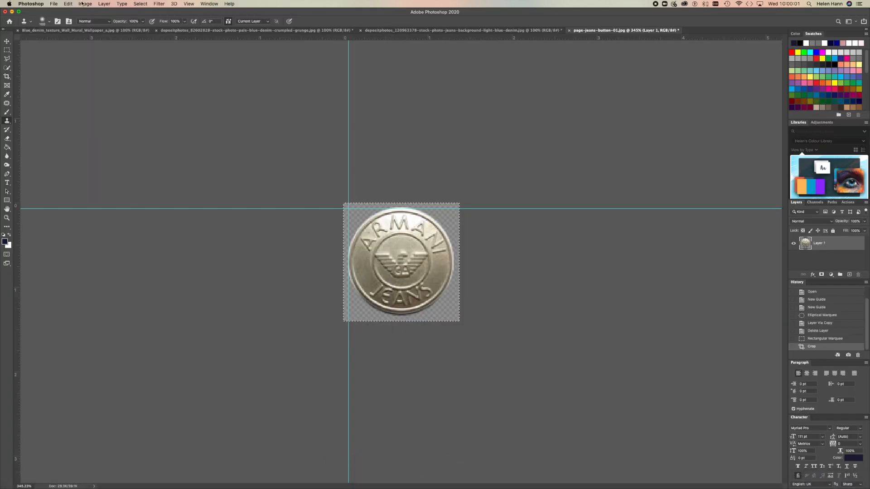
left_click(55, 5)
left_click(55, 4)
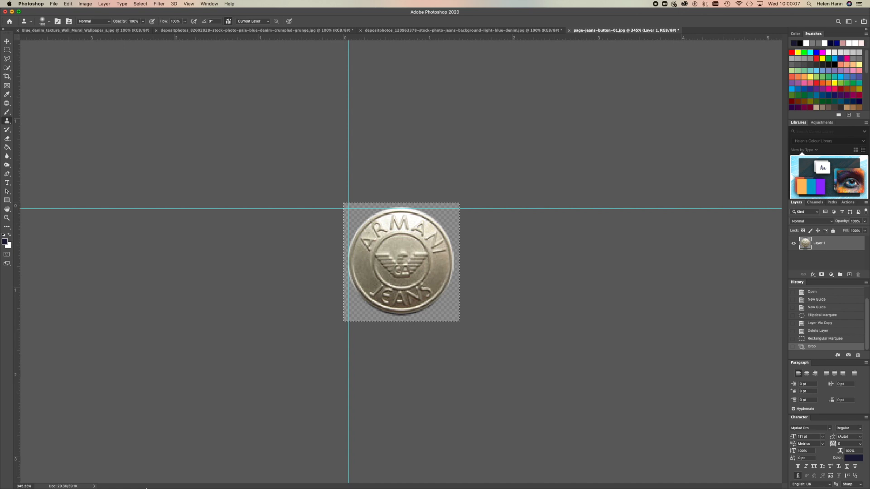
left_click(7, 41)
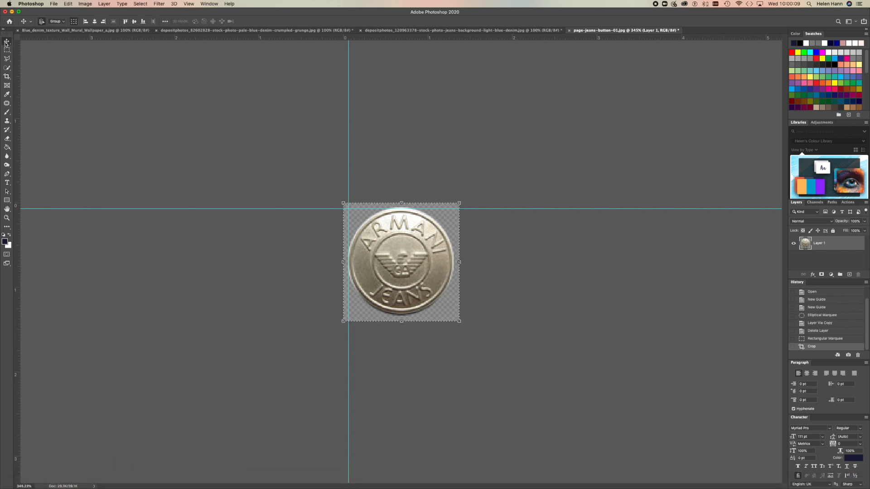
key("super+c")
mouse_move(531, 480)
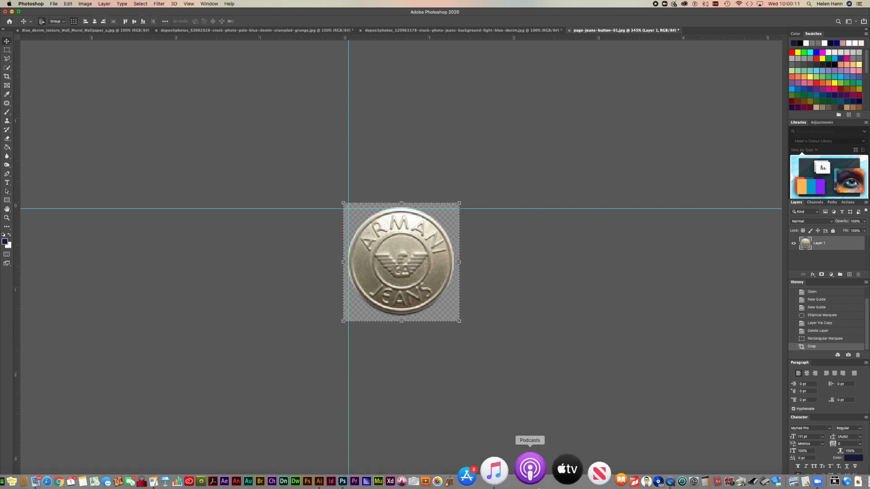
Switch to Illustrator, paste the button image and move it over the waistband button of the reference jeans photo.
left_click(369, 467)
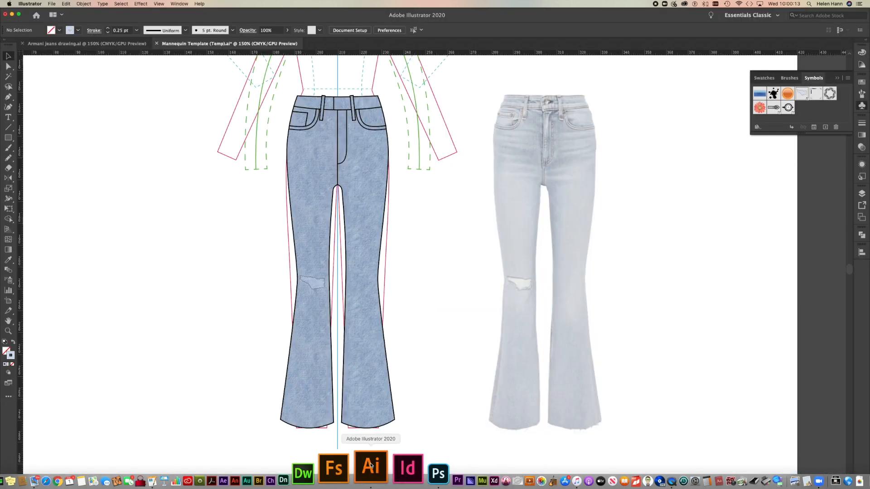
key("super+v")
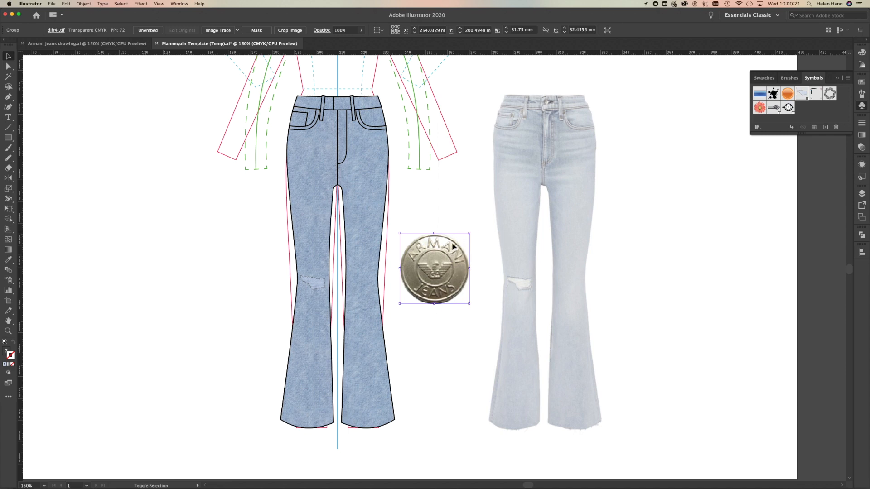
left_click_drag(431, 268, 546, 105)
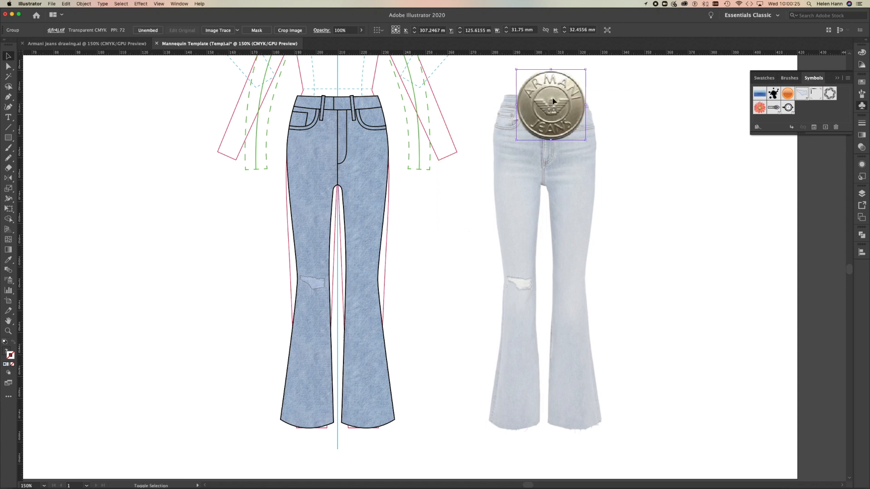
Scale the metal Armani button image down to about 3.1 mm wide and fit it over the reference jeans' waistband button.
left_click_drag(585, 71, 526, 132)
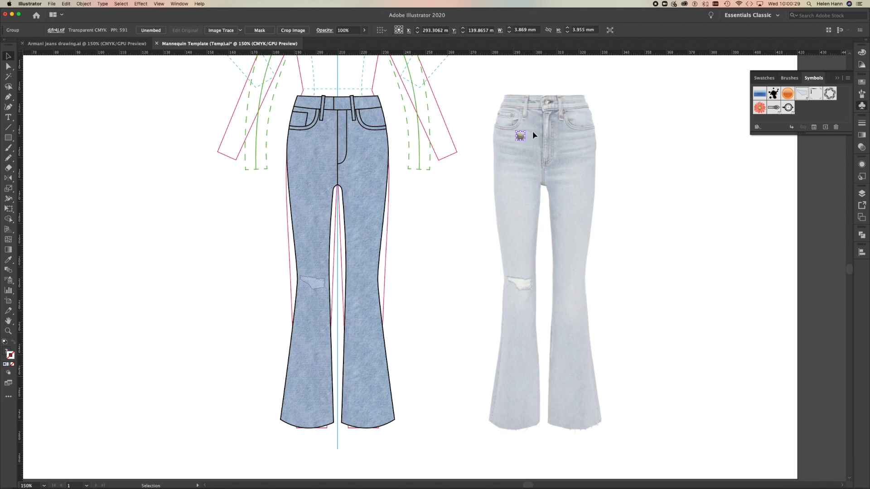
scroll(530, 133, "up", 10)
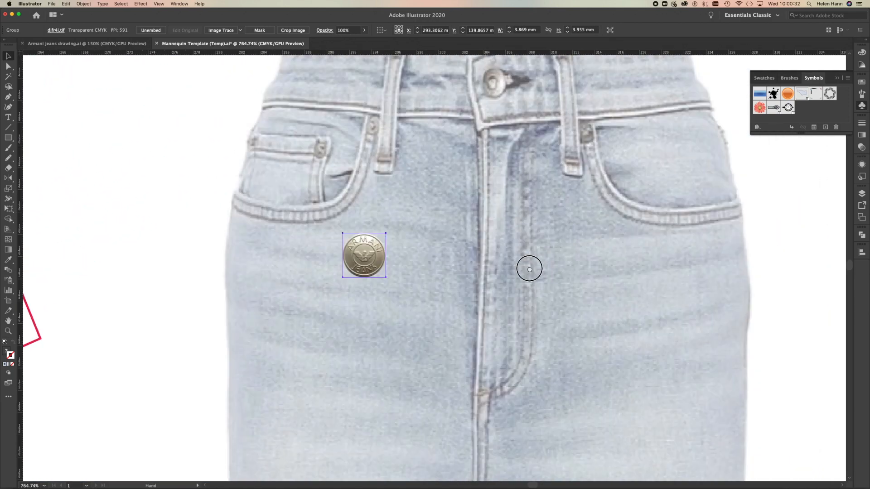
left_click_drag(529, 269, 512, 319)
left_click_drag(325, 324, 456, 154)
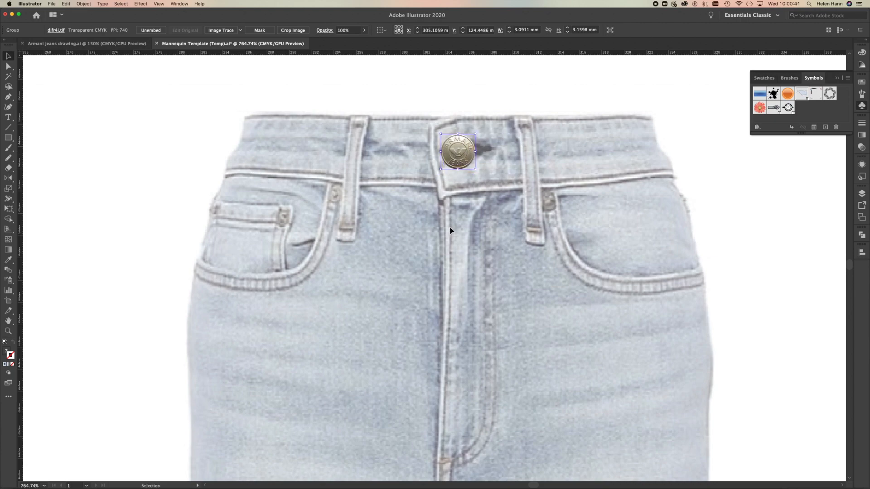
Move the metal button from the reference photo onto the centre of the denim-filled flat's waistband.
left_click(432, 206, "alt+super")
left_click(432, 206, "alt+super")
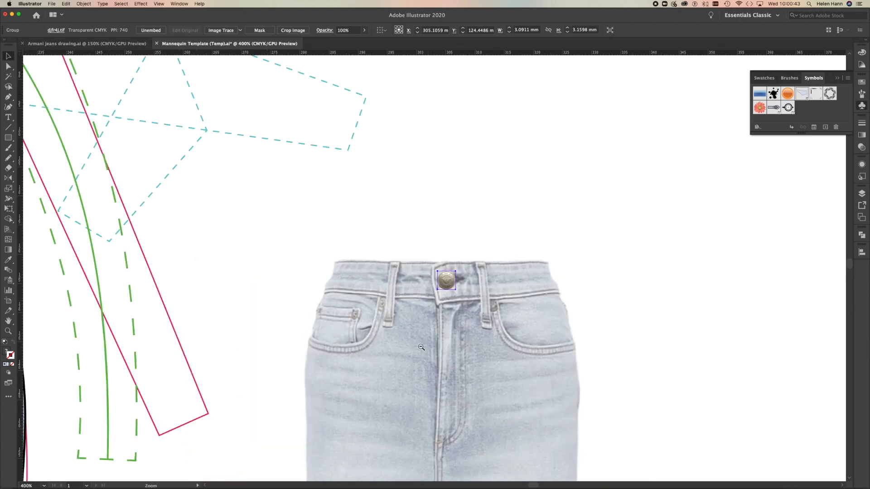
left_click(421, 349, "alt+super")
left_click_drag(363, 312, 535, 318)
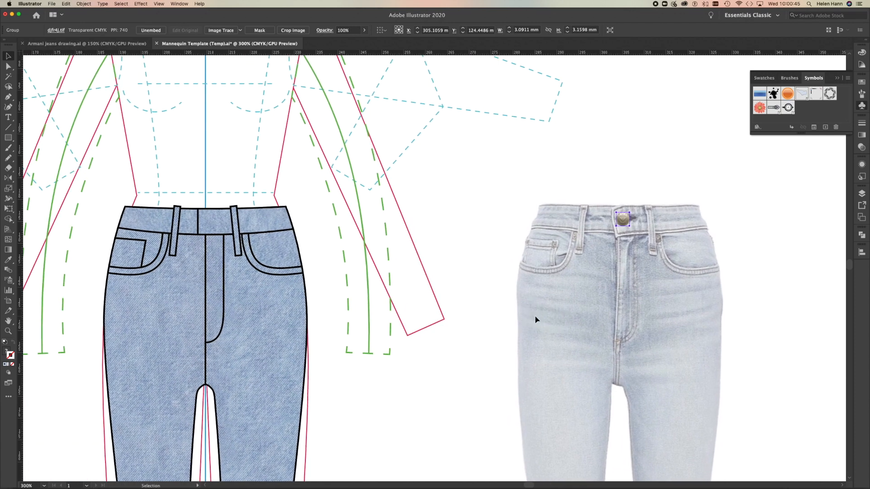
mouse_move(624, 220)
left_mouse_down()
mouse_move(200, 223)
mouse_move(209, 227)
left_mouse_up()
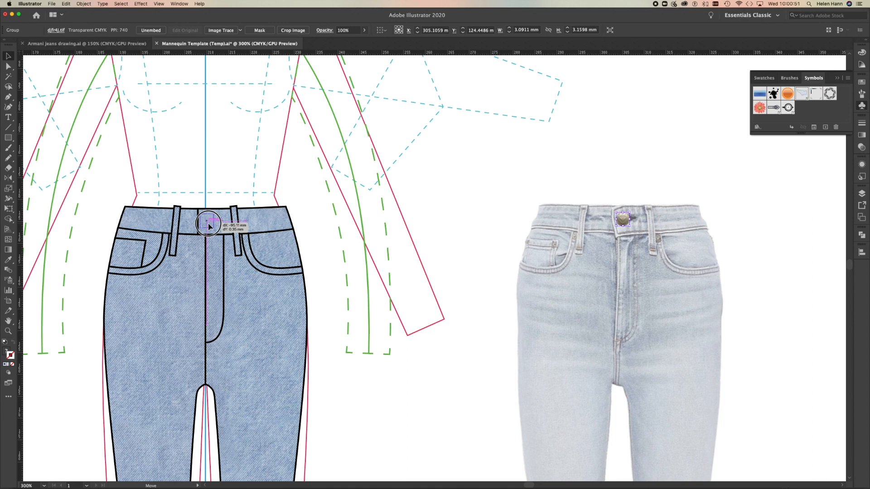
left_click_drag(208, 226, 208, 226)
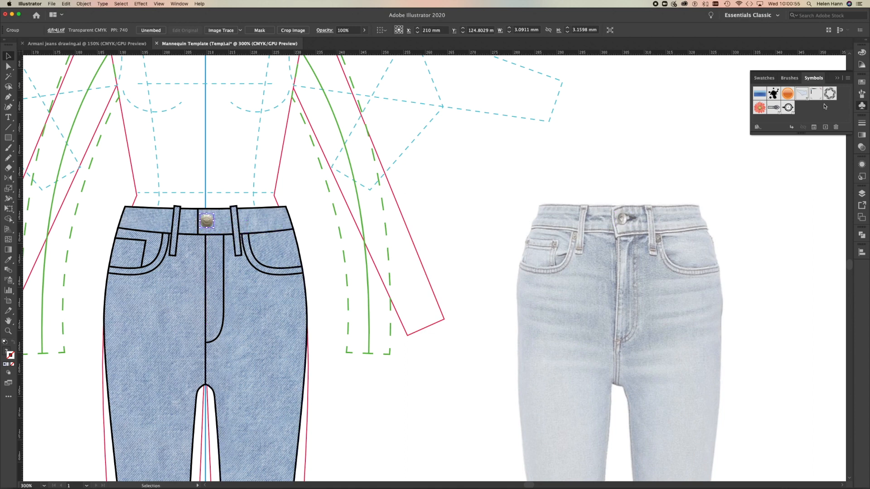
Save the metal button as a dynamic symbol named Armani Jeans Button and deselect it.
left_click_drag(206, 221, 801, 111)
type("A")
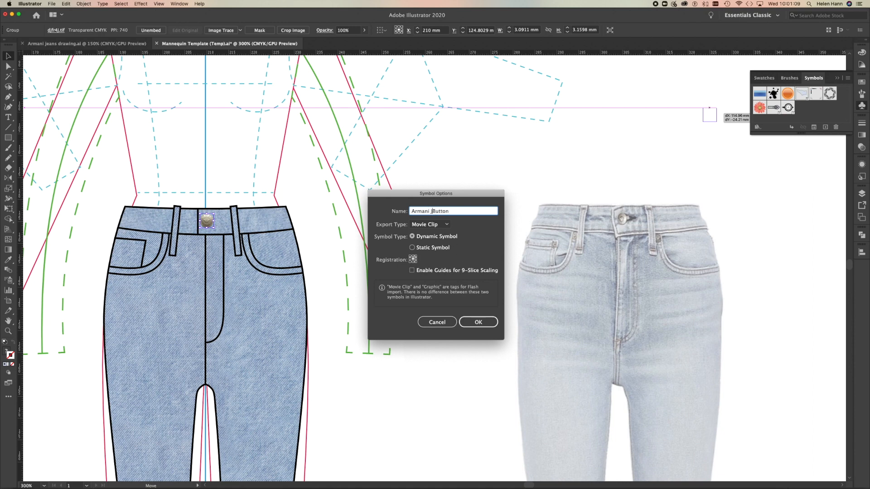
type("ns")
left_click(476, 321)
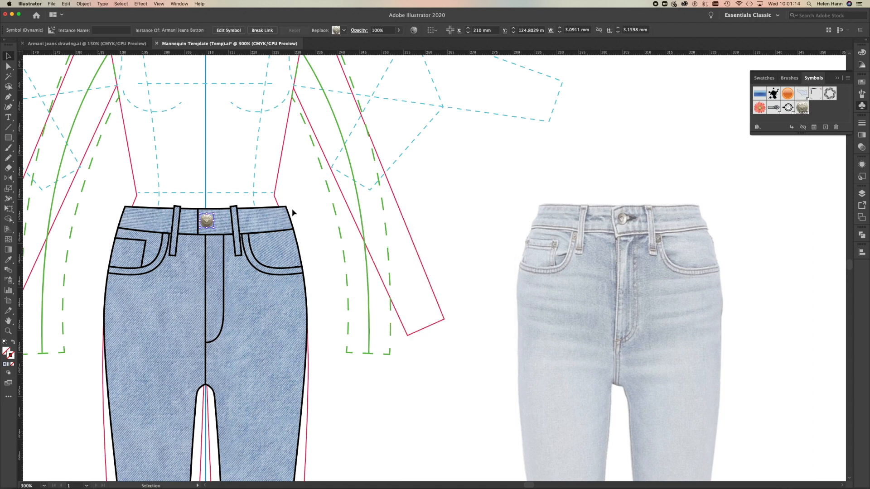
left_click(340, 205)
Show the symbols in Large List View and enlarge the list so that all symbol names fit.
left_click(847, 79)
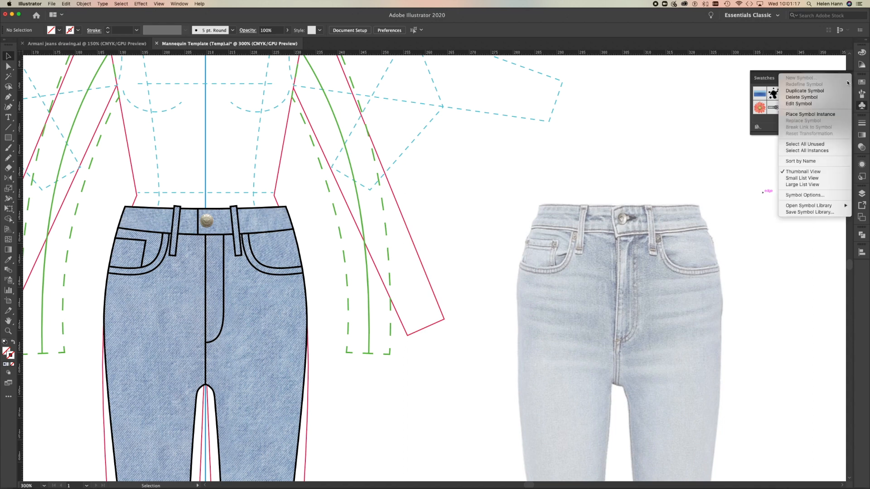
left_click(802, 184)
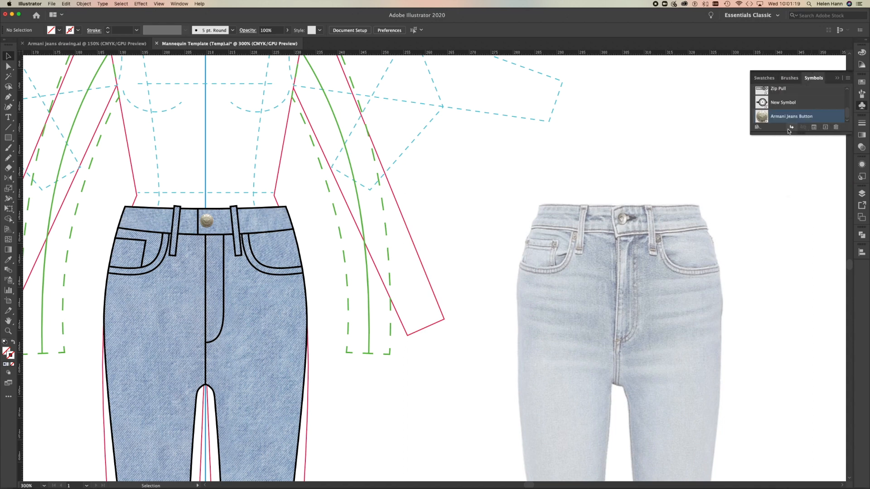
left_click_drag(809, 132, 797, 242)
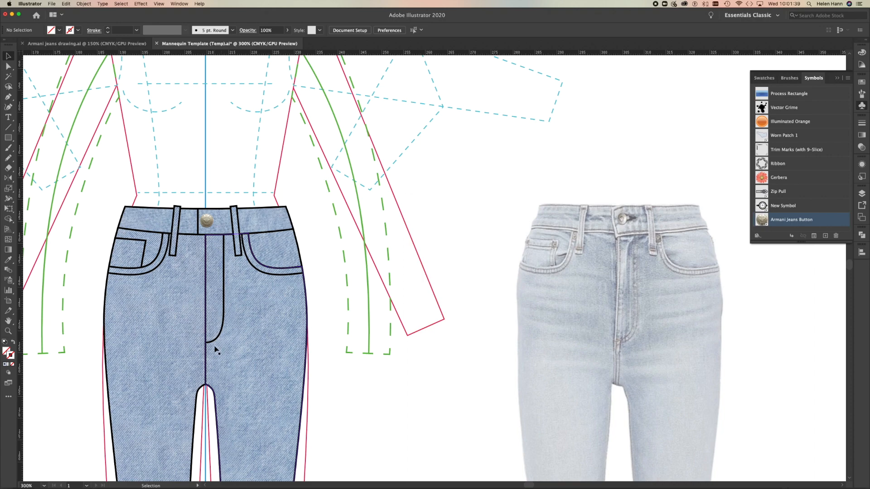
Give all the jeans artwork's strokes round caps and round corner joins, and deselect everything.
left_click(9, 332)
left_click_drag(289, 244, 417, 256)
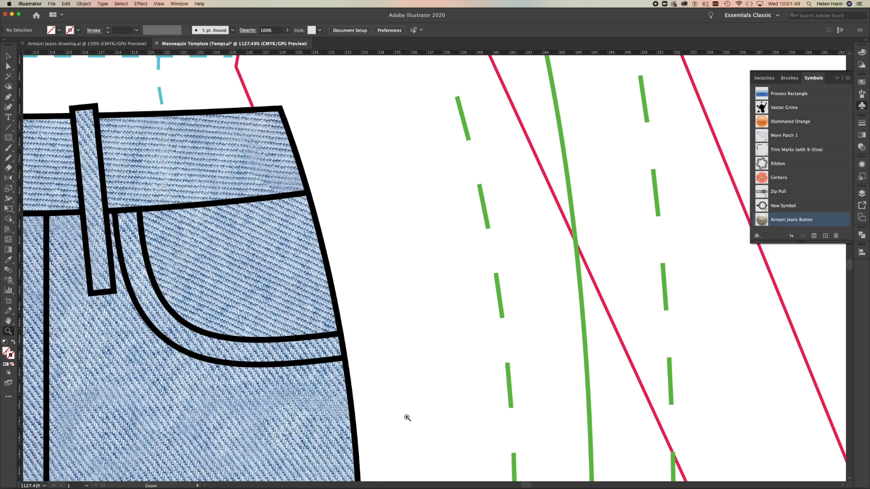
key("super+a")
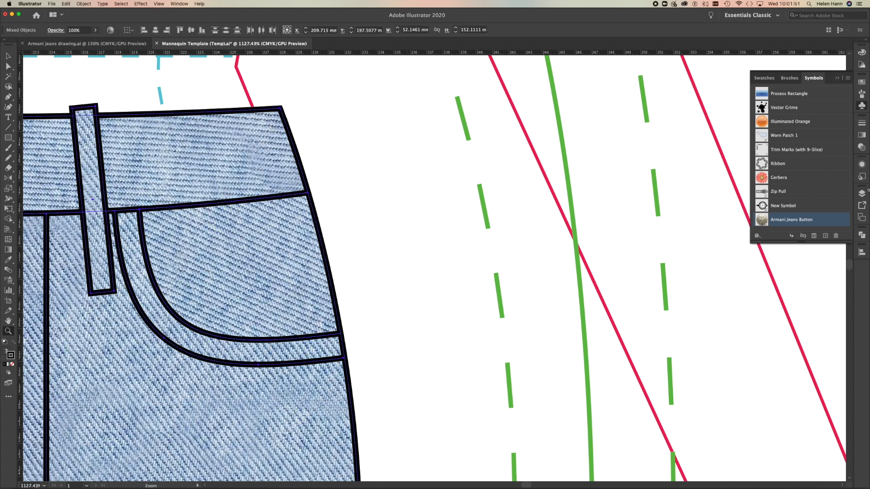
left_click(861, 123)
left_click(794, 144)
left_click(795, 155)
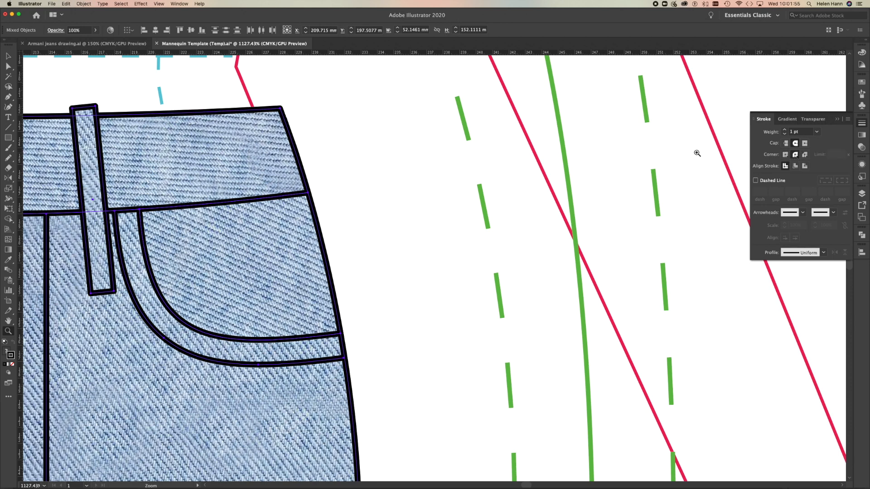
key("v")
left_click(8, 67)
left_click(371, 180)
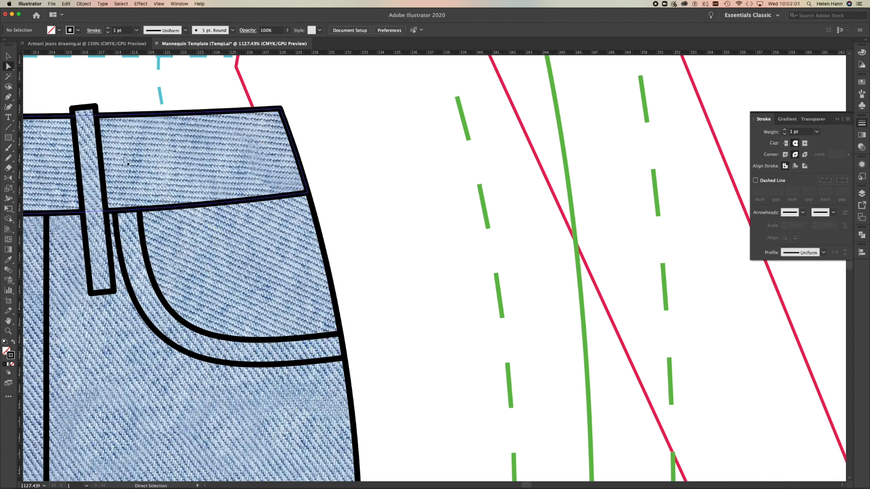
Create a 1 pt long line segment at 0° in the blank area beside the waistband, with a 0.25 pt stroke.
left_click(9, 129)
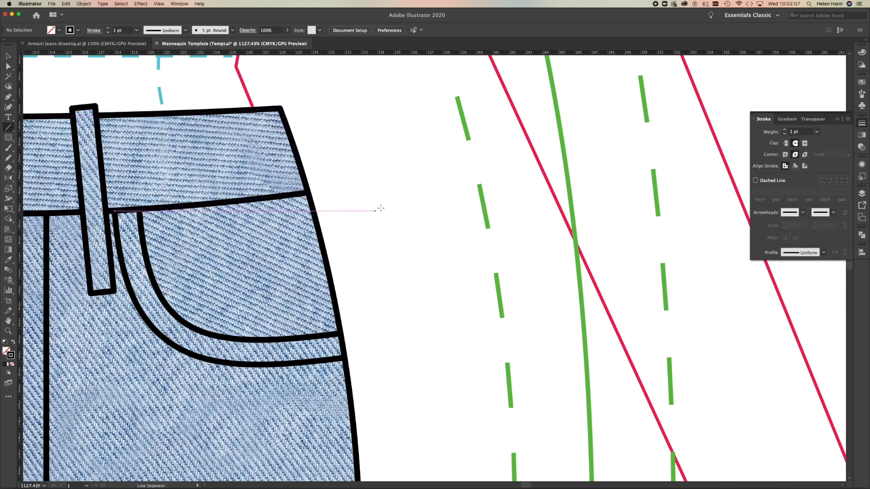
key("a")
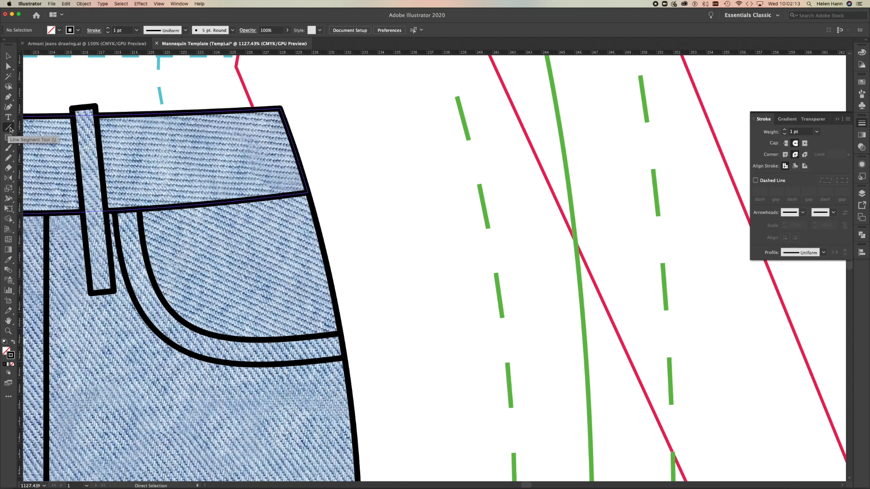
left_click(8, 127)
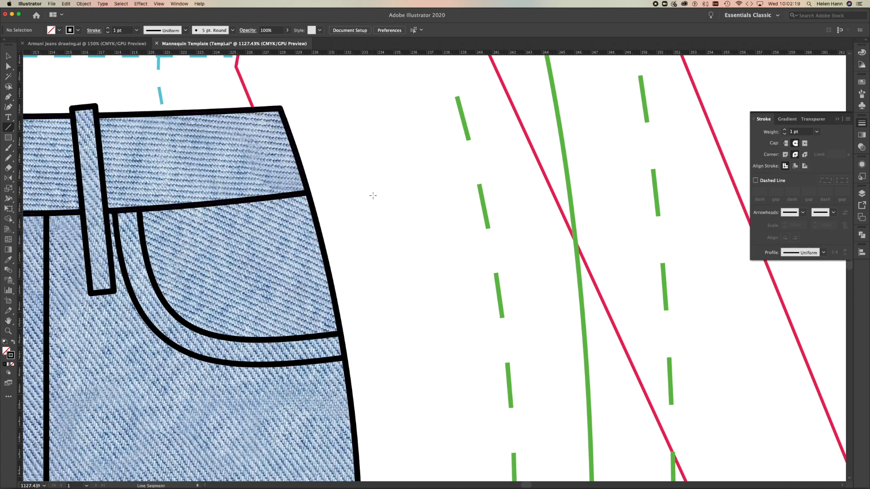
left_click(373, 196)
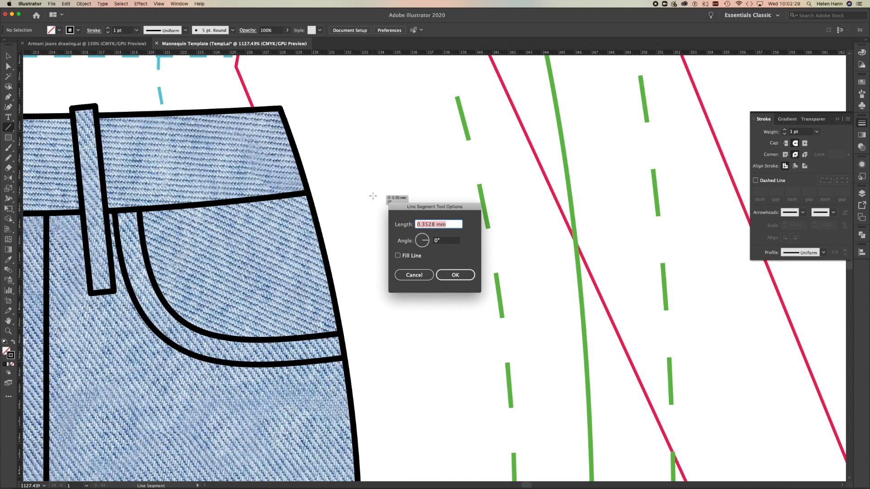
type("1pt")
left_click_drag(440, 210, 478, 268)
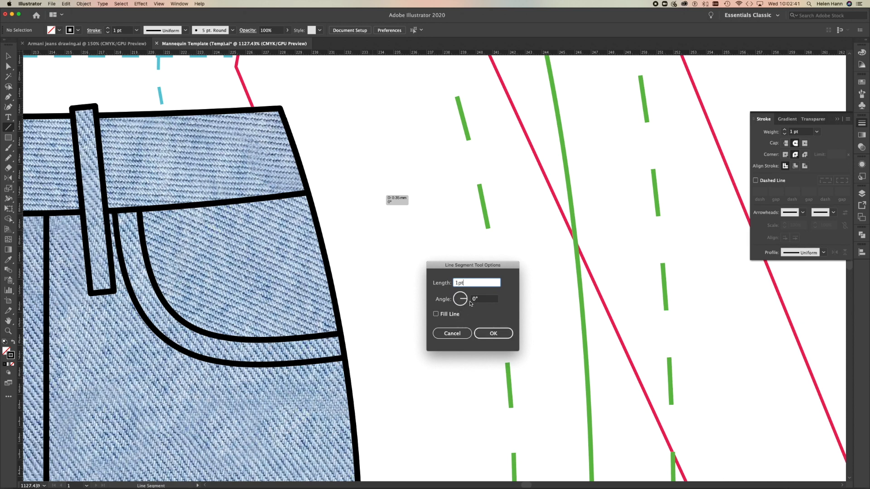
left_click(484, 338)
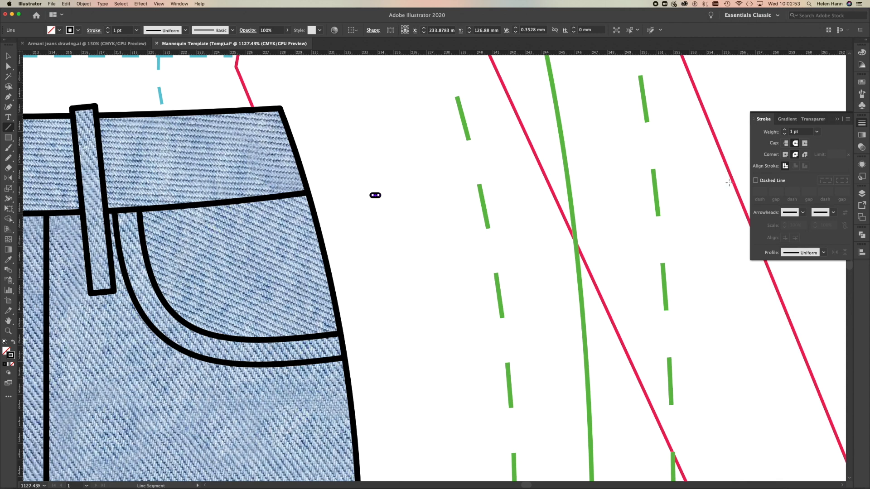
left_click(817, 132)
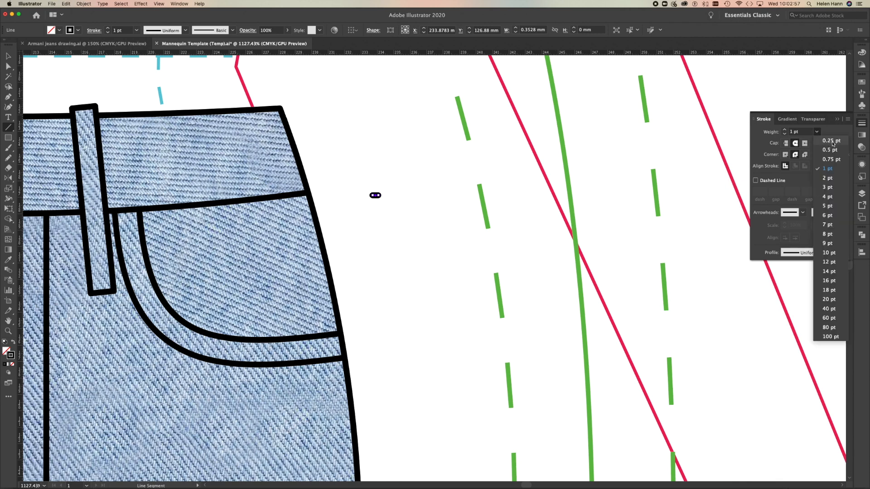
left_click(831, 142)
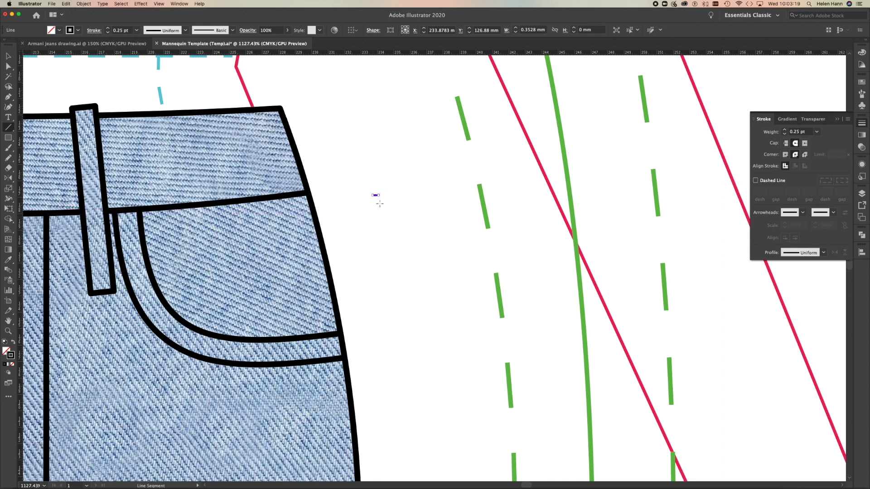
Try to duplicate the short line segment straight below the original.
mouse_move(376, 195)
left_mouse_down()
mouse_move(376, 226)
mouse_move(374, 195)
left_mouse_up()
left_click(8, 57)
left_click(147, 162)
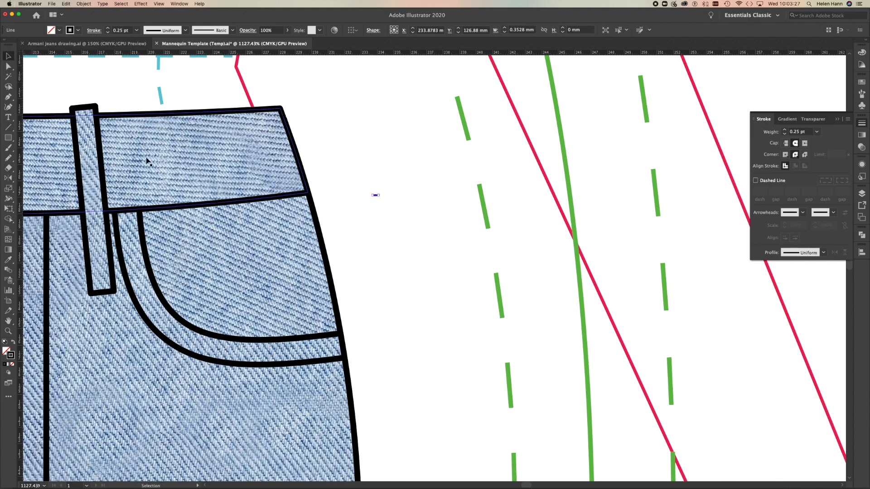
key("z")
left_click_drag(368, 207, 486, 243)
left_click(850, 20)
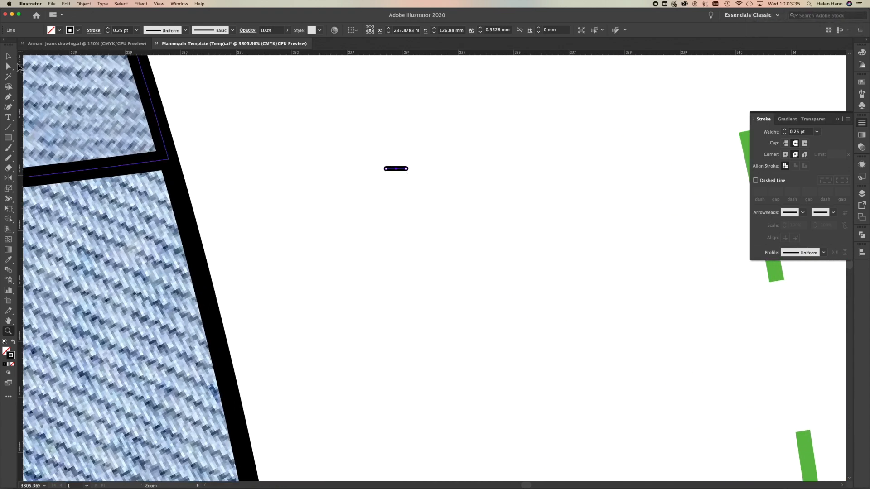
left_click(8, 56)
left_click(398, 169)
left_click_drag(397, 171, 397, 189)
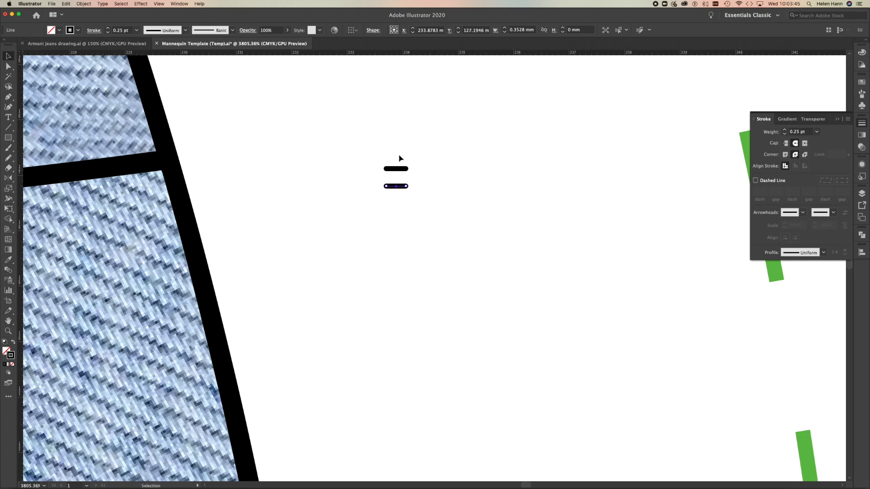
Place a parallel copy of the short line about 0.34 mm directly below the original.
left_click_drag(397, 186, 399, 175)
left_click(401, 171)
left_click_drag(400, 170, 400, 185)
key("alt")
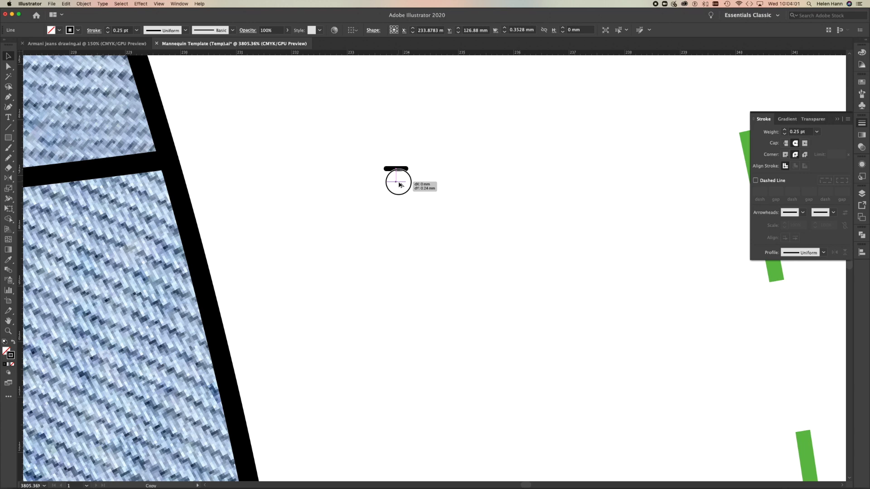
left_click_drag(399, 182, 399, 183)
mouse_move(400, 185)
left_mouse_down()
mouse_move(380, 185)
mouse_move(424, 191)
mouse_move(382, 188)
mouse_move(404, 186)
mouse_move(383, 185)
mouse_move(402, 193)
mouse_move(403, 183)
mouse_move(402, 192)
mouse_move(311, 188)
mouse_move(268, 240)
mouse_move(397, 188)
left_mouse_up()
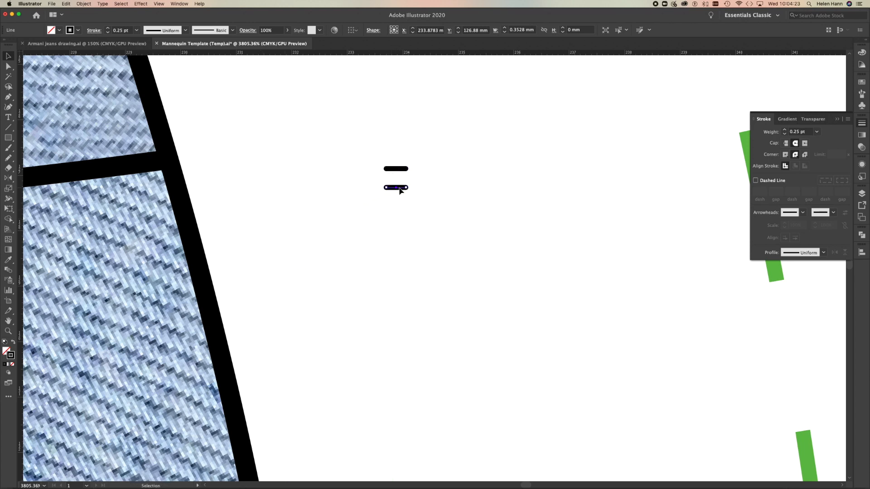
Start a new pattern brush from the two short parallel lines.
left_click_drag(361, 153, 419, 216)
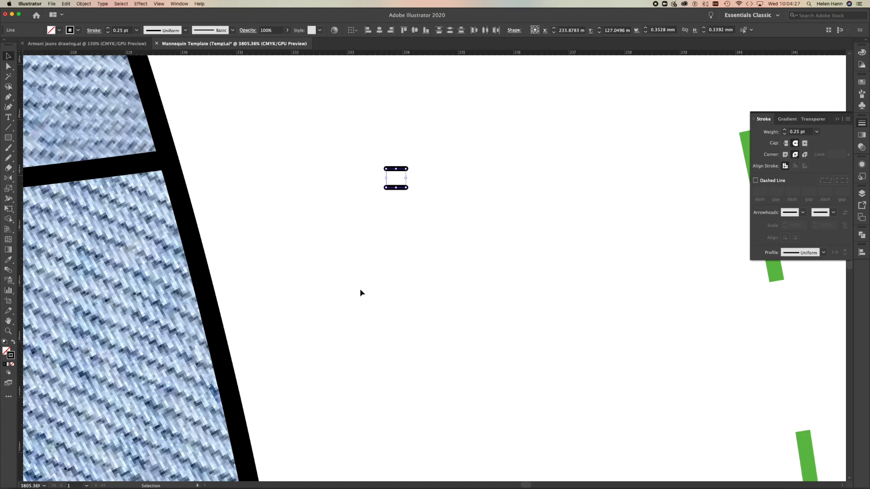
left_click(861, 94)
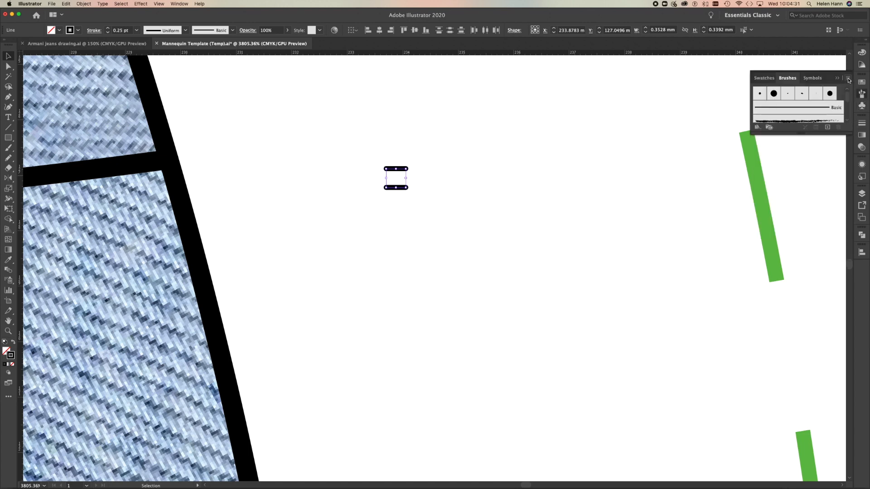
left_click(849, 79)
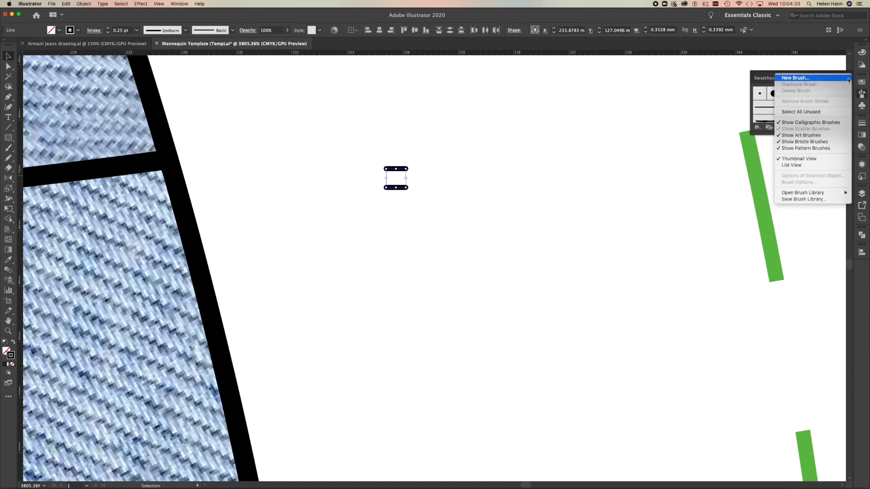
left_click(831, 78)
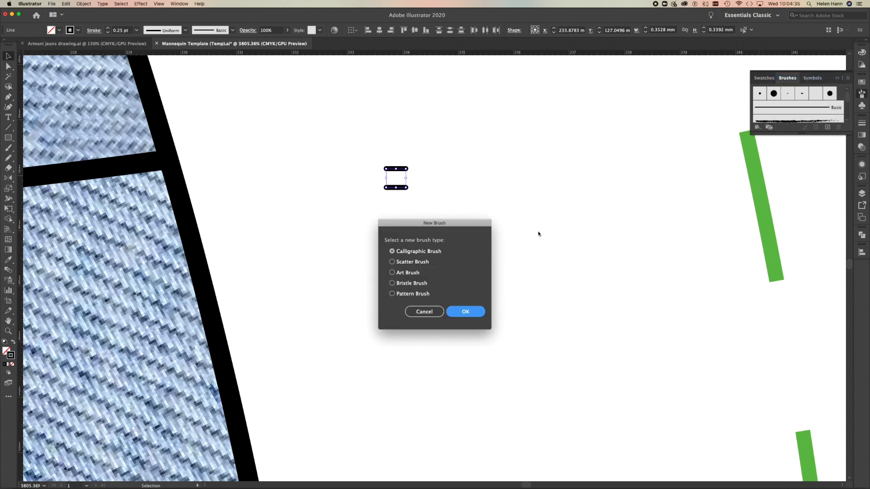
left_click(392, 293)
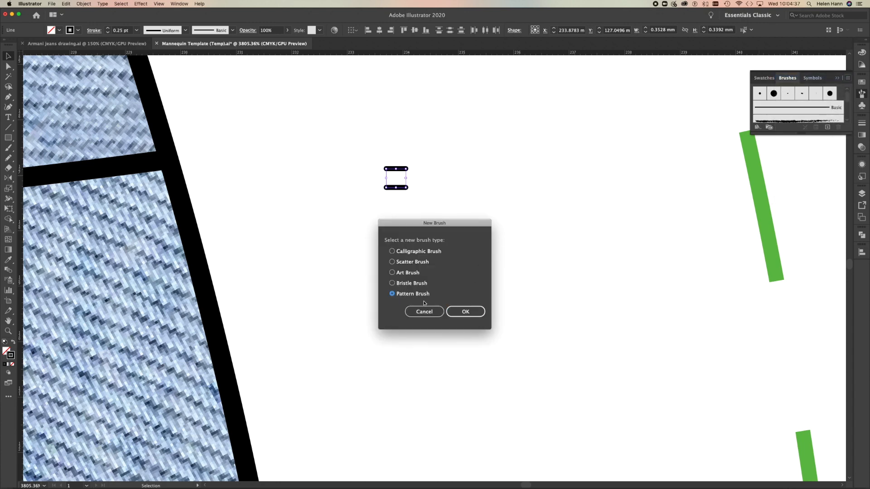
left_click(467, 312)
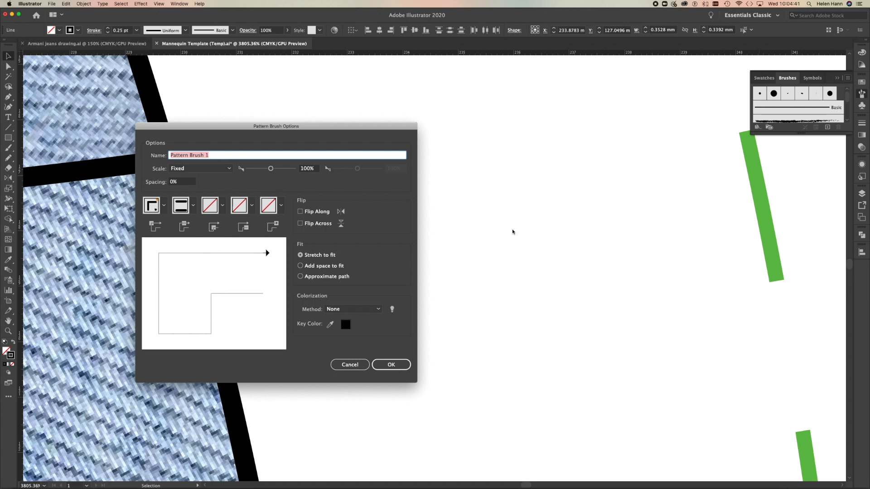
Name the pattern brush "Twin needle Top Stitch" and set its spacing to 50%.
type("Twin needle Top Stitch")
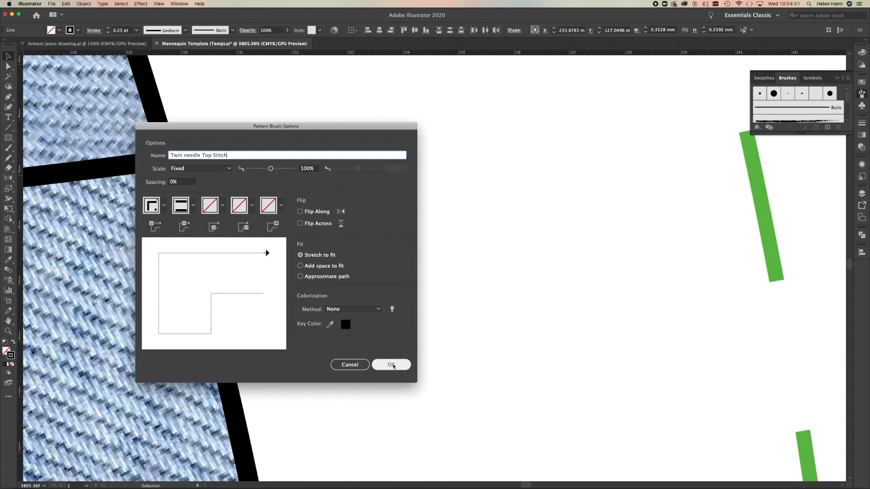
double_click(179, 184)
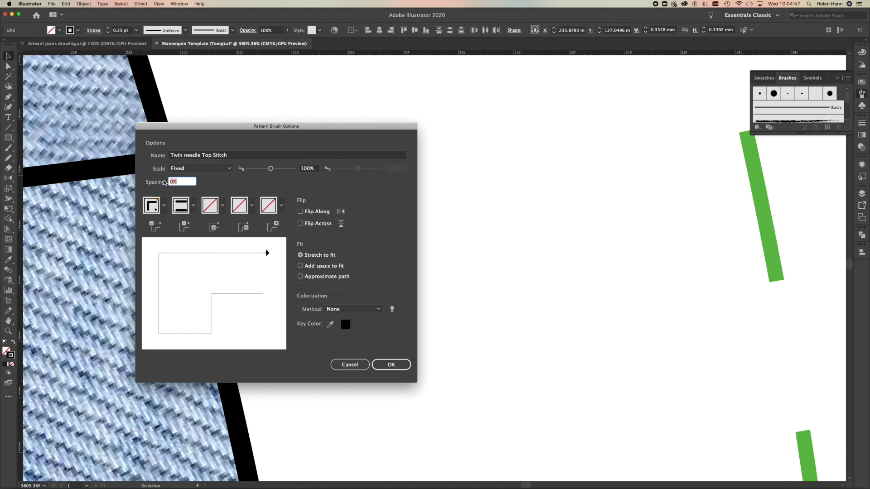
type("50")
mouse_move(317, 126)
left_mouse_down()
mouse_move(549, 230)
mouse_move(519, 231)
left_mouse_up()
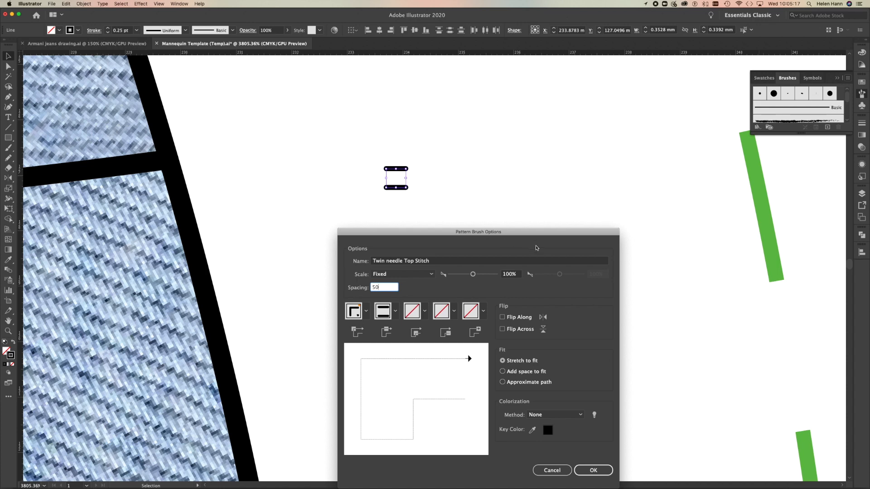
left_click_drag(550, 239, 524, 203)
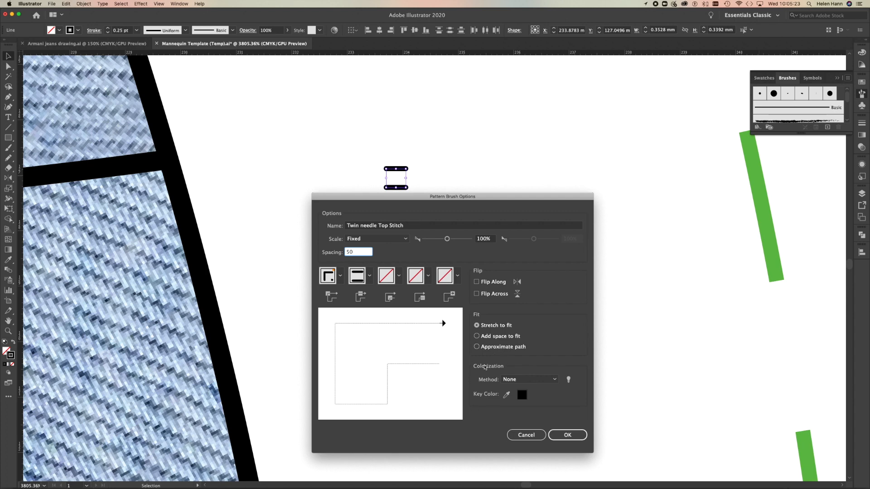
Set the brush's colorization method to Tints and accept the pattern brush options.
left_click(555, 380)
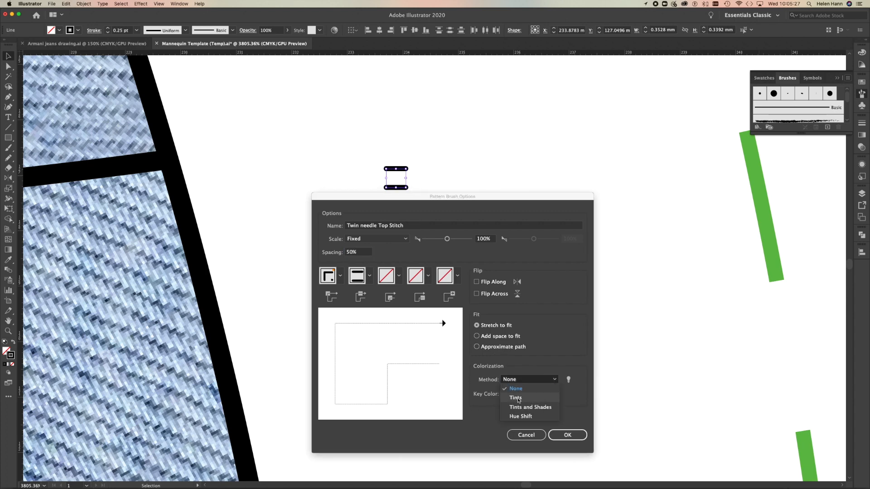
left_click(518, 399)
left_click(566, 436)
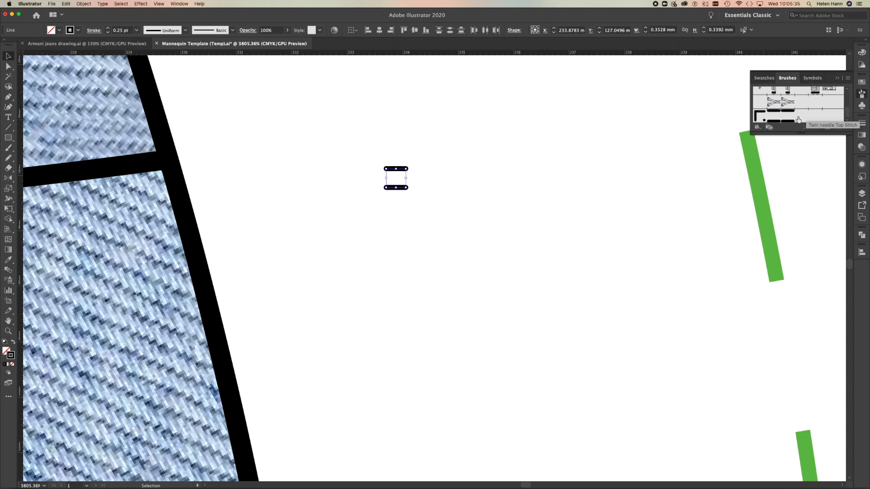
Draw a curved test path about 7 mm wide below the two short lines and apply the twin-needle stitch brush.
left_click(8, 96)
left_click(273, 279)
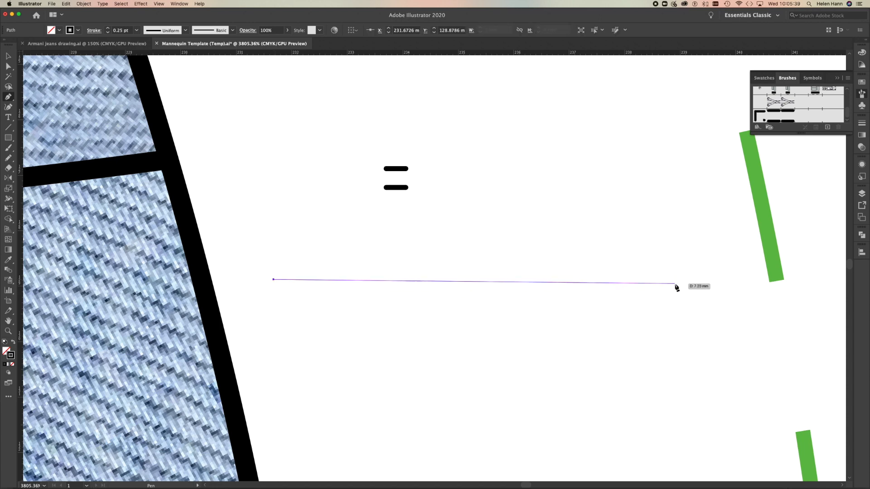
left_click_drag(656, 295, 780, 369)
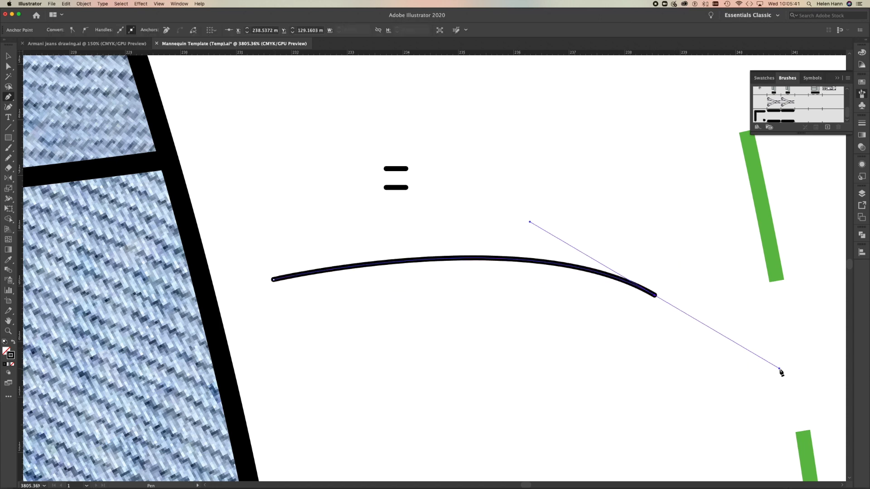
left_click(785, 120)
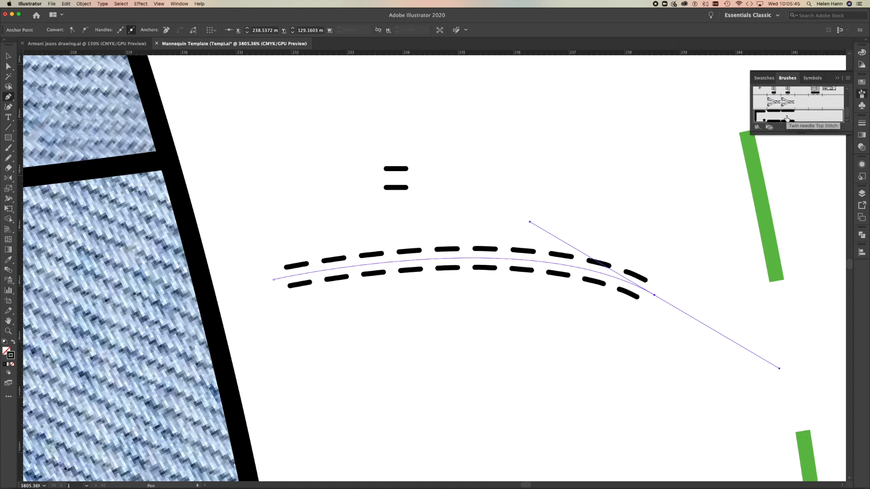
Recolour the stitched test curve's stroke to pink CC5275.
double_click(11, 355)
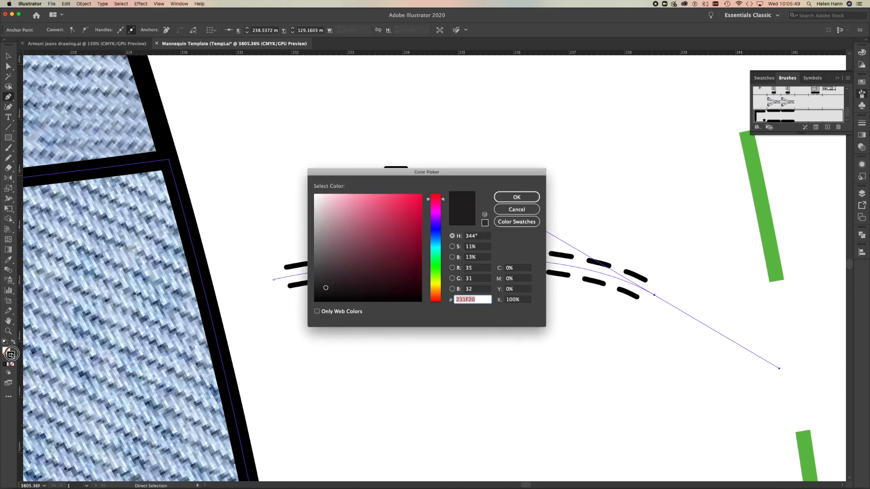
left_click(380, 214)
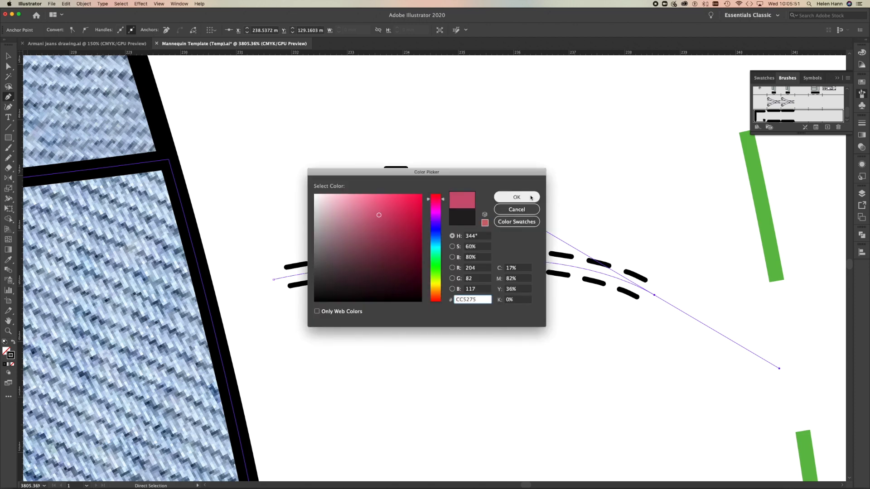
left_click(517, 197)
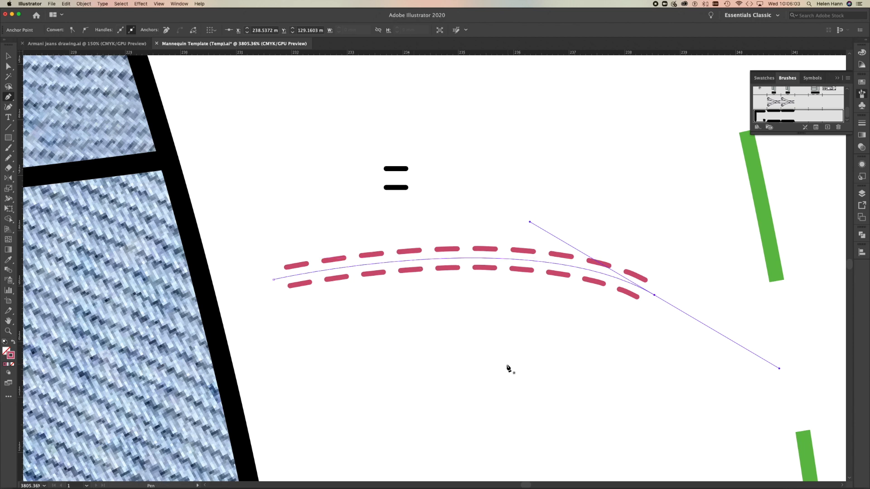
View the stitched test curve beside the whole upper front of the jeans.
left_click(484, 340, "alt+super")
left_click(484, 336, "alt+super")
left_click(399, 277, "alt+super")
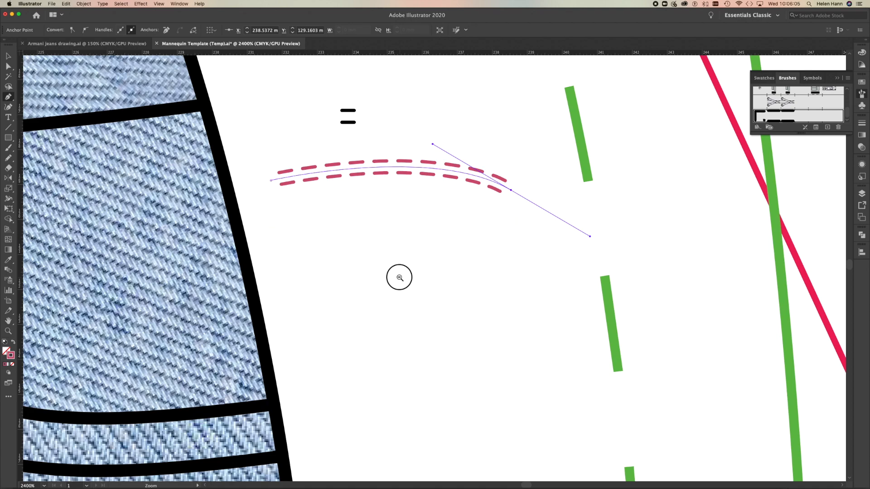
left_click(393, 275, "alt+super")
left_click(446, 275, "alt+super")
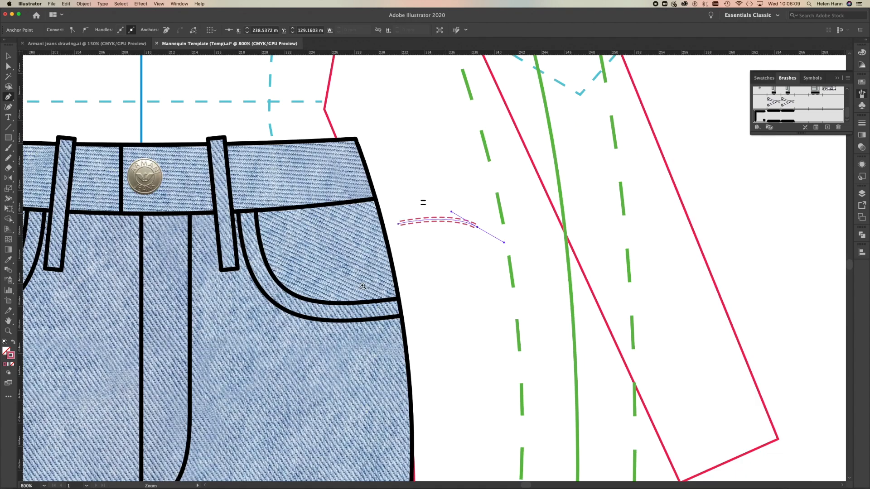
left_click(231, 331, "alt+super")
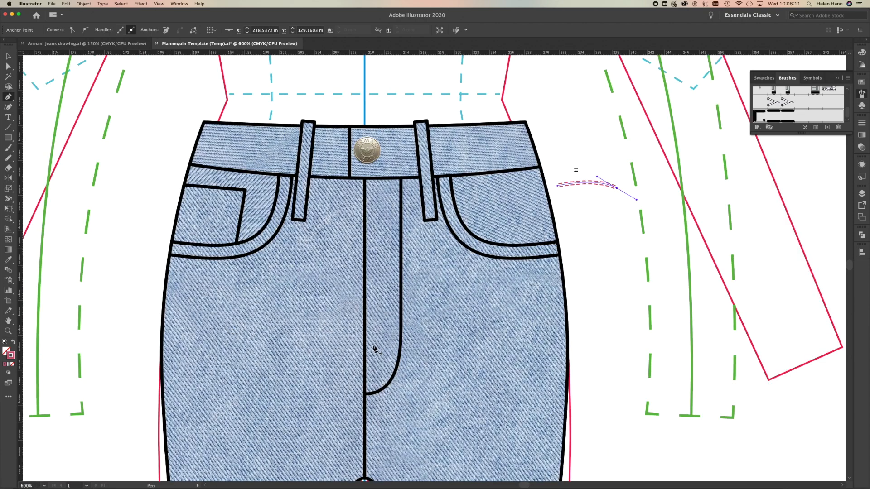
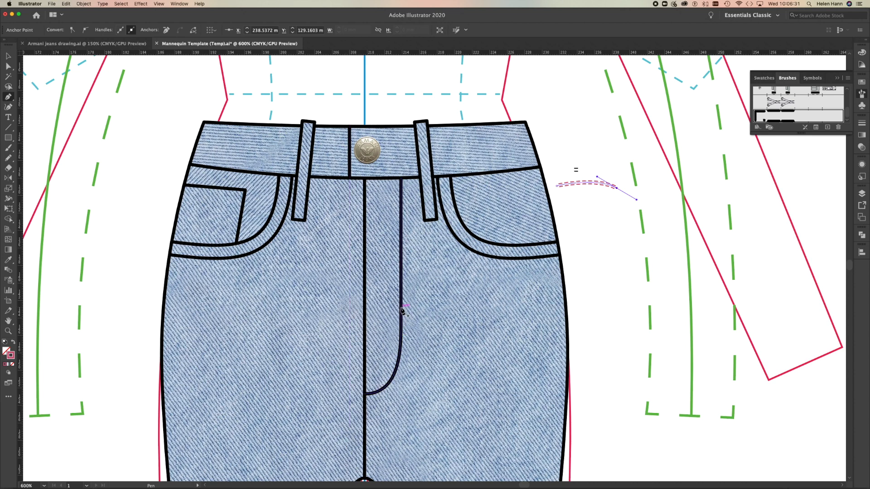
Offset the curved J-shaped fly line by 0.5292 mm with miter joins and a miter limit of 4.
key("super+shift+a")
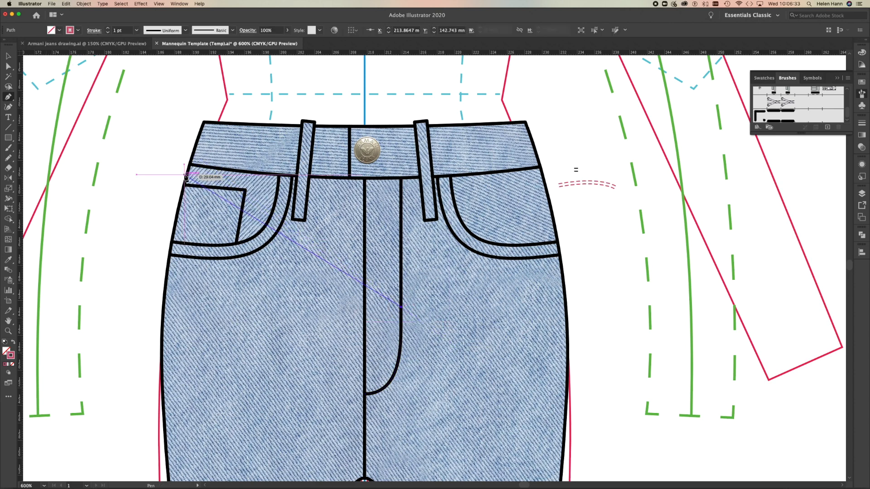
key("v")
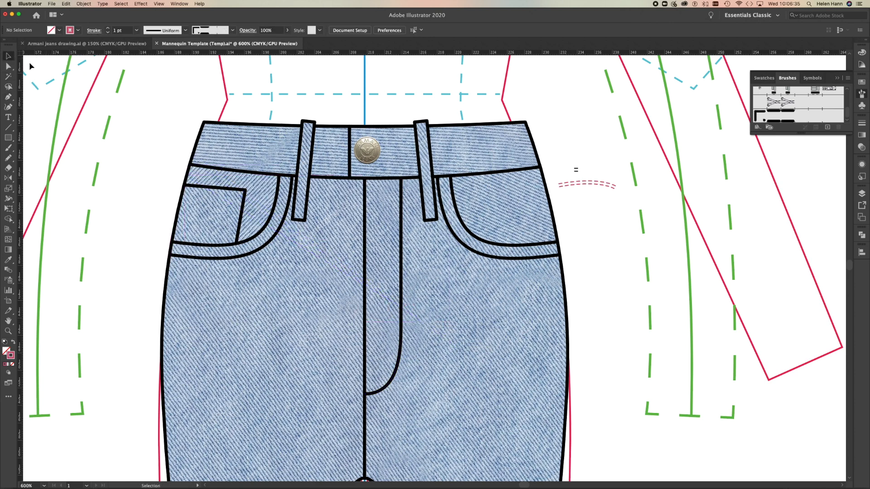
left_click(403, 283)
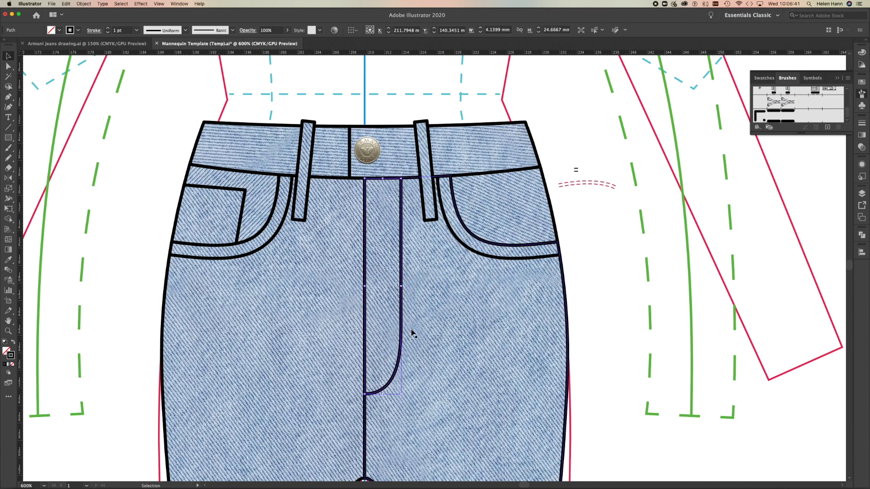
left_click(8, 66)
left_click(93, 177)
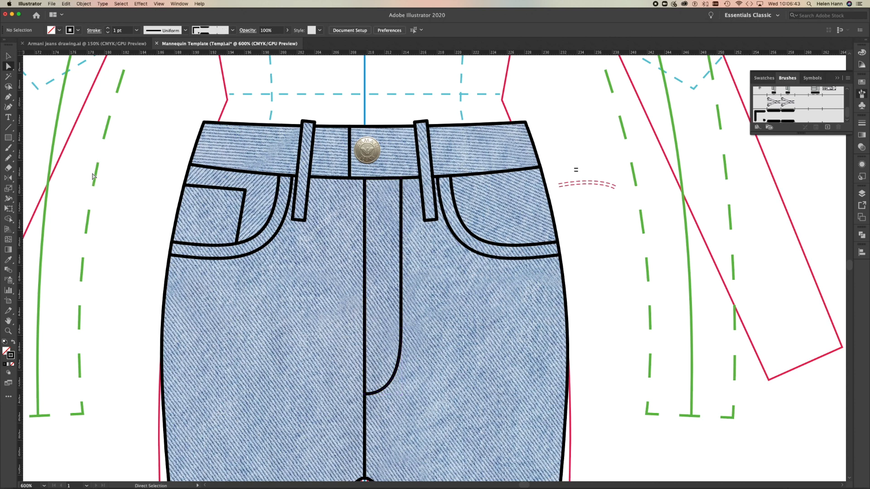
left_click(402, 283)
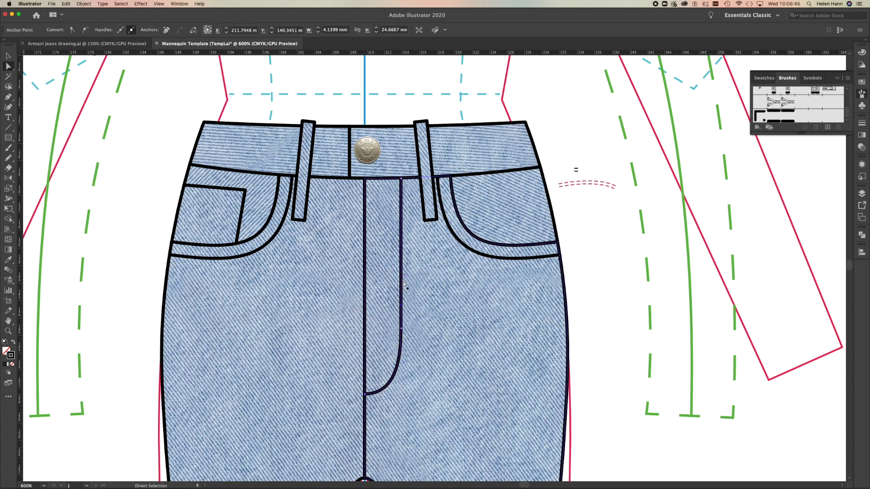
left_click(401, 336)
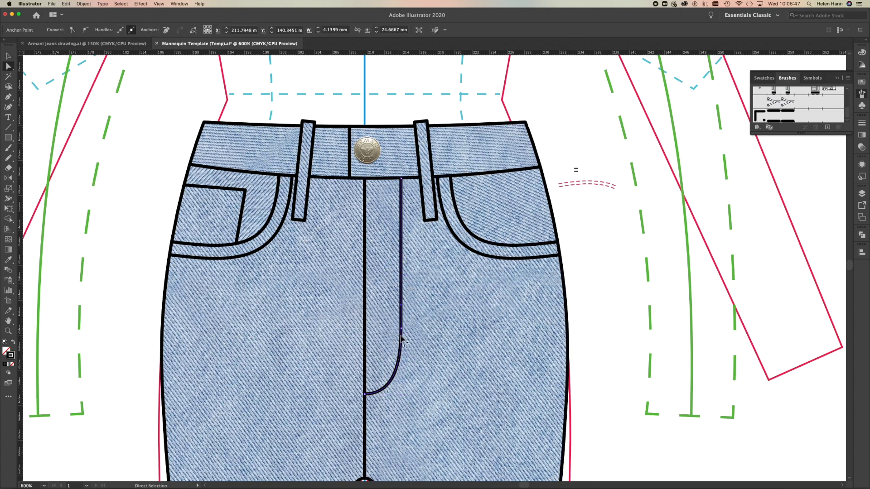
left_click(402, 328)
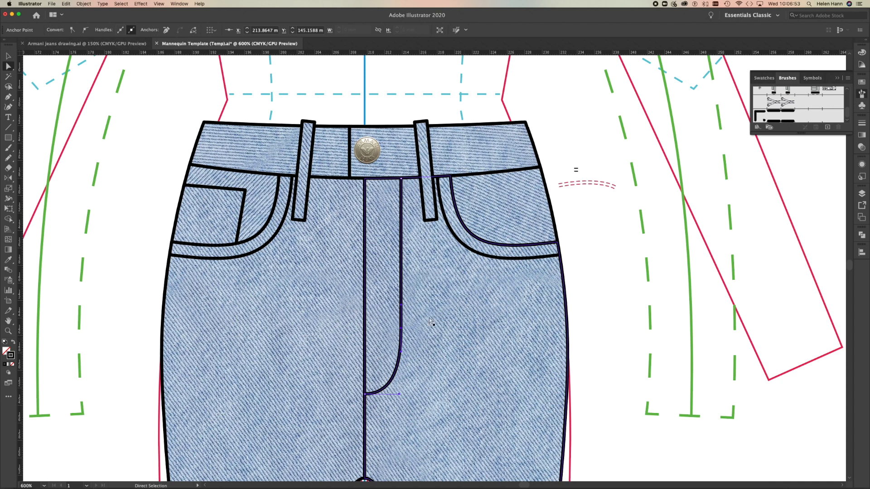
left_click(78, 4)
mouse_move(65, 3)
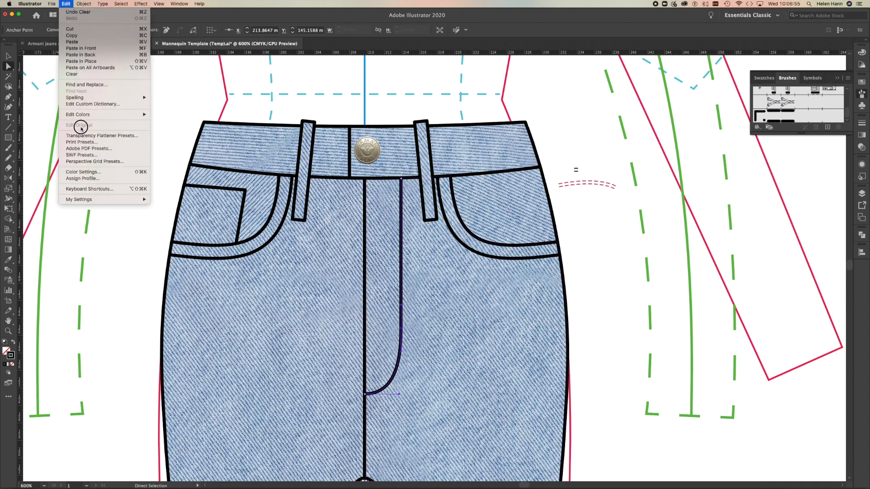
mouse_move(94, 155)
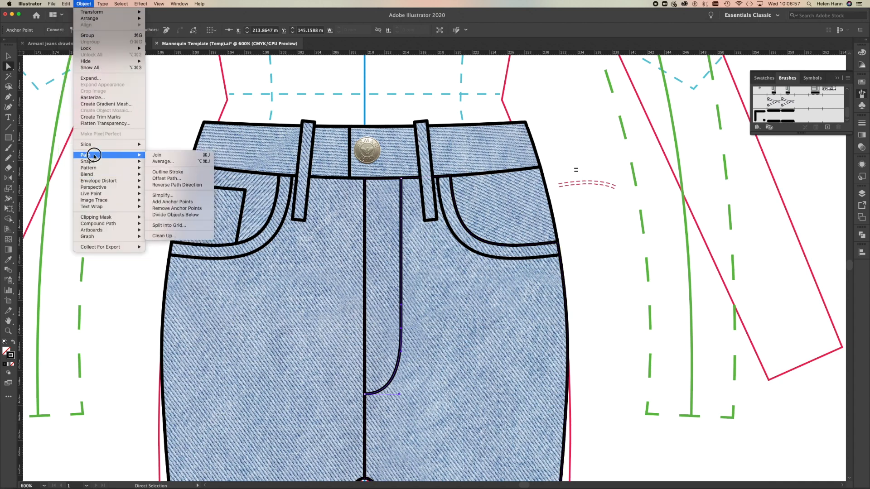
left_click(166, 179)
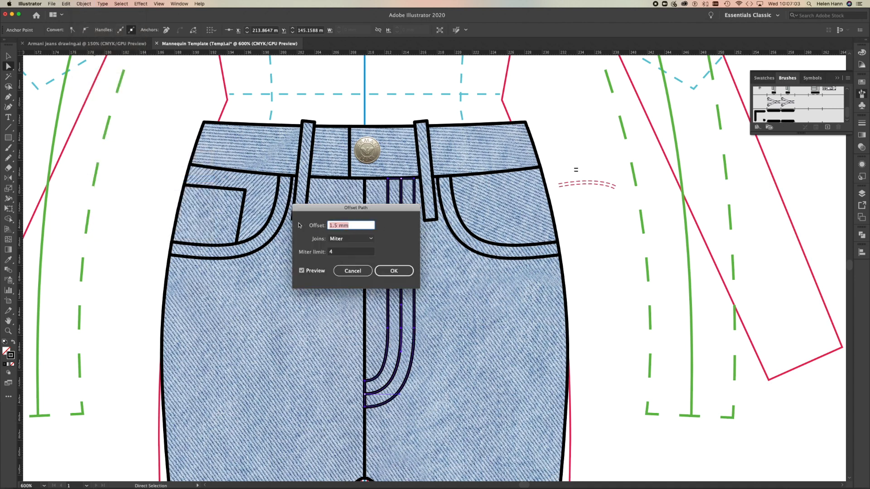
type("1")
left_click(347, 252)
left_click_drag(375, 210, 551, 284)
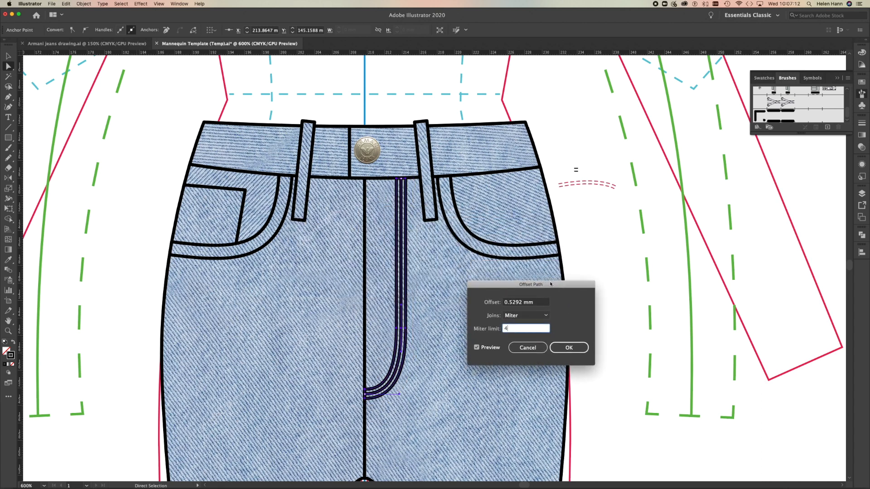
left_click(569, 348)
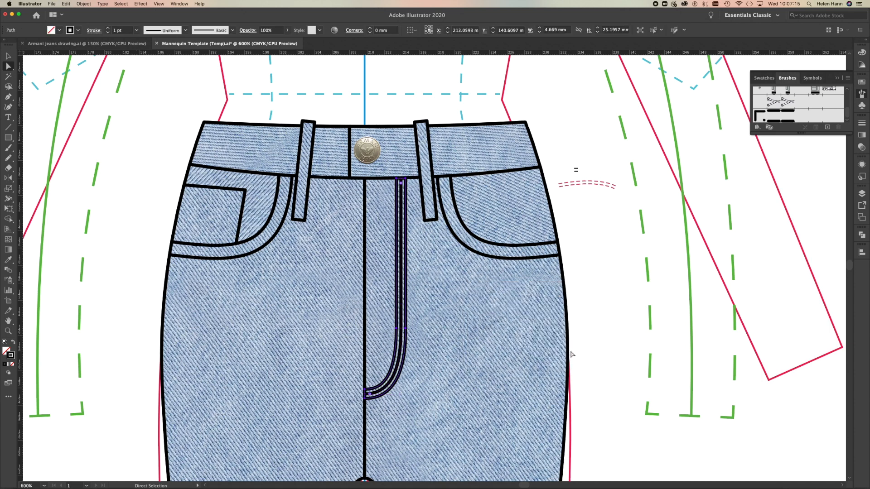
Apply the Twin needle Top Stitch brush to the offset fly outline and delete its outer anchor points, keeping only the line inside the fly.
left_click(785, 119)
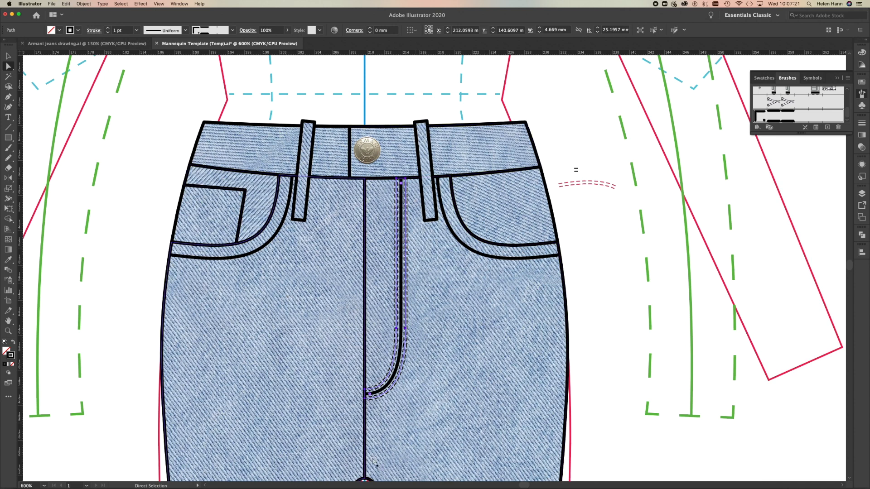
left_click(84, 229)
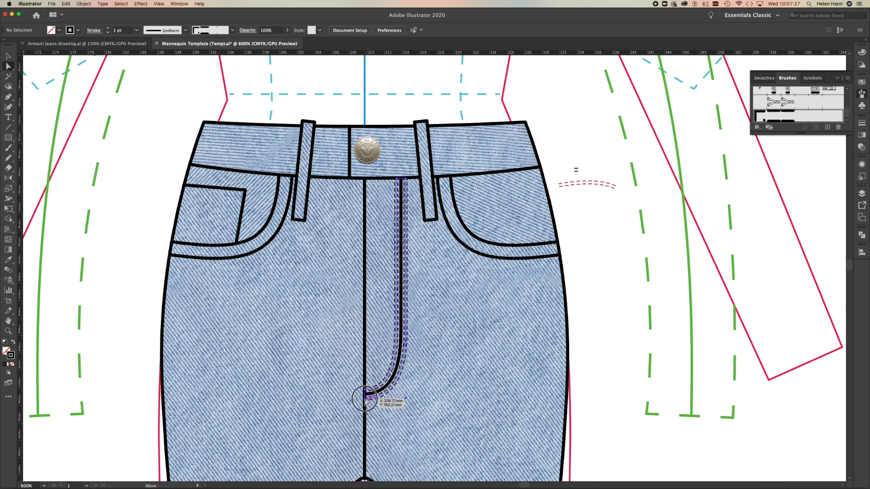
left_click(365, 401)
key("Delete")
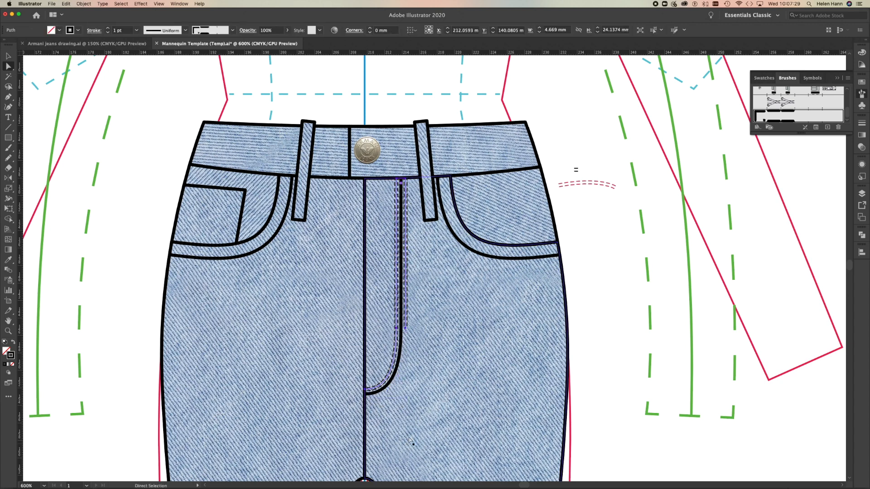
left_click(405, 328)
key("Delete")
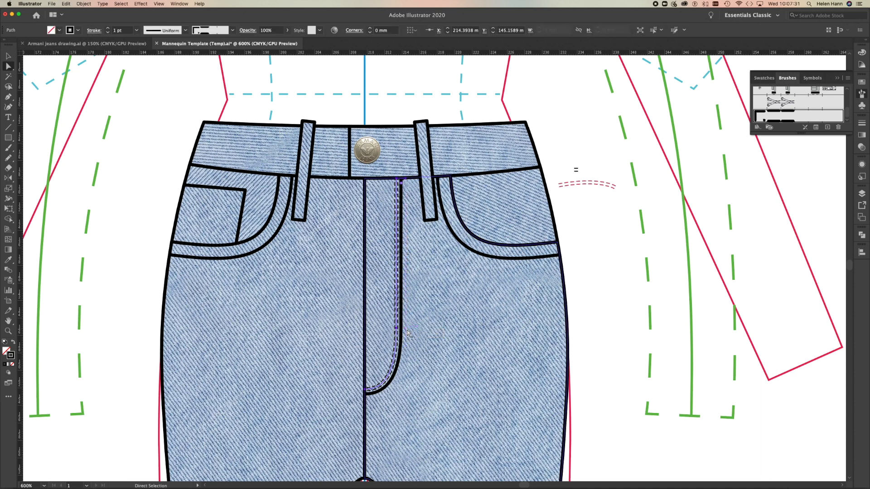
left_click(406, 181)
key("Delete")
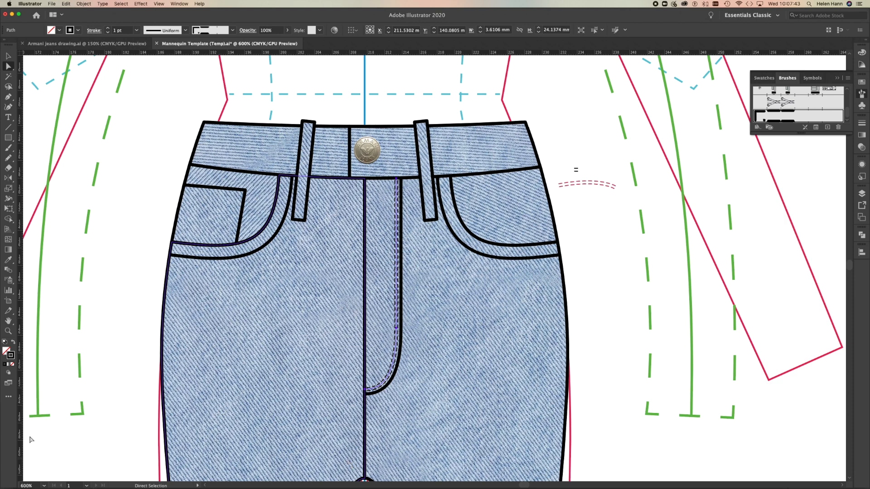
Recolour the fly top-stitching's stroke to orange FF9F06 and deselect it.
double_click(9, 356)
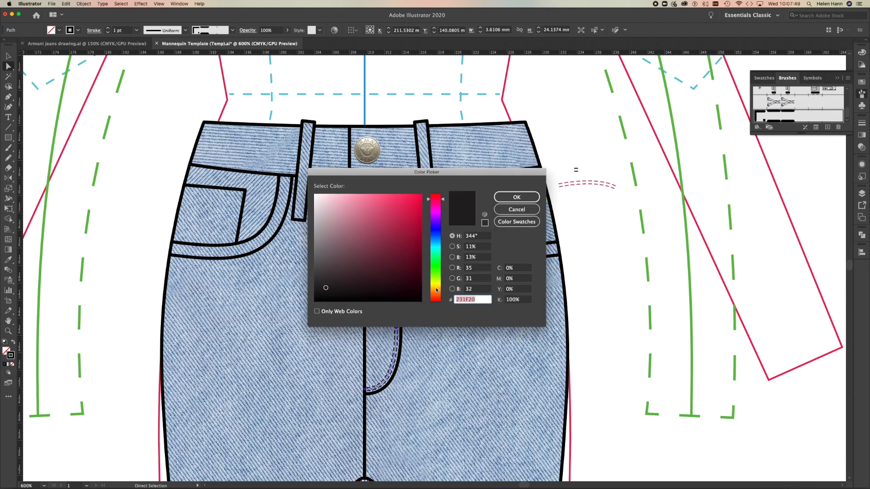
left_click(437, 290)
left_click(437, 291)
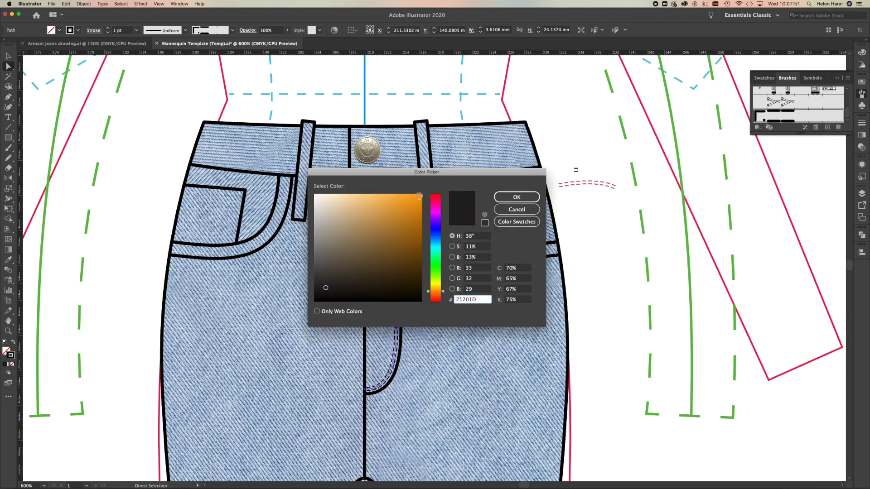
left_click_drag(420, 198, 419, 194)
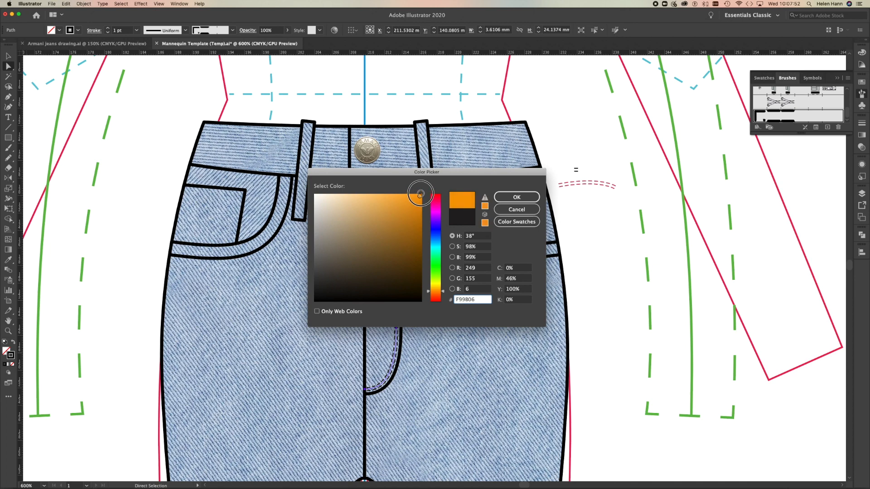
left_click(509, 200)
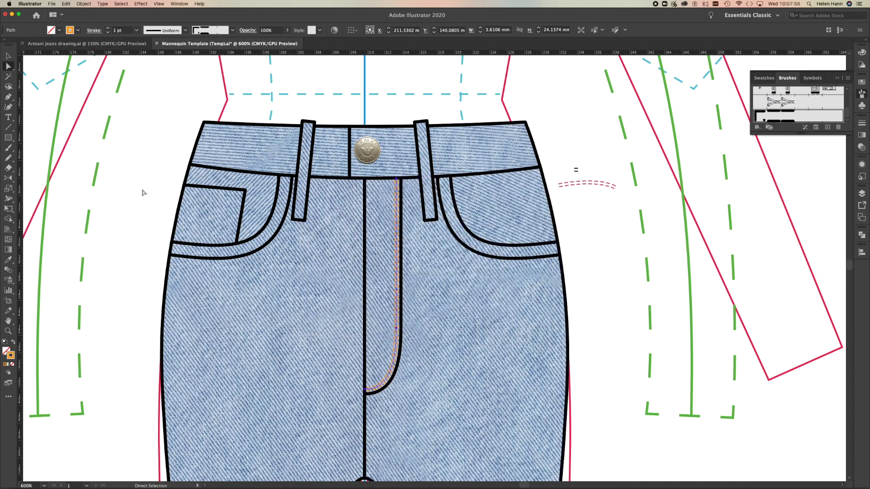
left_click(117, 203)
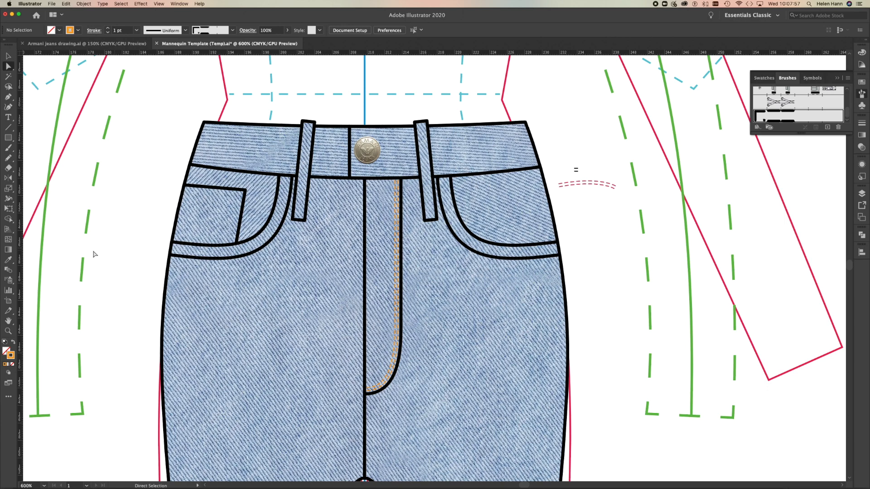
Offset the outer curved line of the right-hand front pocket opening by 0.5292 mm with miter joins.
mouse_move(71, 487)
left_click(473, 253)
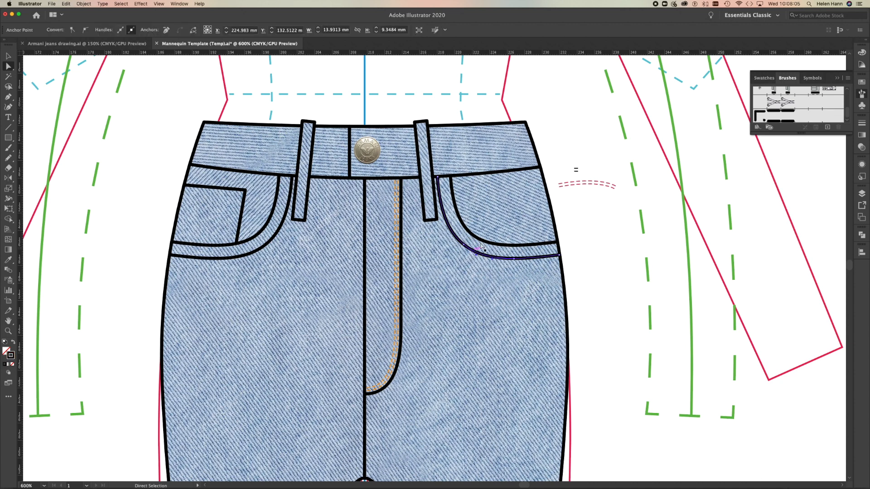
left_click(484, 244)
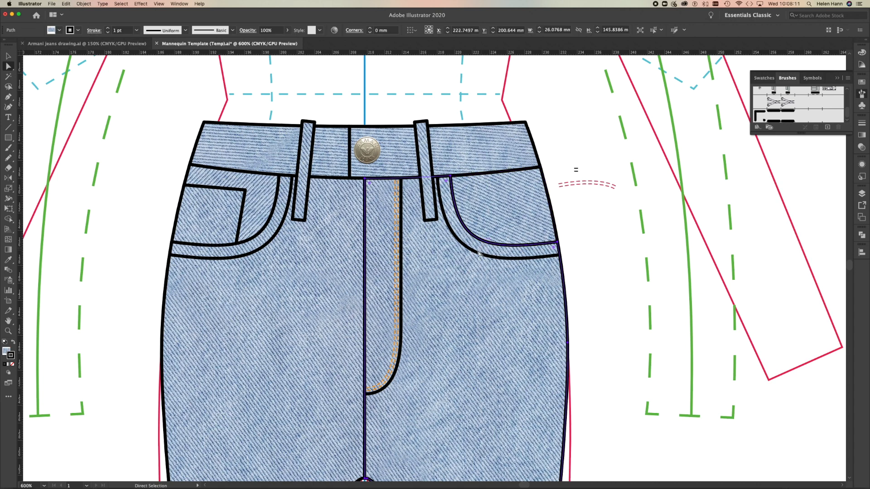
left_click(467, 248)
left_click(468, 250)
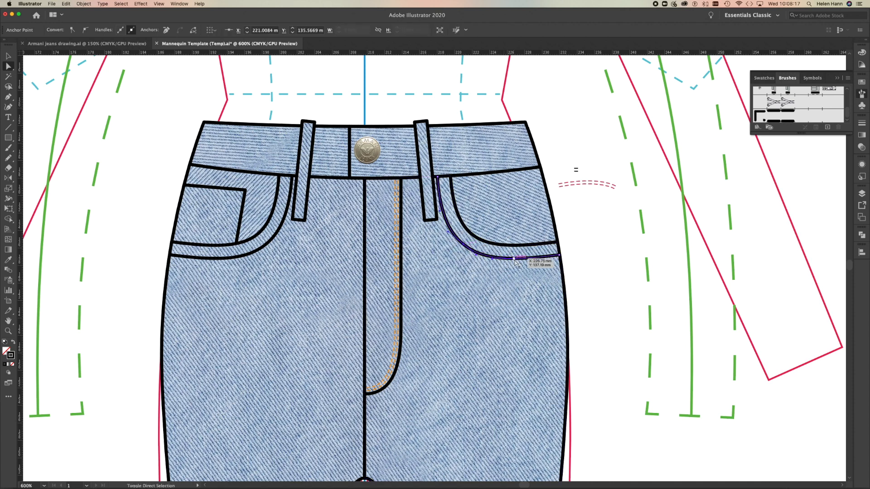
left_click(9, 56)
left_click(592, 213)
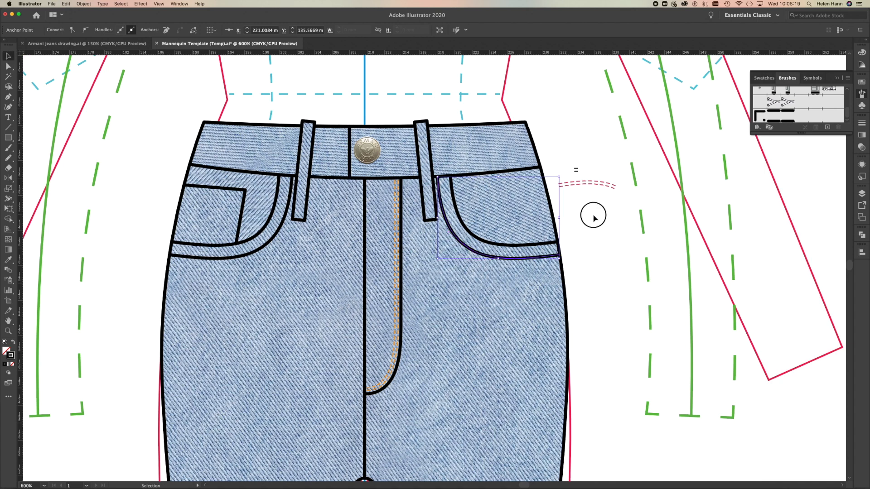
left_click(488, 257)
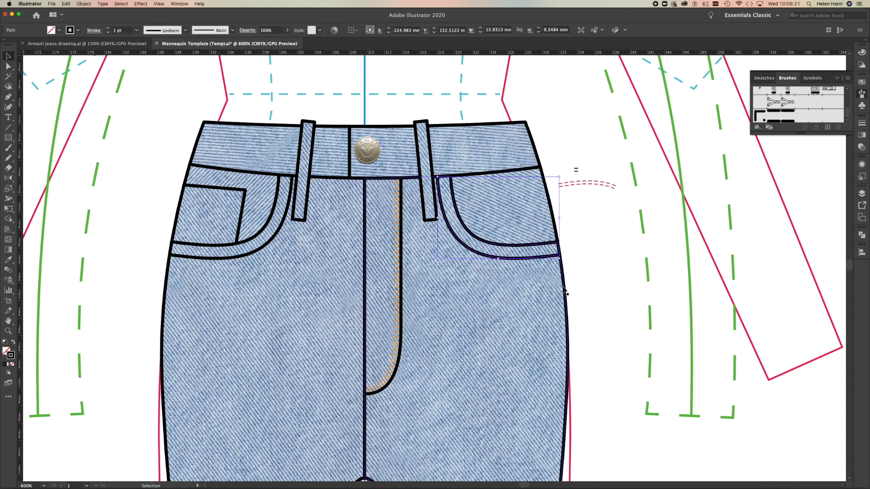
left_click(84, 4)
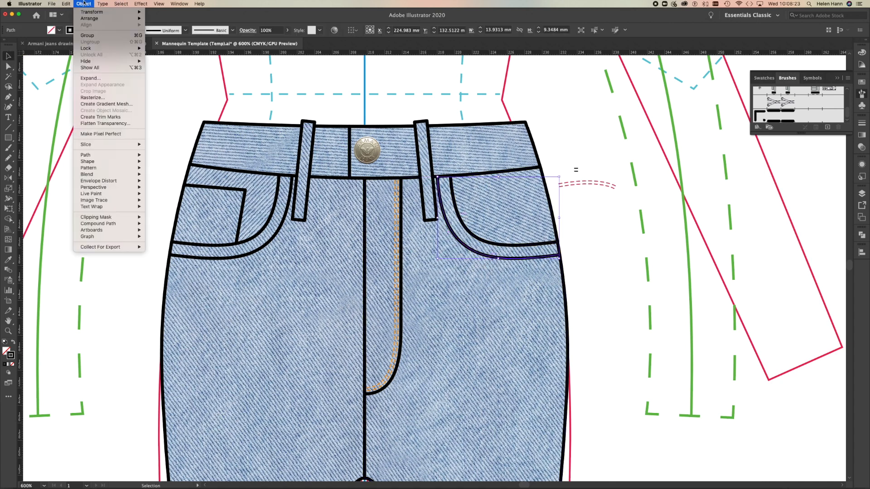
mouse_move(89, 169)
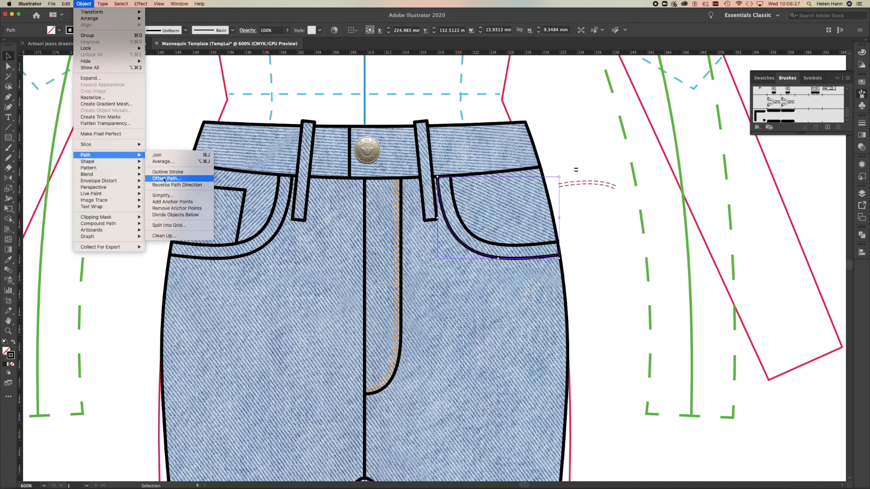
left_click(164, 178)
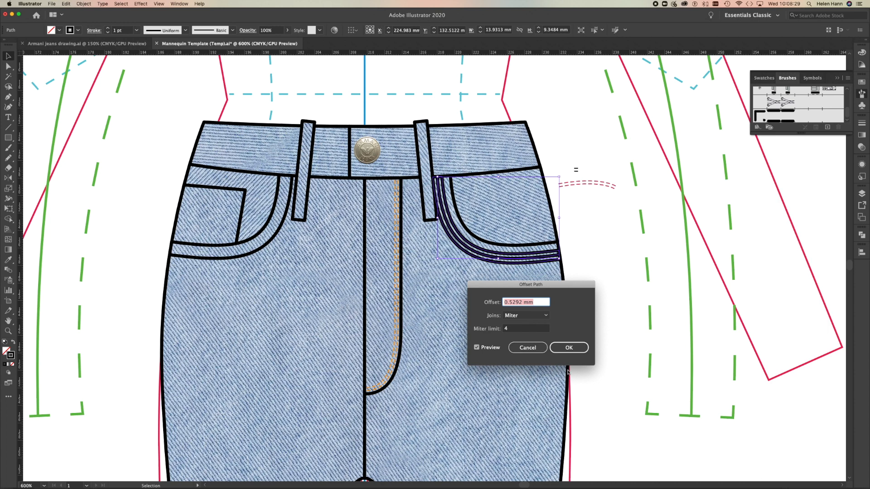
left_click(569, 347)
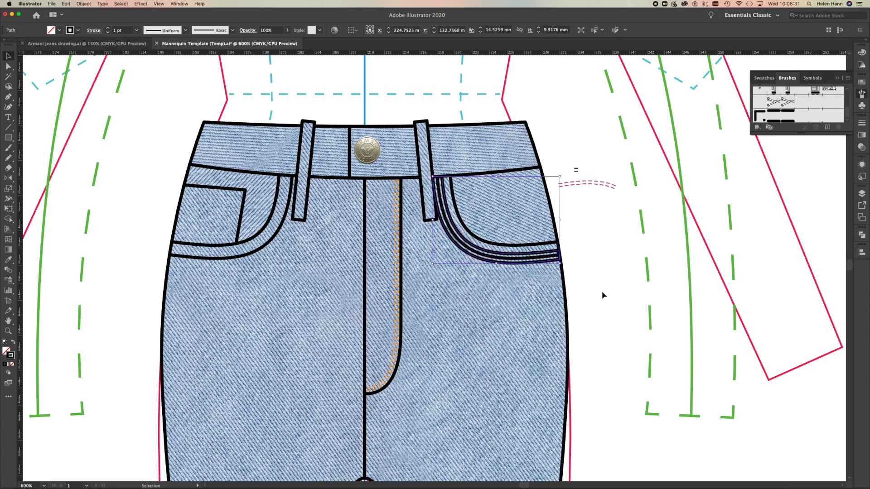
Apply the Twin needle Top Stitch brush to the offset pocket outline and sample the fly stitching's orange stroke onto it.
left_click(775, 118)
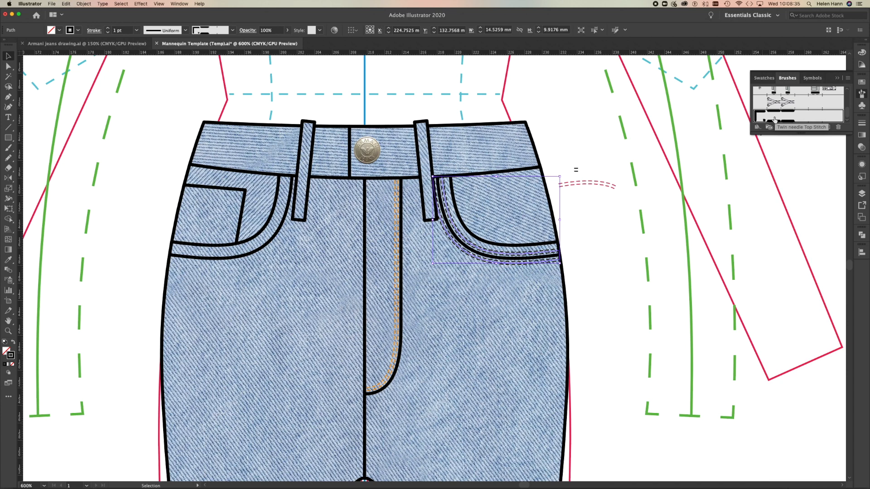
key("i")
left_click(399, 298)
left_click(400, 296)
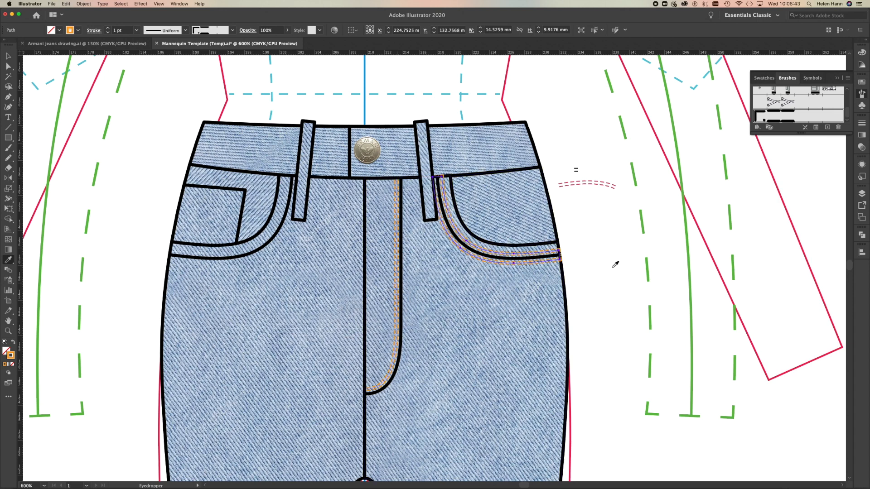
Delete the outer and top end anchor points of the right-hand pocket's offset stitching, keeping only the line inside the pocket band, and deselect it.
left_click(7, 334)
left_click_drag(468, 224, 554, 254)
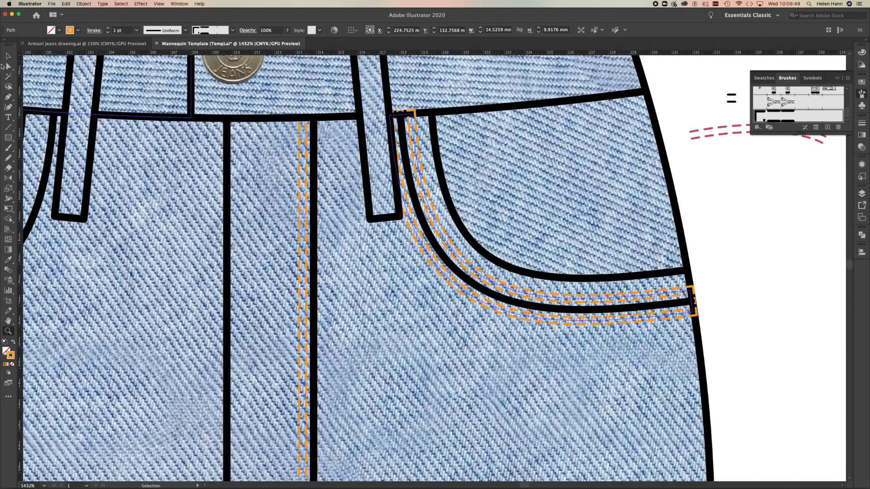
left_click(8, 66)
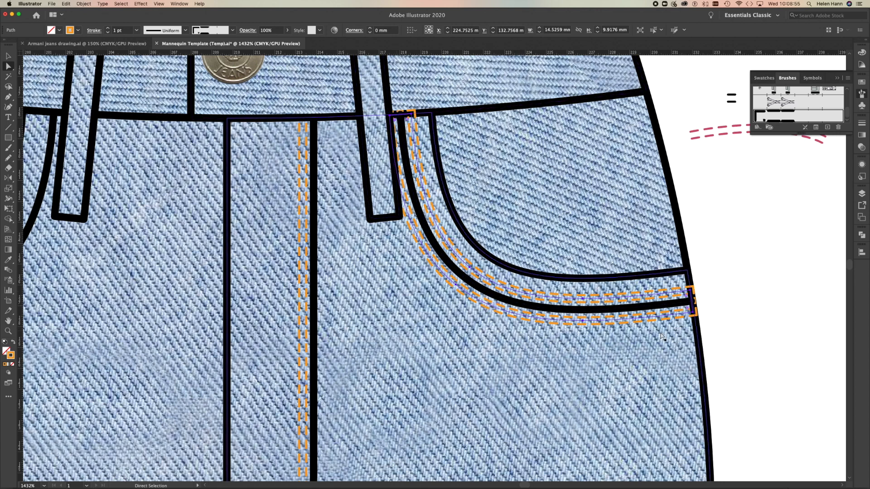
left_click(693, 313)
key("Delete")
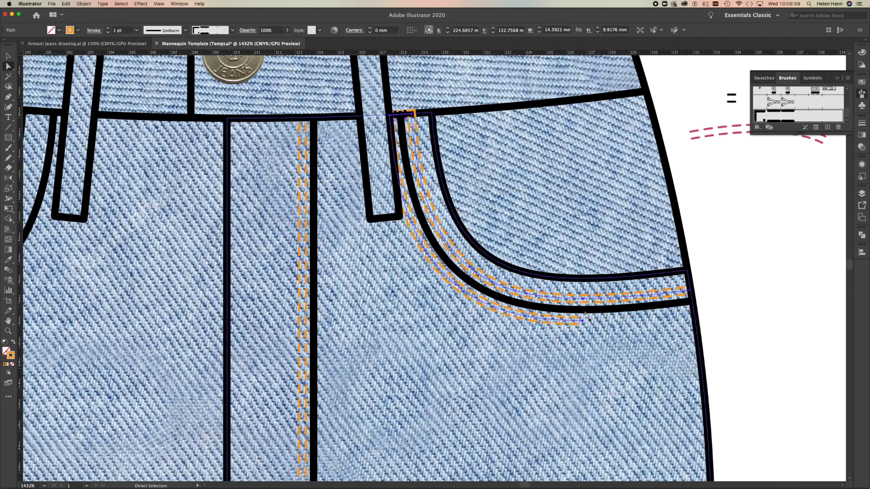
left_click(583, 321)
key("Delete")
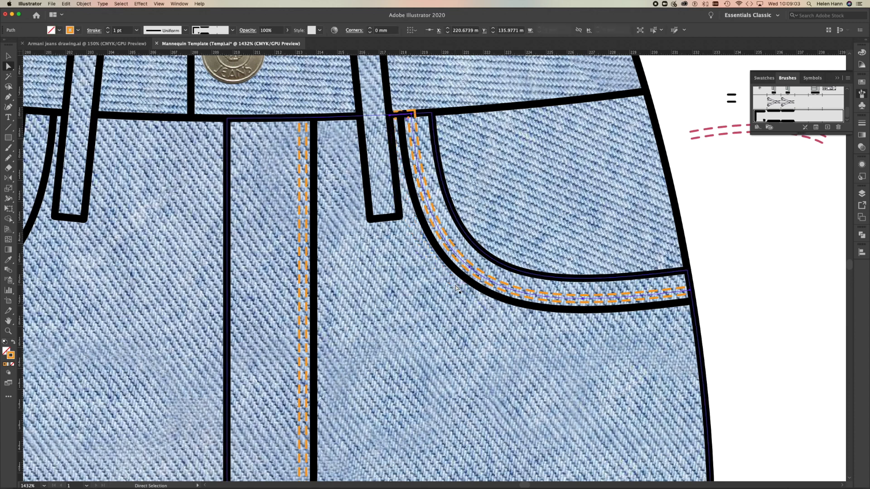
left_click(390, 117)
key("Delete")
left_click(733, 331)
left_click(204, 333, "alt+super")
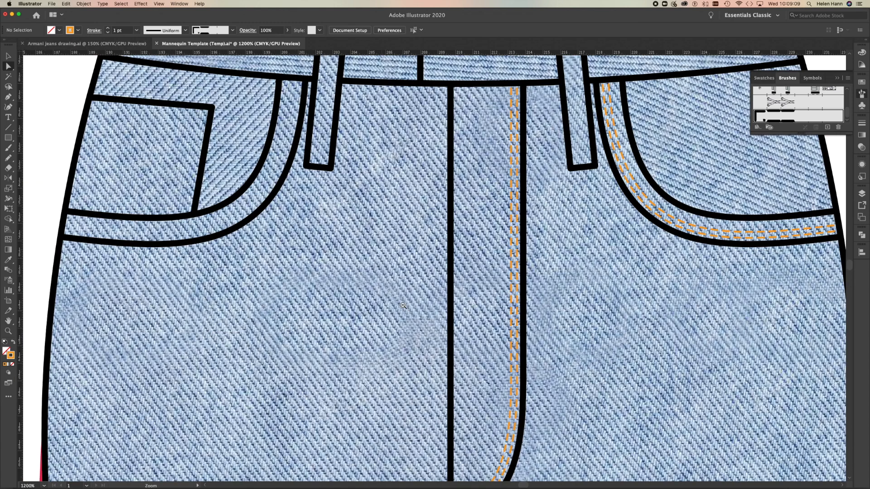
left_click(439, 304, "alt+super")
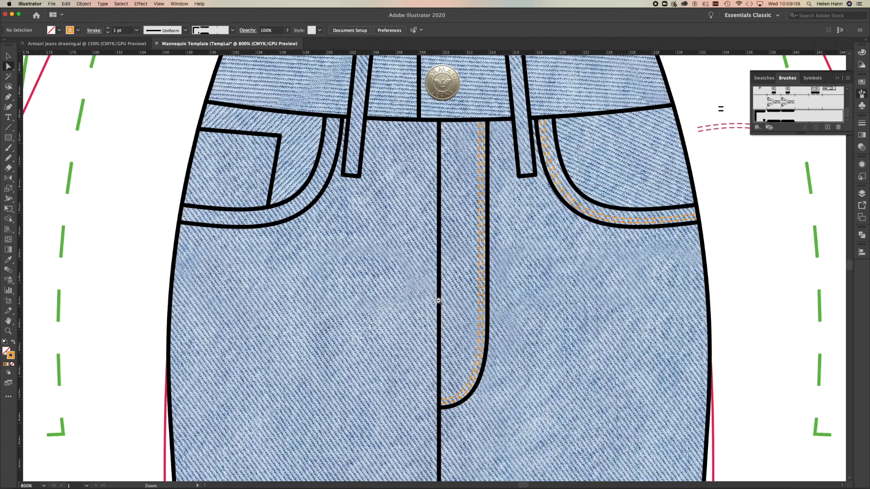
Reflect a copy of the right-hand pocket's top-stitching across the vertical centre front line onto the left-hand pocket, and deselect it.
left_click(585, 212)
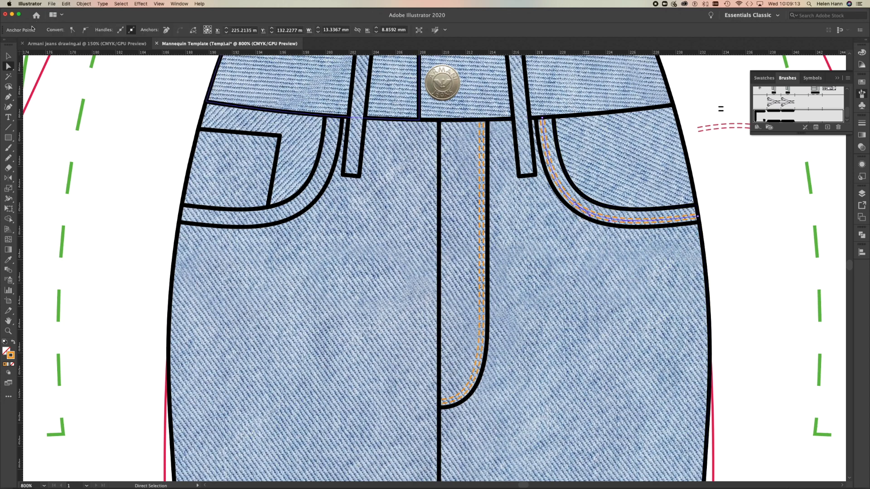
left_click(8, 55)
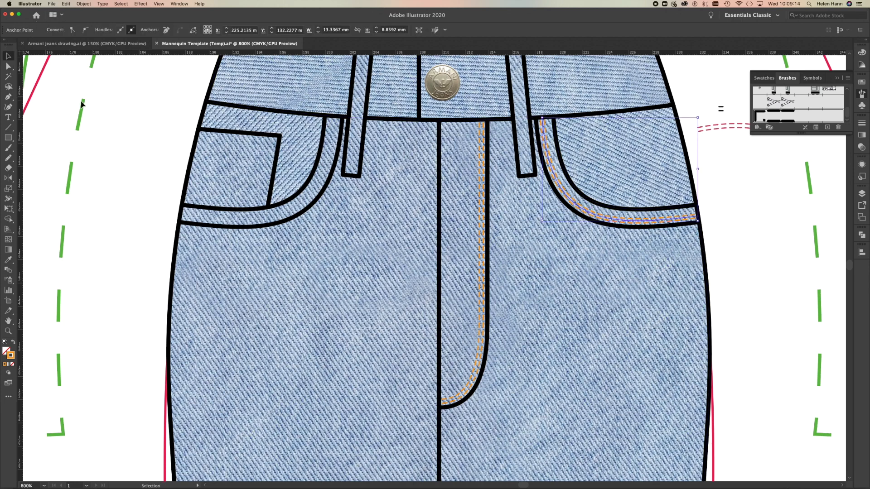
left_click(602, 220)
left_click(602, 219)
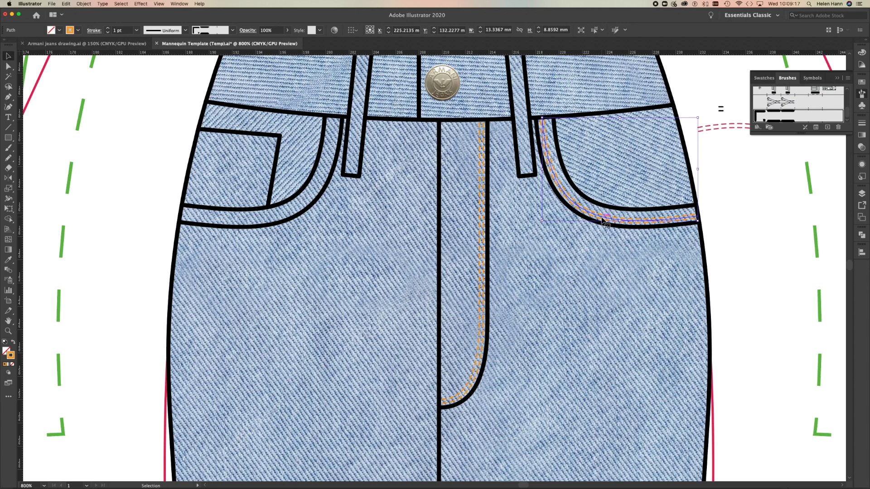
left_click(81, 4)
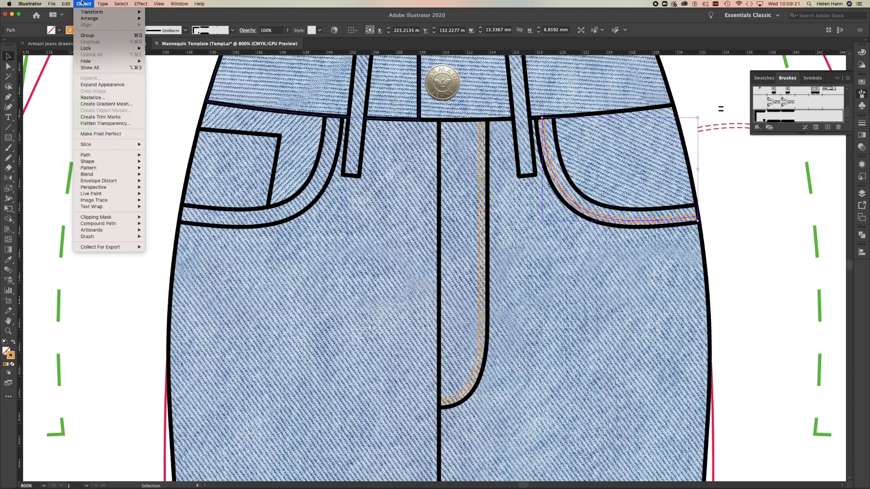
mouse_move(92, 162)
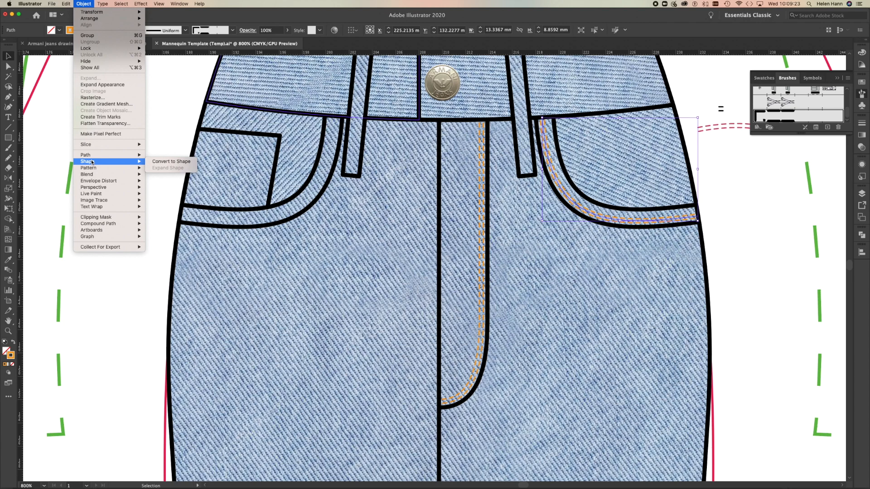
left_click(9, 182)
left_click(9, 178)
left_click_drag(470, 175, 455, 269)
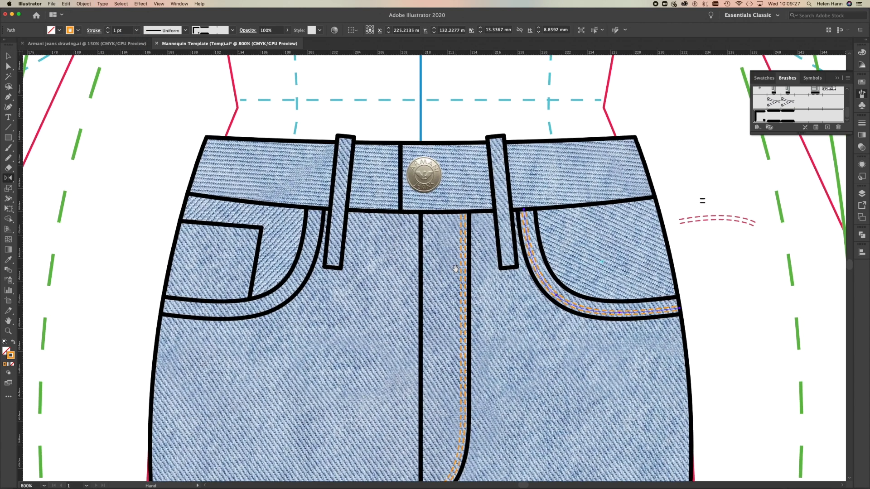
left_click(420, 123, "alt")
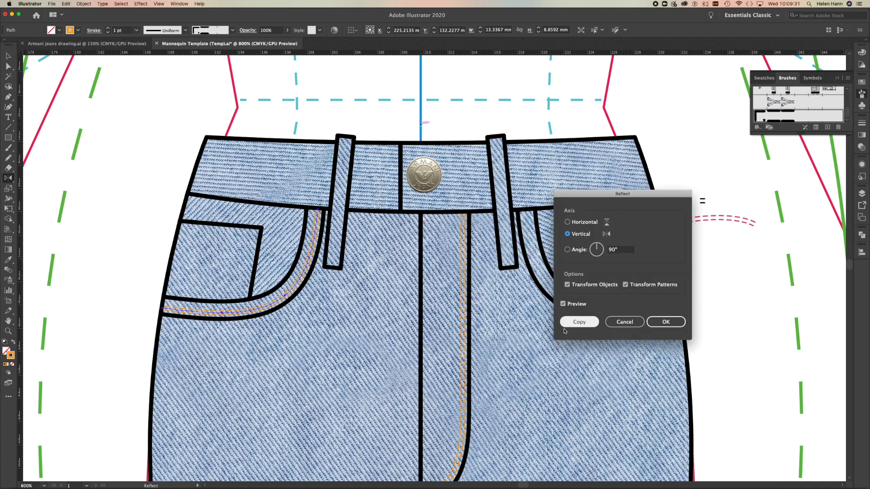
left_click(578, 322)
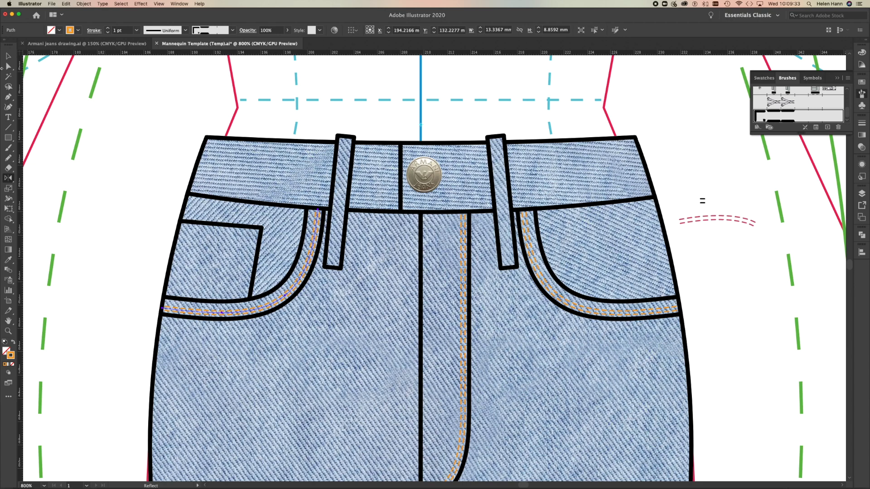
left_click(8, 56)
left_click(116, 238)
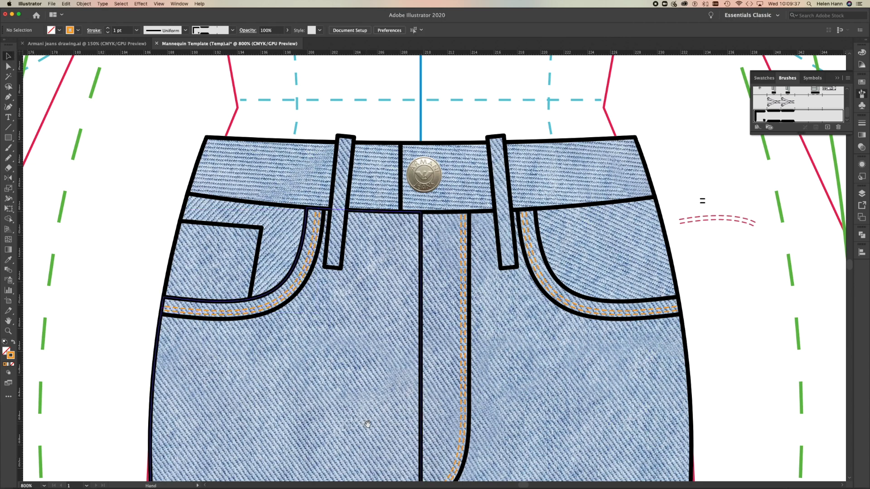
Draw a line about 7 mm long just below the coin pocket's upper edge and give it the twin-needle brush and the fly stitching's orange stroke.
left_click_drag(370, 424, 373, 323)
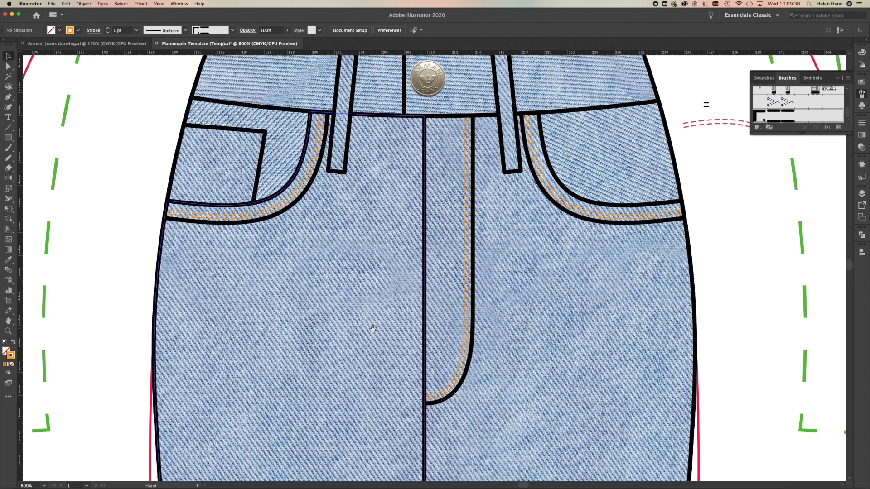
left_click(225, 128)
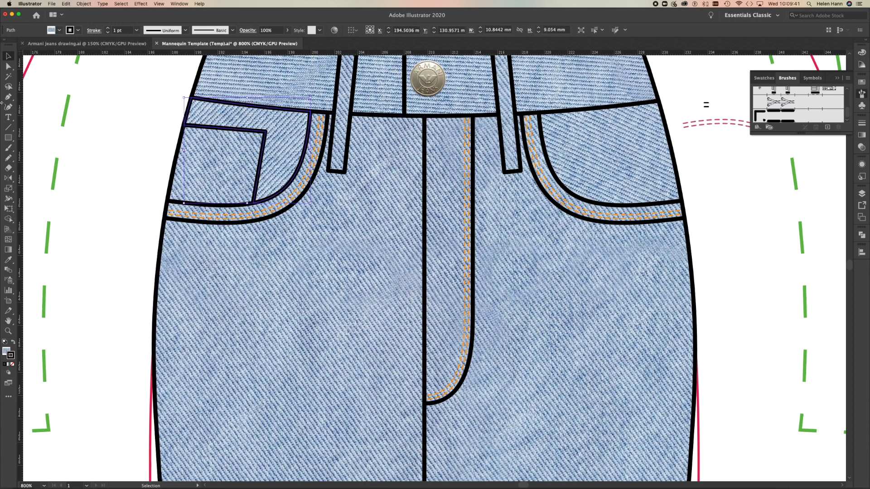
left_click(8, 96)
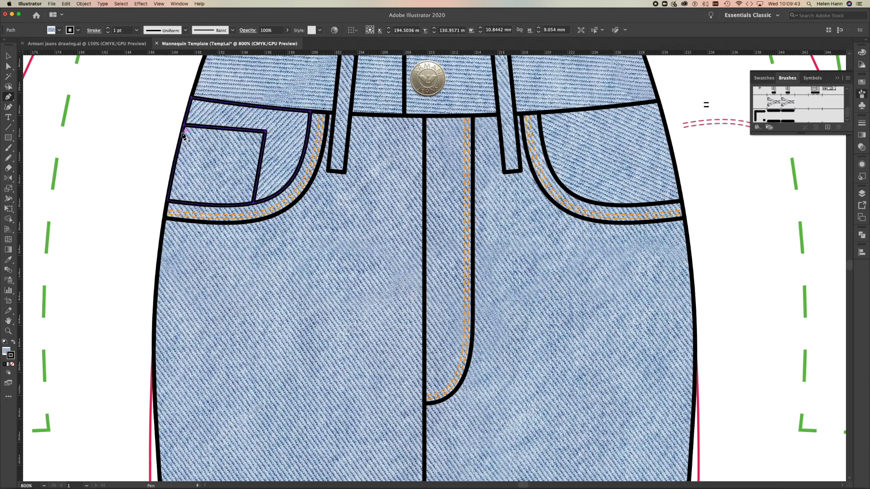
left_click(182, 132)
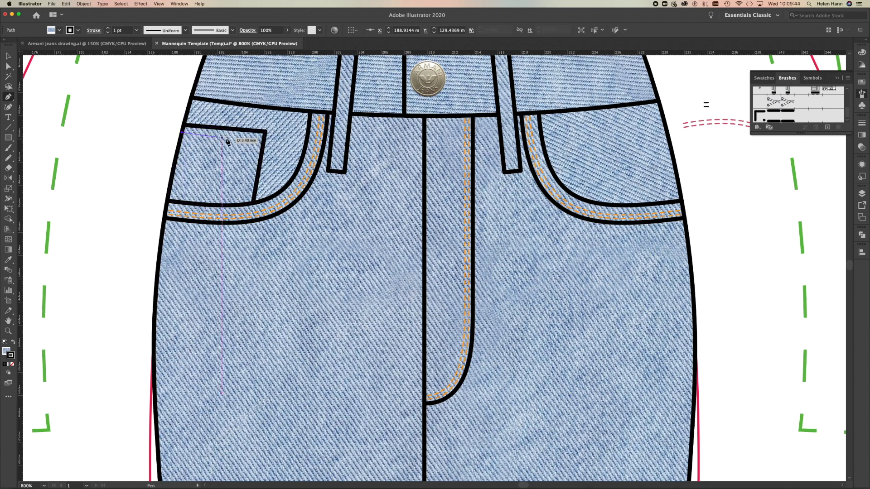
left_click(265, 142)
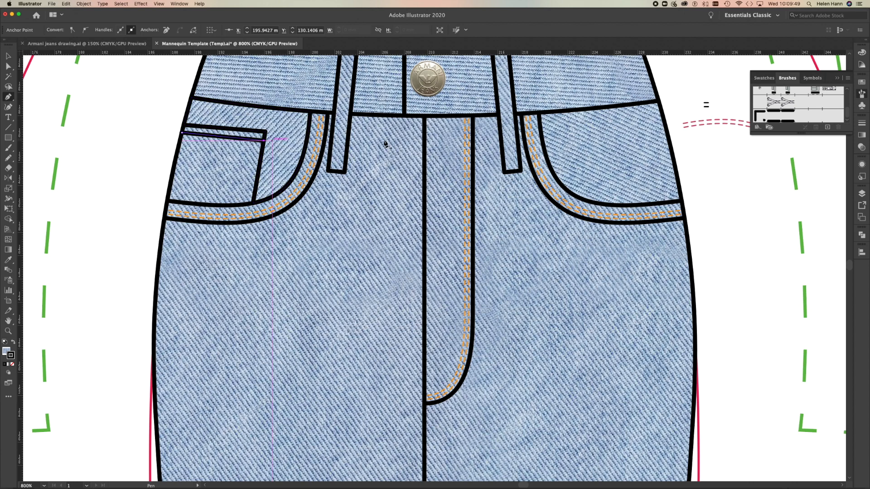
left_click(777, 116)
key("i")
left_click(467, 248)
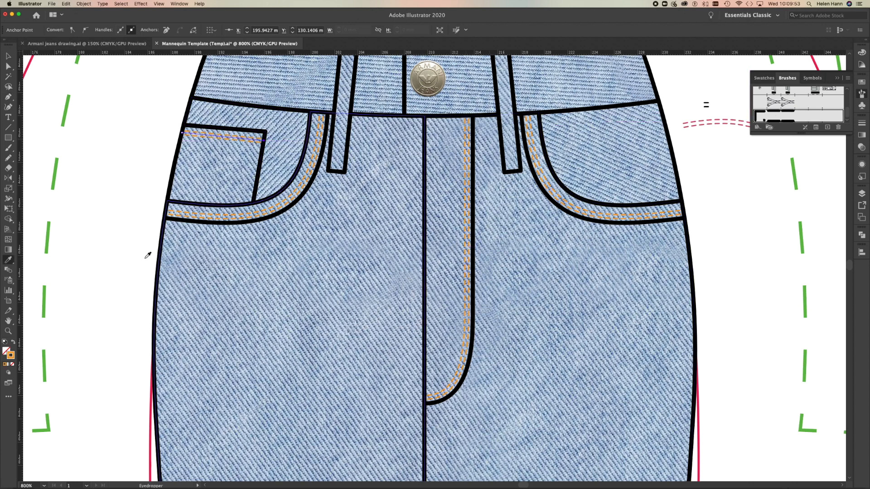
Draw a line about 6 mm long just inside the coin pocket's slanted side edge and apply the twin-needle top-stitch brush.
left_click(8, 97)
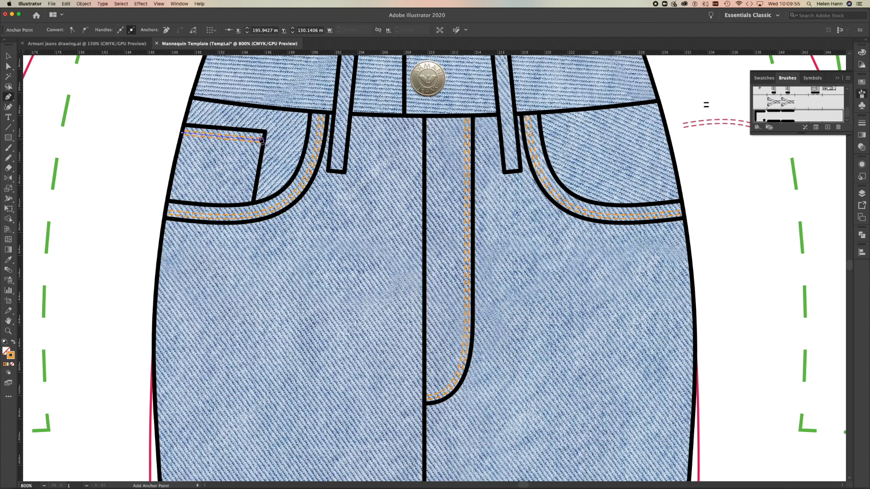
left_click(254, 132)
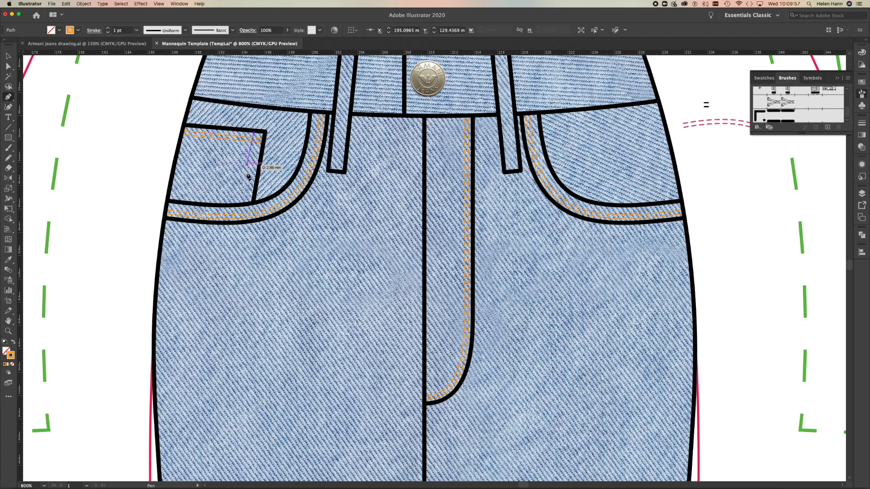
left_click(244, 203)
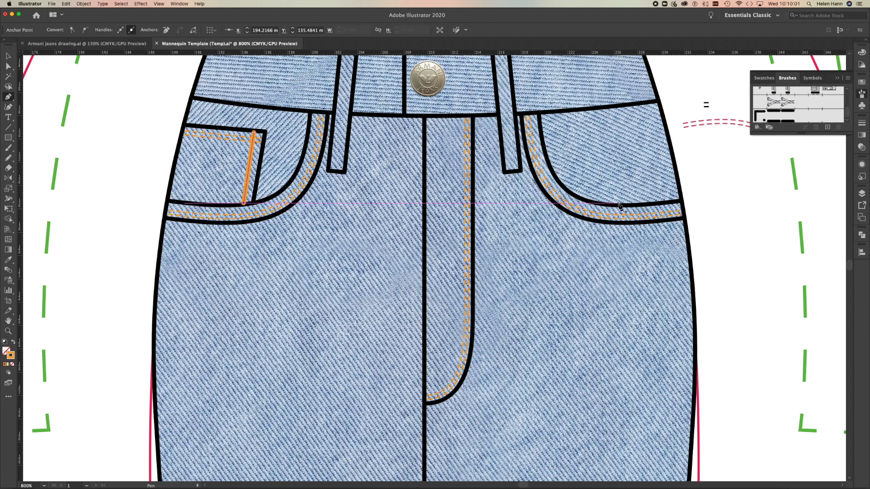
left_click(778, 115)
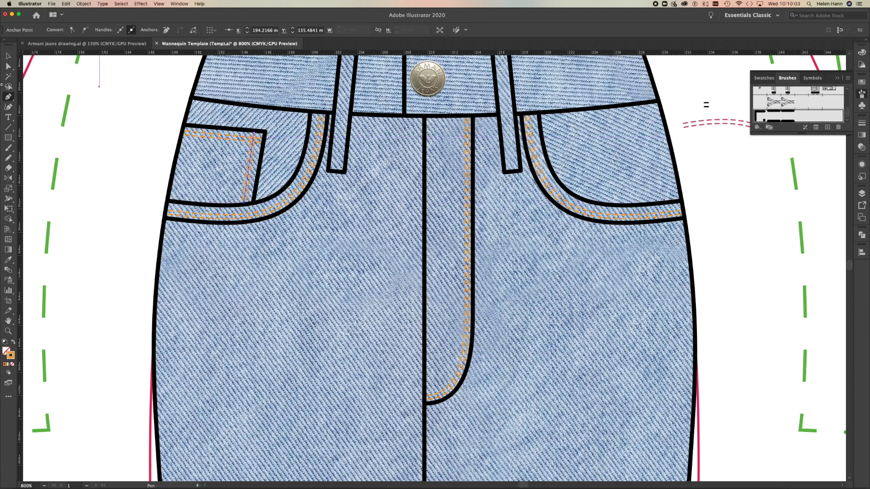
Offset the left-hand belt loop's outline inward by -0.3528 mm with miter joins and a miter limit of 4.
left_click(9, 66)
left_click_drag(354, 236, 310, 344)
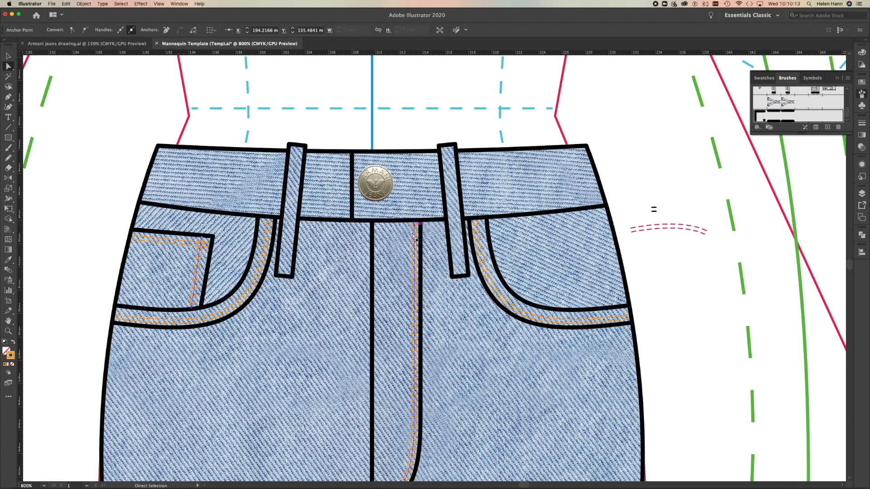
left_click(291, 205)
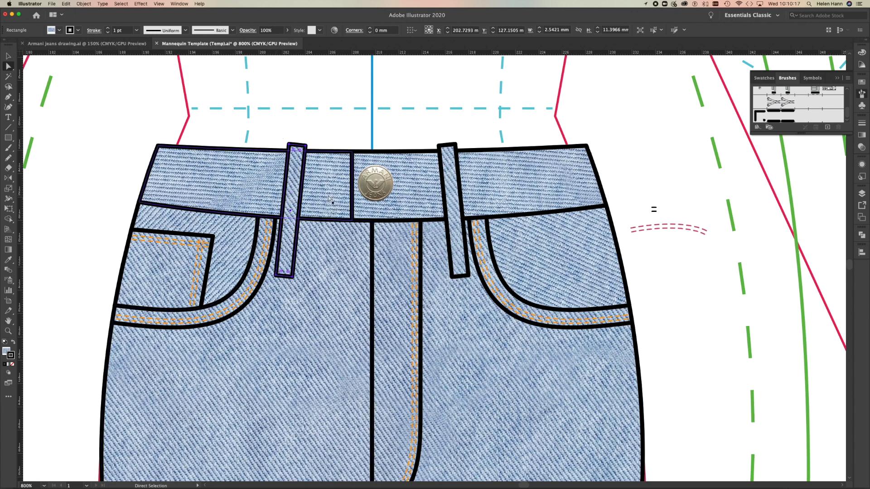
left_click(84, 4)
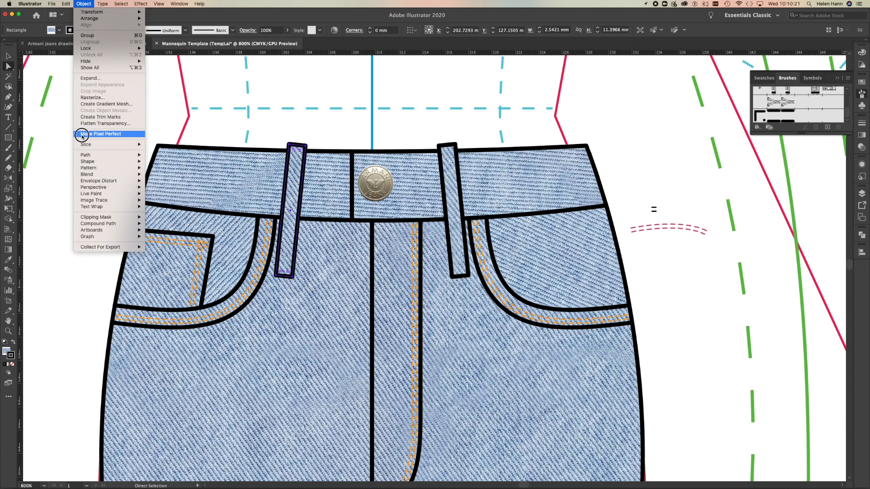
mouse_move(86, 161)
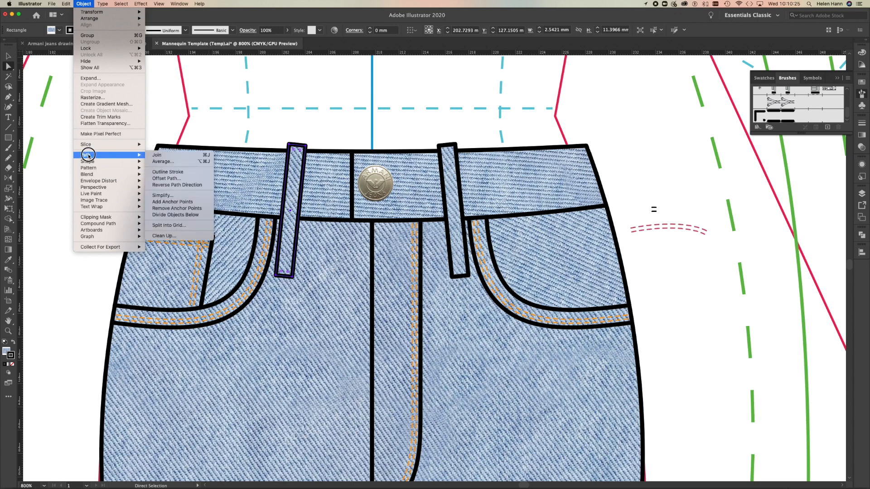
left_click(174, 178)
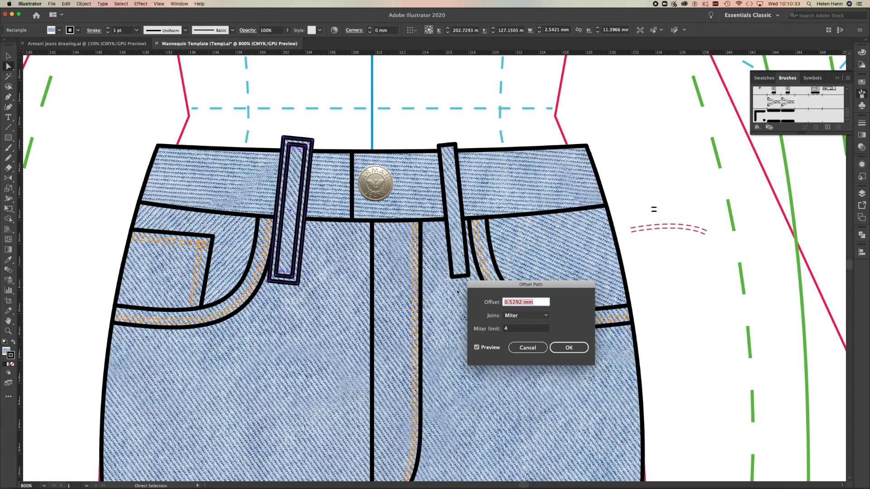
type("-")
left_click(524, 330)
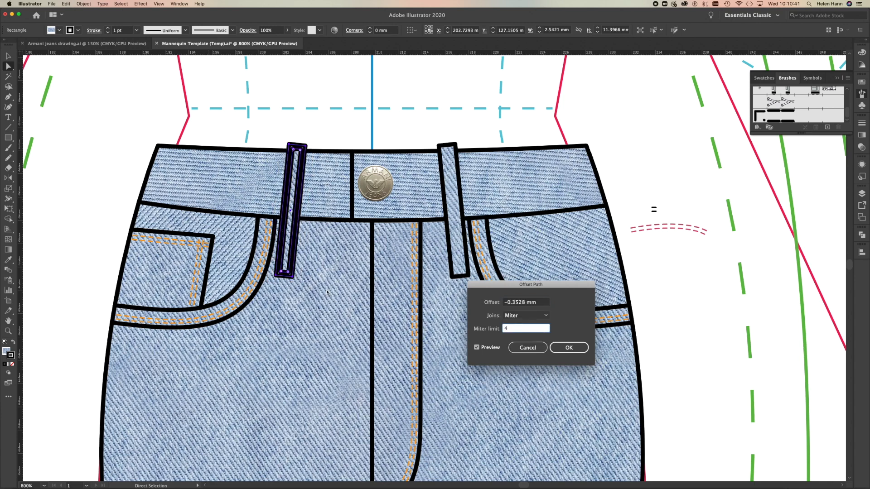
left_click(571, 351)
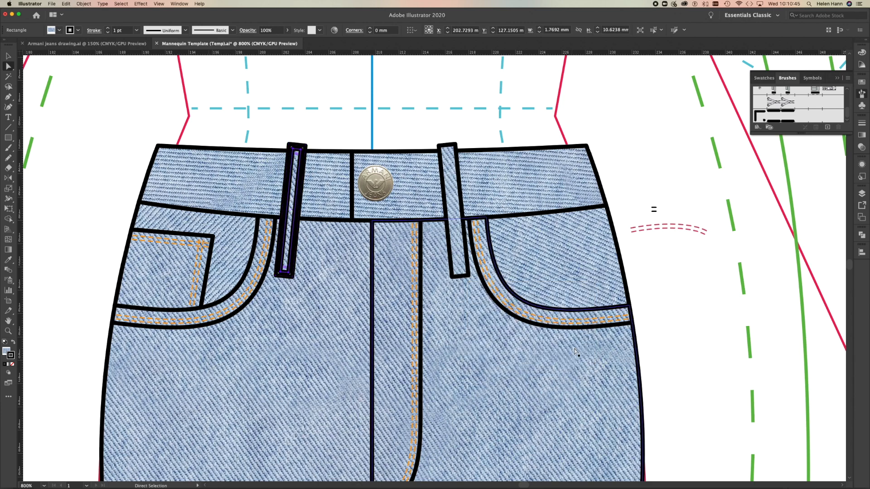
Set the stroke weight of the belt loop's inner offset rectangle to 0.25 pt.
left_click(862, 123)
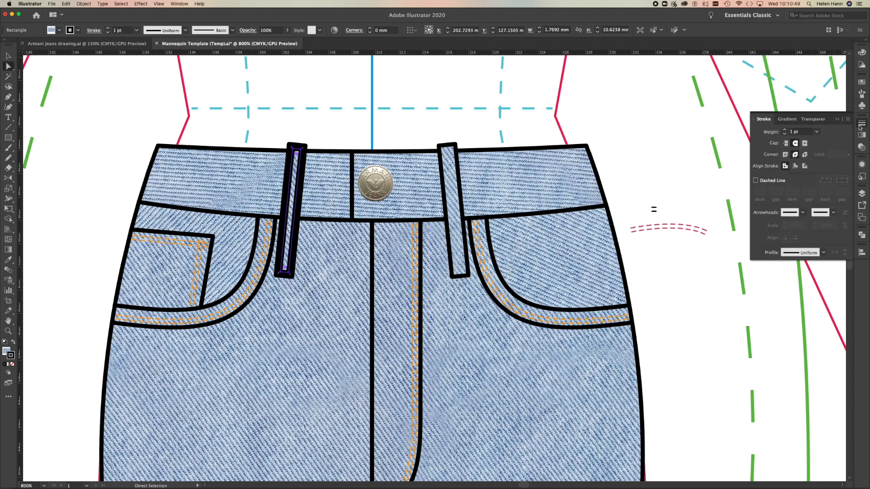
left_click(818, 132)
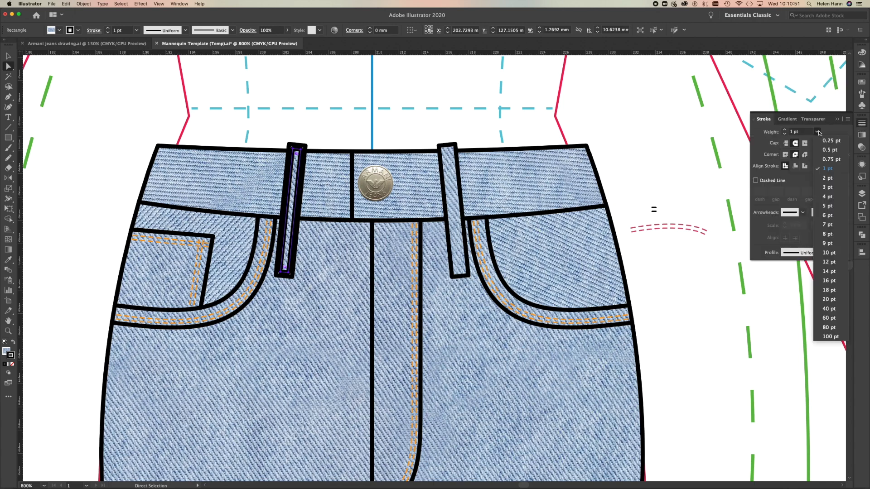
left_click(826, 144)
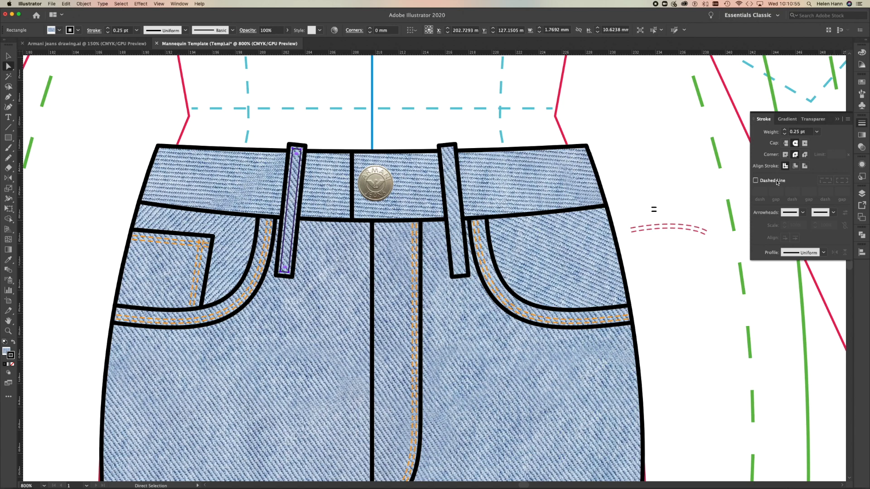
Give the left-hand belt loop's inner rectangle 1 pt dashes aligned to corners and copy the front pocket stitching's orange stroke onto it.
left_click(775, 180)
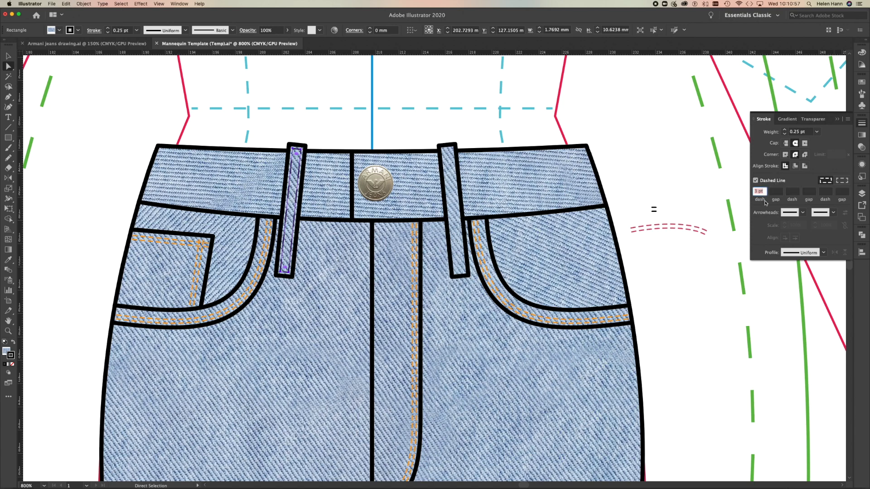
type("1")
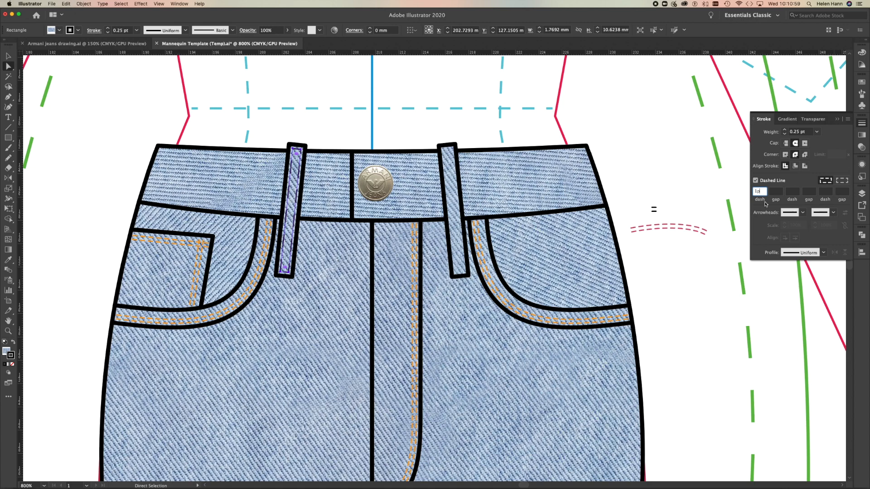
left_click(844, 183)
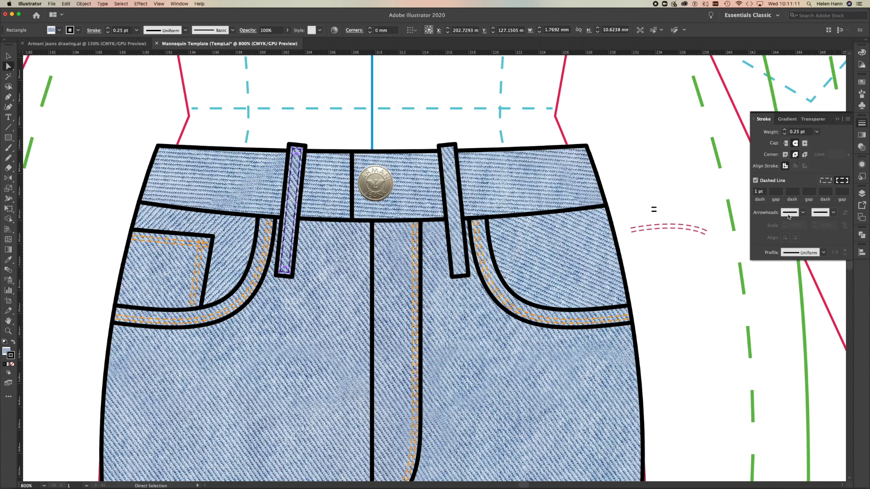
key("i")
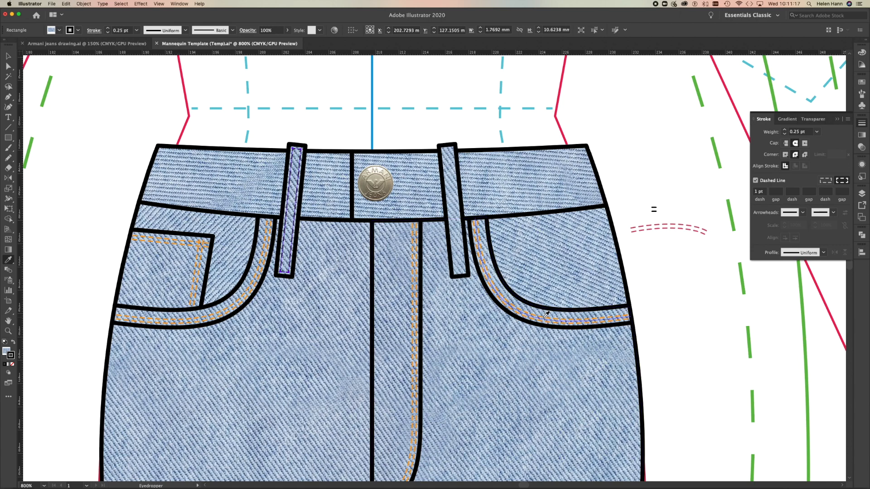
left_click(544, 316)
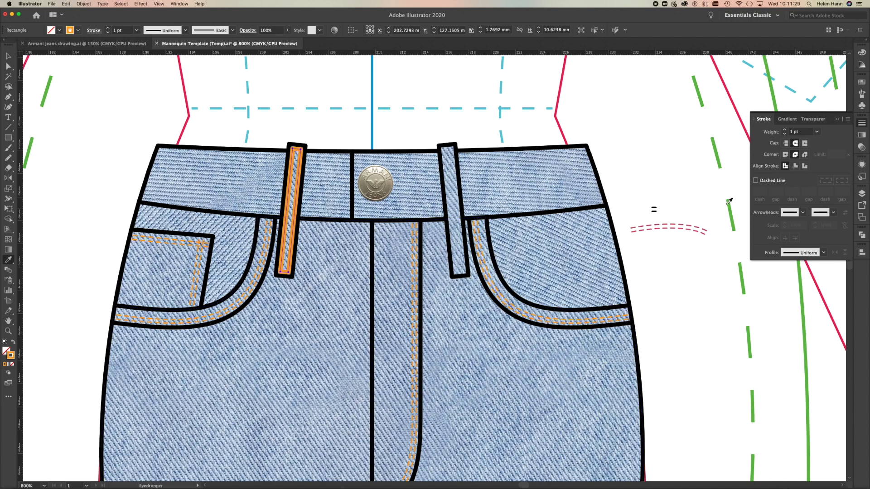
Add the inner rectangle's orange stroke colour to the swatches.
left_click(862, 83)
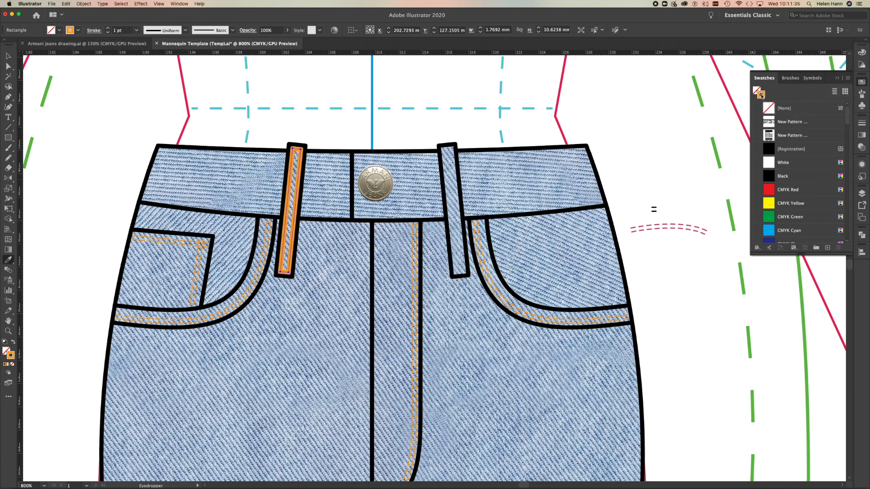
scroll(792, 185, "down", 10)
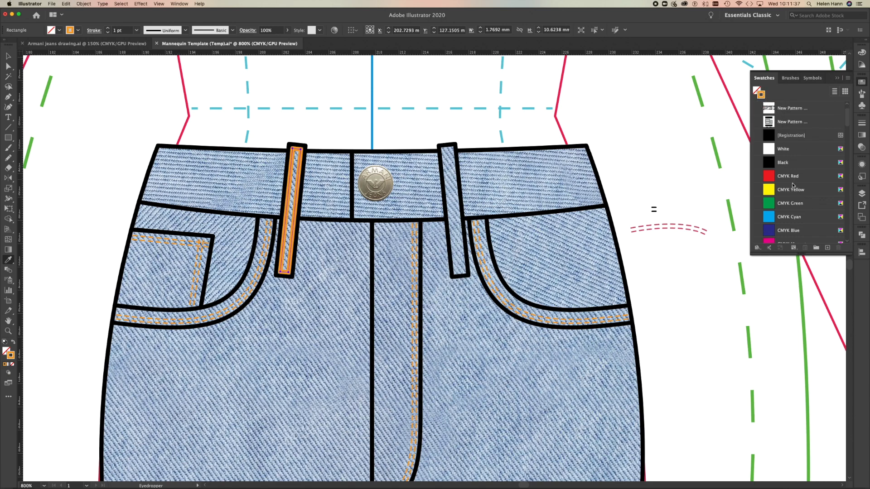
scroll(793, 185, "down", 2)
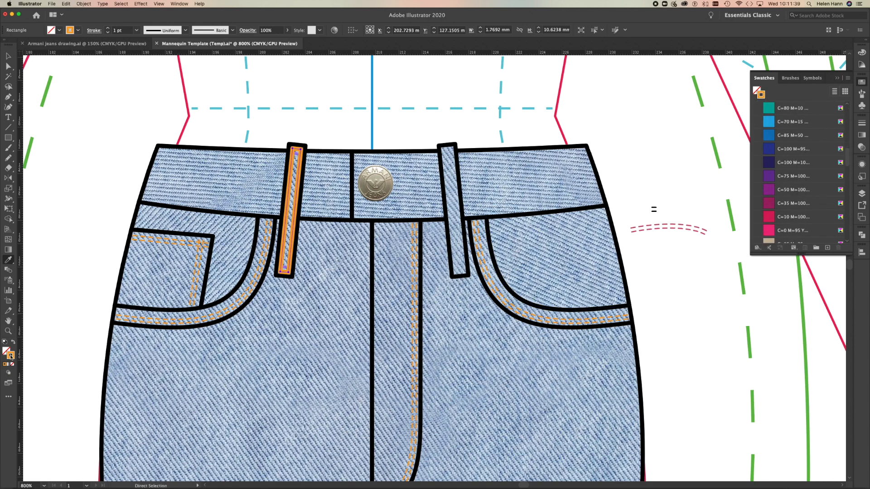
left_click_drag(13, 359, 794, 232)
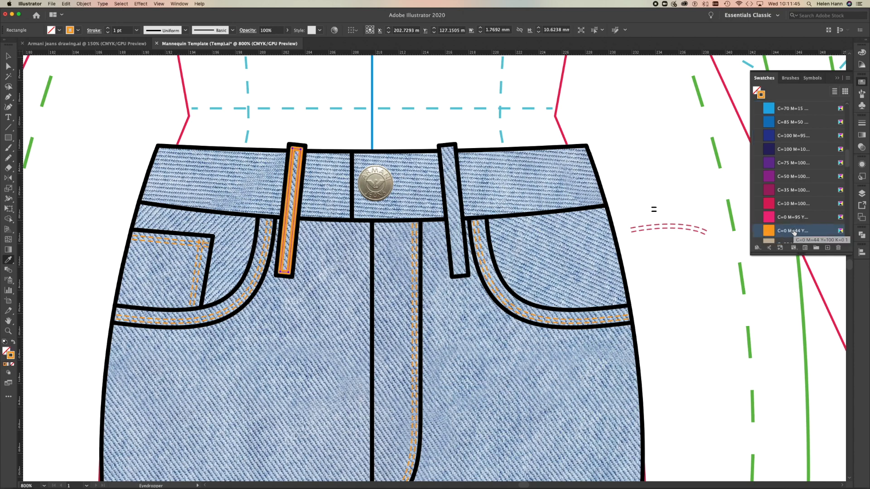
Rename the new orange swatch as Orange Stitch Colour and move it up between the two pattern swatches.
double_click(793, 230)
type("Or")
type("S")
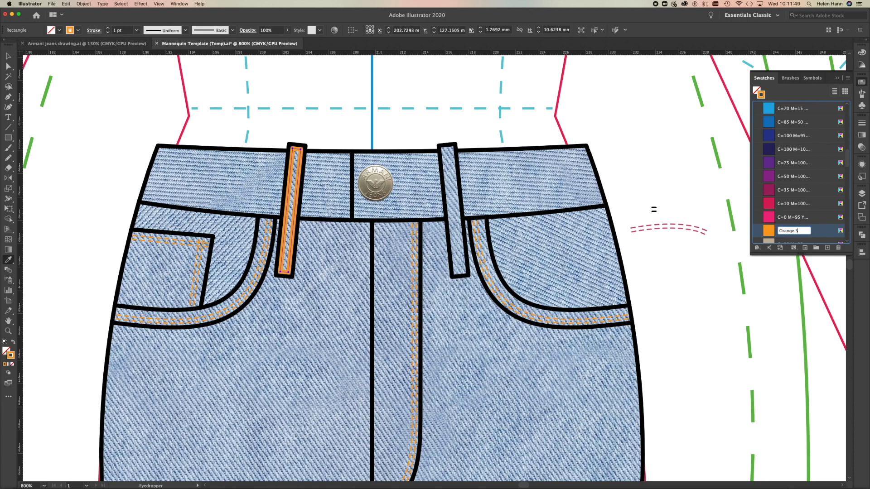
type("titc")
type("h Colour")
key("Return")
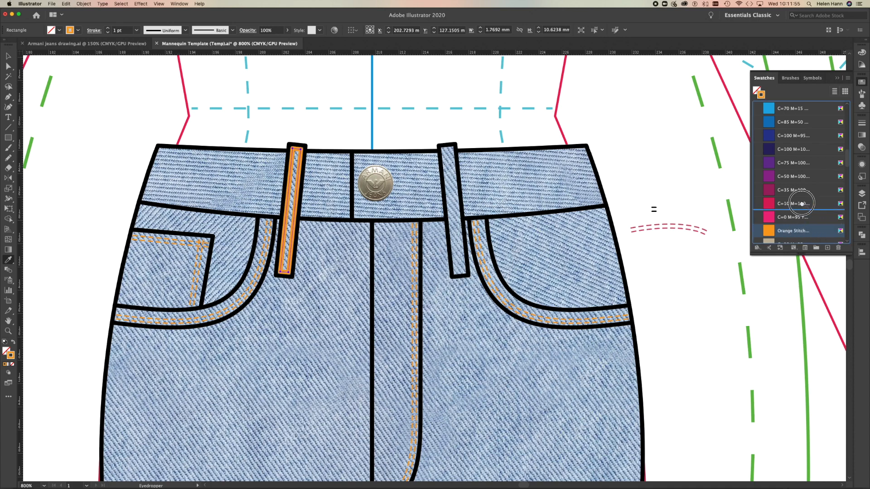
scroll(819, 104, "up", 15)
scroll(819, 109, "up", 4)
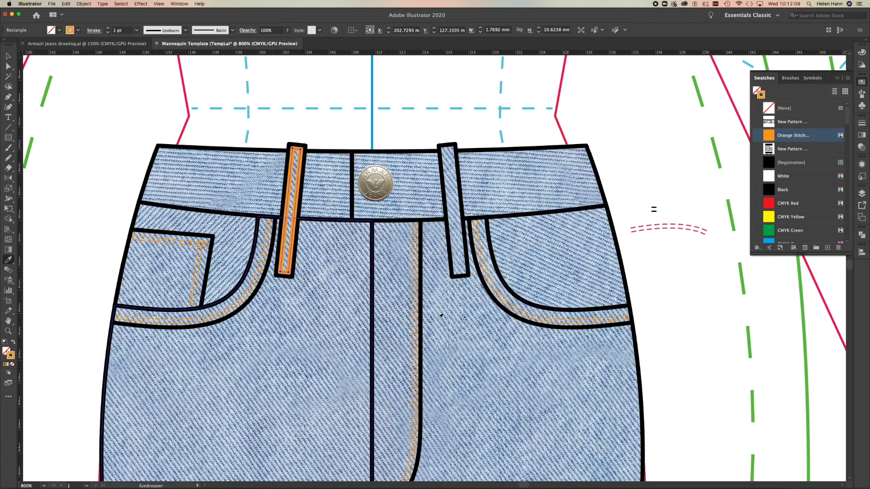
Set the left-hand belt loop stitching's stroke weight to 0.25 pt with a 1 pt dashed line, and deselect it.
left_click(859, 126)
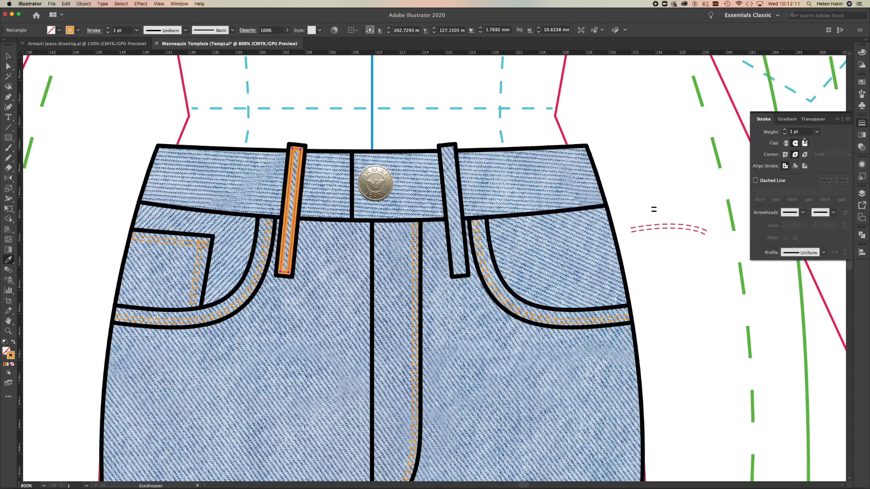
left_click(816, 132)
left_click(827, 140)
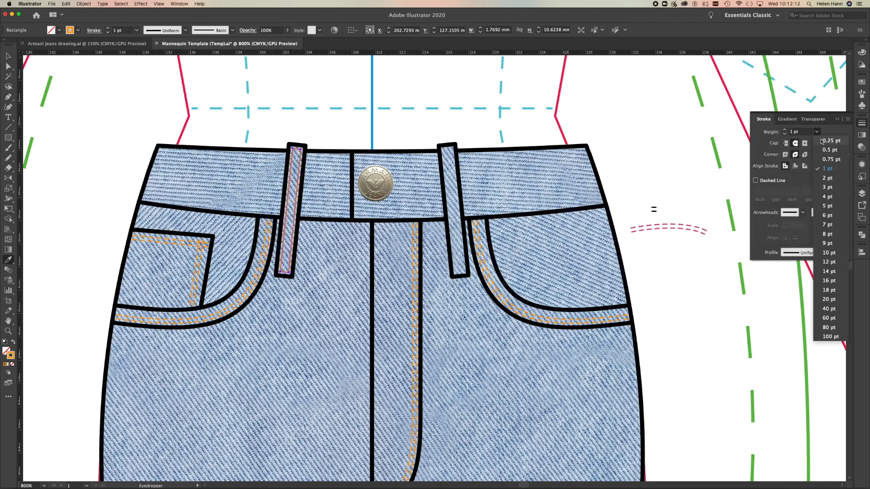
left_click(768, 182)
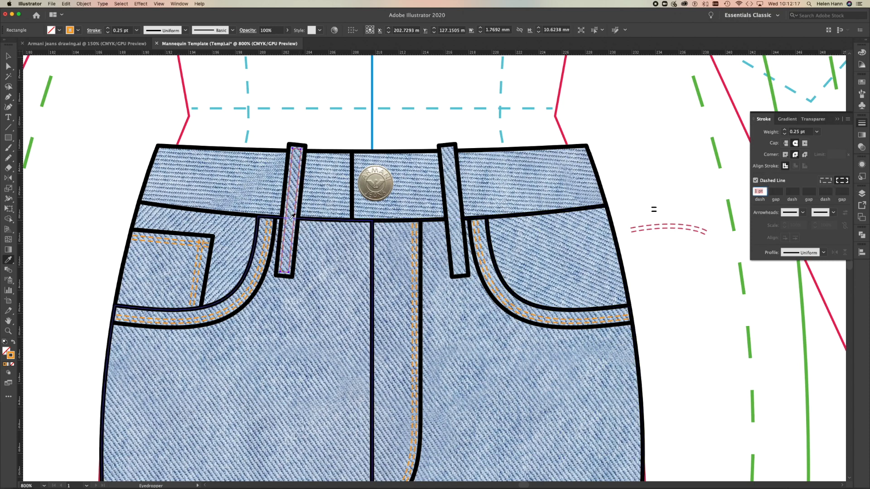
key("a")
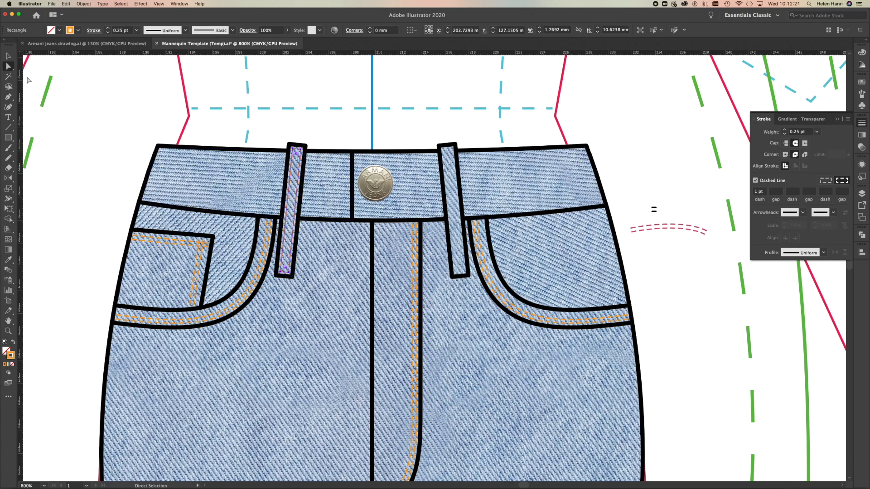
left_click(8, 56)
left_click(61, 101)
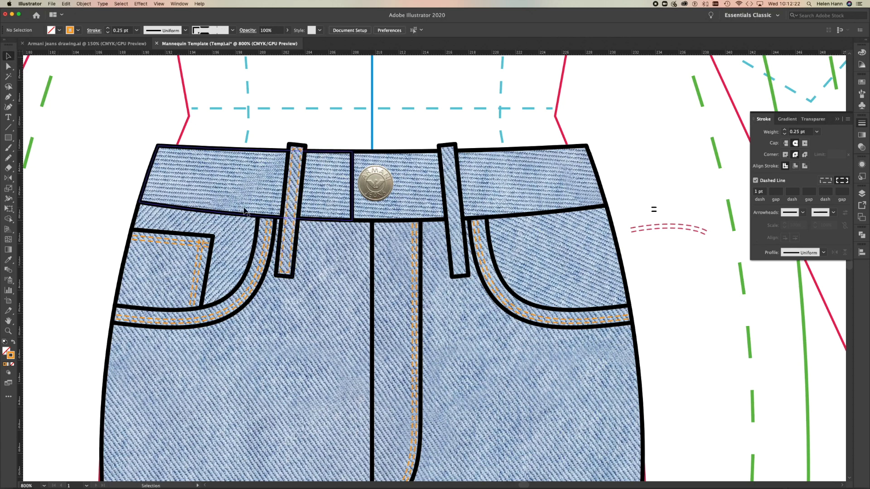
Offset the right-hand belt loop's outline inward by -0.3528 mm with miter joins and a miter limit of 4.
left_click(461, 195)
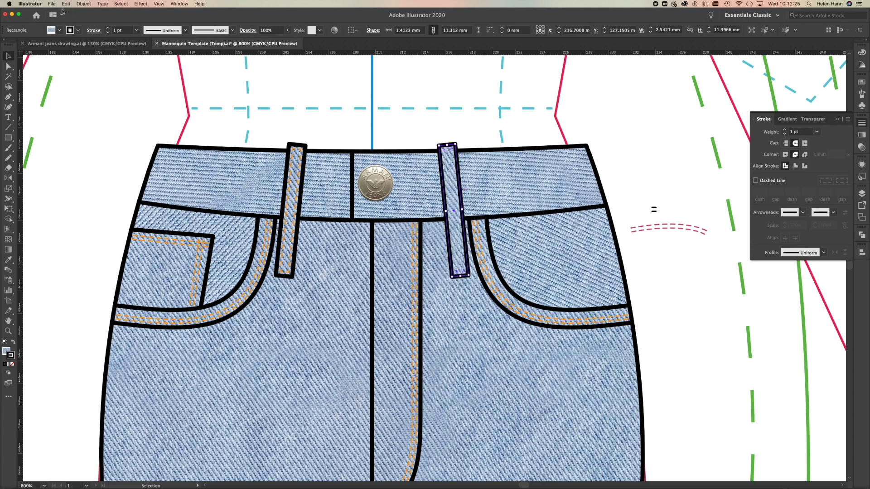
left_click(83, 3)
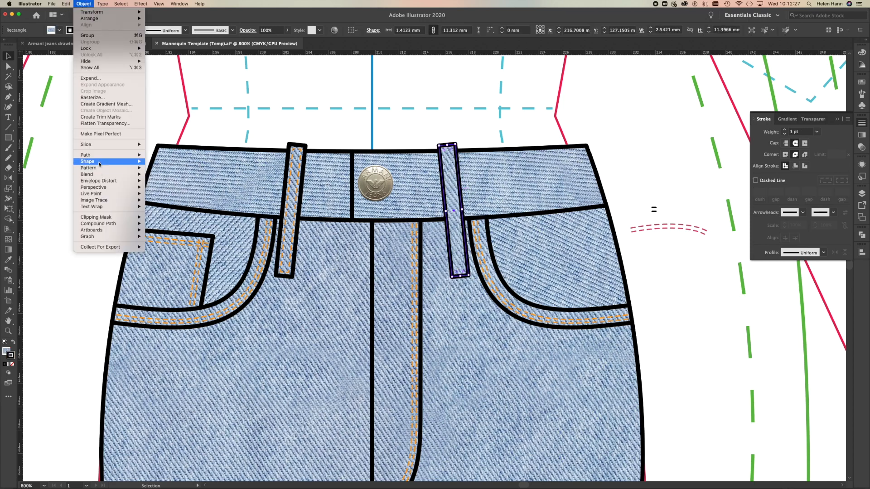
mouse_move(100, 155)
left_click(160, 179)
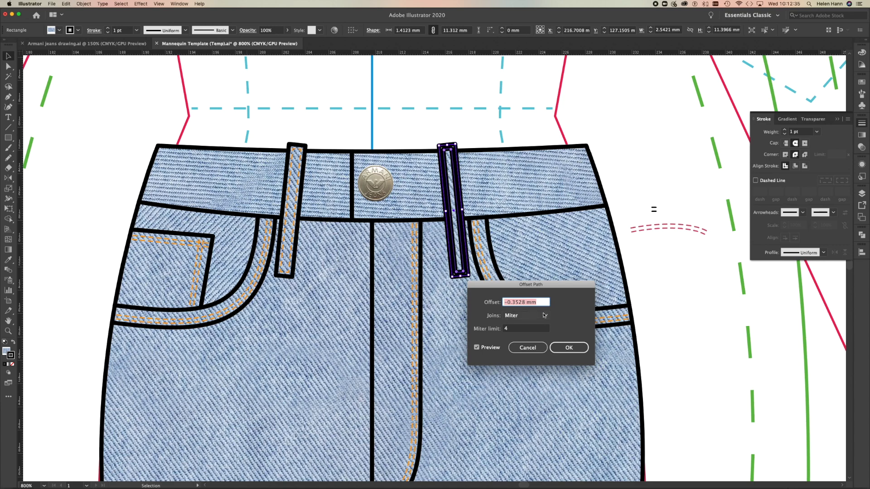
left_click(572, 348)
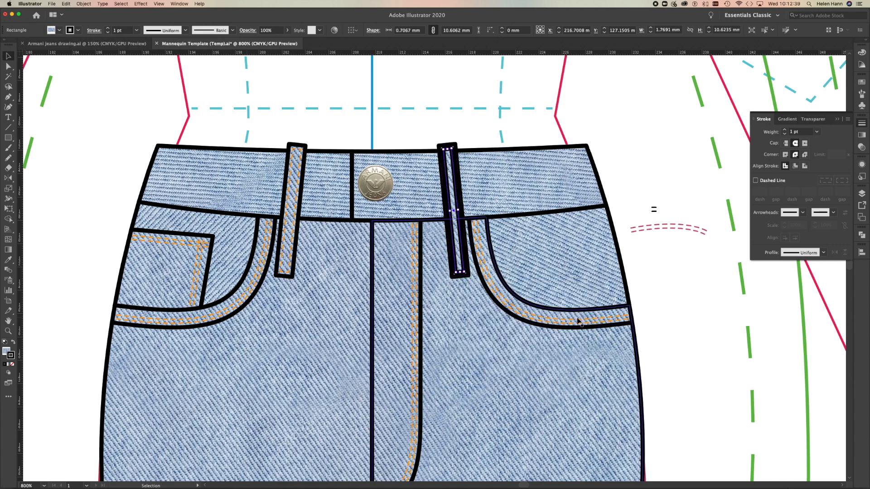
Copy the left-hand belt loop's dashed orange stitching stroke onto the right-hand loop's inner rectangle, and deselect it.
key("i")
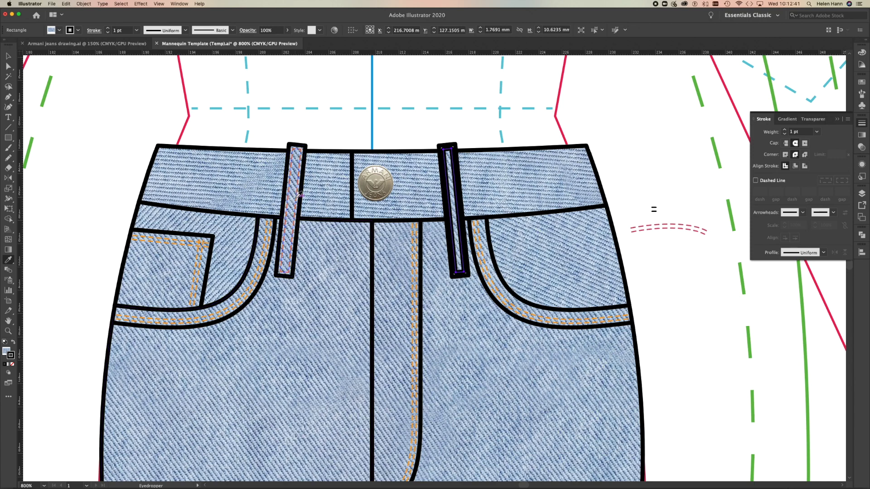
left_click(298, 196)
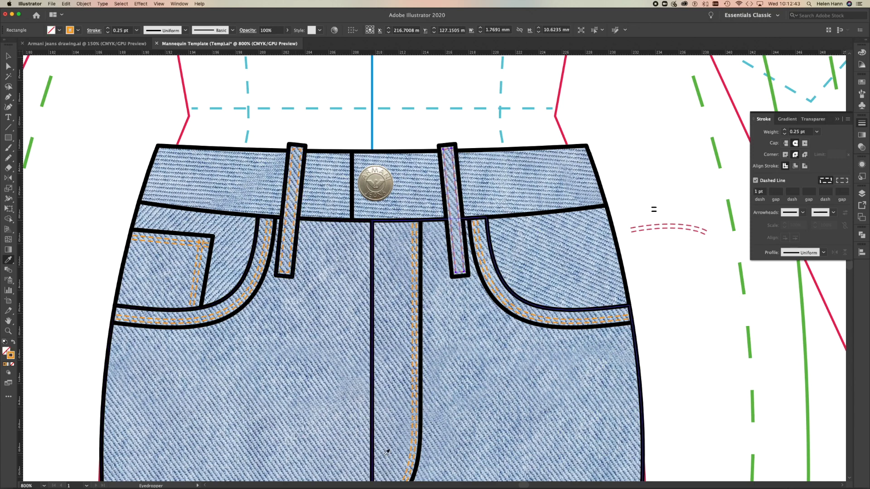
left_click(8, 66)
left_click(64, 99)
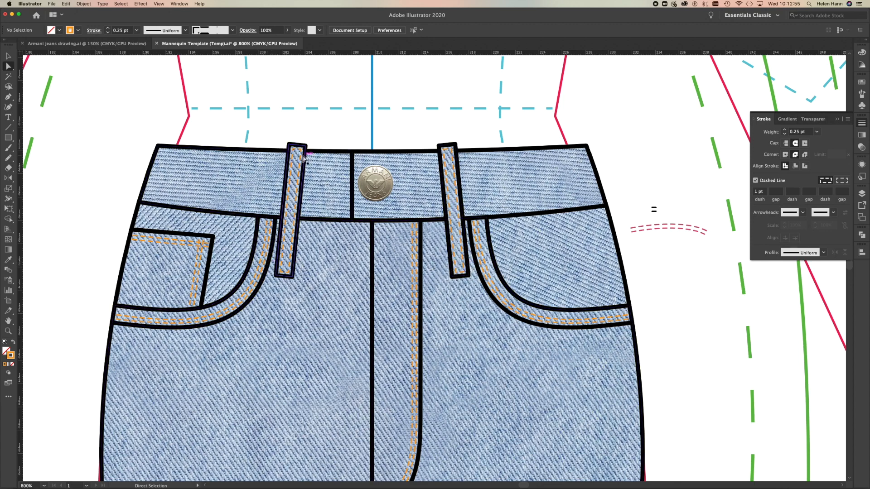
Draw a line about 2.6 mm long across the lower end of the left-hand belt loop with the Pen tool.
left_click(8, 98)
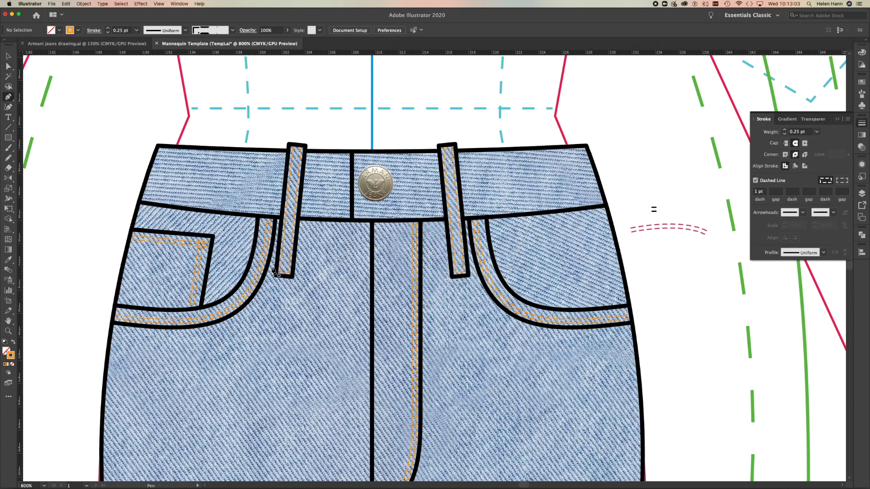
left_click(271, 265)
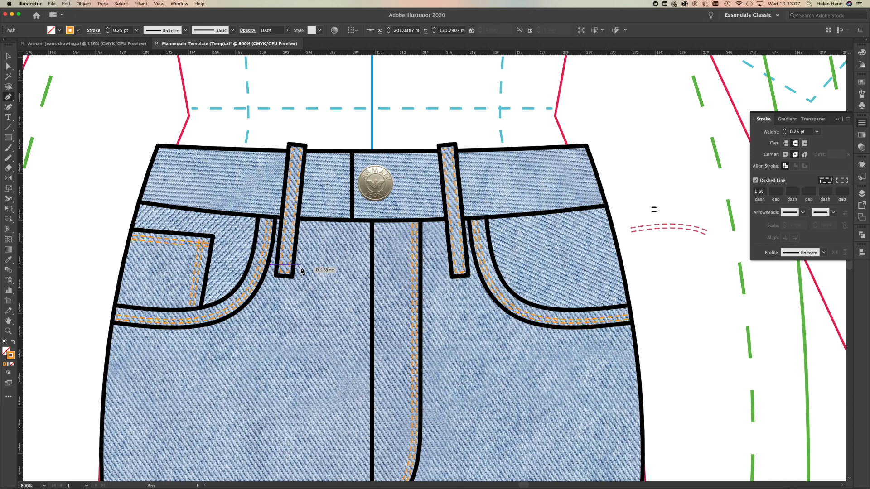
left_click(300, 268)
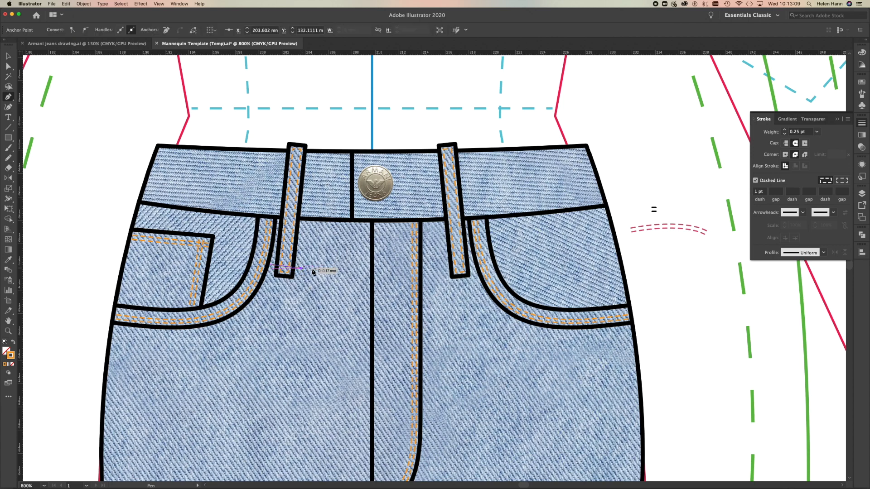
Apply a Zig Zag effect with 1 pt absolute size, 22 ridges per segment and corner points to the line, and make its stroke solid.
left_click(142, 3)
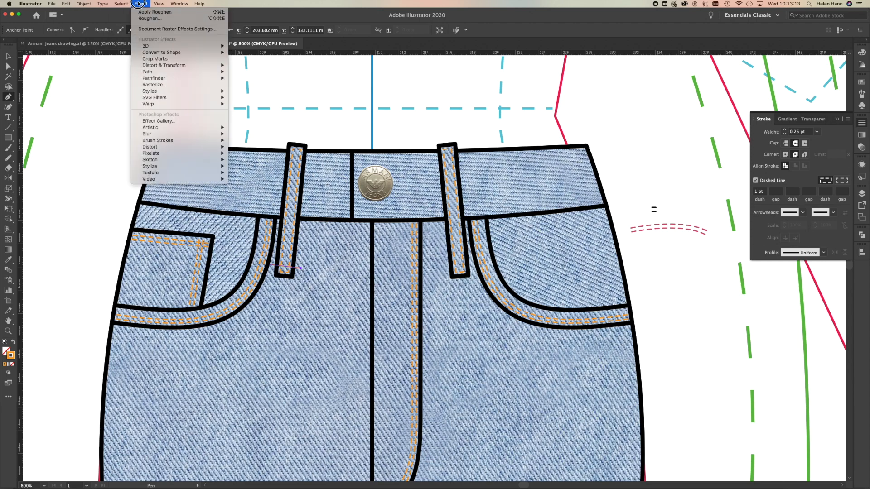
mouse_move(158, 66)
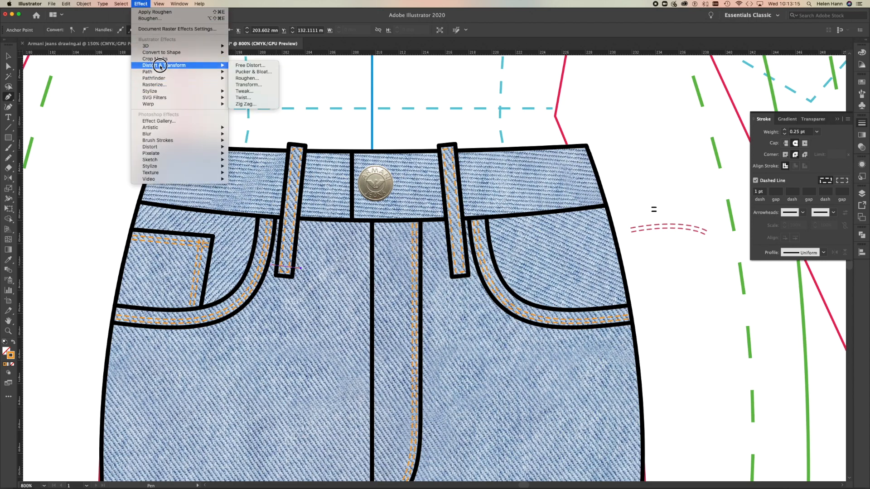
left_click(246, 104)
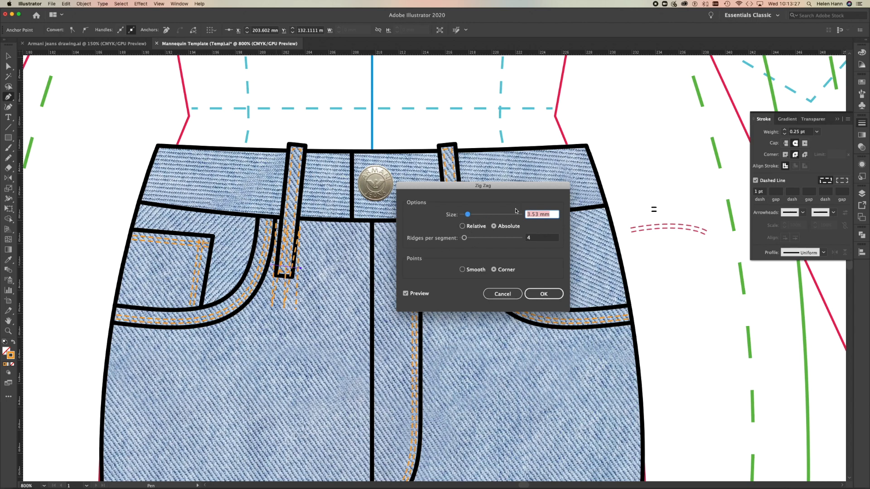
type("2pt")
left_click_drag(465, 239, 477, 239)
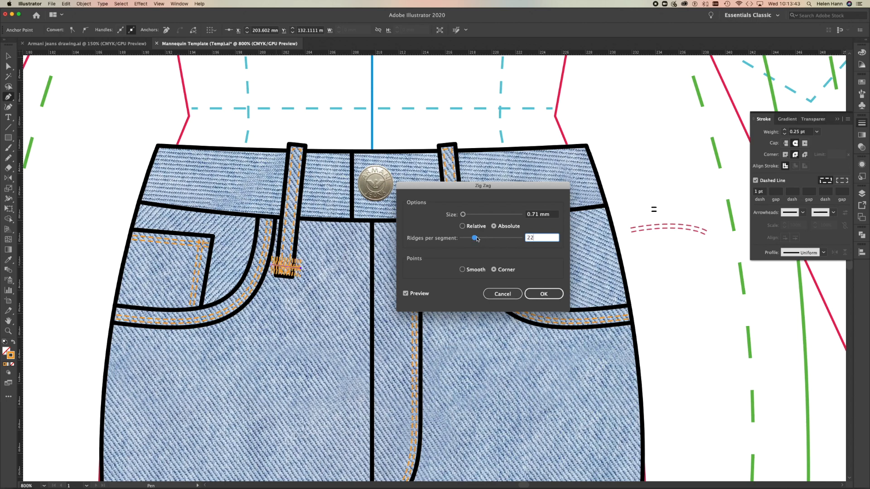
left_click(546, 216)
type("1pt")
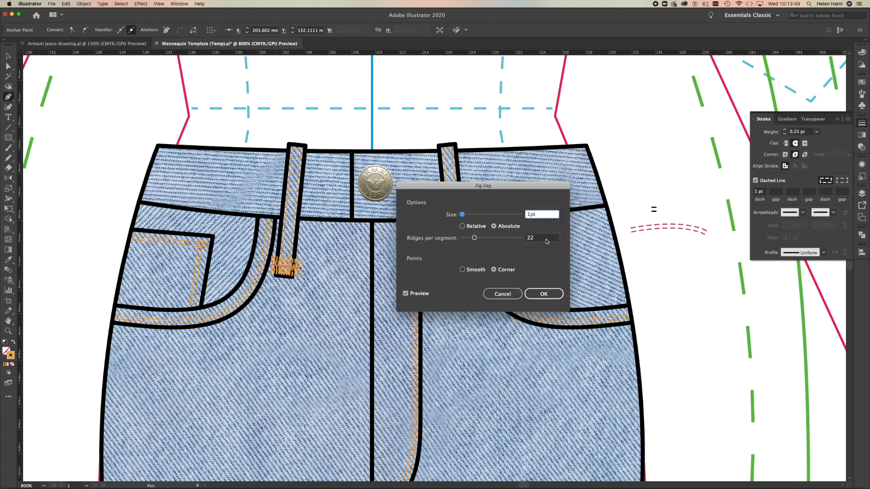
left_click(547, 240)
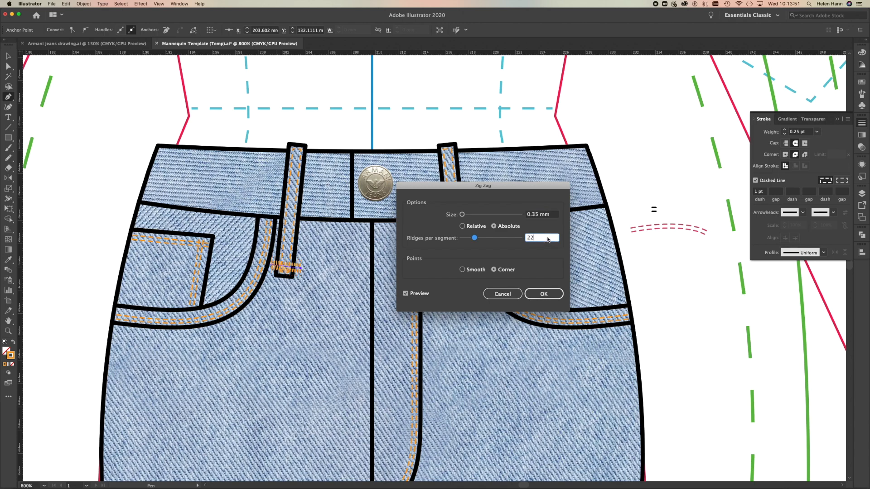
left_click(543, 295)
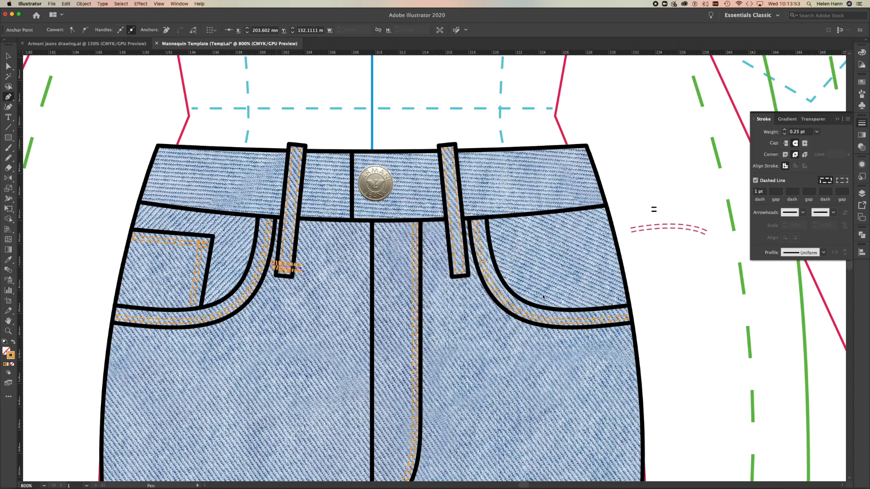
left_click(755, 180)
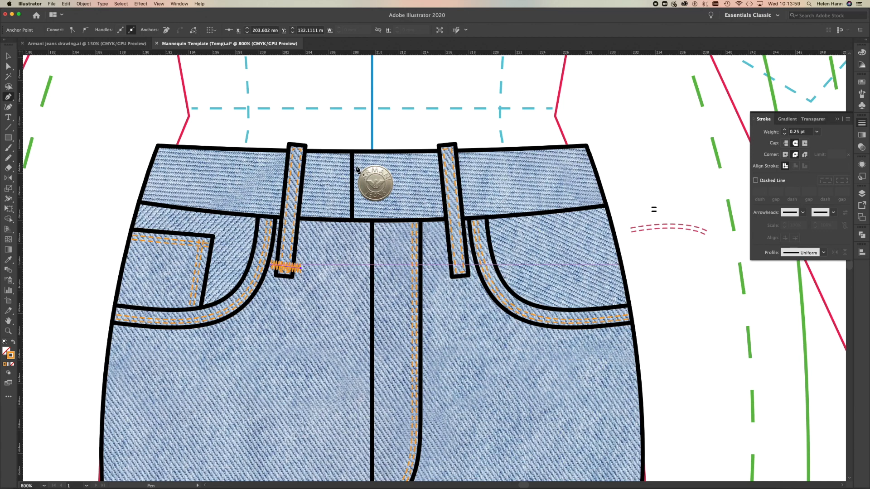
left_click(8, 56)
left_click(9, 178)
left_click(372, 134, "alt")
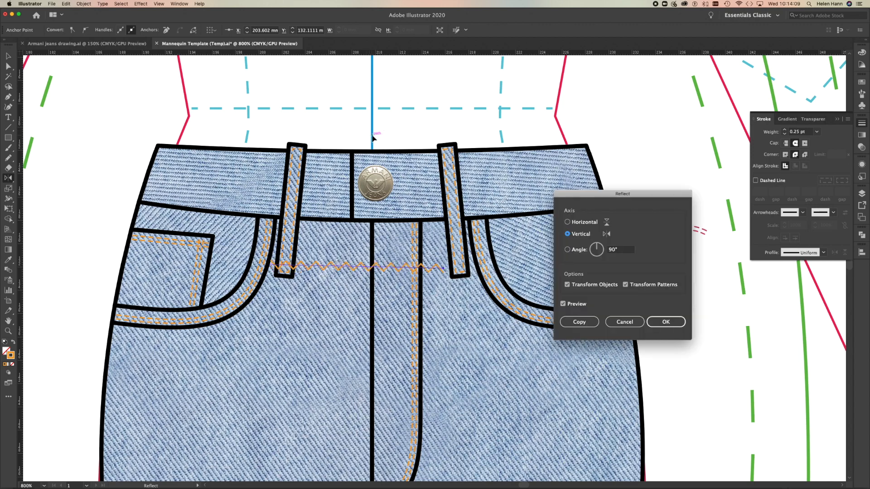
left_click(624, 321)
key("v")
left_click(62, 122)
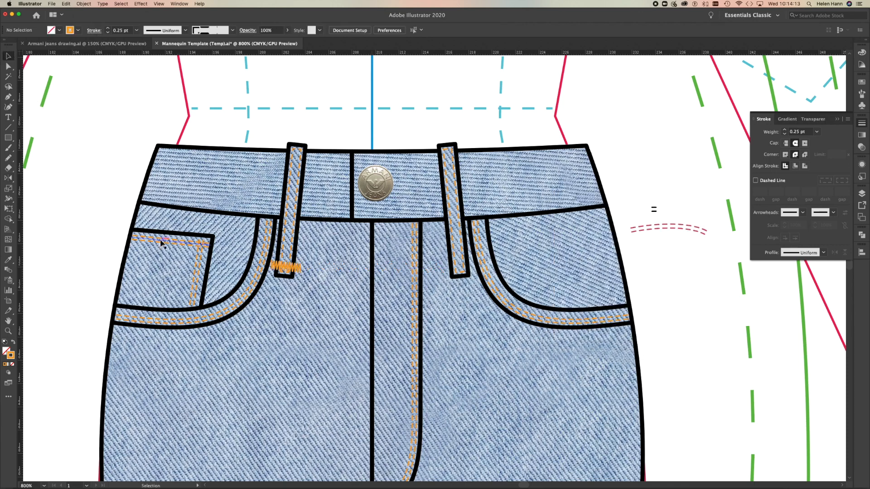
Reflect a copy of the left-hand belt loop's zig-zag bar tack vertically across the centre front line onto the right-hand loop.
left_click(282, 267)
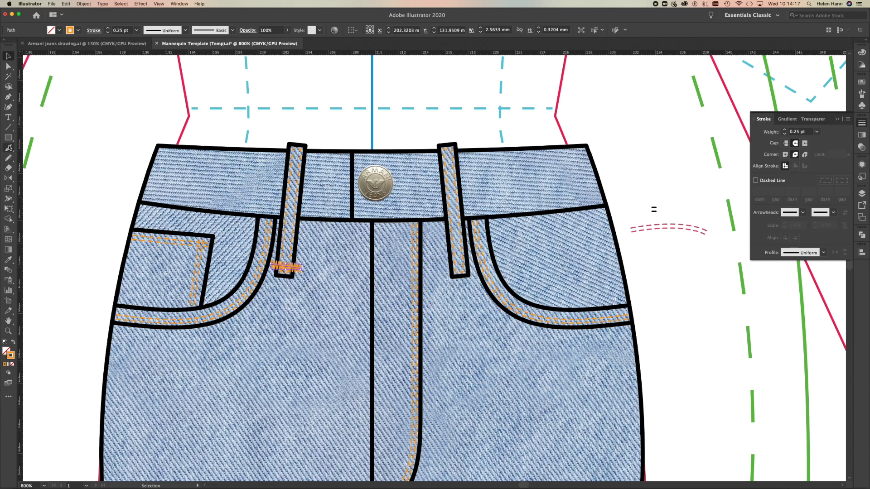
left_click(10, 179)
left_click(371, 136, "alt")
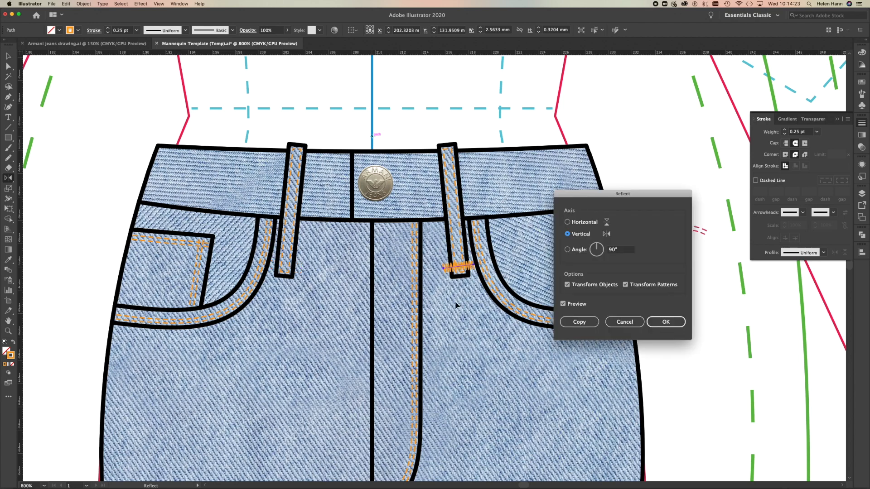
left_click(579, 322)
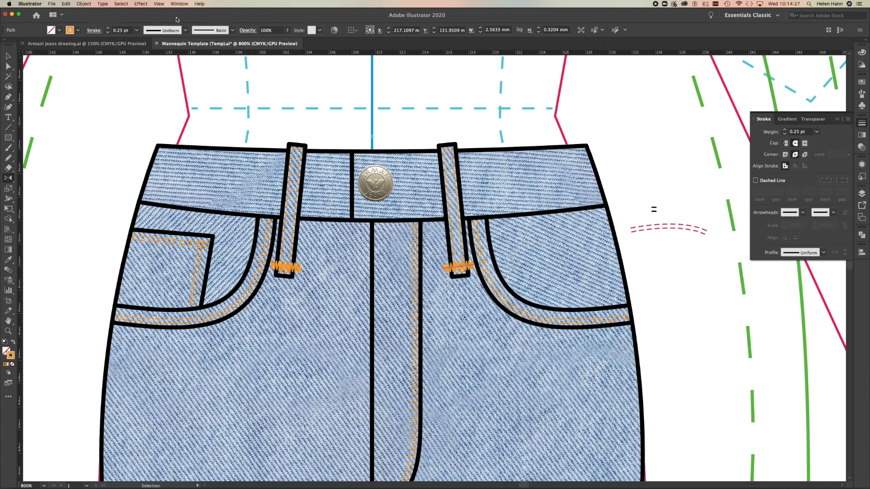
Copy both lower bar tacks straight up to the upper ends of the belt loops, and deselect them.
left_click(8, 56)
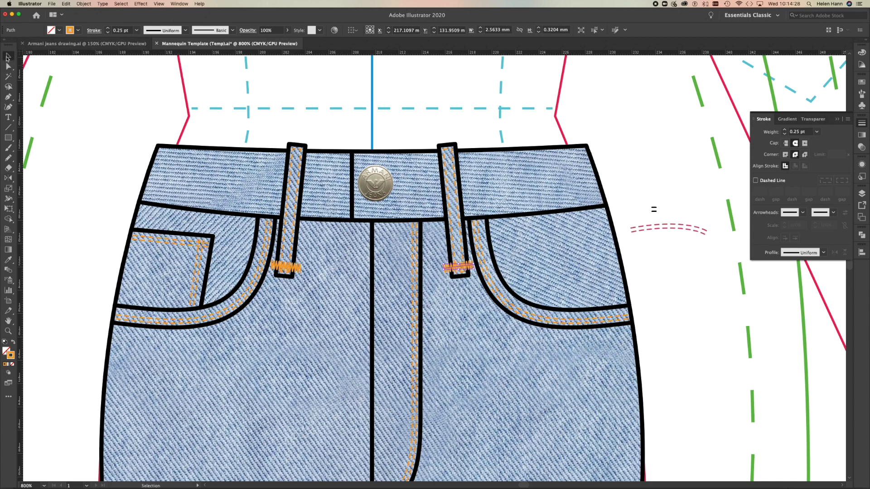
left_click(286, 270)
left_click_drag(462, 268, 456, 164)
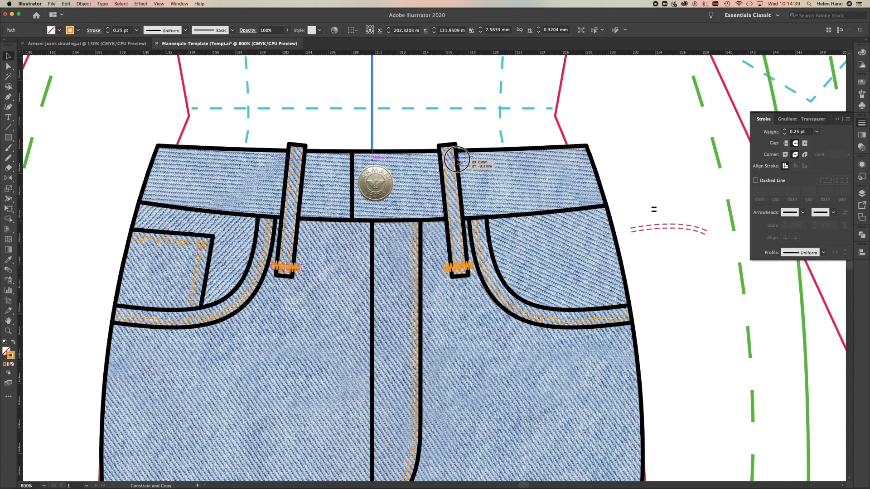
left_click(359, 119)
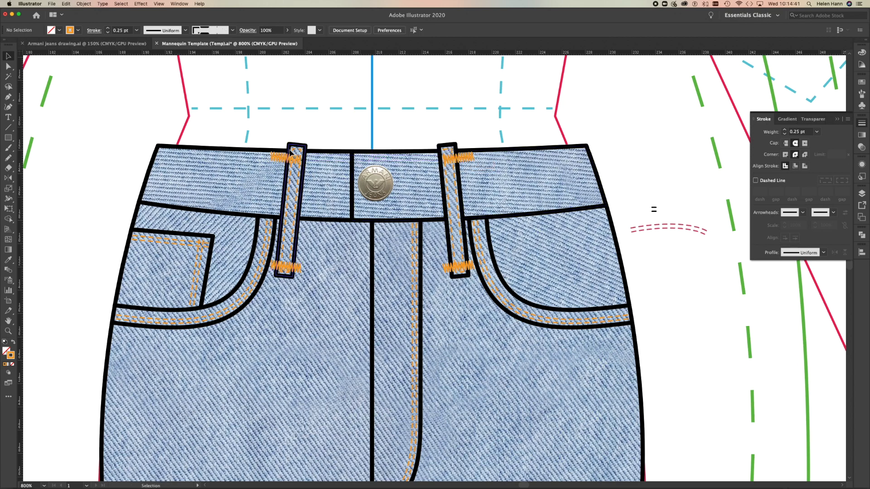
Centre the two upper bar tacks over their belt loops, and deselect them.
left_click(290, 159)
left_click_drag(290, 160, 300, 161)
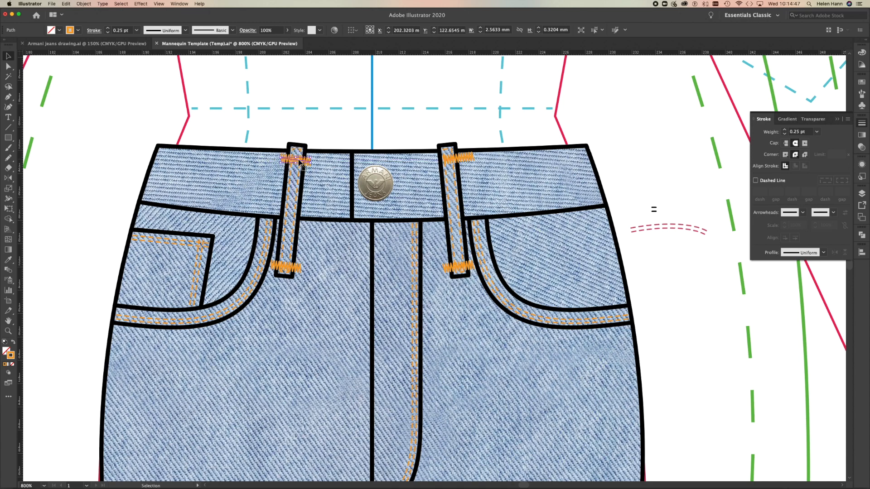
left_click_drag(465, 160, 455, 164)
left_click(472, 134)
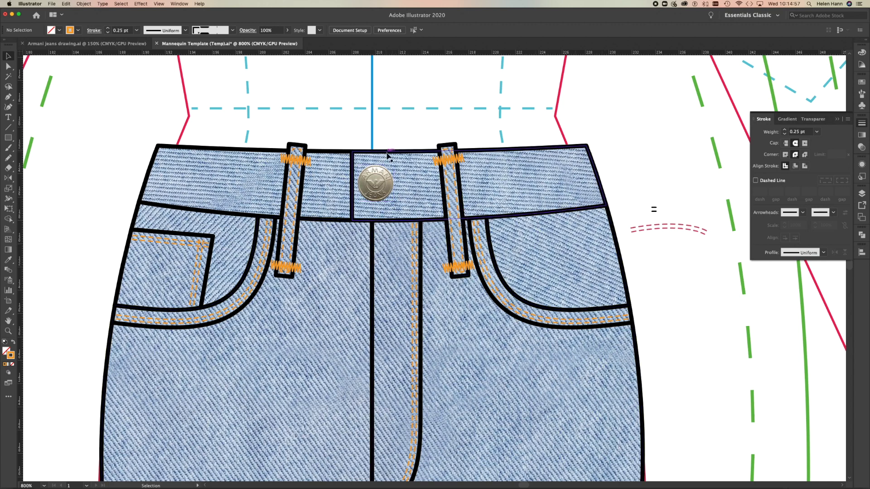
left_click(558, 195)
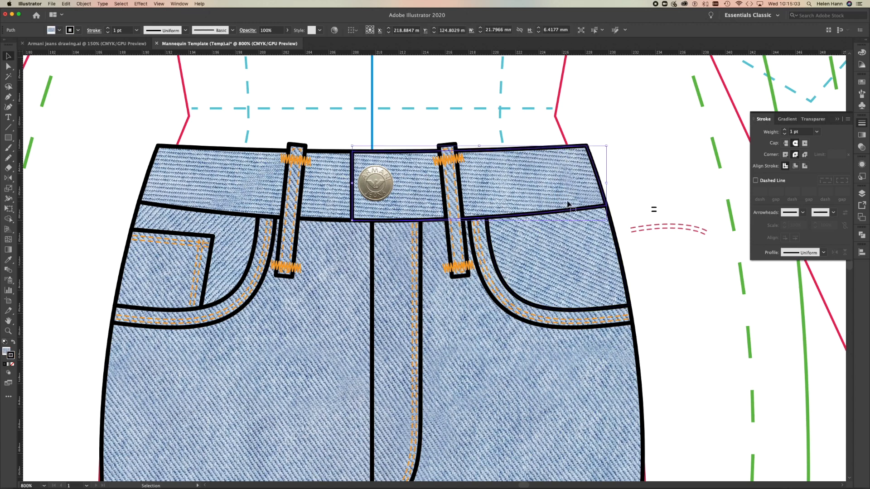
left_click(755, 181)
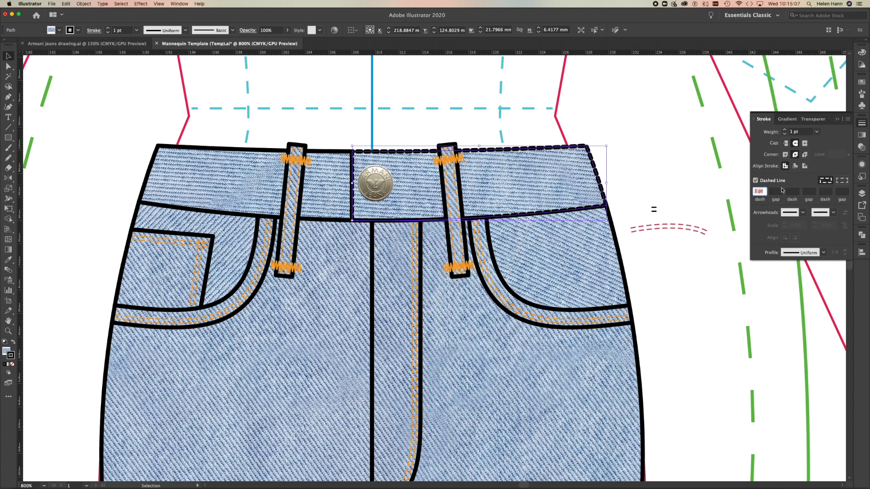
left_click(845, 183)
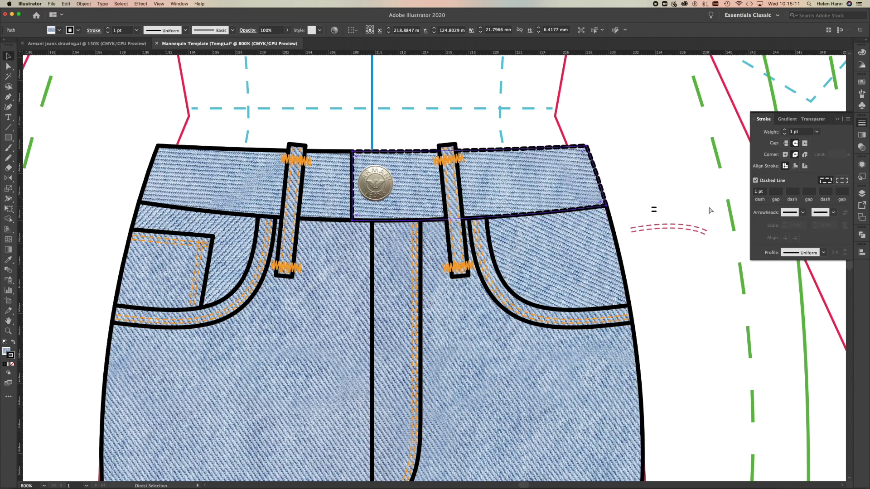
left_click(686, 281)
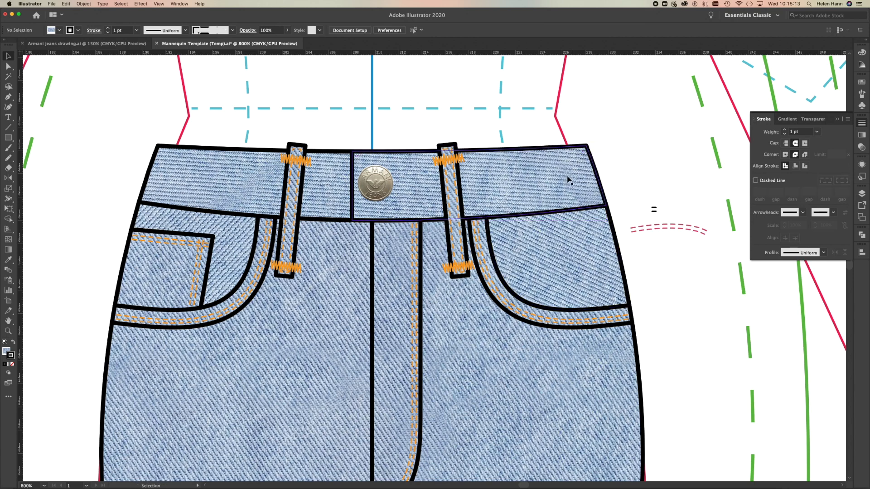
Offset the right-hand waistband outline inward by -0.3528 mm with miter joins and a miter limit of 4.
left_click(558, 149)
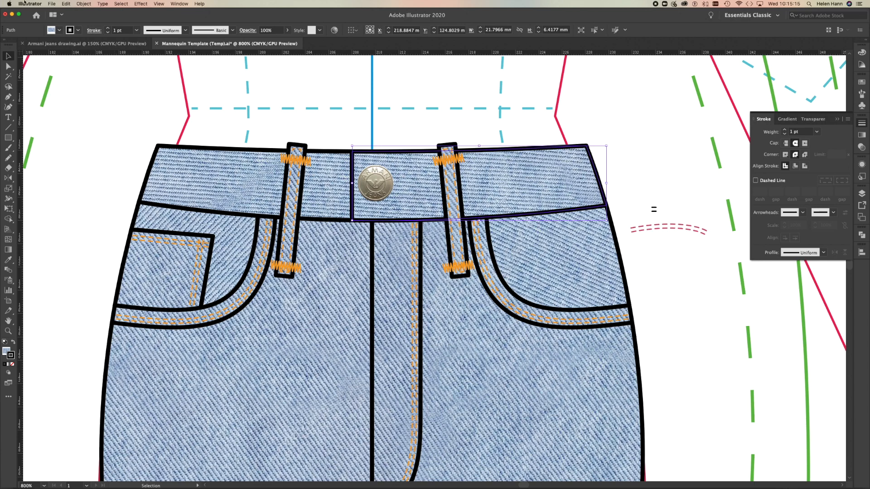
left_click(83, 3)
mouse_move(97, 160)
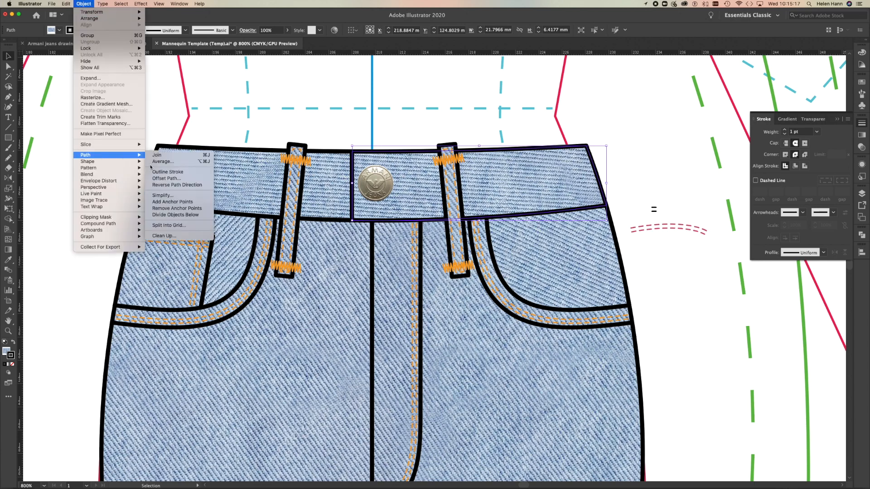
left_click(177, 179)
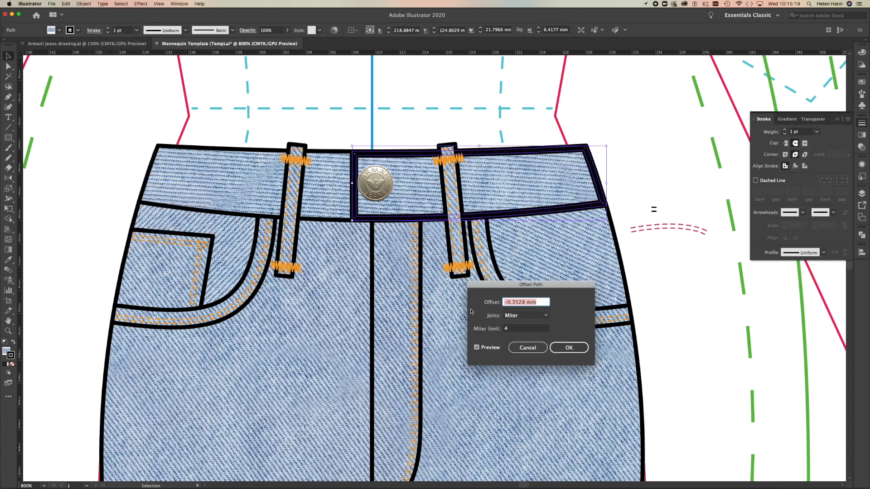
left_click(556, 350)
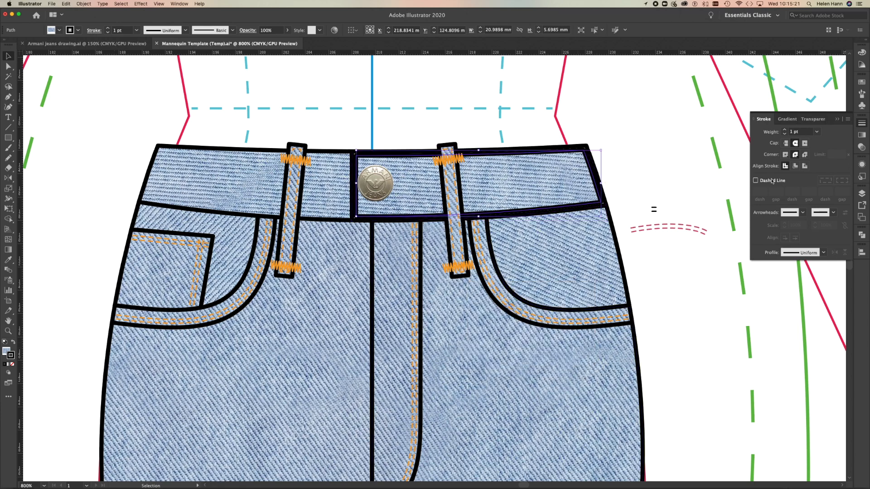
Set the right-hand waistband's inner outline to 0.25 pt and copy the belt loop's dashed orange stitching stroke onto it.
left_click(819, 134)
left_click(825, 143)
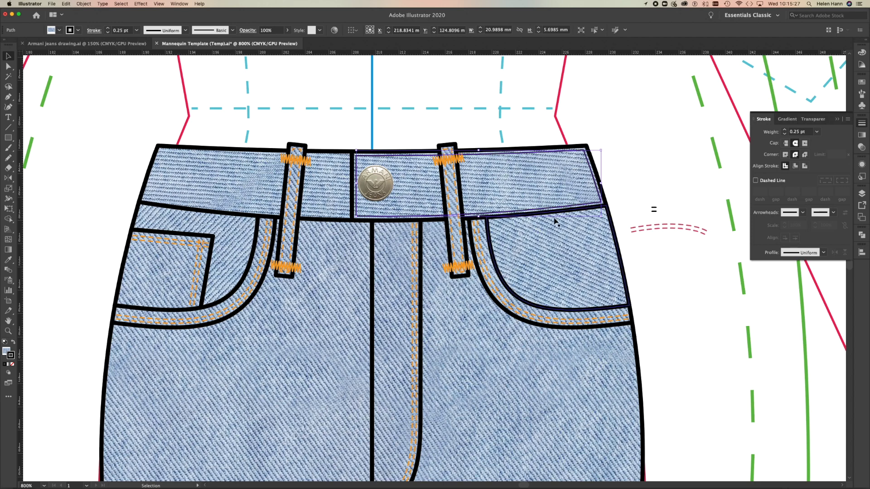
key("i")
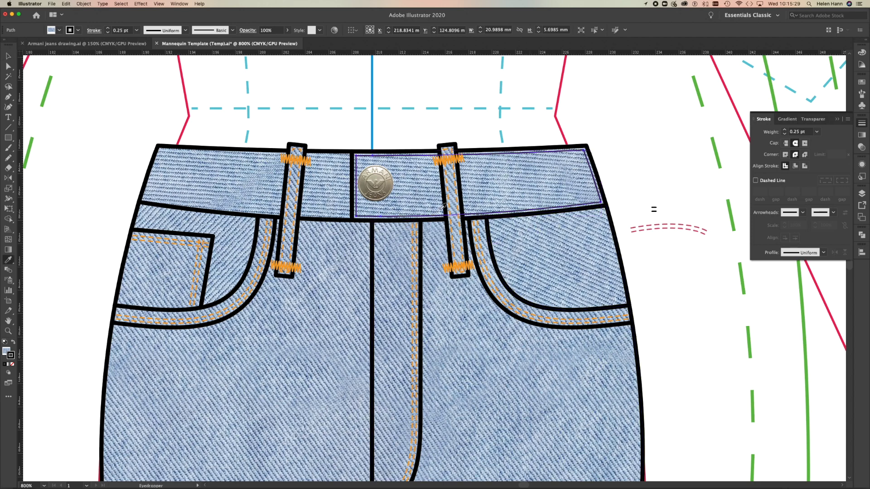
left_click(453, 202)
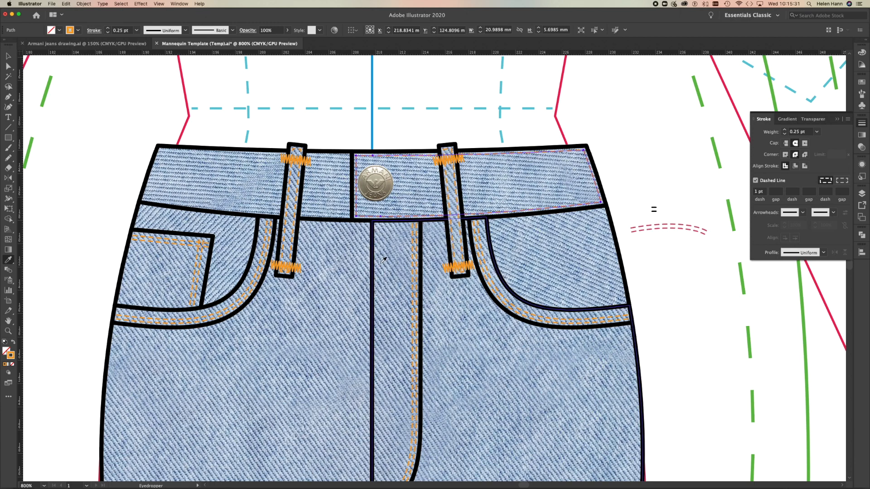
Offset the left-hand waistband outline inward by -0.3528 mm with miter joins and a miter limit of 4.
key("a")
left_click(190, 176)
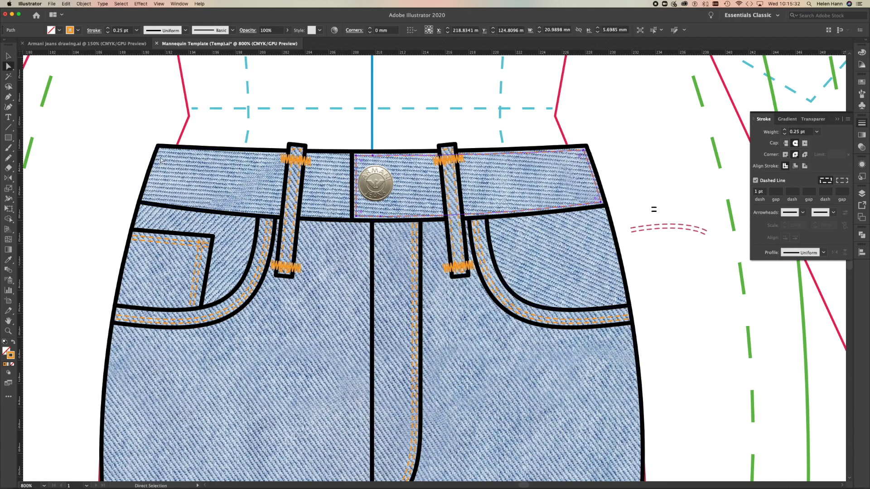
left_click(75, 4)
left_click(93, 156)
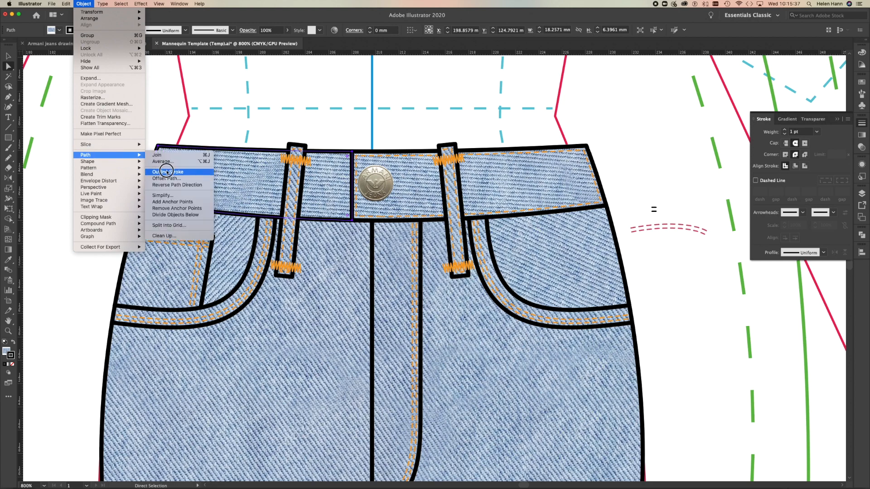
left_click(166, 179)
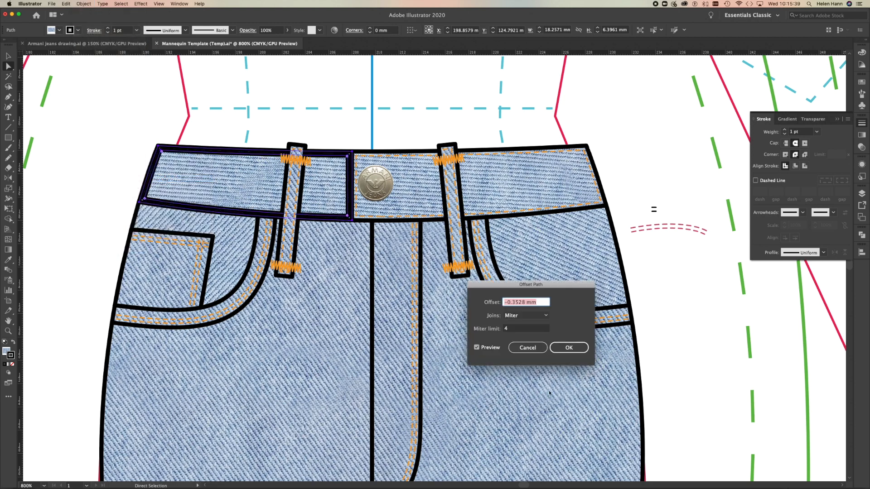
left_click(568, 348)
Copy the existing dashed orange stitching stroke onto the left-hand waistband's inner outline, and deselect it.
key("i")
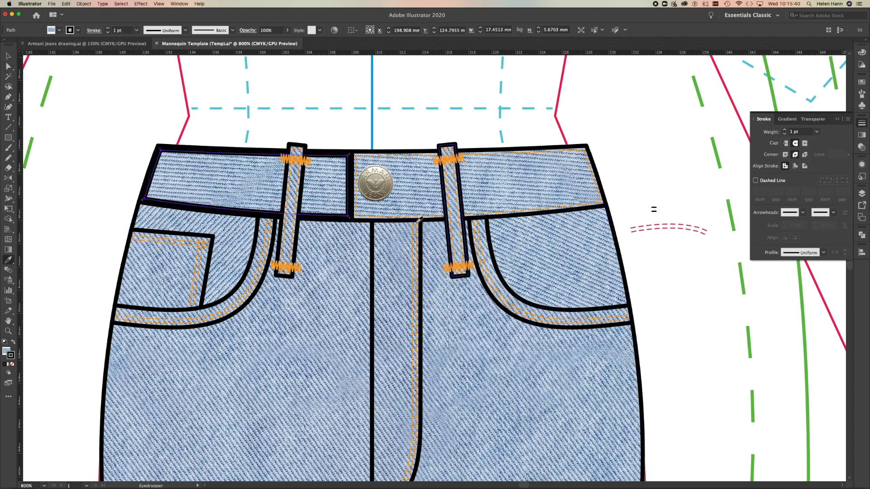
left_click(412, 207)
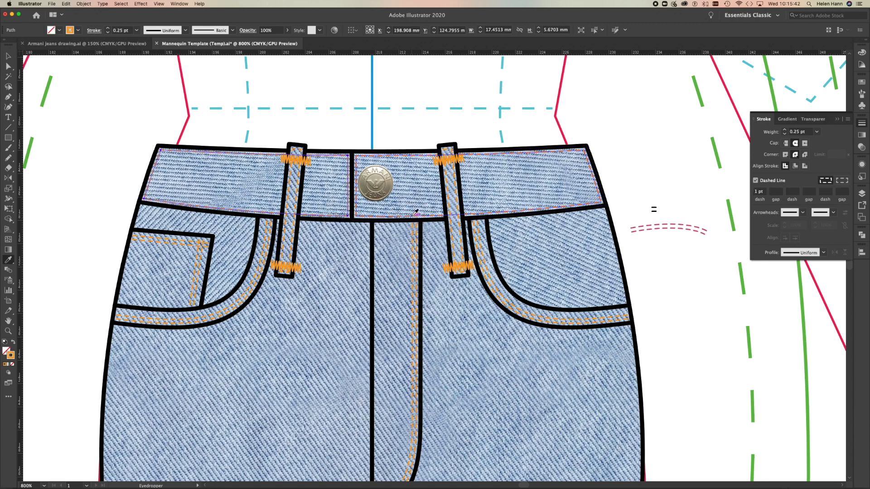
key("a")
left_click(57, 134)
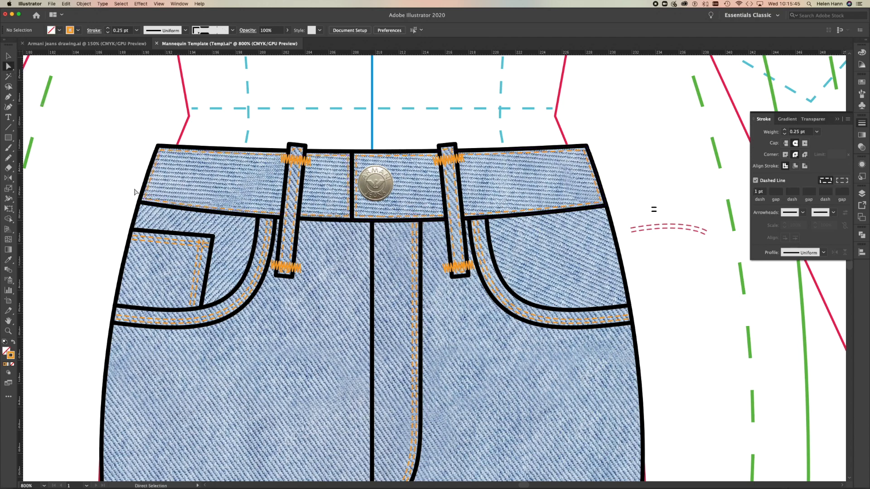
Delete the side-seam segments of the stitching outlines at both outer ends of the waistband.
left_click(154, 174)
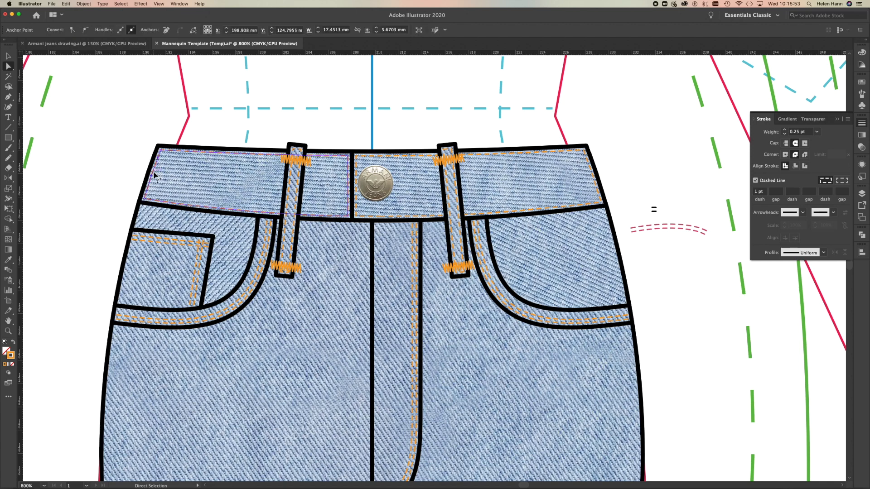
key("Delete")
left_click(617, 173)
left_click(593, 175)
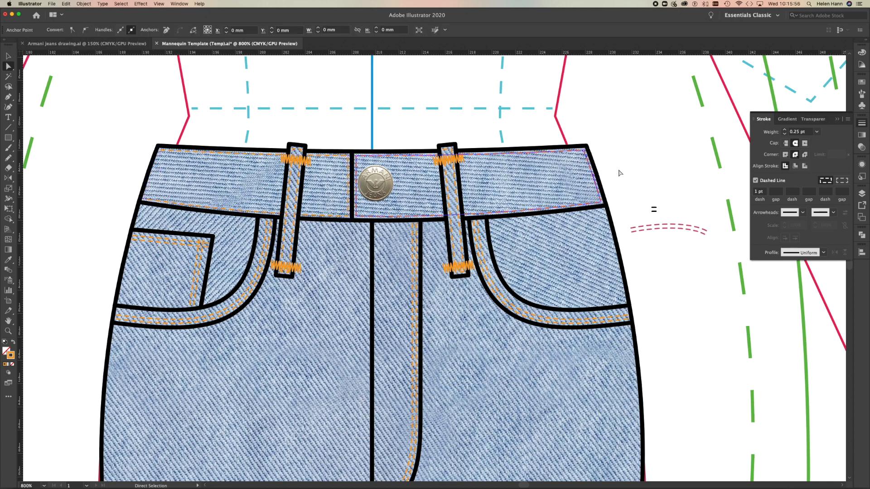
key("Delete")
left_click(674, 142)
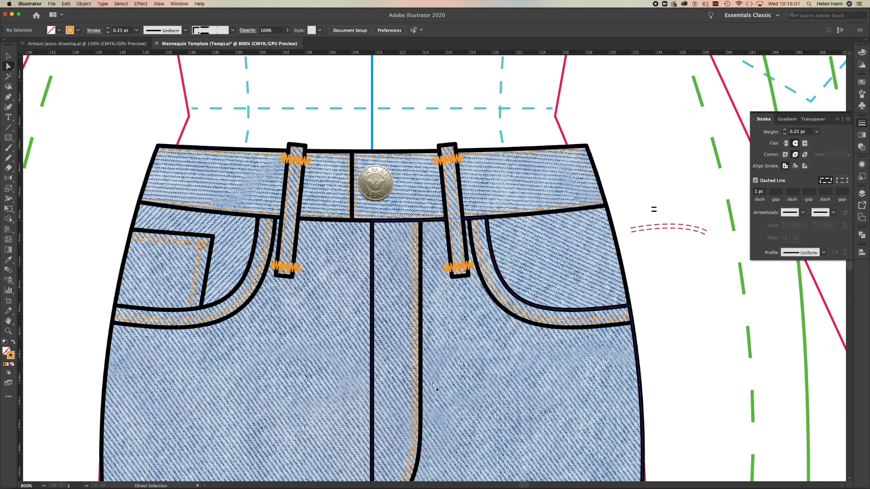
Draw an ellipse about 14.5 mm wide and 45.6 mm high on the left-hand thigh above the knee rip.
left_click(327, 398, "alt+super")
left_click(395, 366, "alt+super")
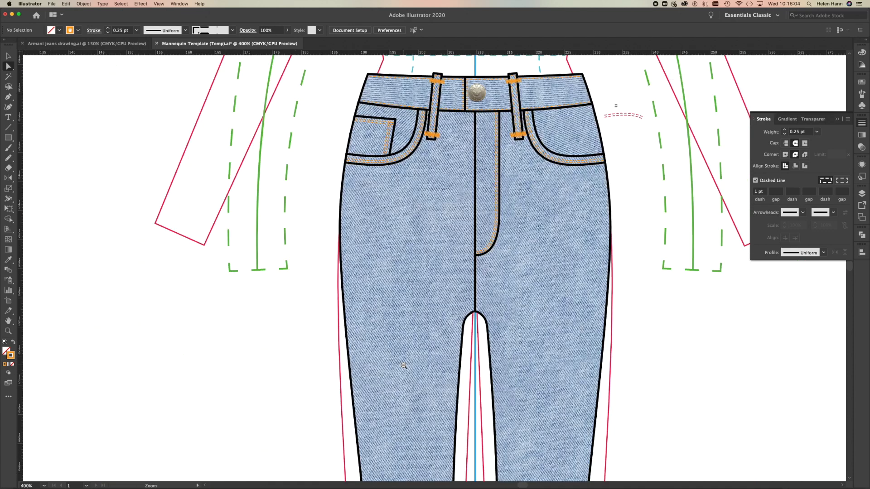
left_click(429, 349, "alt+super")
left_click(411, 366, "alt+super")
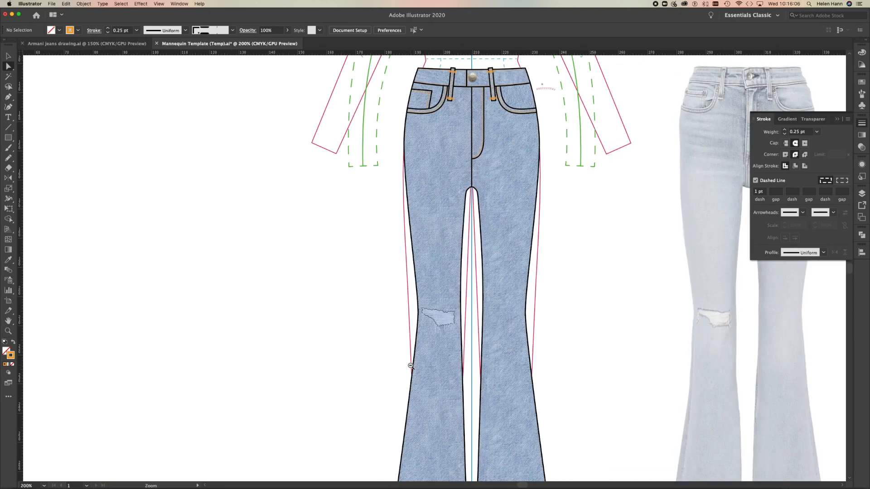
left_click(574, 313, "alt+super")
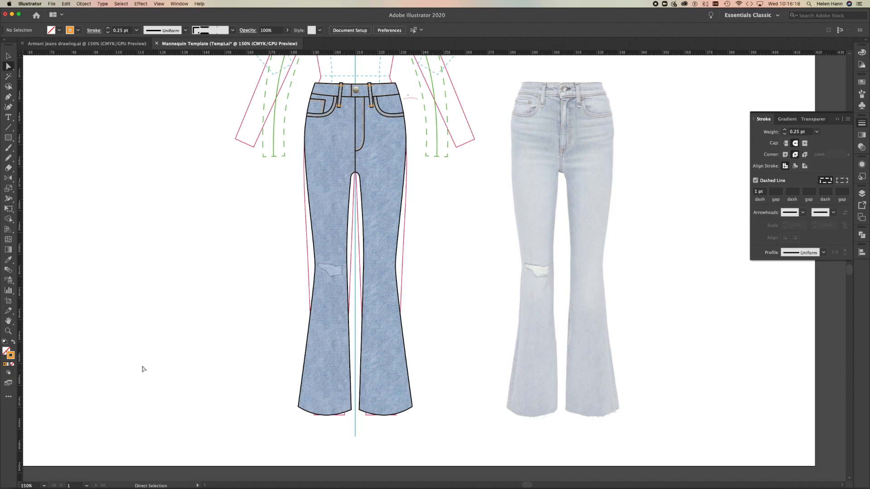
left_click(7, 331)
left_click_drag(326, 221, 408, 252)
left_click_drag(384, 222, 369, 297)
left_click_drag(7, 140, 30, 161)
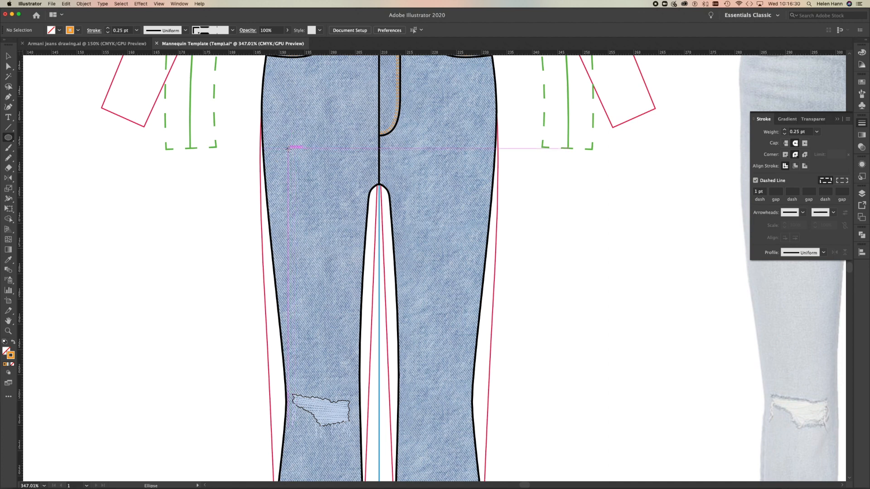
mouse_move(276, 147)
left_mouse_down()
mouse_move(301, 169)
mouse_move(359, 333)
mouse_move(351, 377)
left_mouse_up()
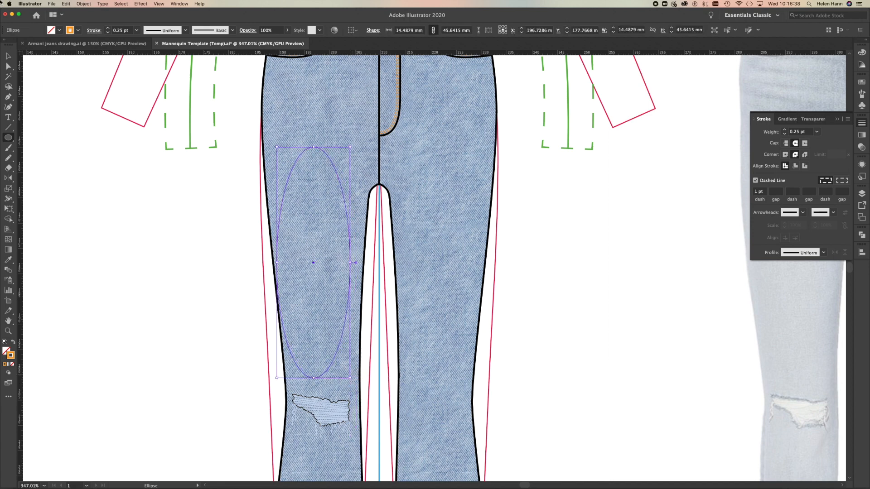
Move the ellipse slightly so it sits centred on the left-hand thigh above the knee rip.
left_click(8, 55)
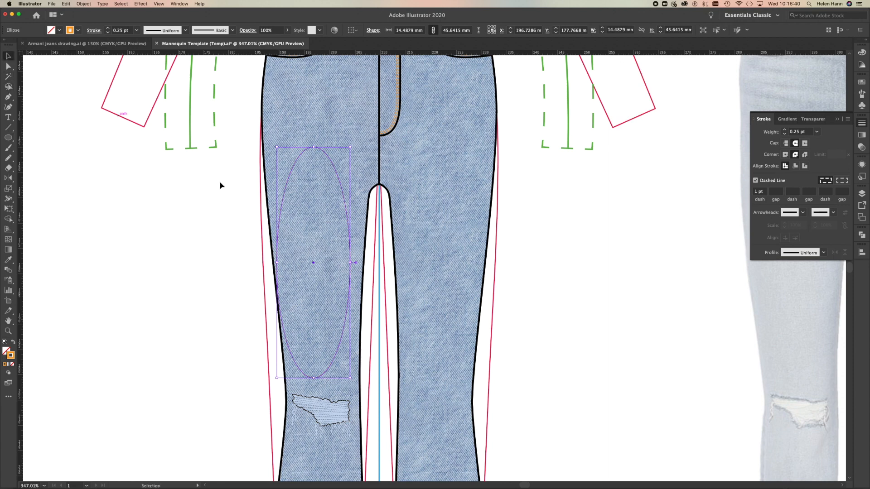
left_click_drag(312, 264, 319, 260)
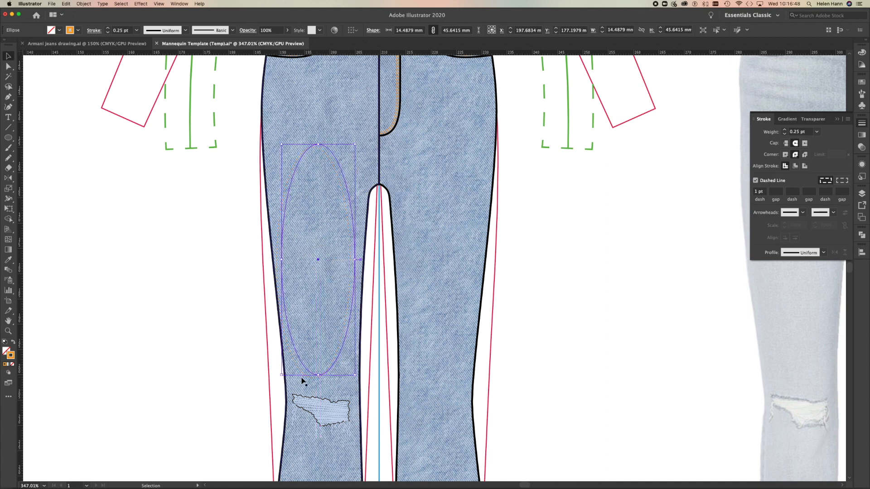
left_click(8, 250)
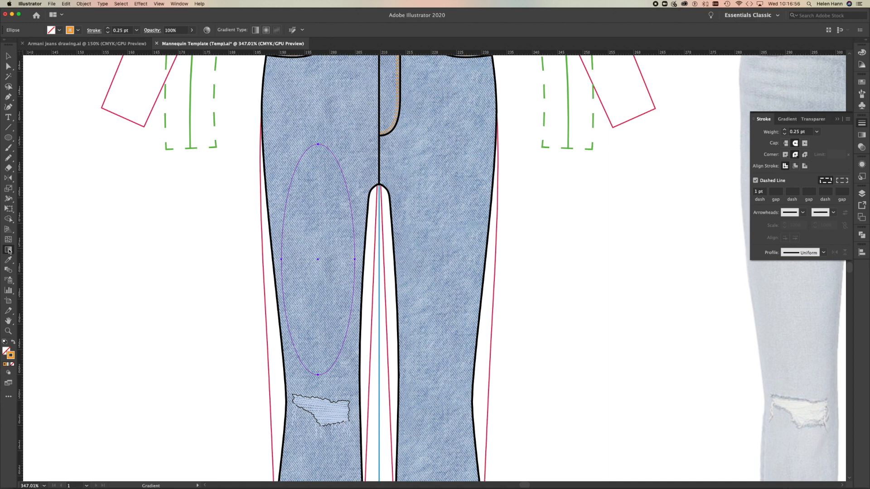
left_click(787, 119)
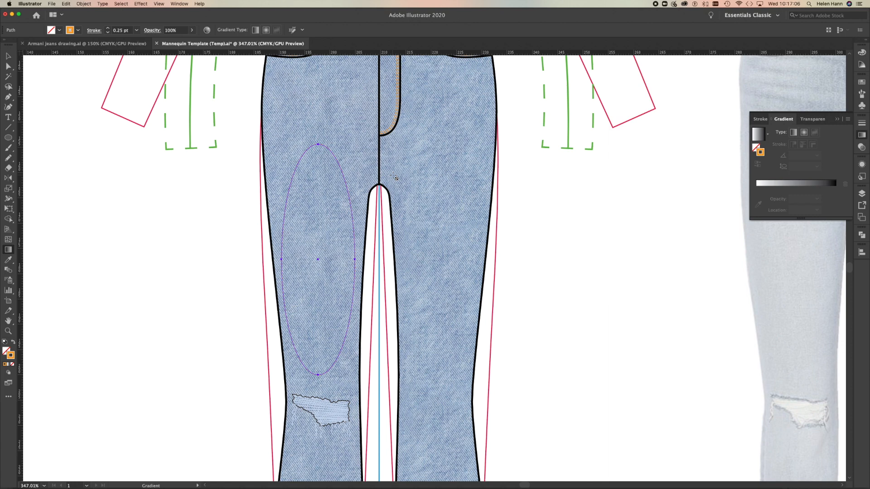
left_click(759, 133)
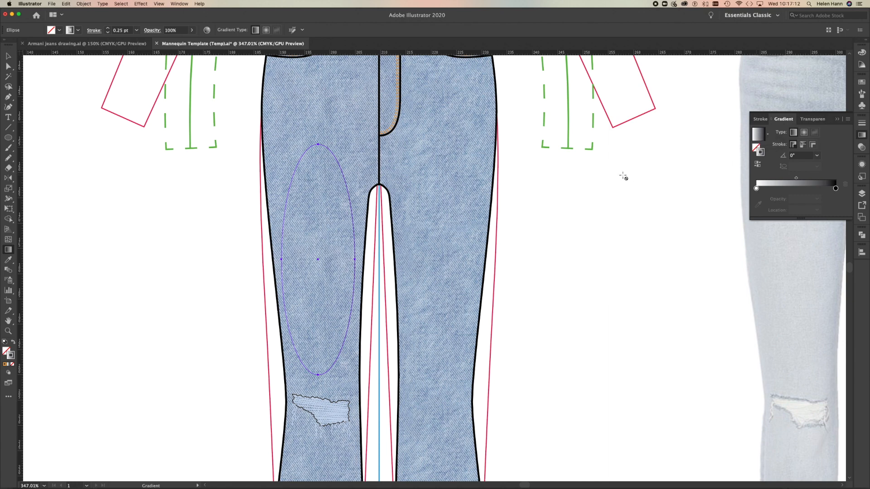
key("v")
left_click(8, 249)
key("v")
left_click(52, 86)
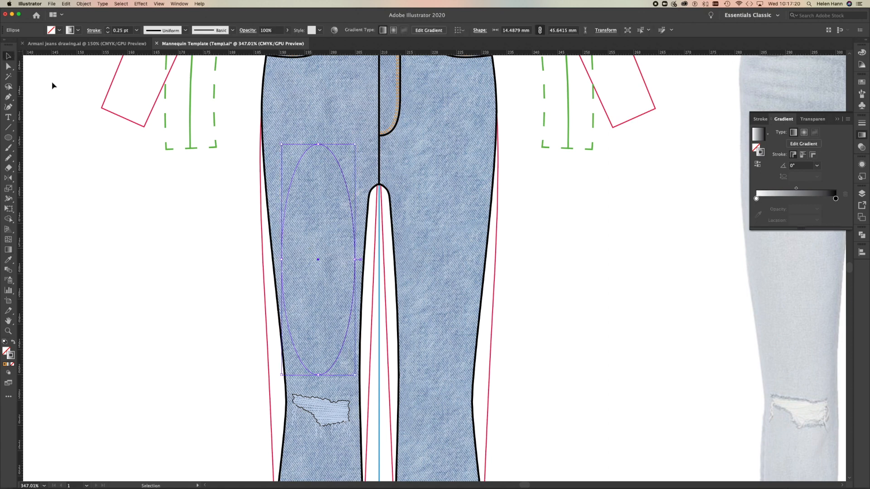
Fill the thigh ellipse with the white-to-black gradient and change the gradient type to radial.
left_click(316, 254)
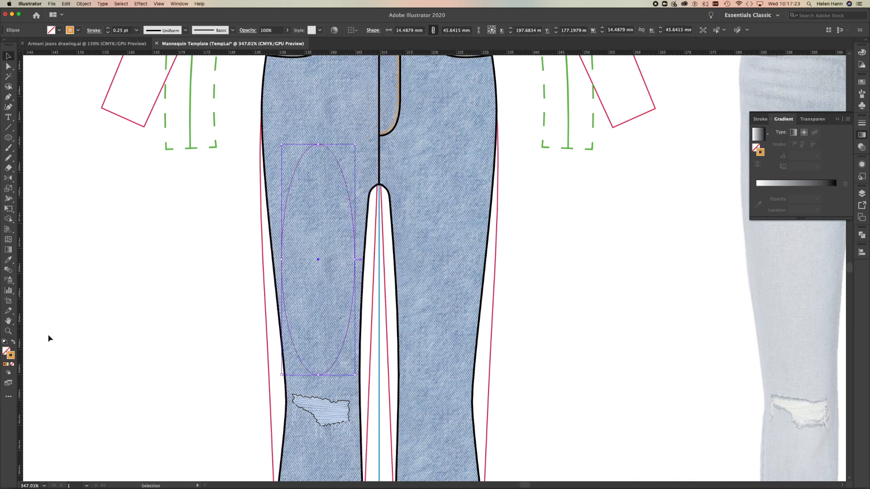
left_click(5, 351)
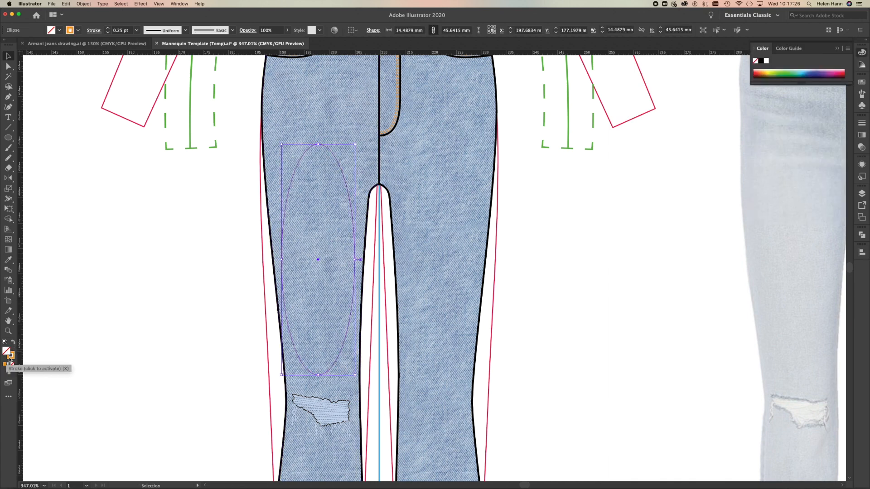
left_click(9, 250)
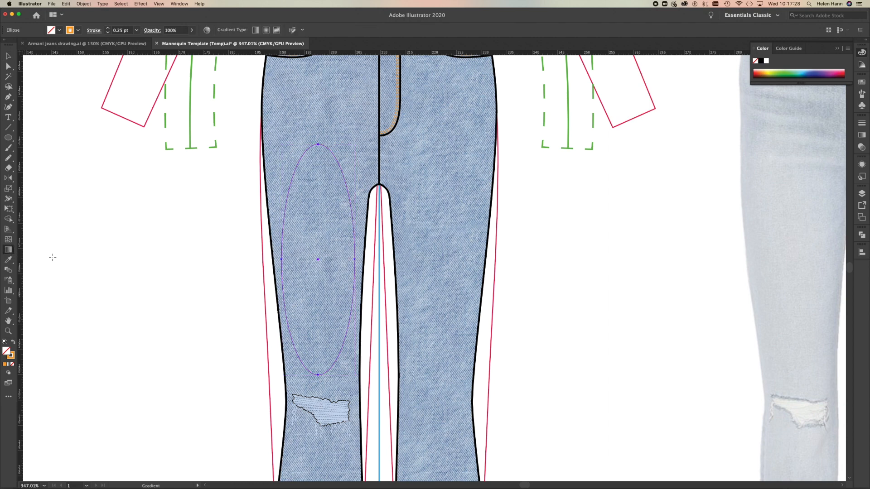
key("v")
left_click(8, 250)
left_click(860, 136)
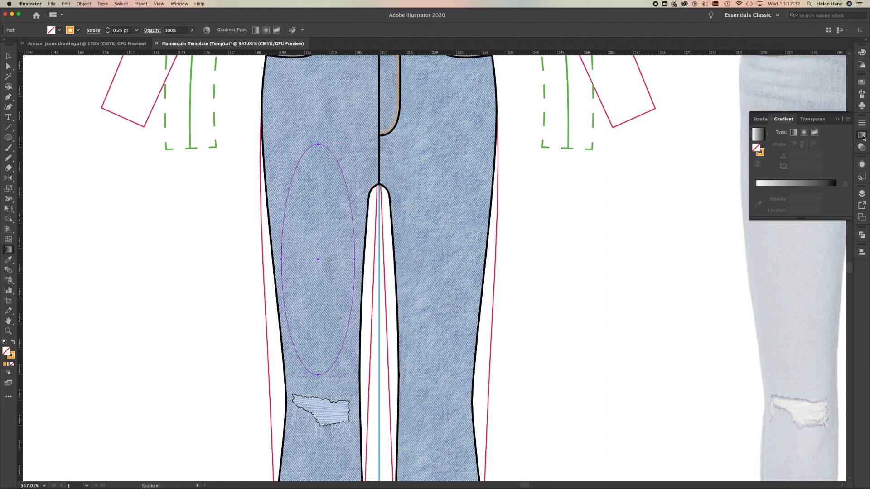
left_click(760, 135)
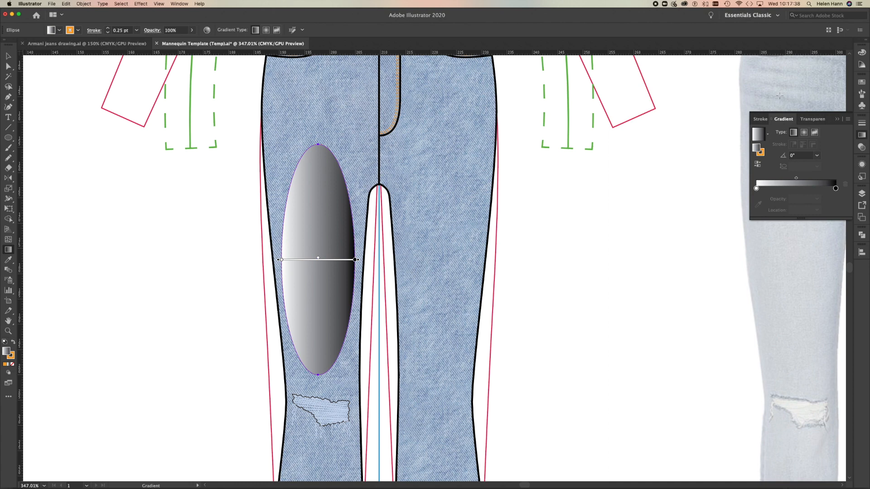
left_click(804, 133)
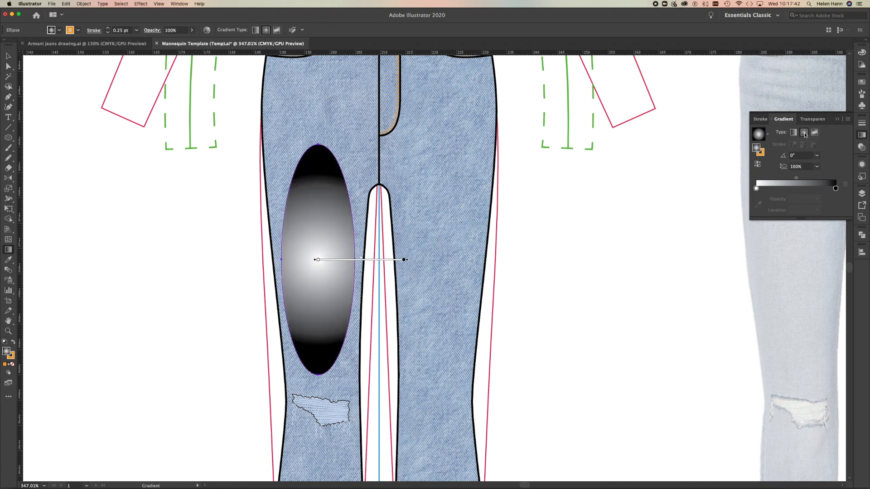
Change the outer black colour stop of the thigh ellipse's gradient to white, FFFFFF.
left_click(835, 188)
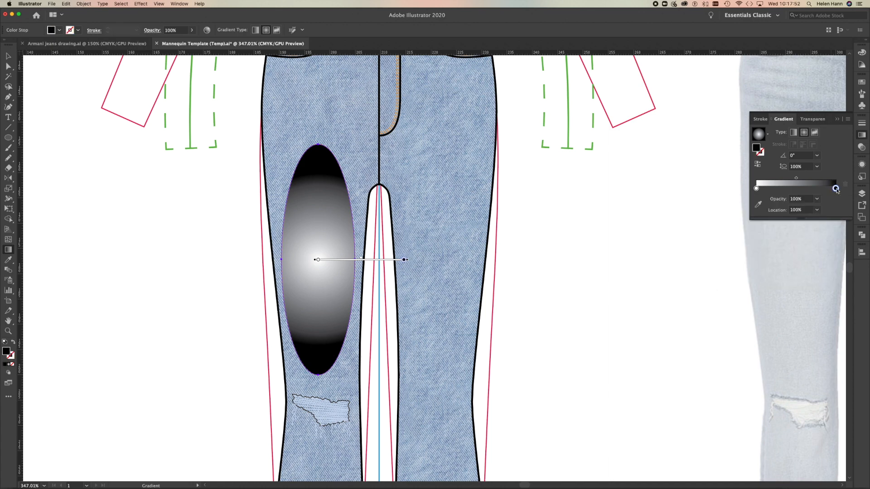
double_click(757, 148)
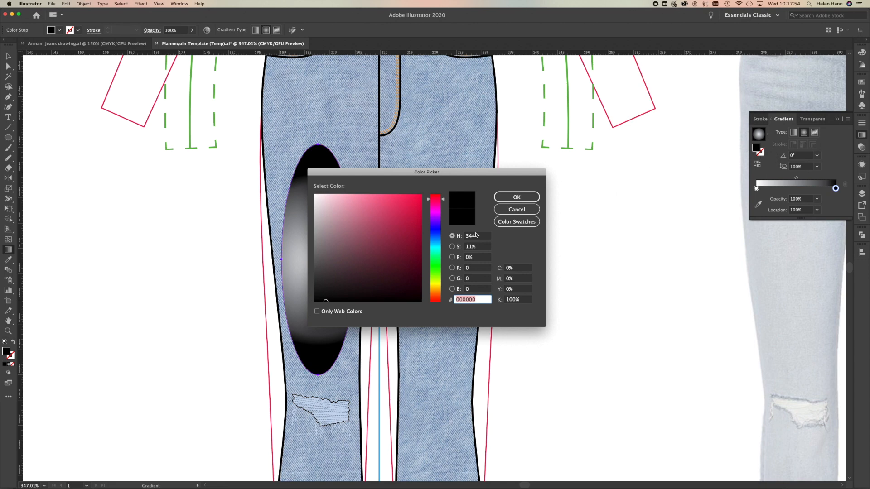
left_click_drag(319, 198, 312, 182)
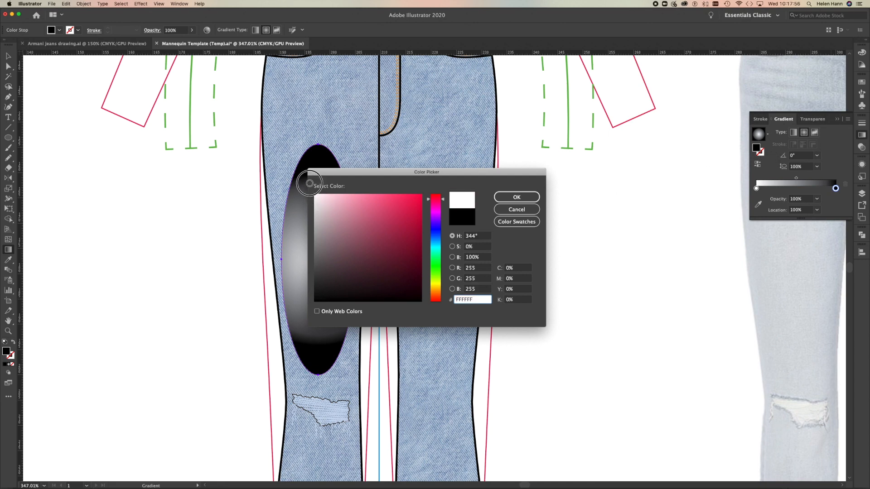
left_click(511, 198)
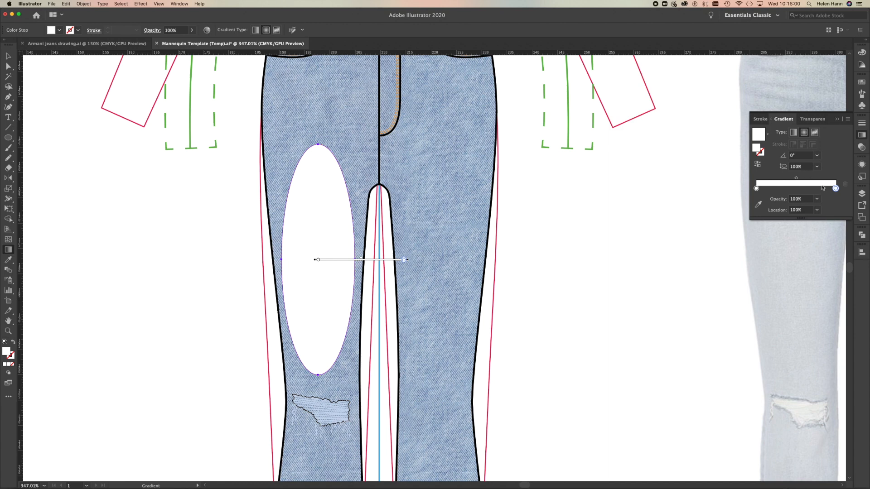
Set the gradient's outer colour stop to 0% opacity and its centre colour stop to 40% opacity.
left_click(818, 201)
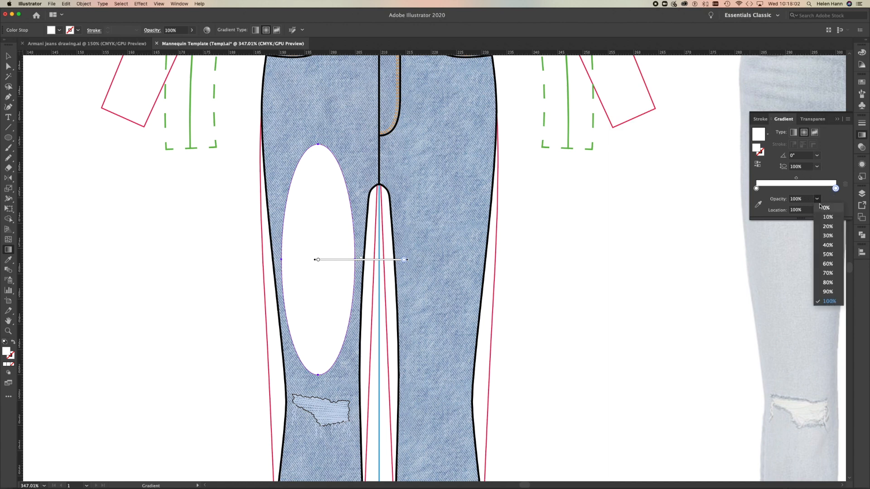
left_click(821, 207)
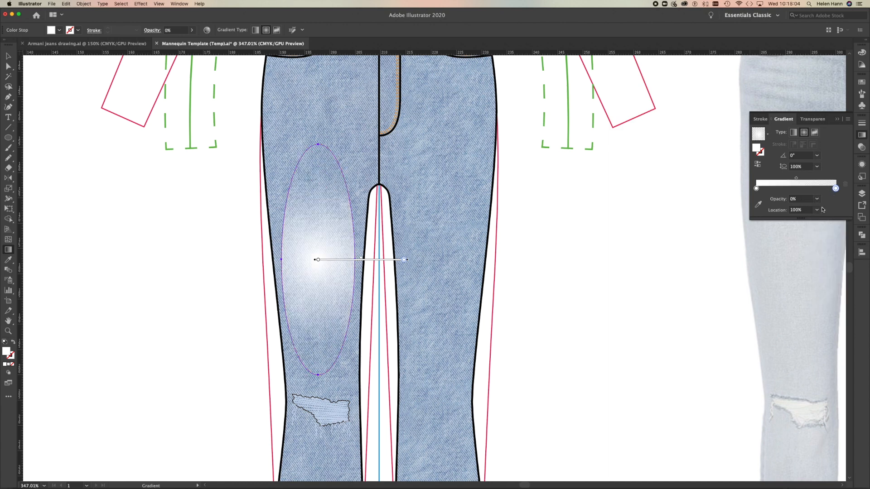
left_click(756, 188)
left_click(817, 199)
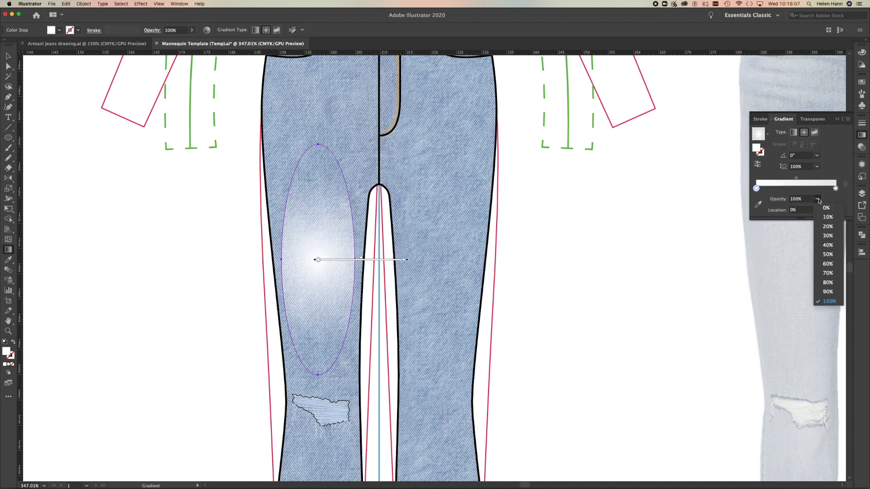
left_click(828, 247)
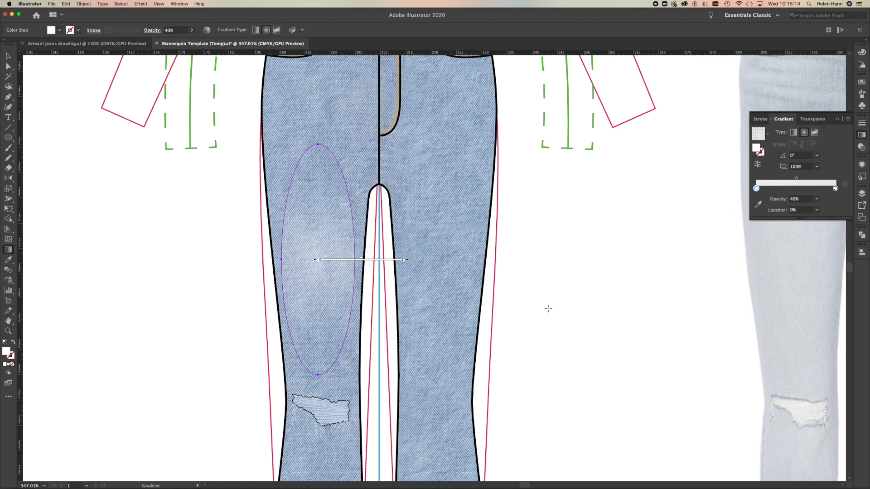
Rotate the radial gradient to about 89.6° so it runs along the thigh, and narrow its aspect ratio to about 36.3%.
mouse_move(320, 261)
left_click_drag(409, 260, 319, 153)
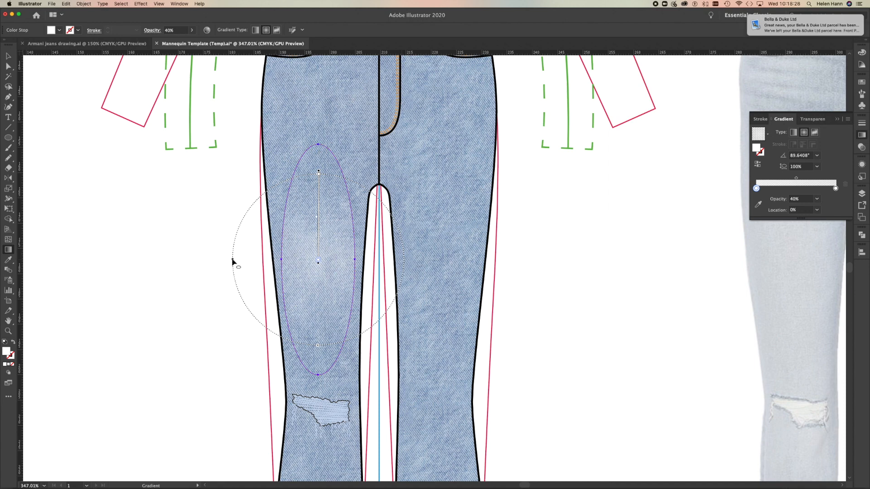
left_click_drag(232, 260, 286, 259)
Stretch the gradient almost to the ellipse's full height with an aspect ratio of about 32.7%, and shift its midpoint towards the outer stop.
left_click(319, 168)
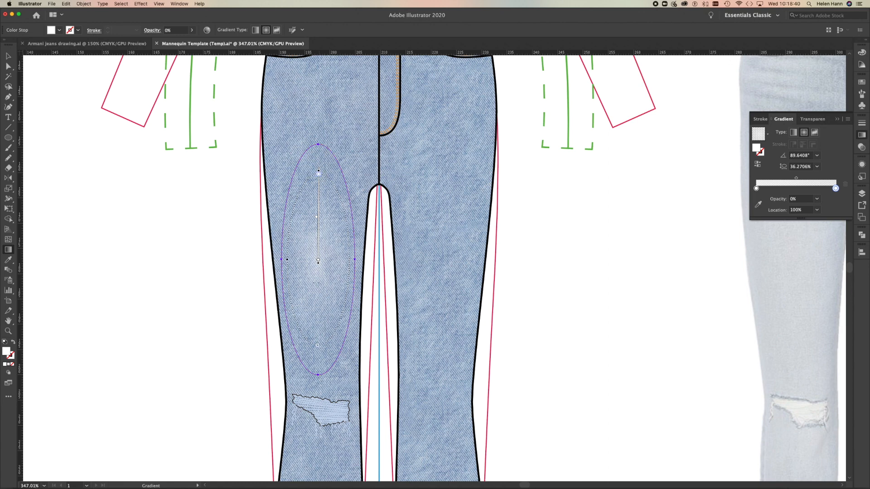
left_click_drag(318, 348, 316, 359)
left_click_drag(316, 358, 316, 358)
left_click_drag(283, 259, 286, 259)
left_click_drag(317, 359, 318, 369)
left_click_drag(317, 209, 318, 181)
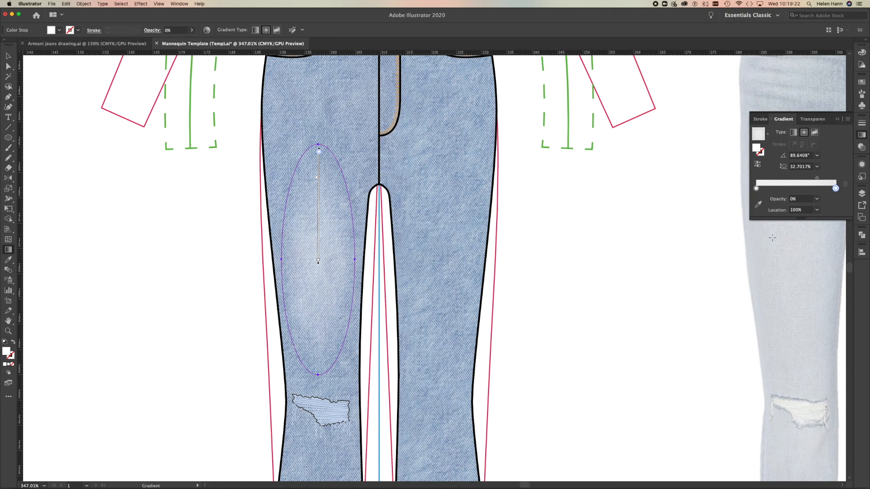
Remove the orange stroke from the thigh ellipse and deselect it.
left_click(8, 56)
left_click(101, 188)
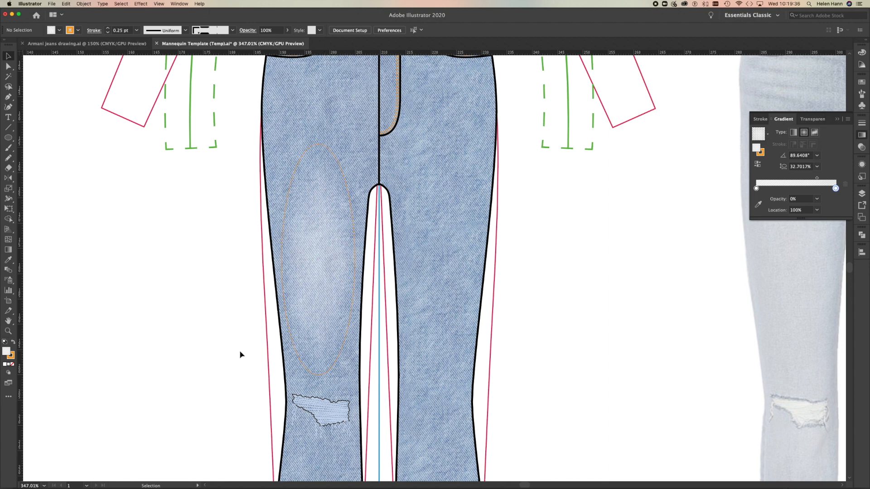
left_click(320, 285)
left_click(13, 357)
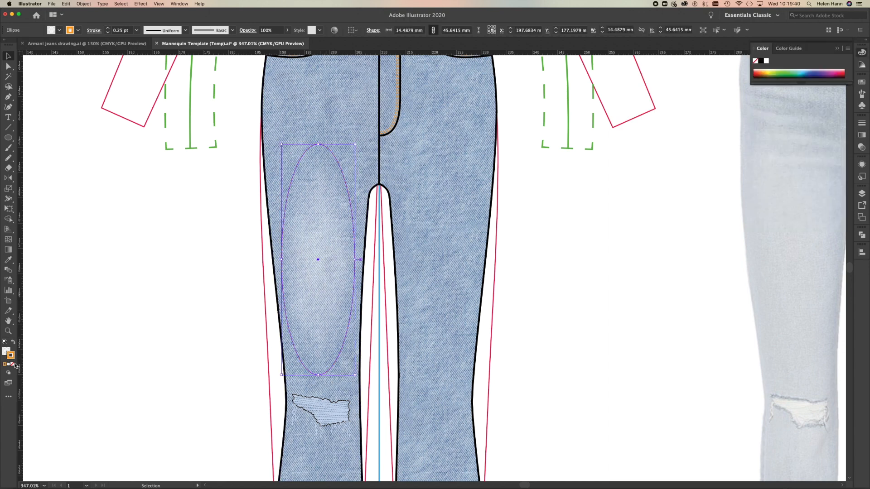
left_click(11, 364)
left_click(152, 346)
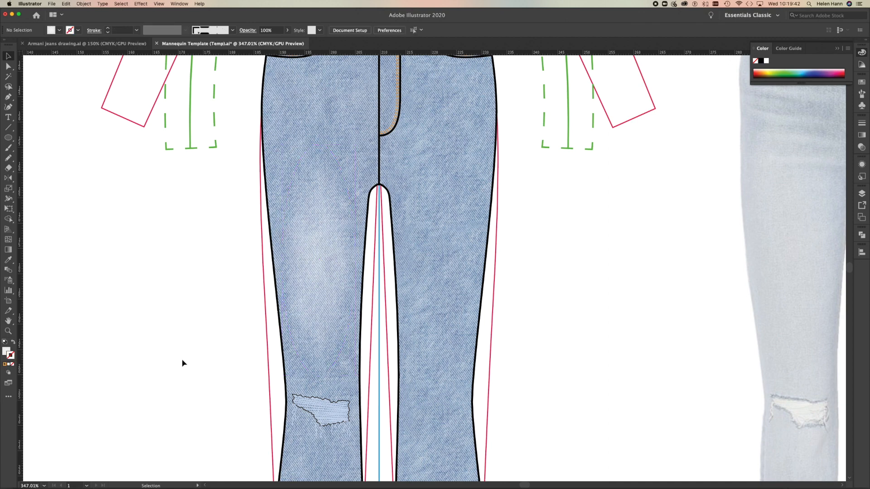
Duplicate the faded ellipse horizontally onto the right-hand thigh, about 24 mm across, and deselect it.
left_click_drag(318, 254, 440, 257)
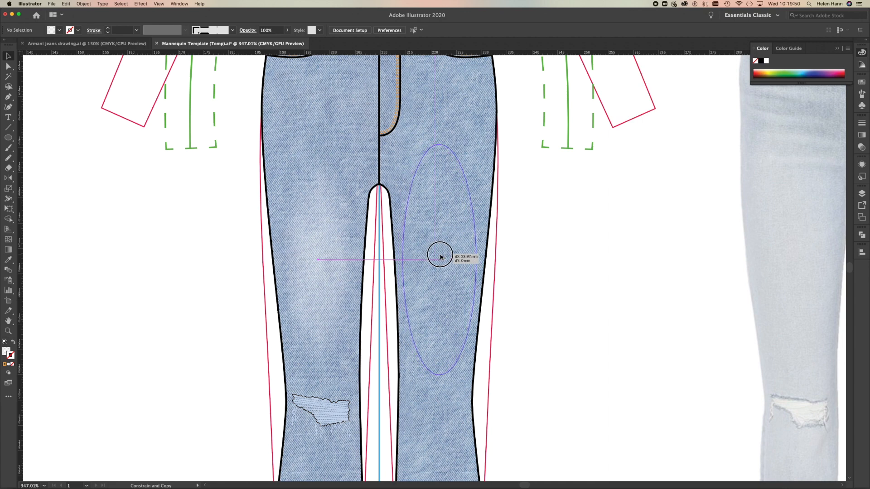
left_click_drag(440, 257, 442, 256)
left_click(551, 284)
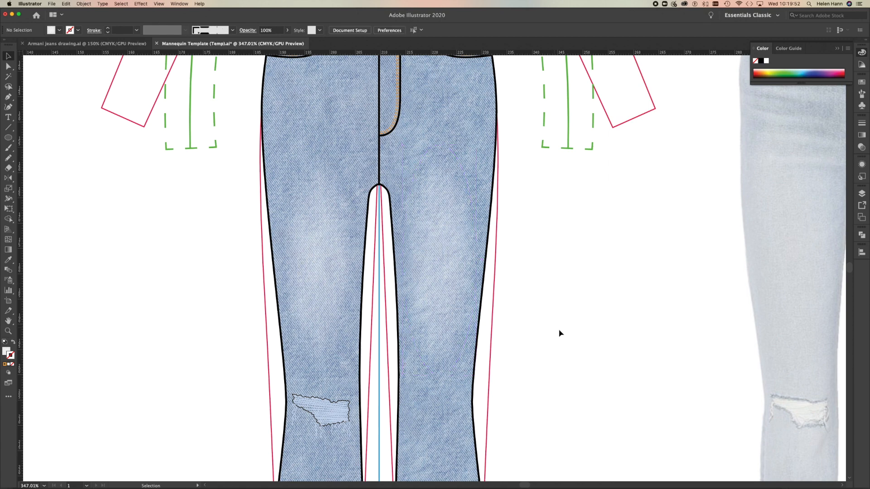
Draw a flat ellipse about 18.5 mm wide and 2.9 mm high across the left-hand hip beside the fly's lower end, and open the gradient settings.
scroll(560, 305, "up", 5)
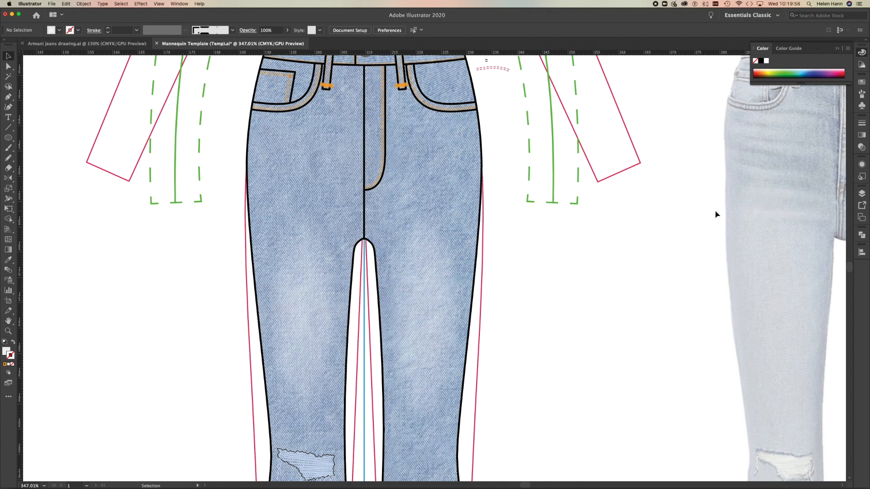
scroll(773, 200, "right", 6)
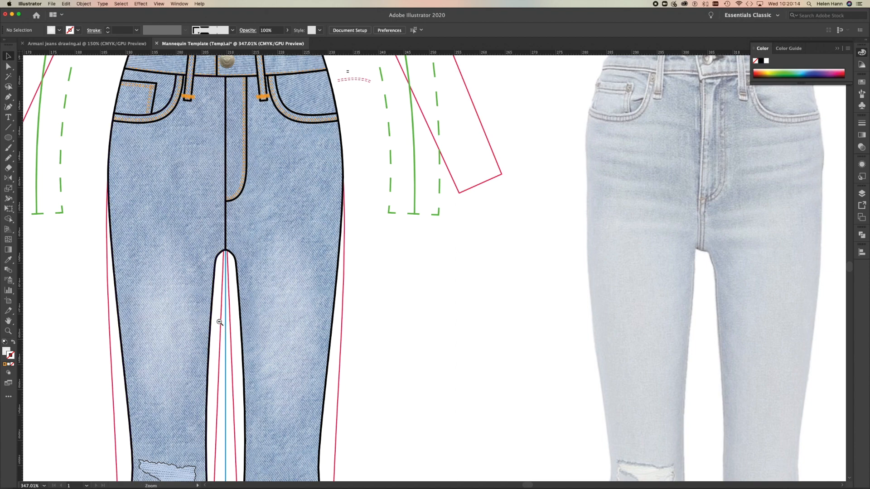
left_click(220, 305, "alt+super")
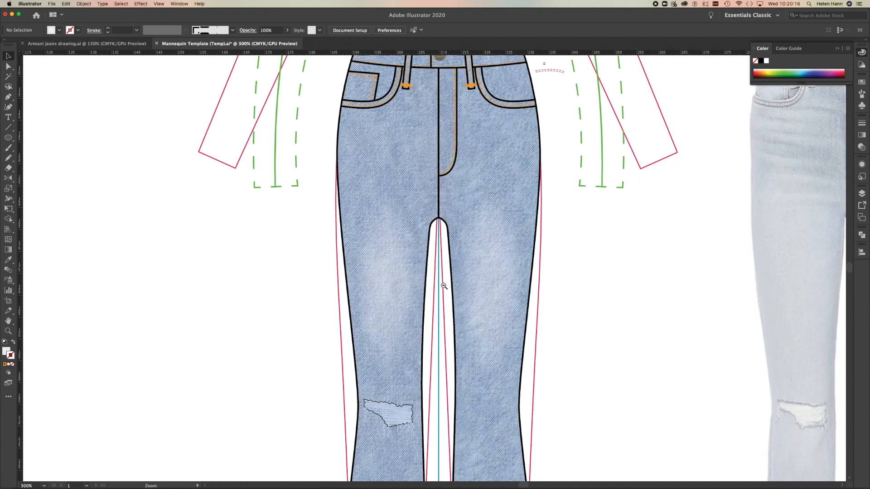
left_click(445, 286, "alt")
left_click_drag(437, 258, 489, 279)
left_click_drag(446, 195, 264, 279)
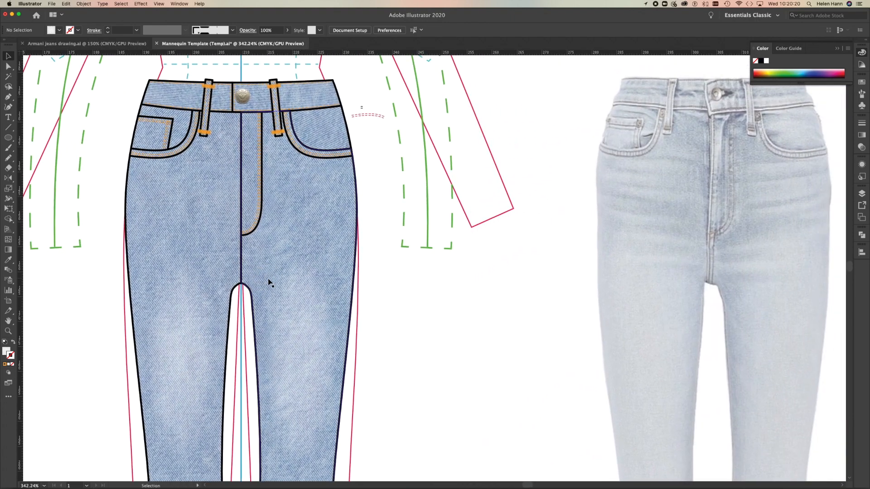
left_click(8, 138)
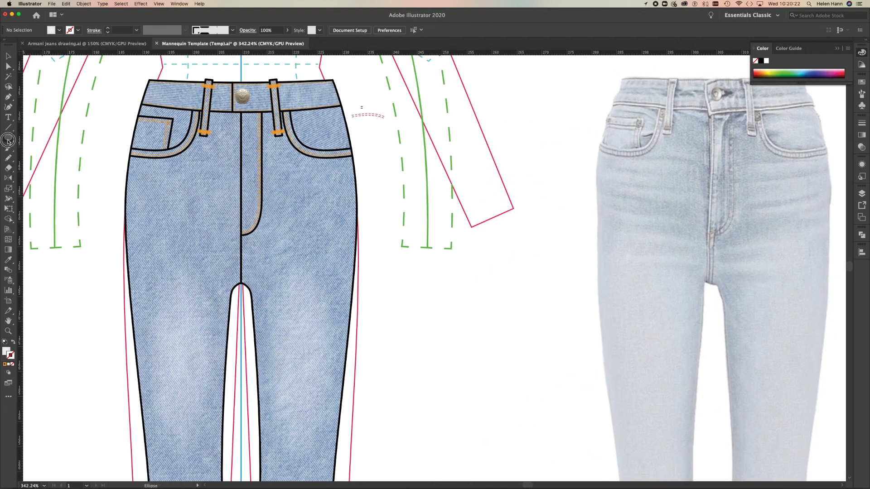
left_click_drag(140, 231, 233, 238)
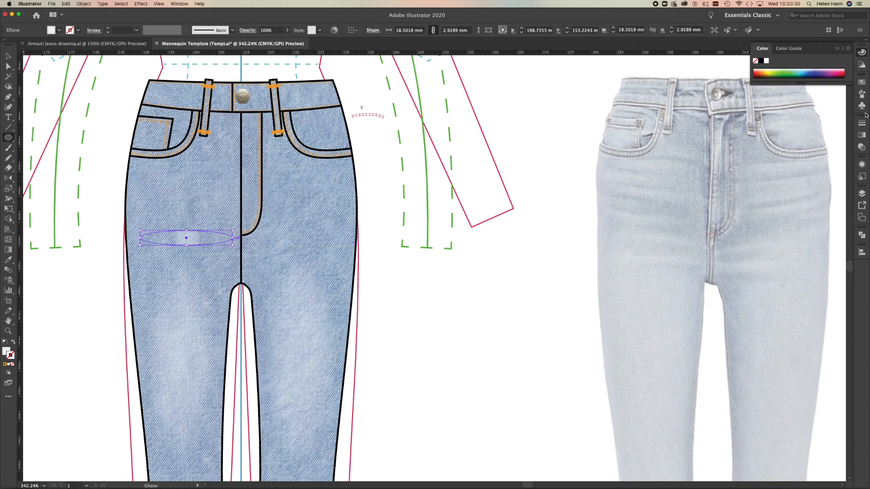
left_click(861, 136)
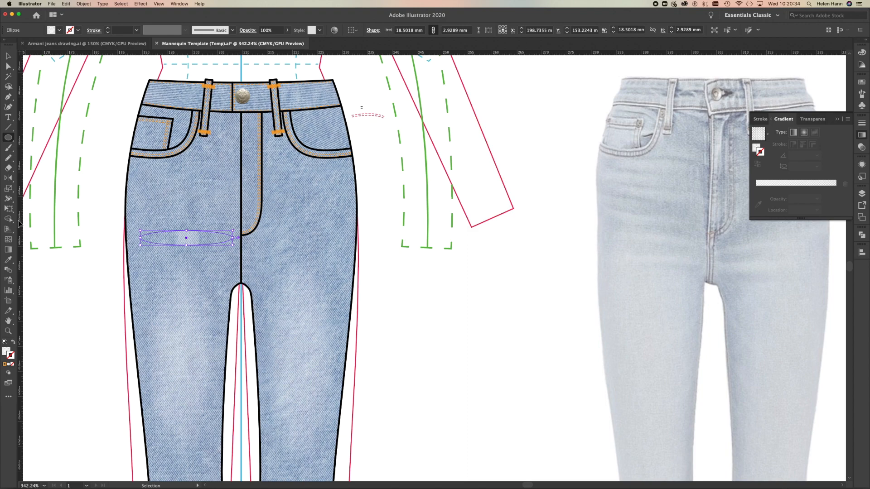
Realign the hip ellipse's white radial gradient horizontally, flatten it to fit inside the ellipse's outline, and deselect the shape.
left_click(6, 351)
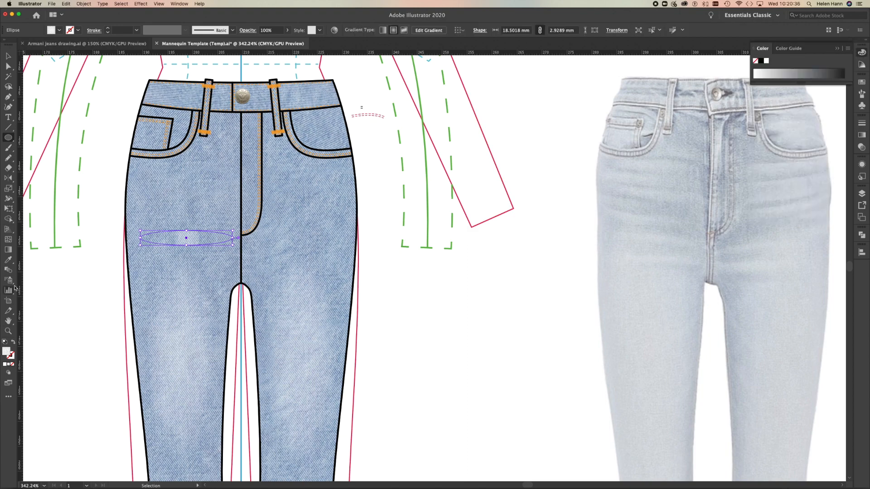
left_click(8, 250)
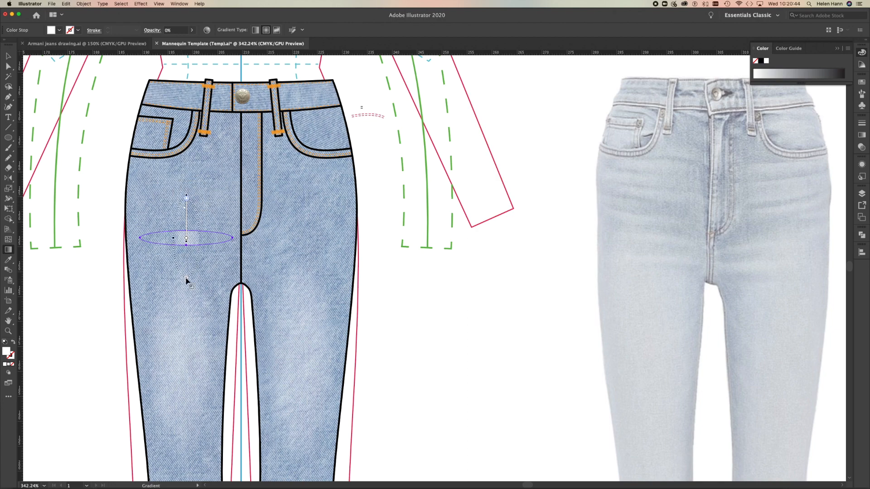
left_click_drag(181, 272, 238, 243)
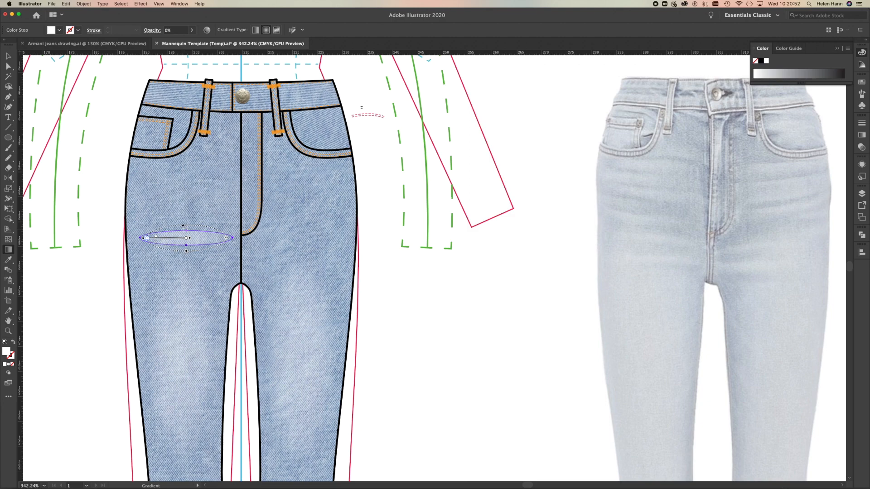
left_click_drag(186, 249, 188, 246)
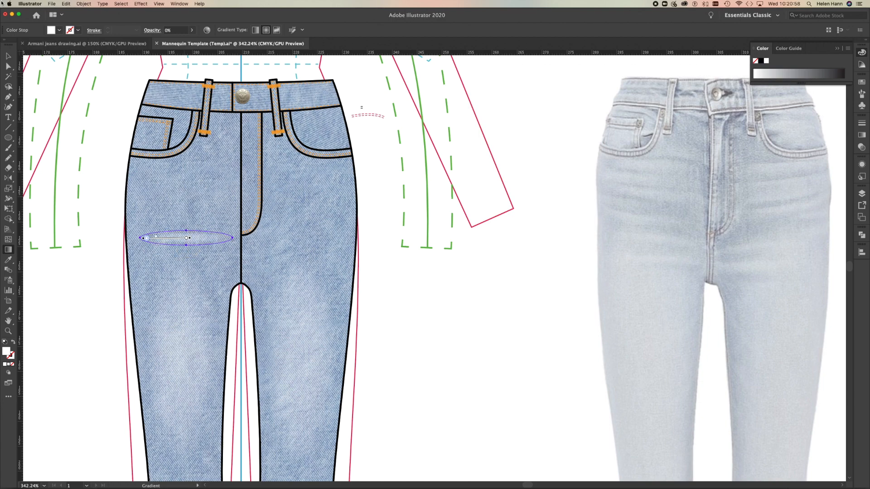
left_click(9, 66)
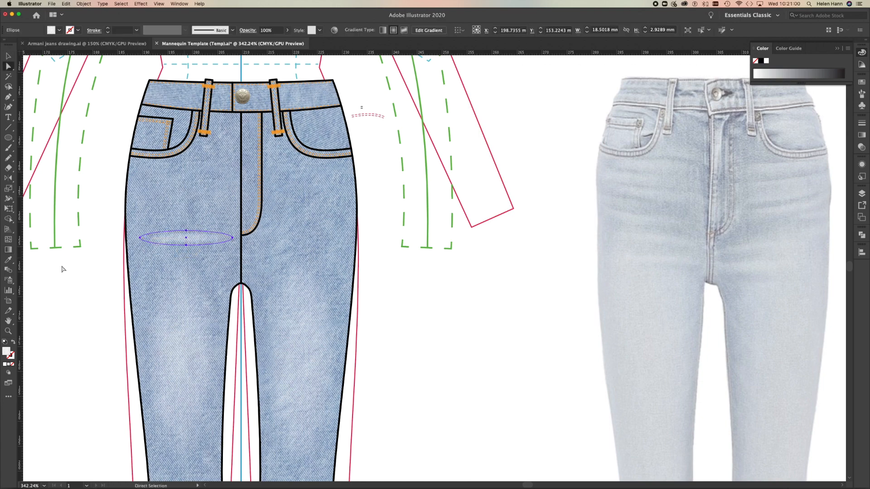
left_click(74, 281)
Reflect a copy of the left-hand hip whisker about the centre-front line onto the right-hand hip.
left_click(198, 236)
left_click(8, 178)
left_click(241, 69, "alt")
left_click(579, 321)
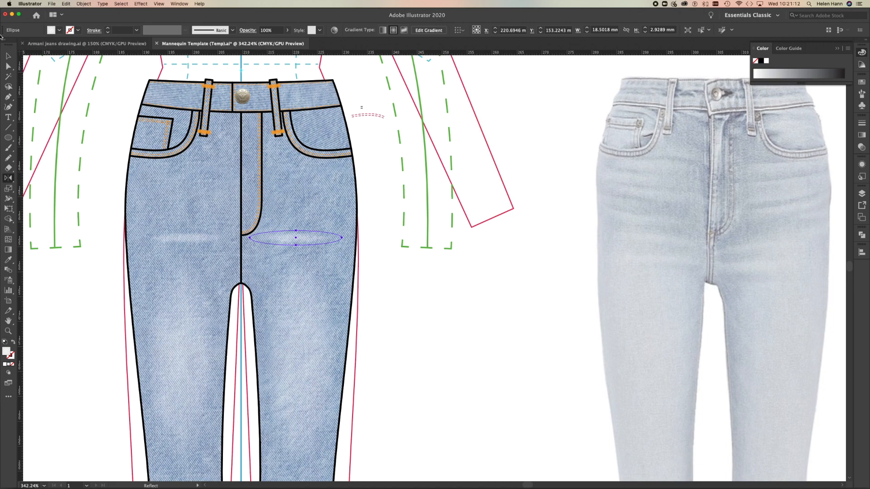
Duplicate both hip whiskers upward as a second row, widen the right-hand copy to about 21.5 mm, and tilt both copies up towards the side seams.
left_click(8, 55)
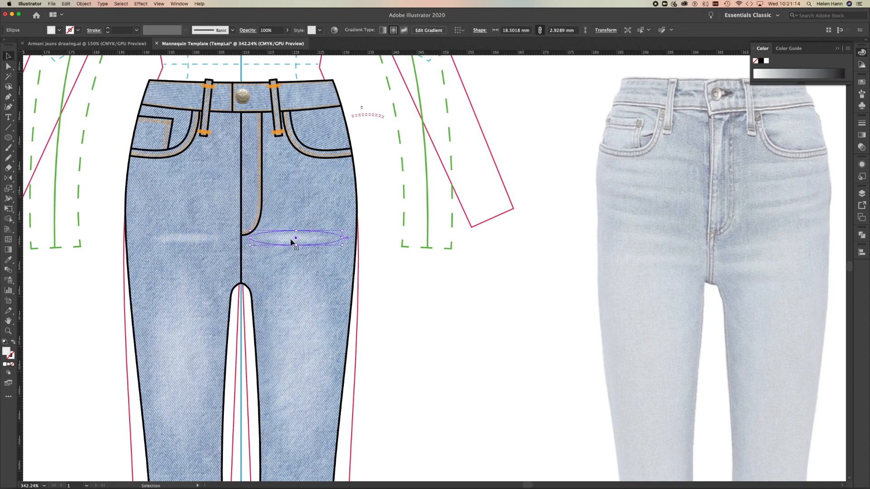
left_click_drag(291, 242, 357, 218)
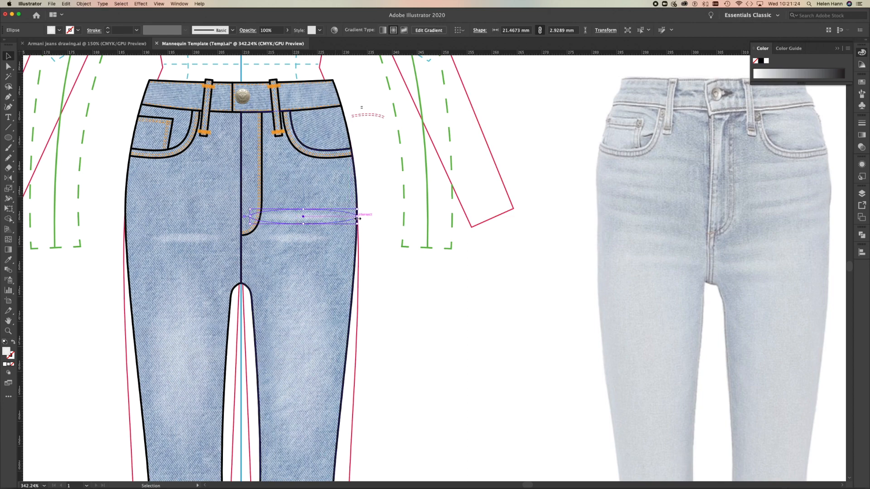
left_click(195, 239)
left_click_drag(196, 241, 237, 219)
left_click(309, 220)
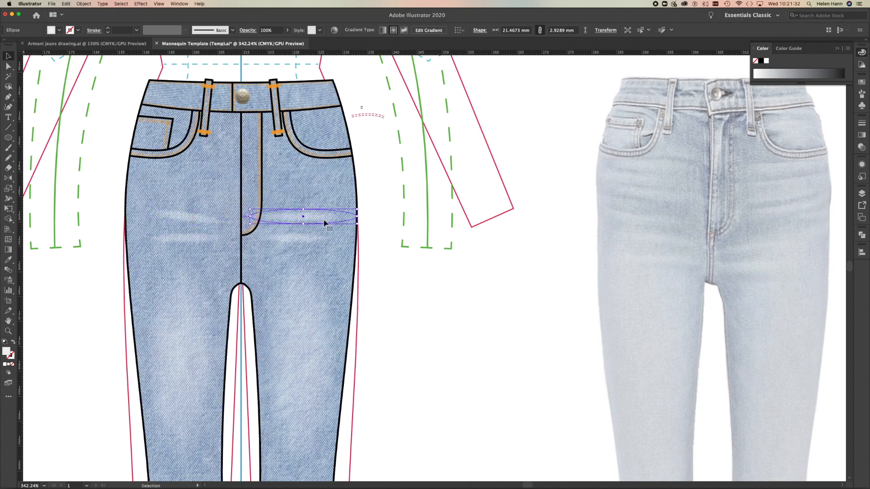
left_click_drag(359, 207, 357, 200)
Duplicate the tilted whiskers upward as a third row, enlarge the left-hand copy to about 20.2 by 3.6 mm, and deselect.
left_click_drag(186, 217, 191, 200)
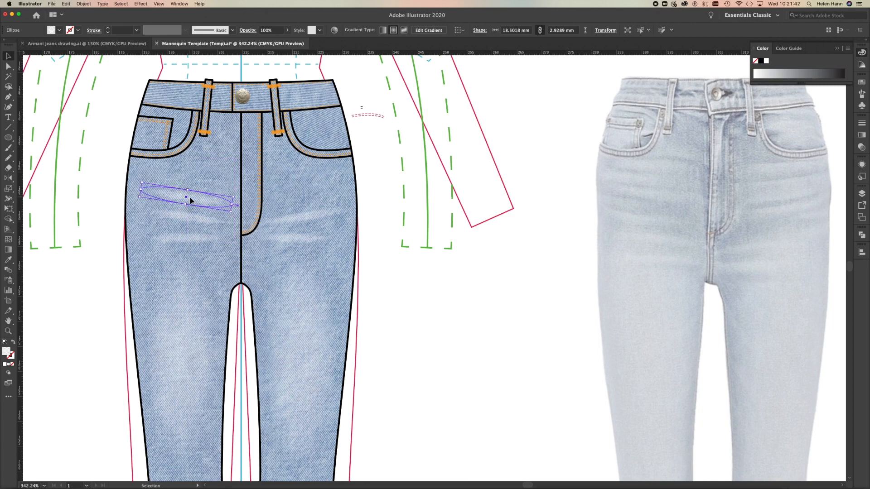
left_click_drag(141, 190, 131, 188)
left_click_drag(186, 188, 186, 187)
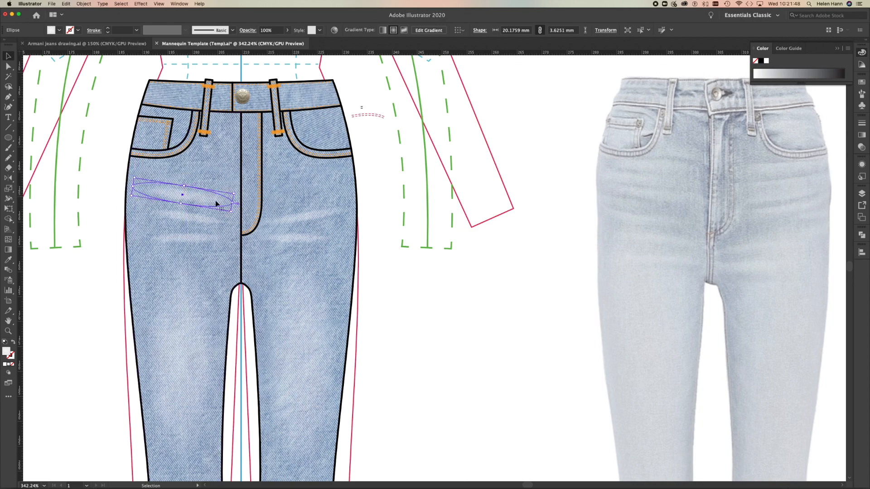
left_click(290, 219)
left_click_drag(291, 220, 297, 204)
left_click(95, 292)
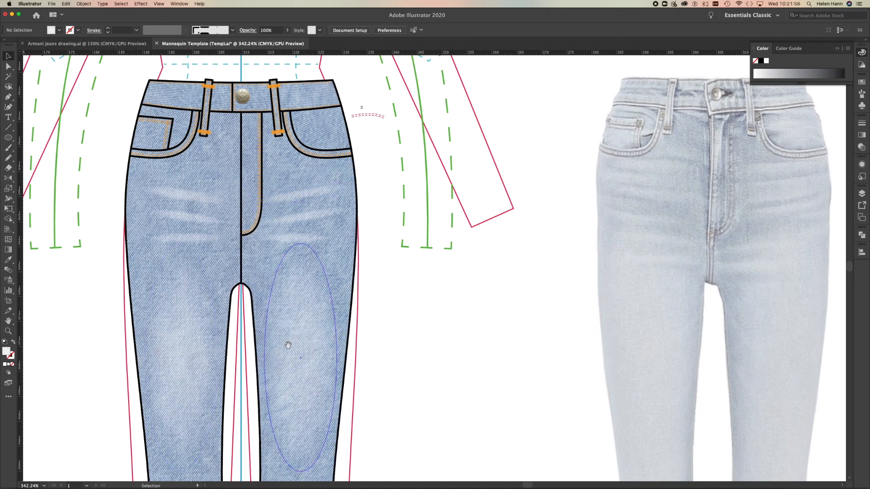
Select a single loose thread at the outer edge of the ripped knee patch, without its outline or the trouser leg.
left_click(259, 343, "alt+super")
left_click(289, 316, "alt+super")
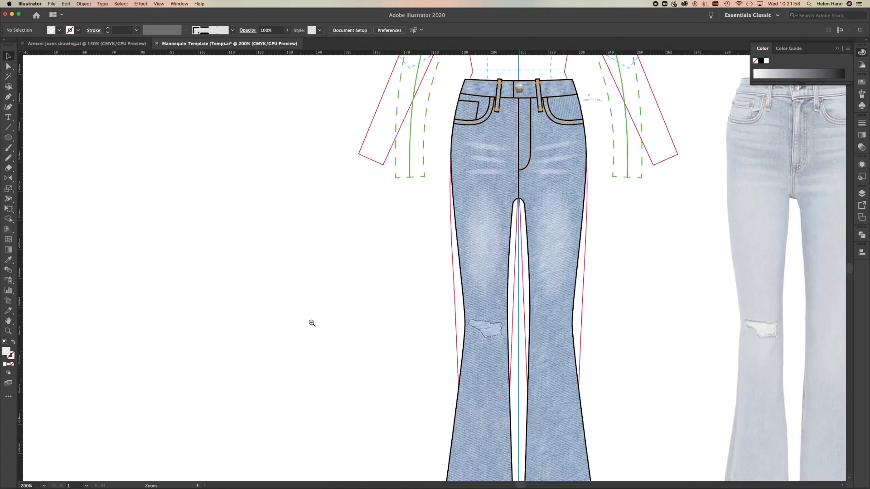
left_click(628, 322, "alt+super")
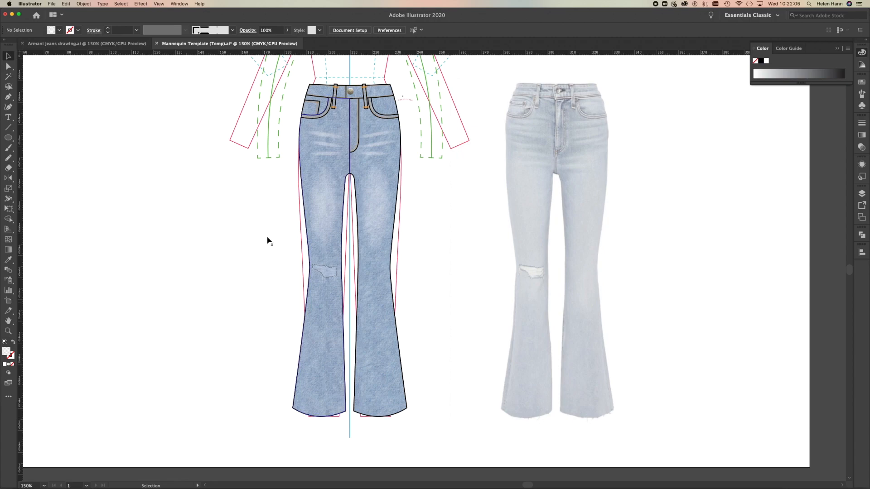
left_click(8, 331)
left_click_drag(323, 273, 328, 273)
left_click(9, 66)
left_click(365, 251)
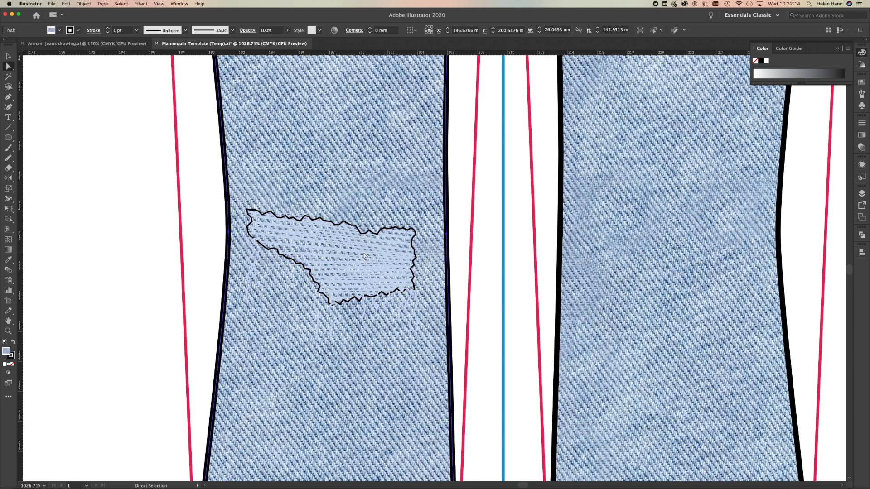
left_click(109, 210)
left_click(287, 249)
left_click(258, 261)
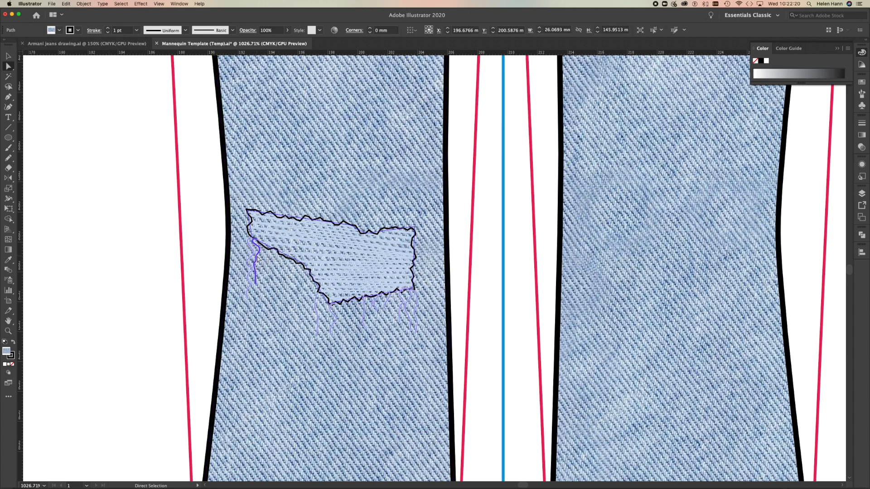
left_click(252, 259, "shift")
left_click(252, 259, "shift")
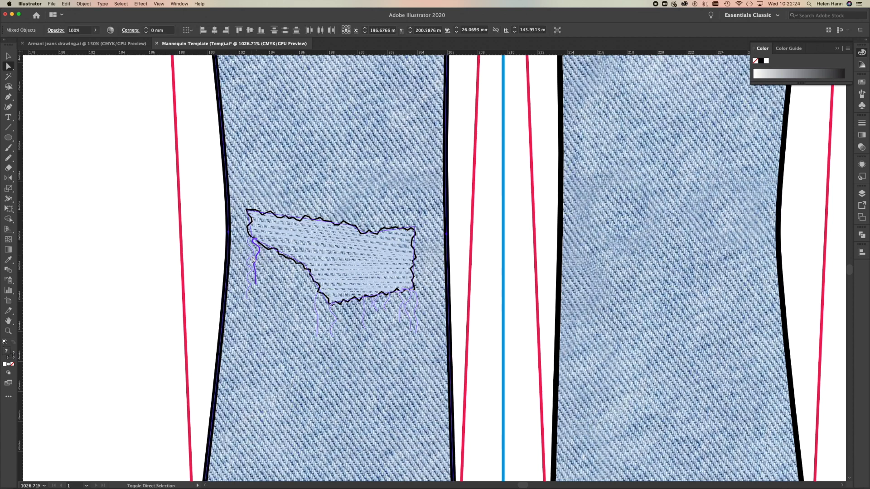
left_click(253, 260)
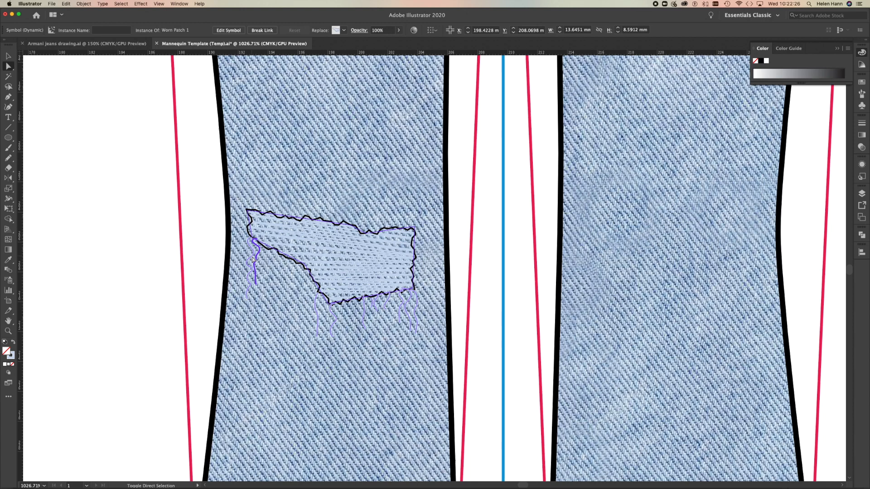
Add neighbouring hanging threads to the selection, and extend it to all objects with the same stroke colour.
left_click(12, 356)
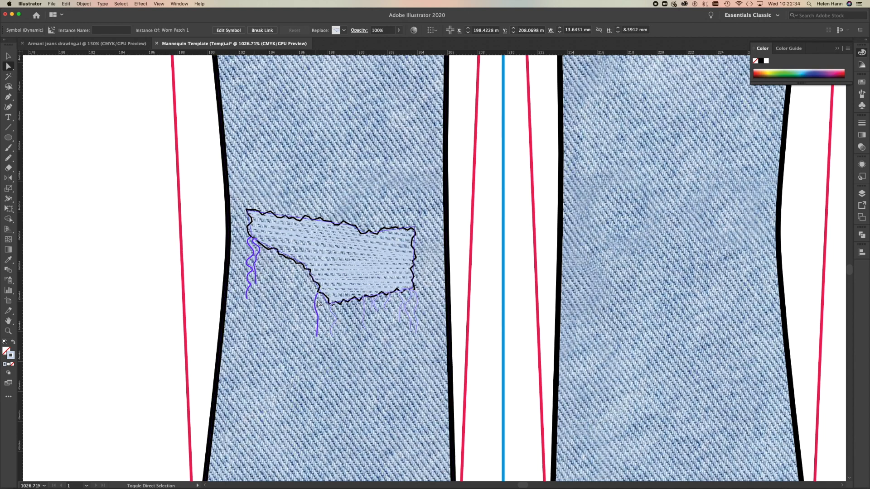
left_click(335, 316, "shift")
left_click(131, 3)
mouse_move(127, 65)
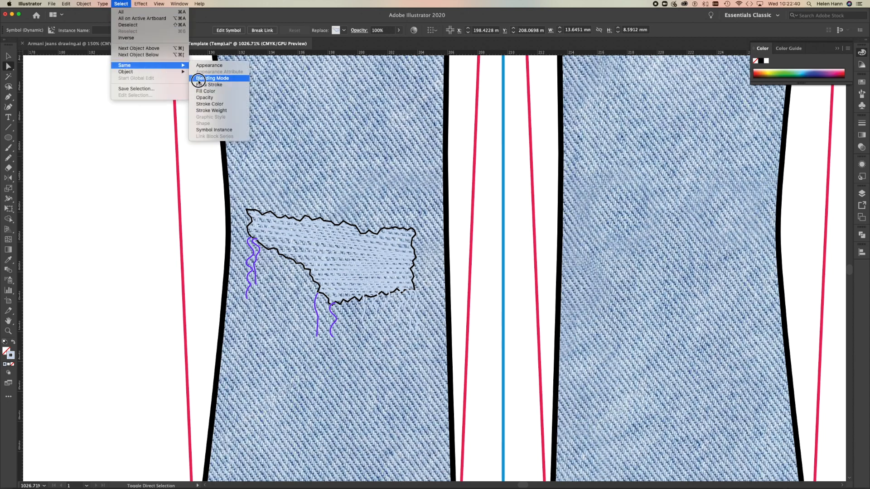
left_click(215, 103)
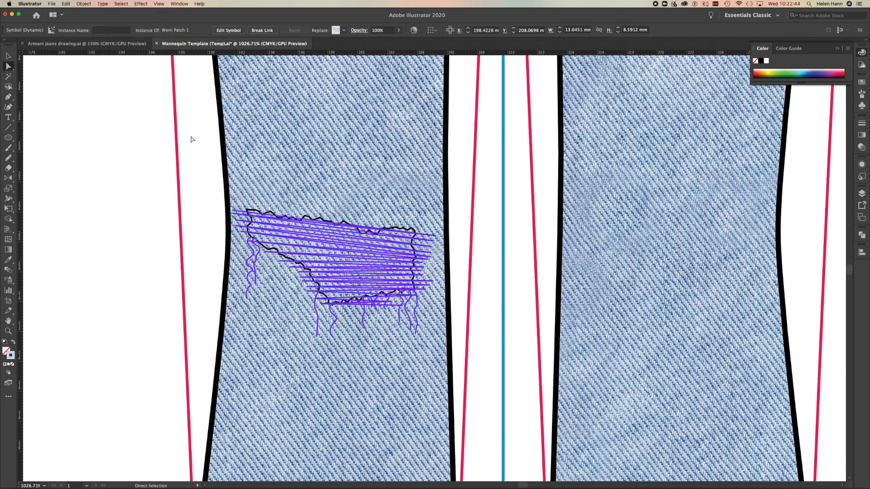
Set the stroke colour of the selected knee-patch threads to pale grey-blue E7EBF2 and deselect them.
double_click(10, 356)
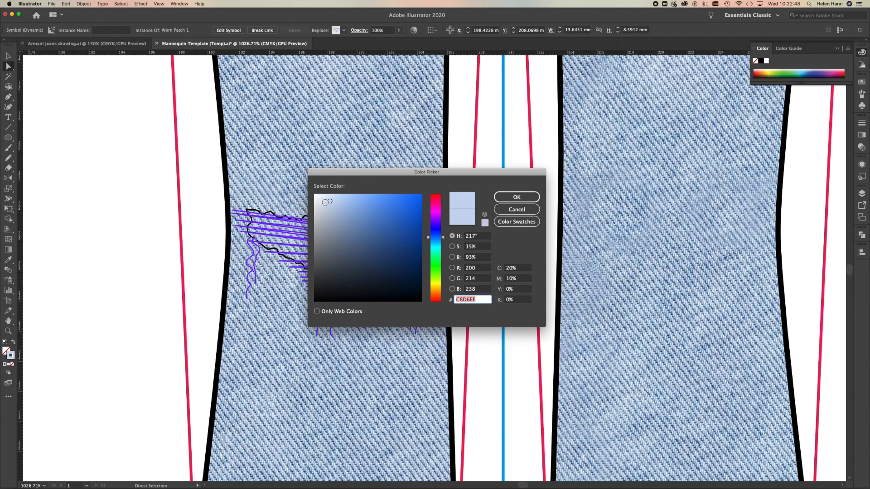
left_click(322, 200)
left_click(320, 198)
left_click(319, 199)
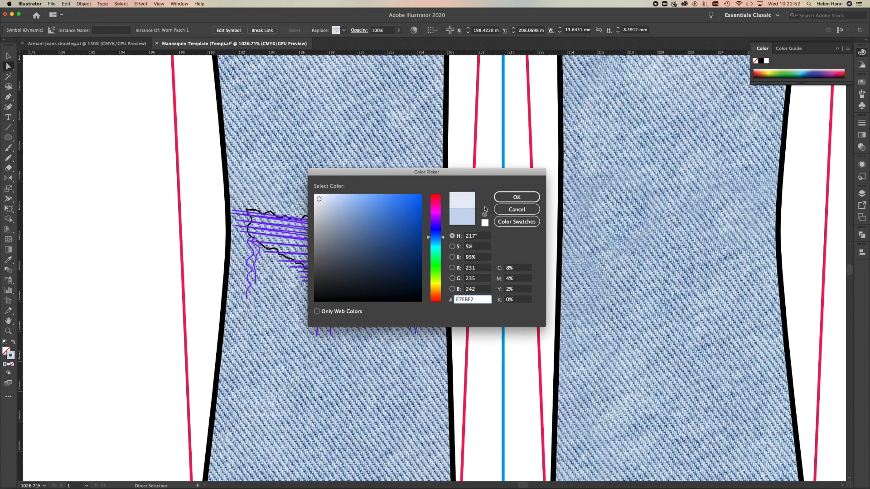
left_click(517, 197)
left_click(177, 200)
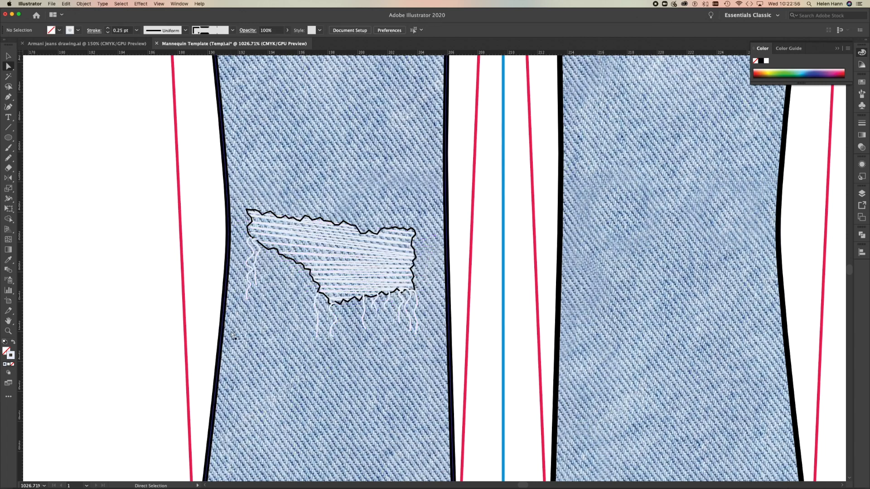
Draw a loose Pencil thread about 2.4 mm long below the right-hand hem and set its stroke colour to 9BACC4.
left_click(305, 329, "alt+super")
left_click(511, 357, "alt+super")
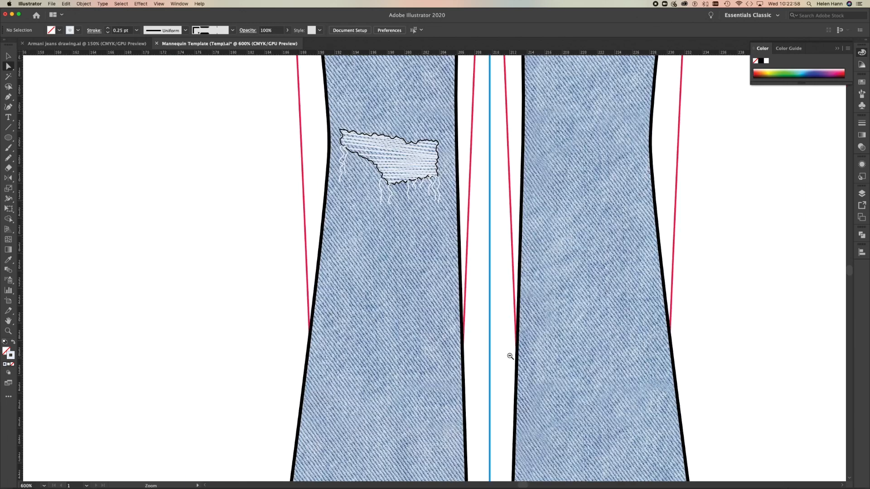
left_click(494, 355, "alt+super")
left_click(475, 364, "alt+super")
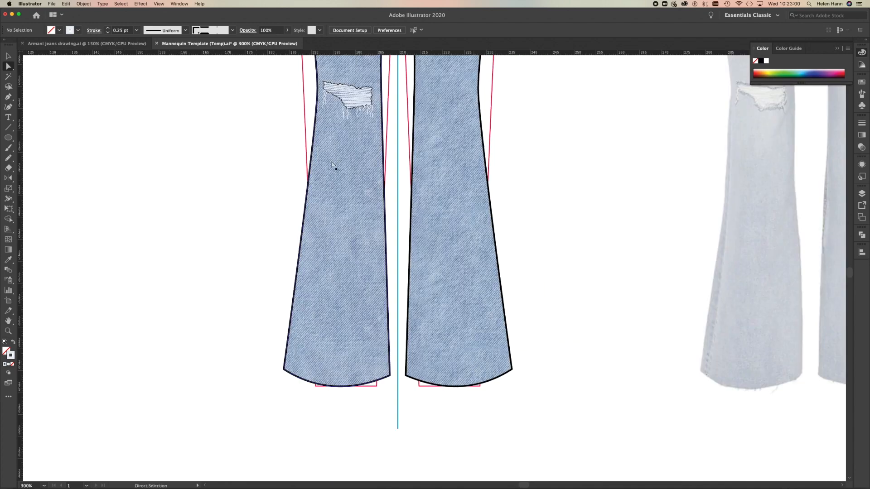
left_click(8, 96)
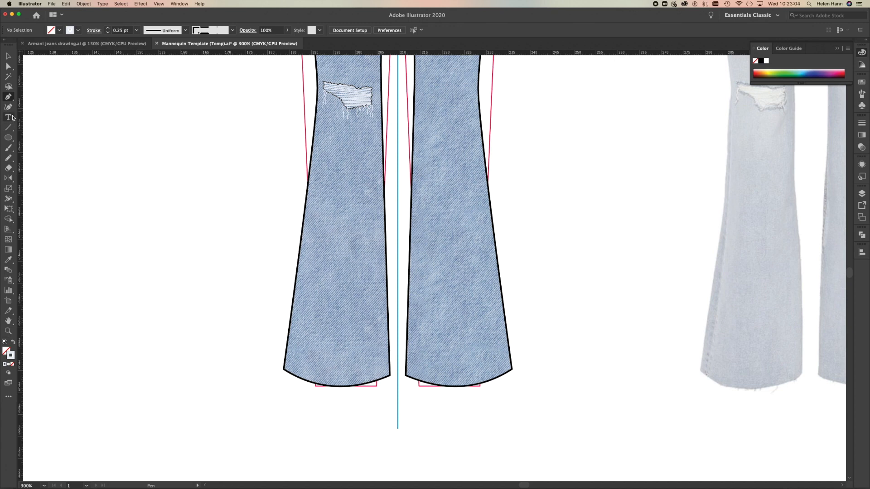
left_click(8, 157)
left_click_drag(493, 380, 492, 392)
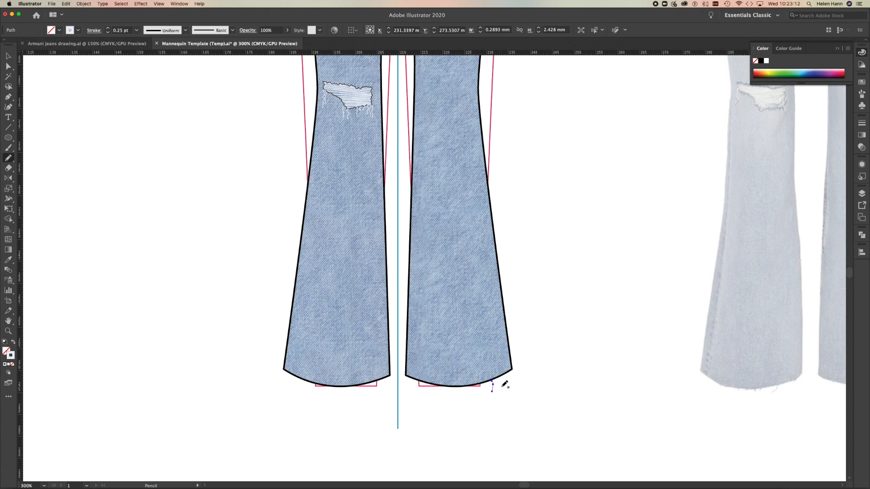
double_click(10, 356)
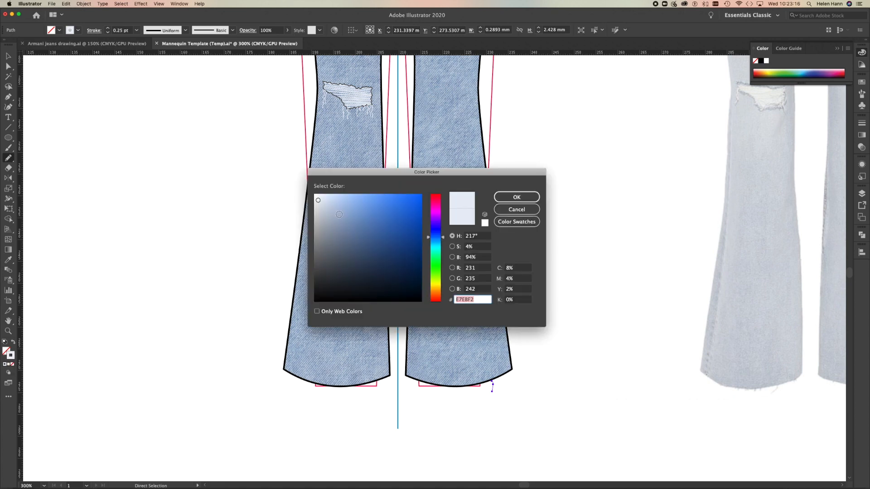
left_click(516, 198)
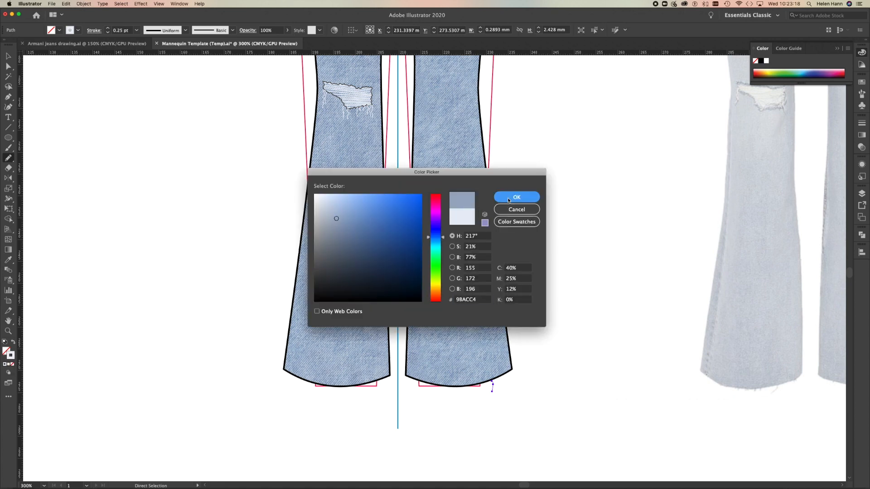
Draw more short, wavy loose threads with the Pencil along the right-hand and left-hand hems, and deselect them.
mouse_move(495, 375)
left_mouse_down()
mouse_move(496, 393)
mouse_move(507, 379)
left_mouse_up()
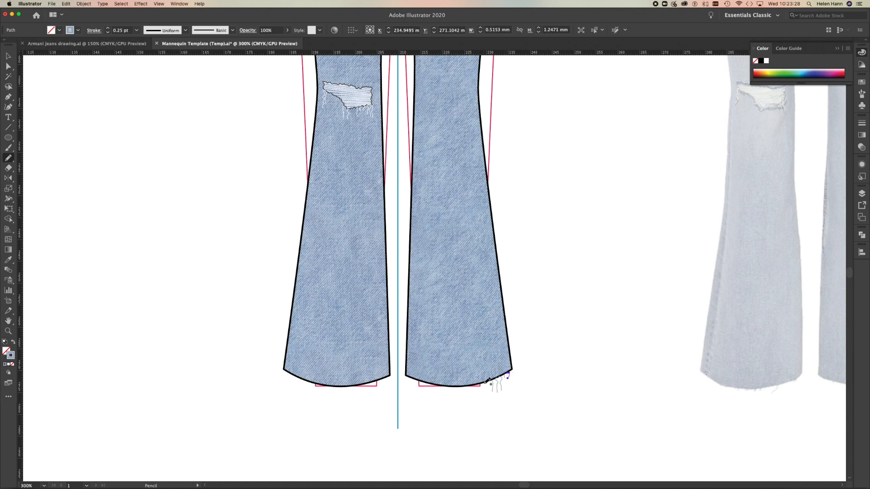
left_click_drag(483, 383, 467, 397)
mouse_move(368, 384)
left_mouse_down()
mouse_move(352, 388)
mouse_move(351, 400)
mouse_move(341, 382)
mouse_move(338, 395)
mouse_move(304, 389)
left_mouse_up()
left_click(10, 56)
left_click(253, 225)
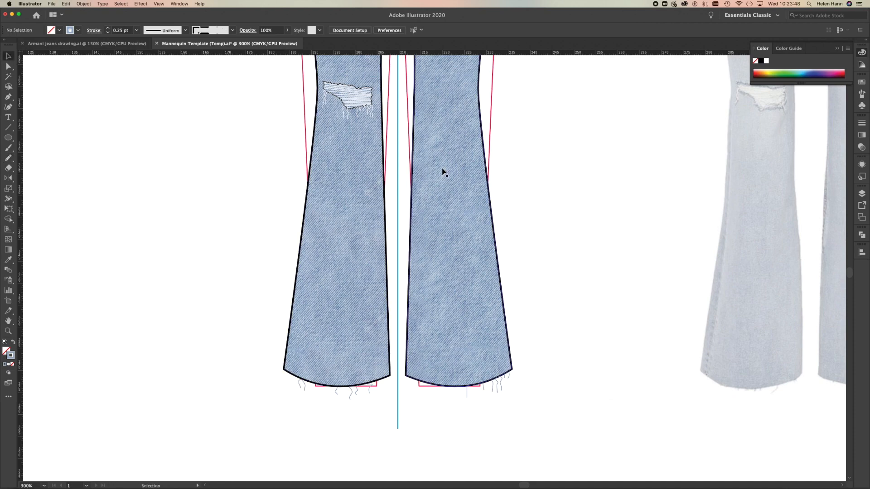
left_click(439, 135, "alt+super")
left_click(443, 142, "alt+super")
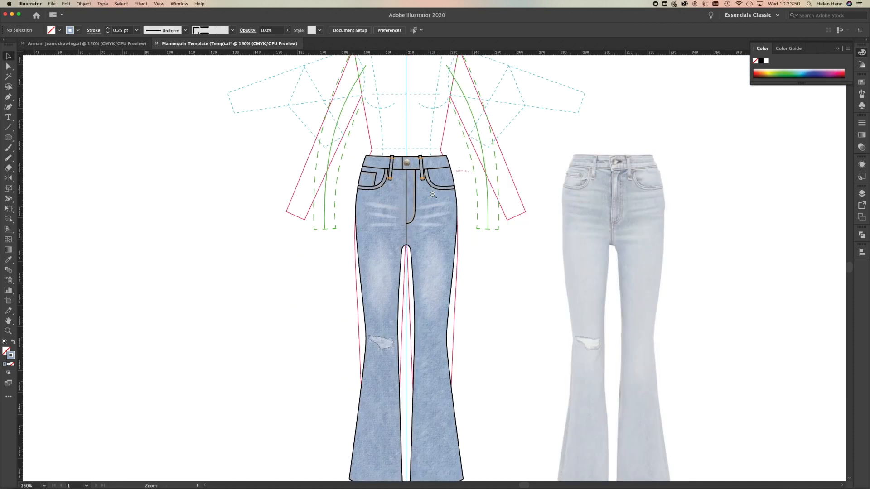
left_click_drag(503, 329, 492, 260)
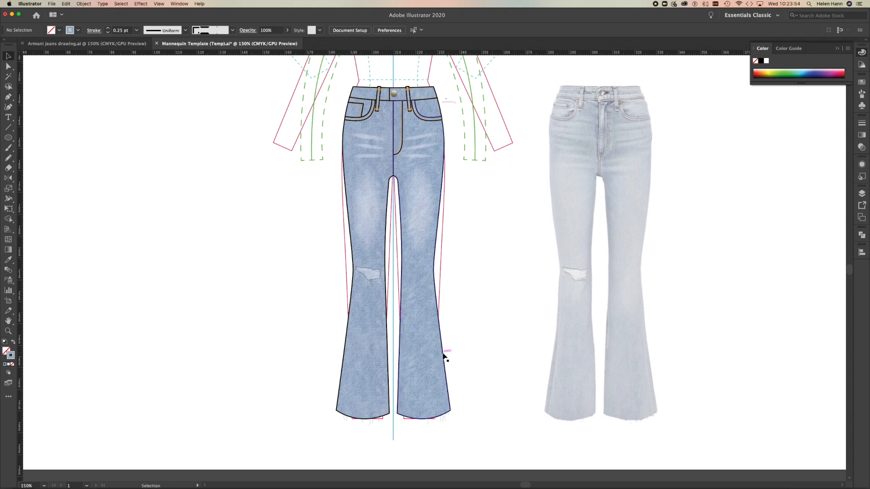
key("ctrl+Up")
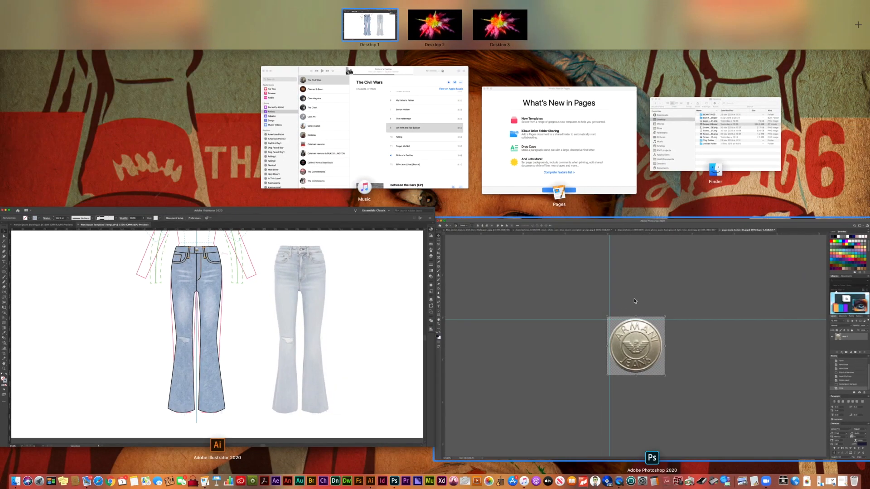
left_click(376, 287)
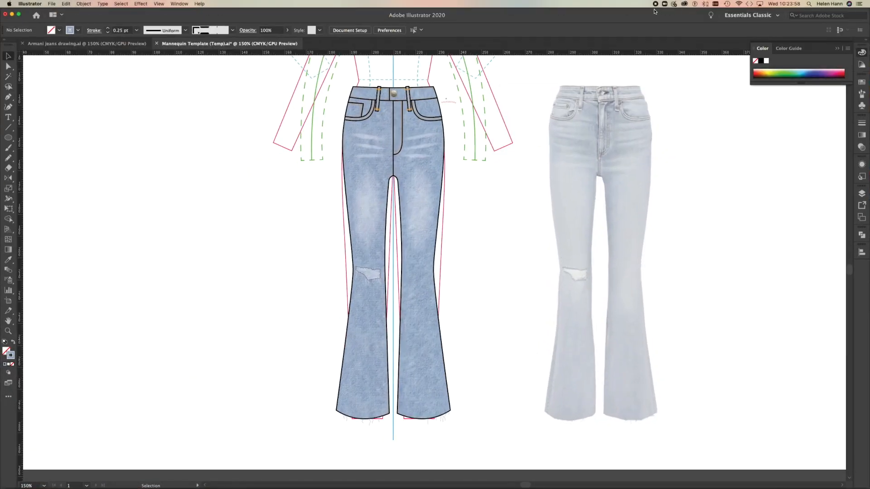